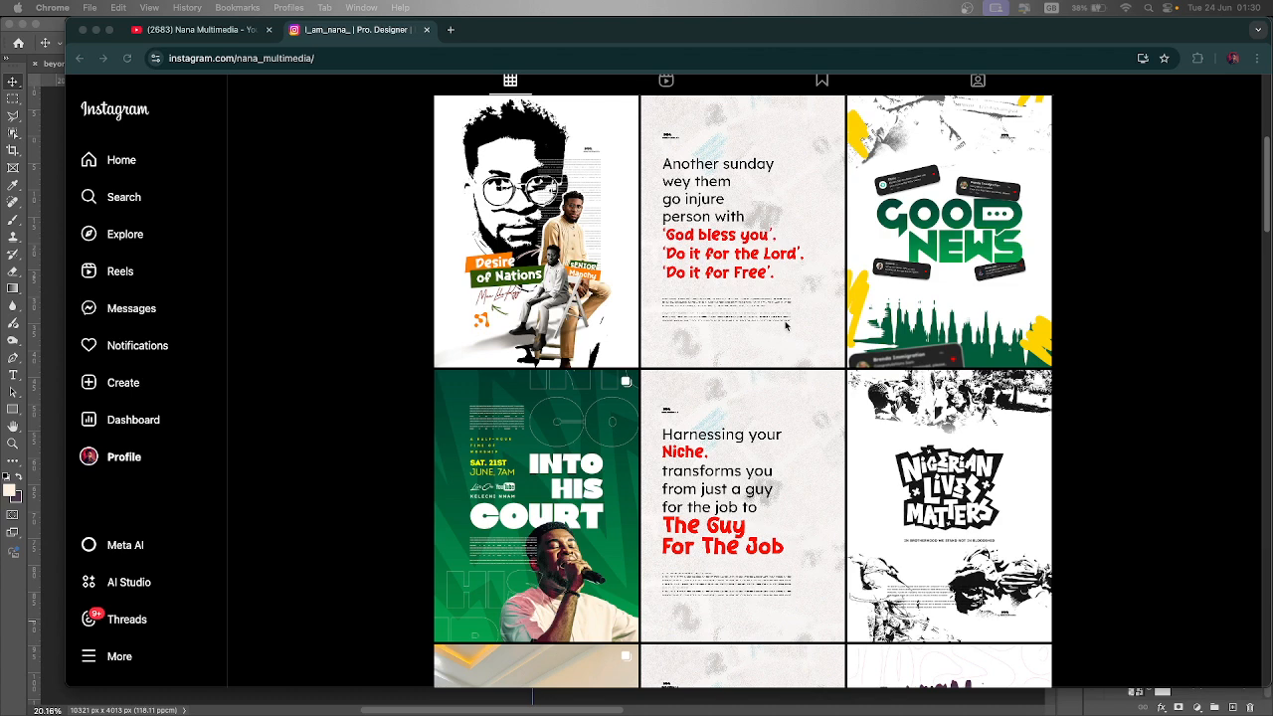
- Open the GOOD NEWS post from the Instagram profile grid
{"action": "left_click", "coordinate": [930, 221]}
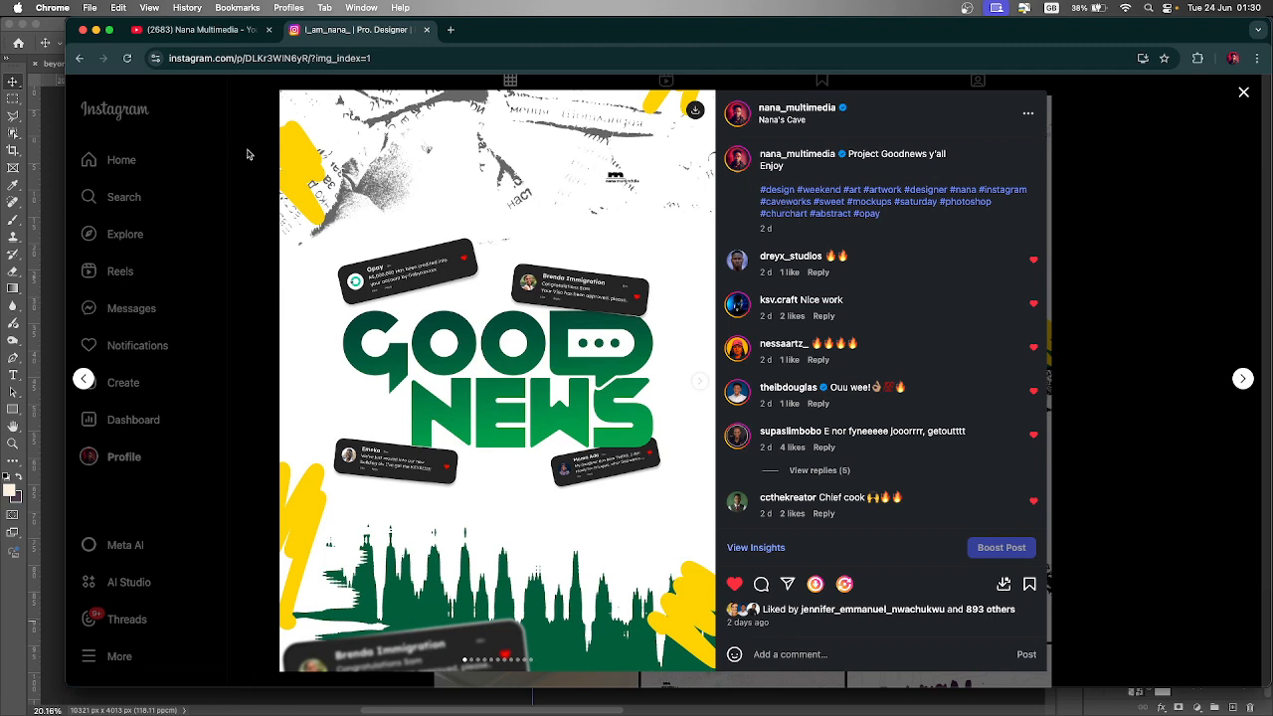
- Switch to Photoshop and browse the layer stack of the sunrise july document
{"action": "left_click", "coordinate": [57, 134]}
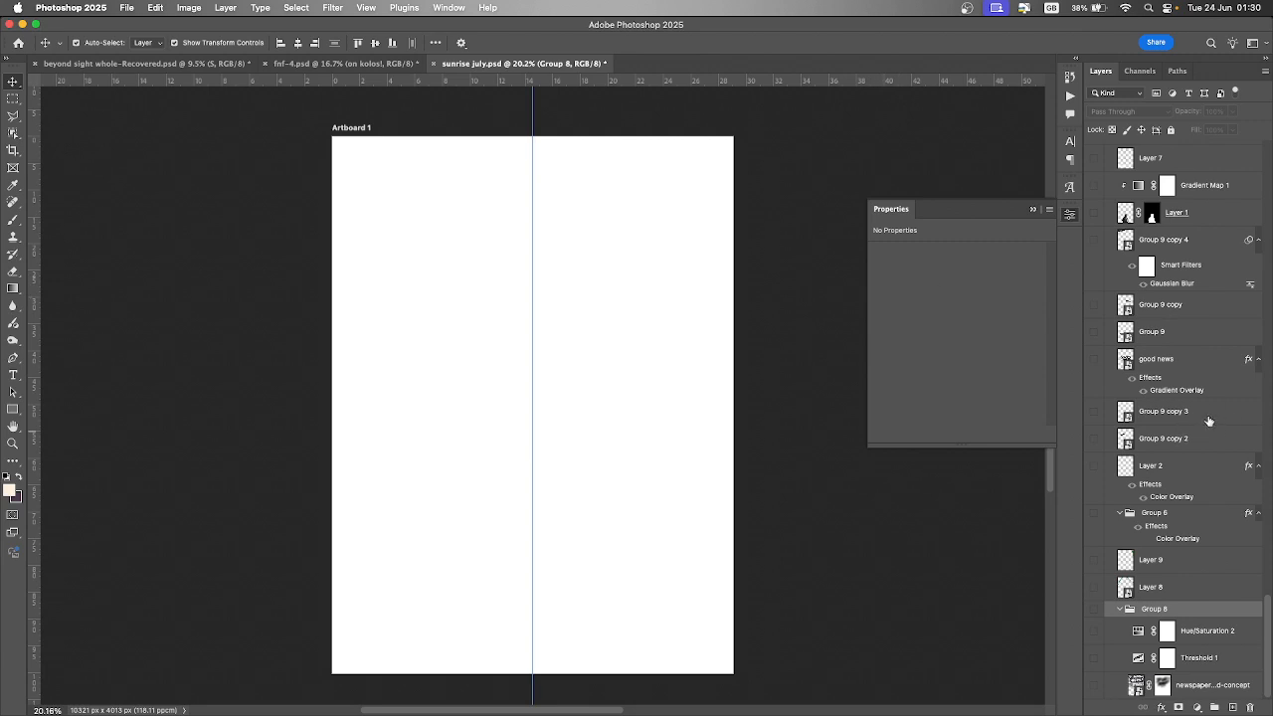
{"action": "scroll", "coordinate": [1207, 421], "scroll_direction": "up", "scroll_amount": 5}
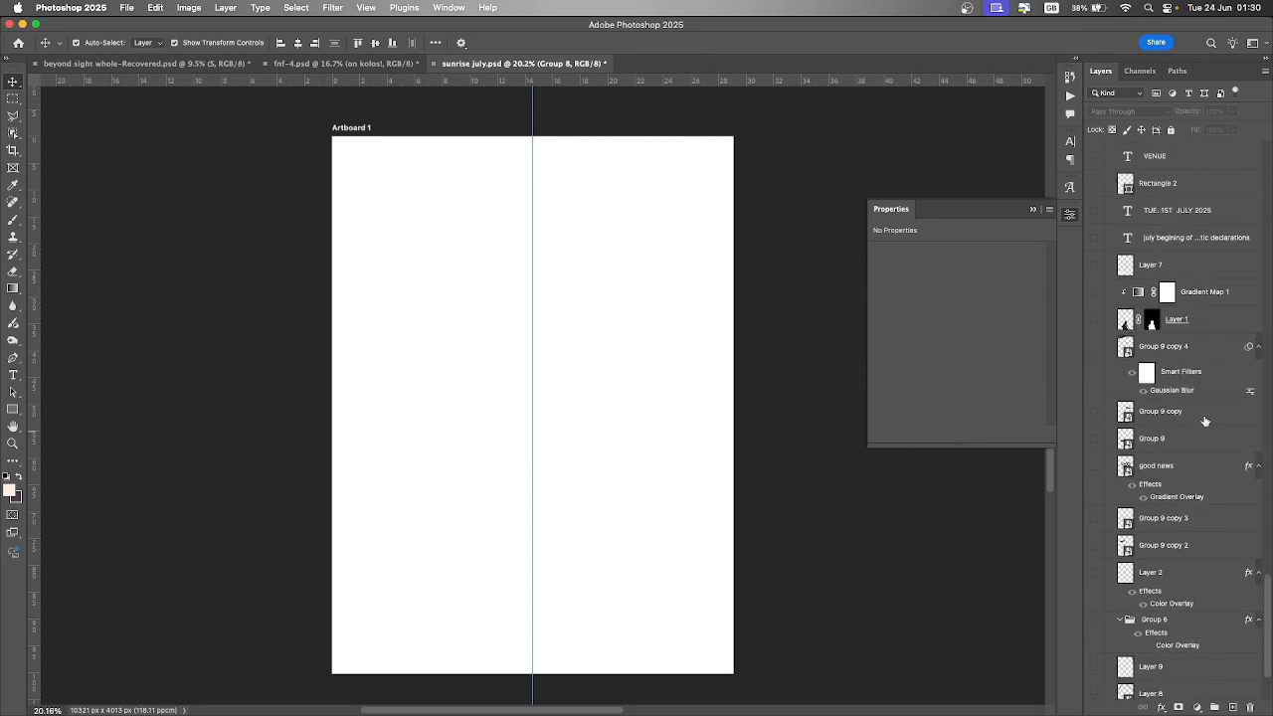
{"action": "scroll", "coordinate": [1206, 421], "scroll_direction": "down", "scroll_amount": 7}
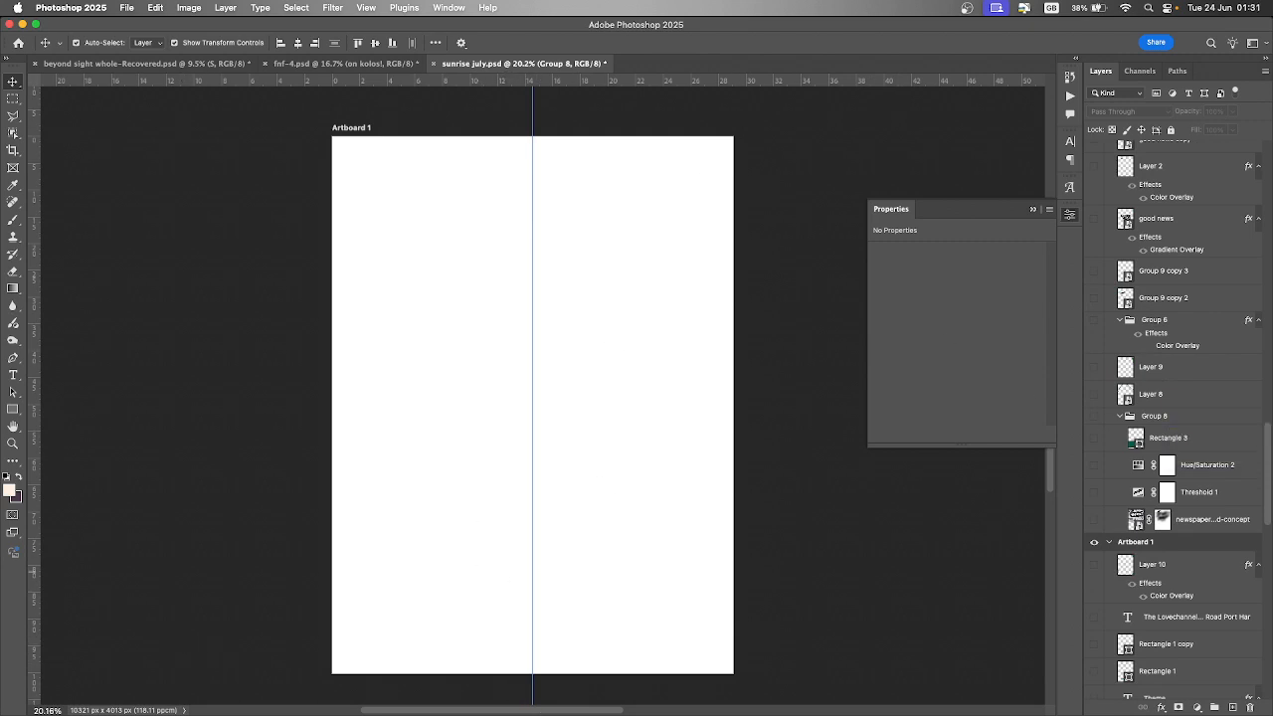
- Switch back to the browser, page through every slide of the GOOD NEWS post, and close it
{"action": "key", "text": "super+Tab"}
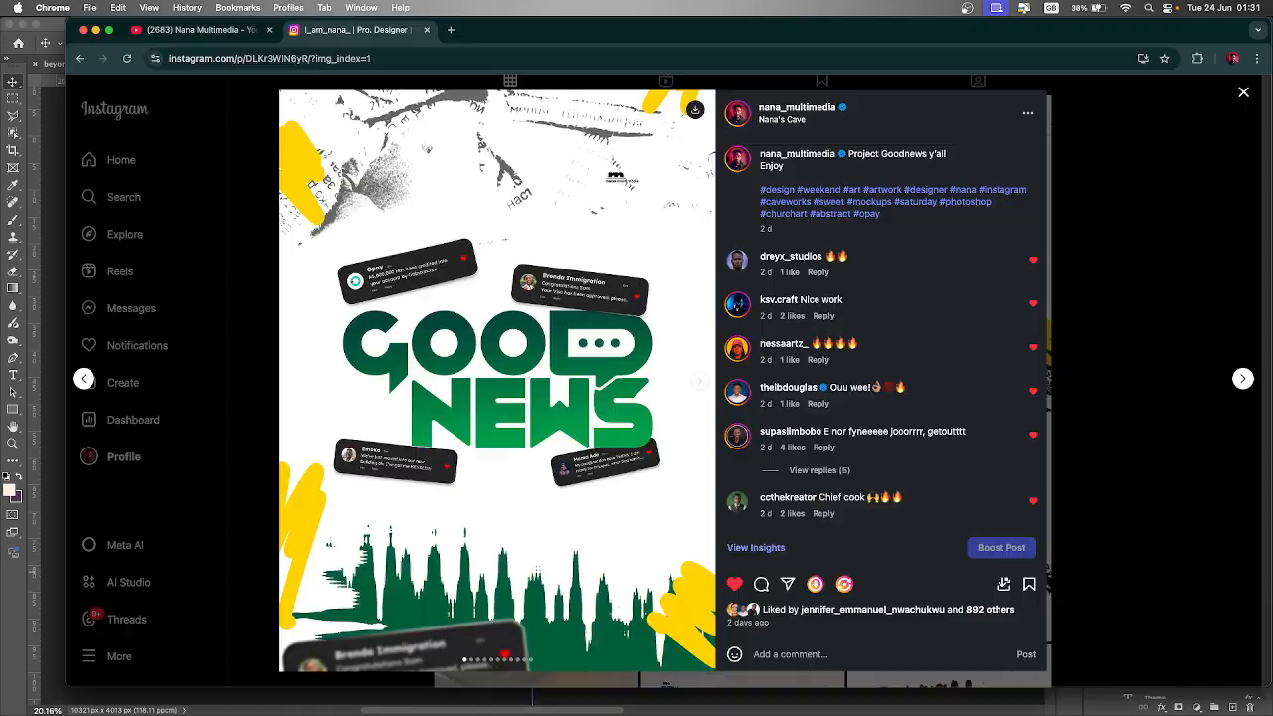
{"action": "left_click", "coordinate": [703, 383]}
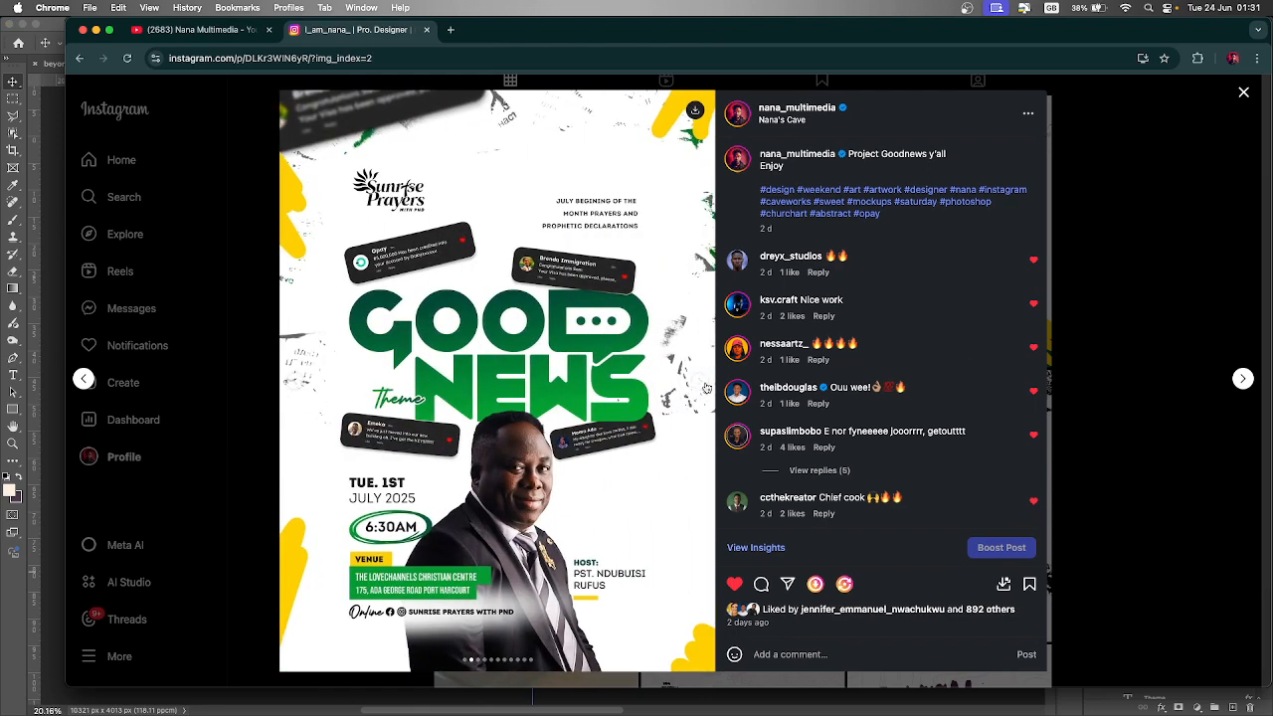
{"action": "left_click", "coordinate": [703, 385]}
{"action": "left_click", "coordinate": [703, 385]}
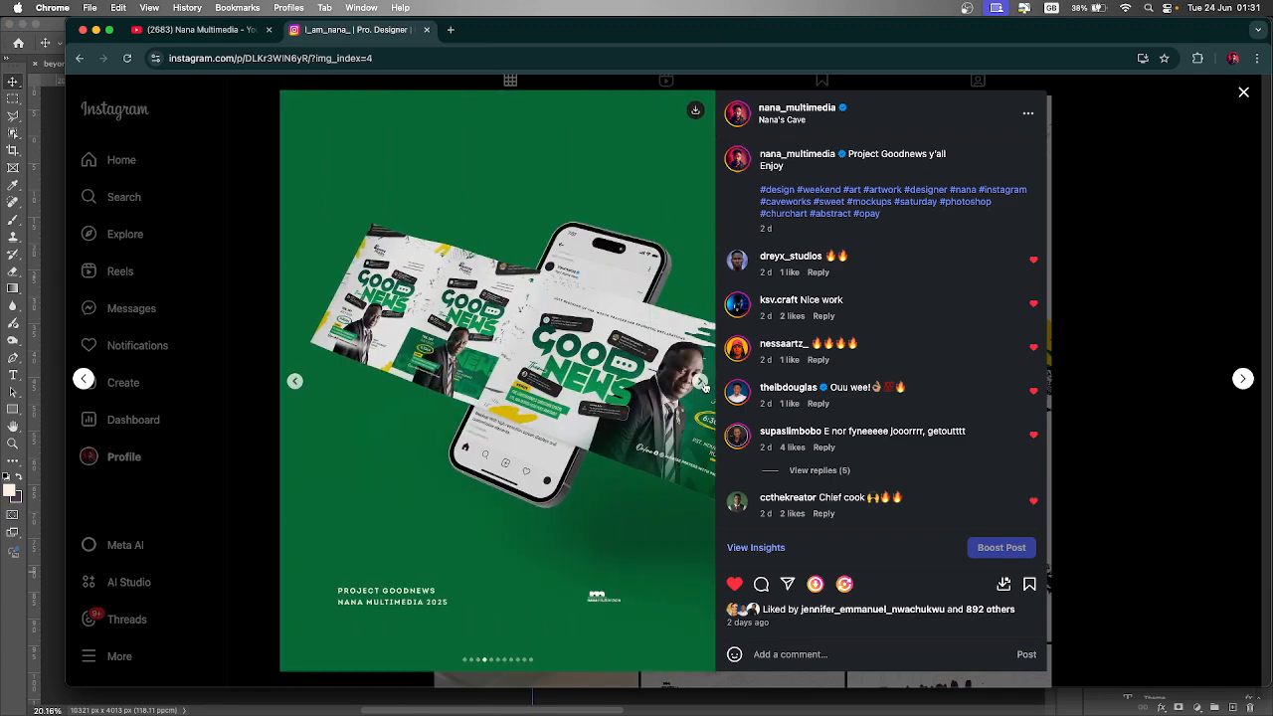
{"action": "left_click", "coordinate": [704, 386]}
{"action": "left_click", "coordinate": [703, 386]}
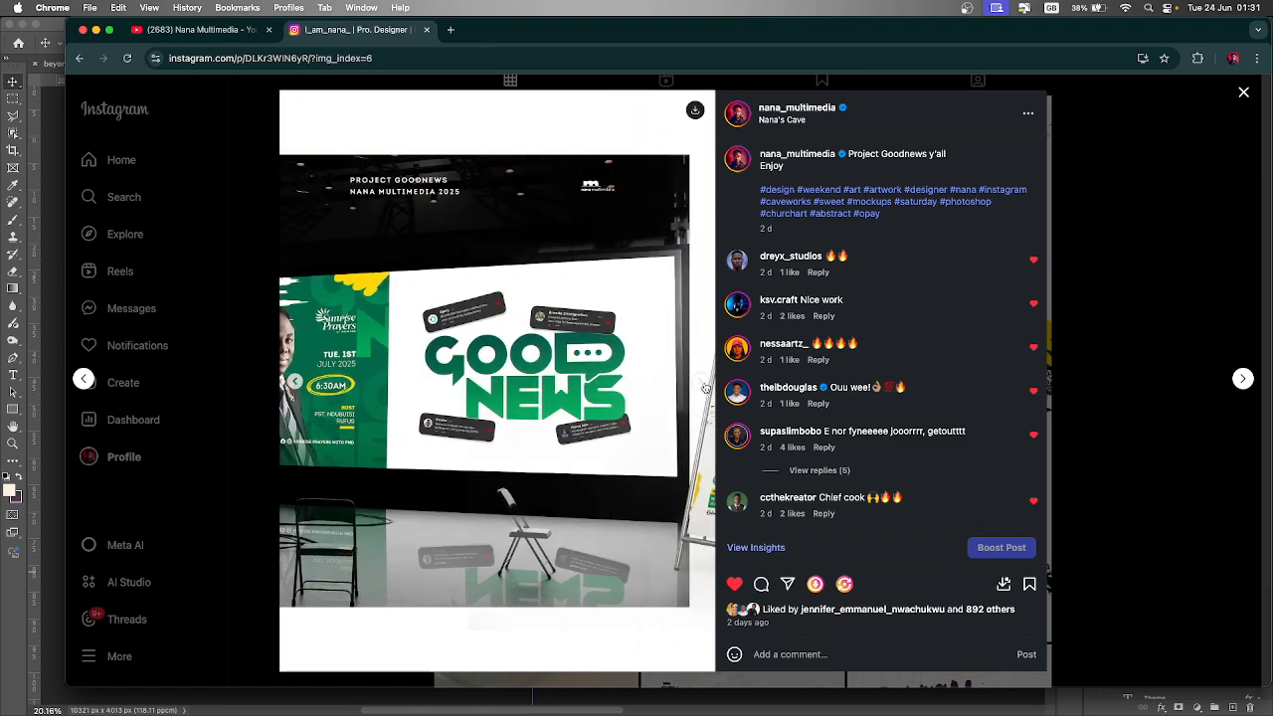
{"action": "left_click", "coordinate": [703, 386]}
{"action": "left_click", "coordinate": [704, 387]}
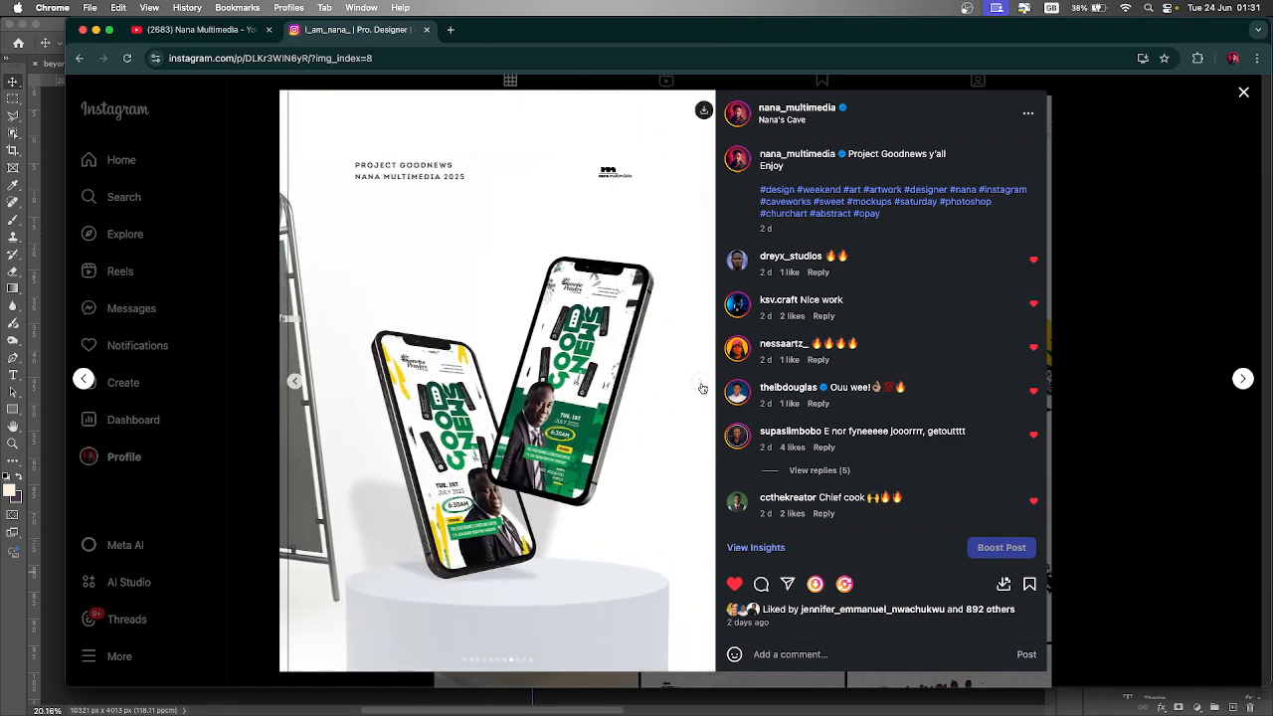
{"action": "left_click", "coordinate": [702, 387]}
{"action": "left_click", "coordinate": [702, 387]}
{"action": "left_click", "coordinate": [703, 387]}
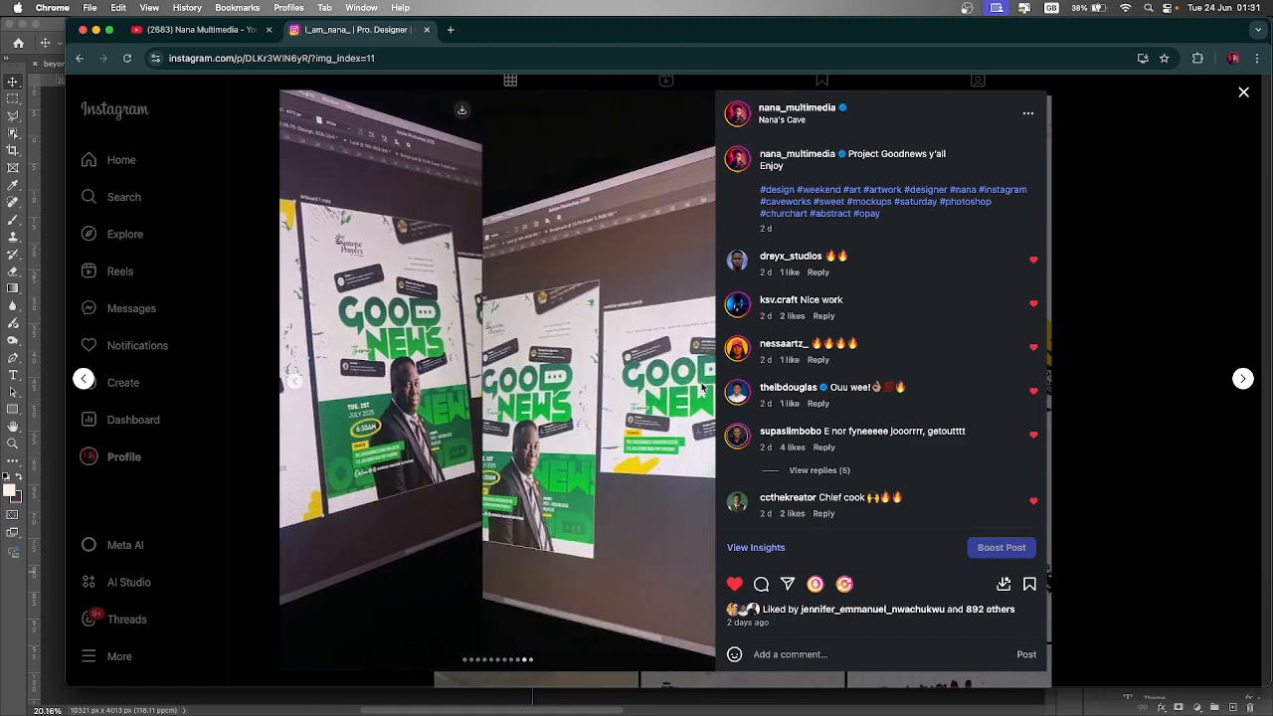
{"action": "left_click", "coordinate": [702, 387]}
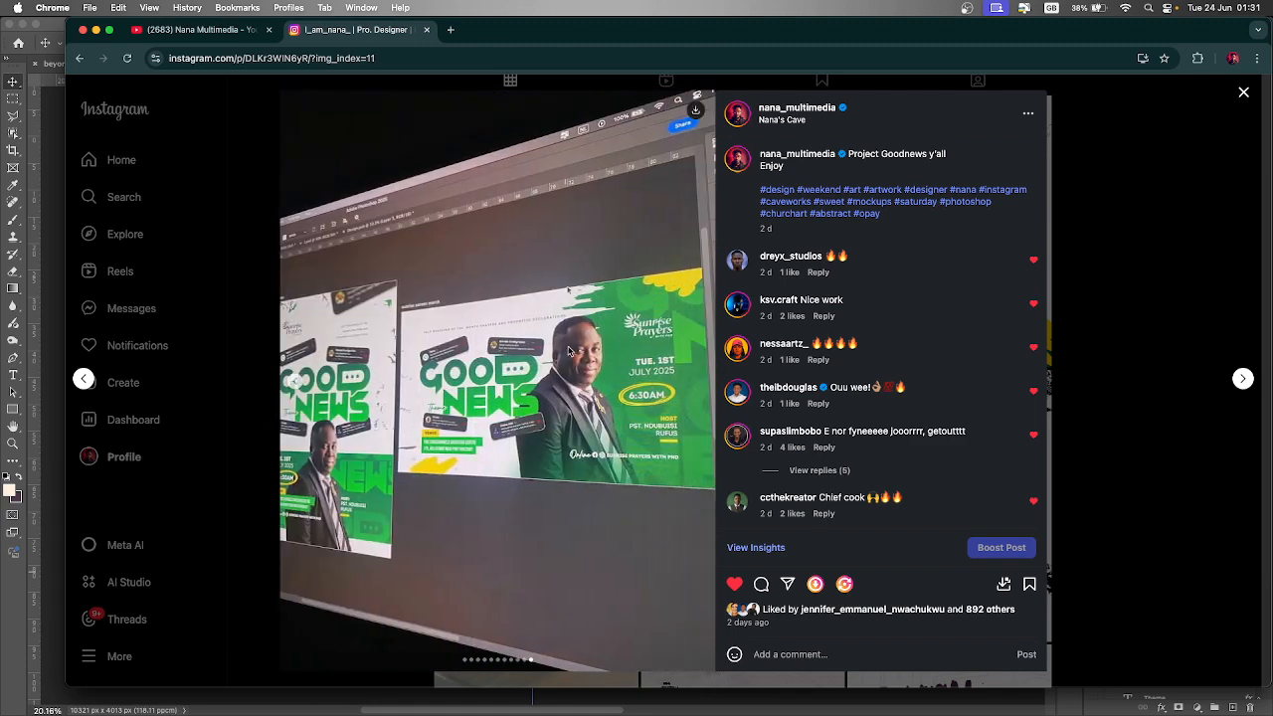
{"action": "left_click", "coordinate": [296, 382]}
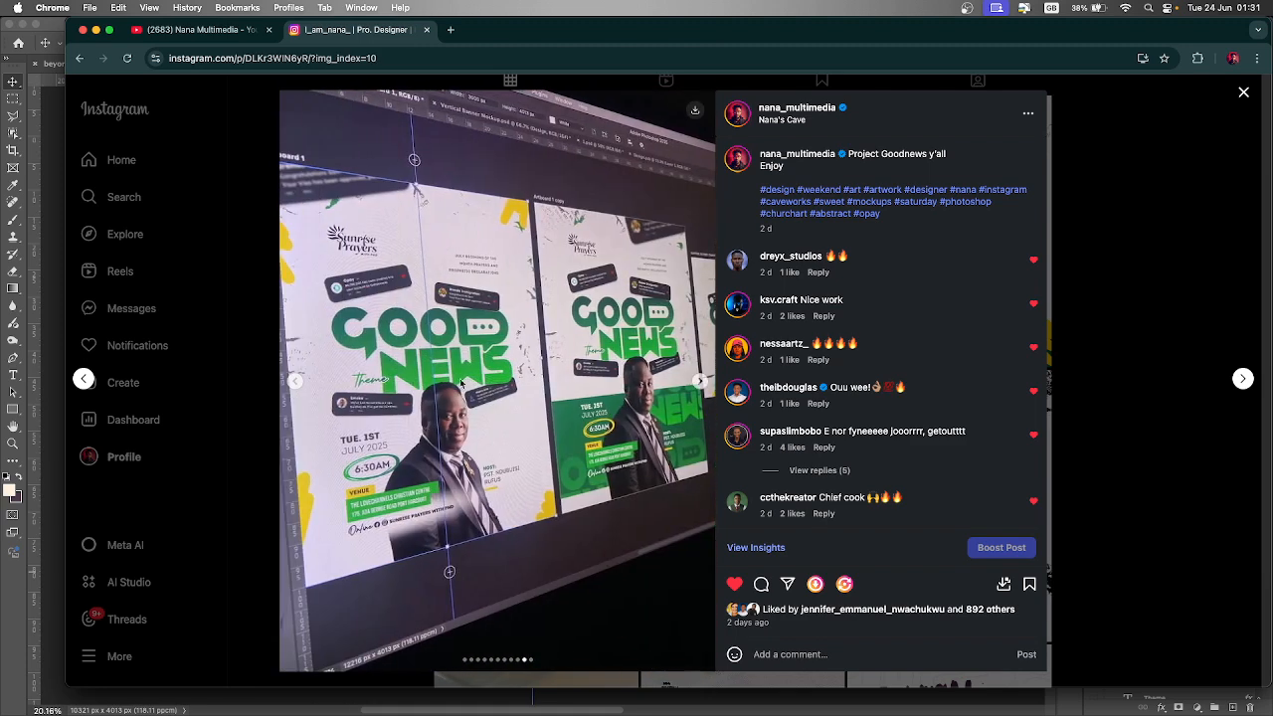
{"action": "left_click", "coordinate": [701, 382]}
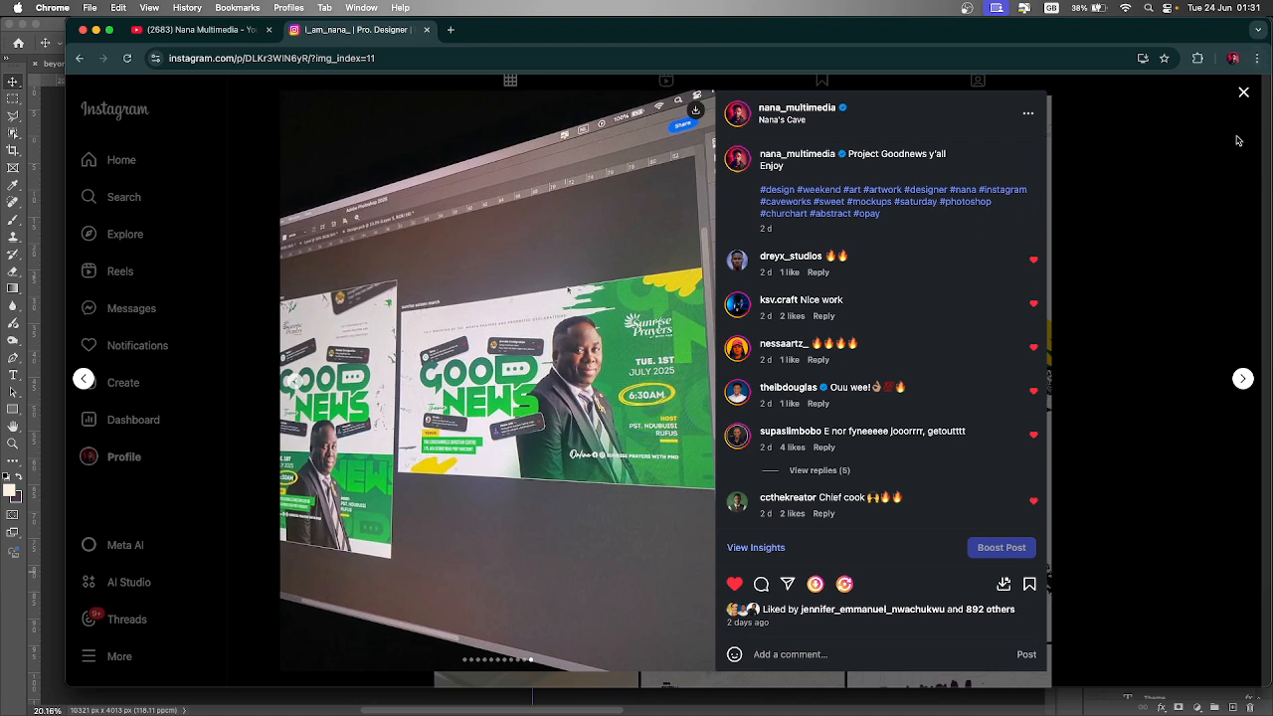
{"action": "left_click", "coordinate": [1244, 94]}
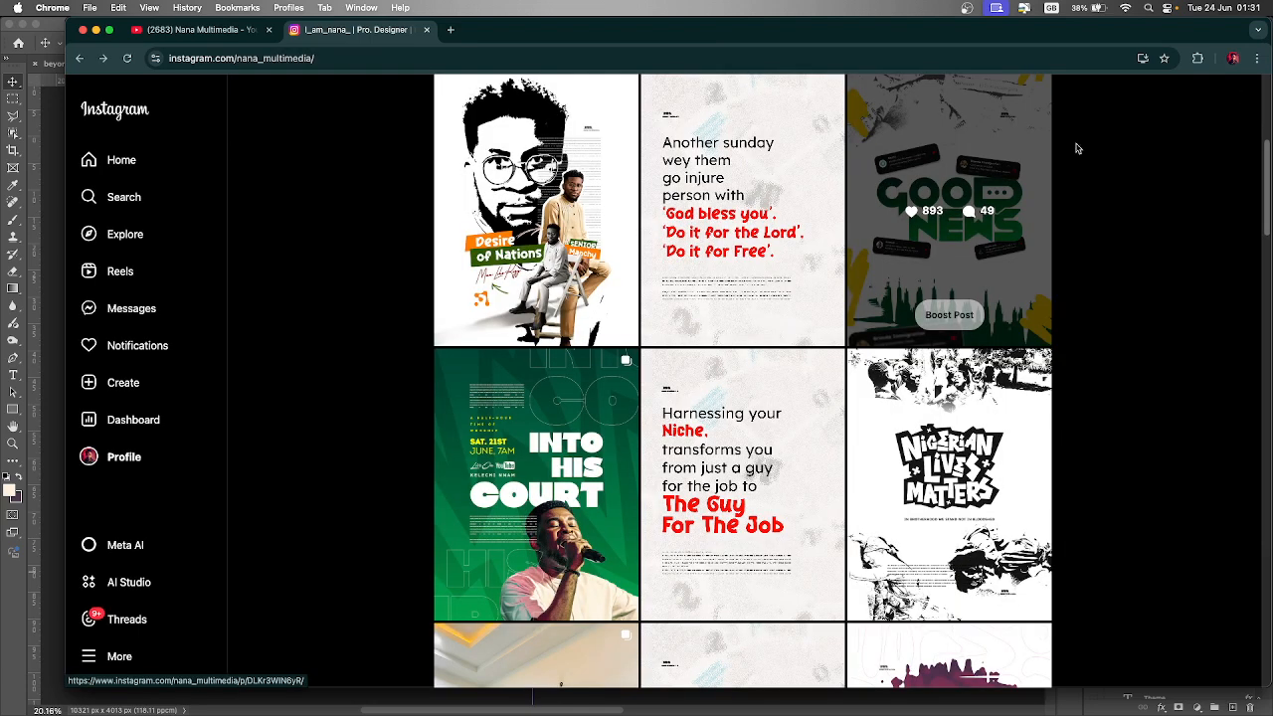
- Return to Photoshop and make Group 8 and its Hue/Saturation, Threshold and newspaper layers visible
{"action": "left_click", "coordinate": [54, 196]}
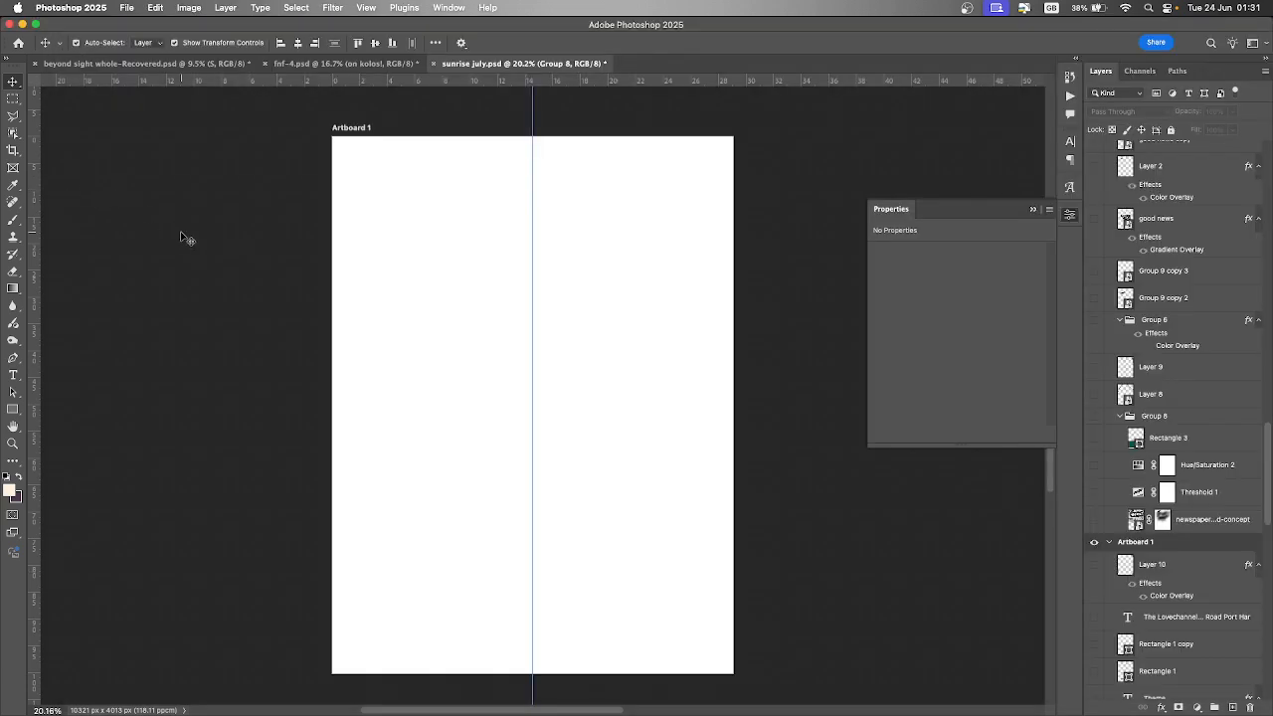
{"action": "scroll", "coordinate": [1180, 454], "scroll_direction": "down", "scroll_amount": 10}
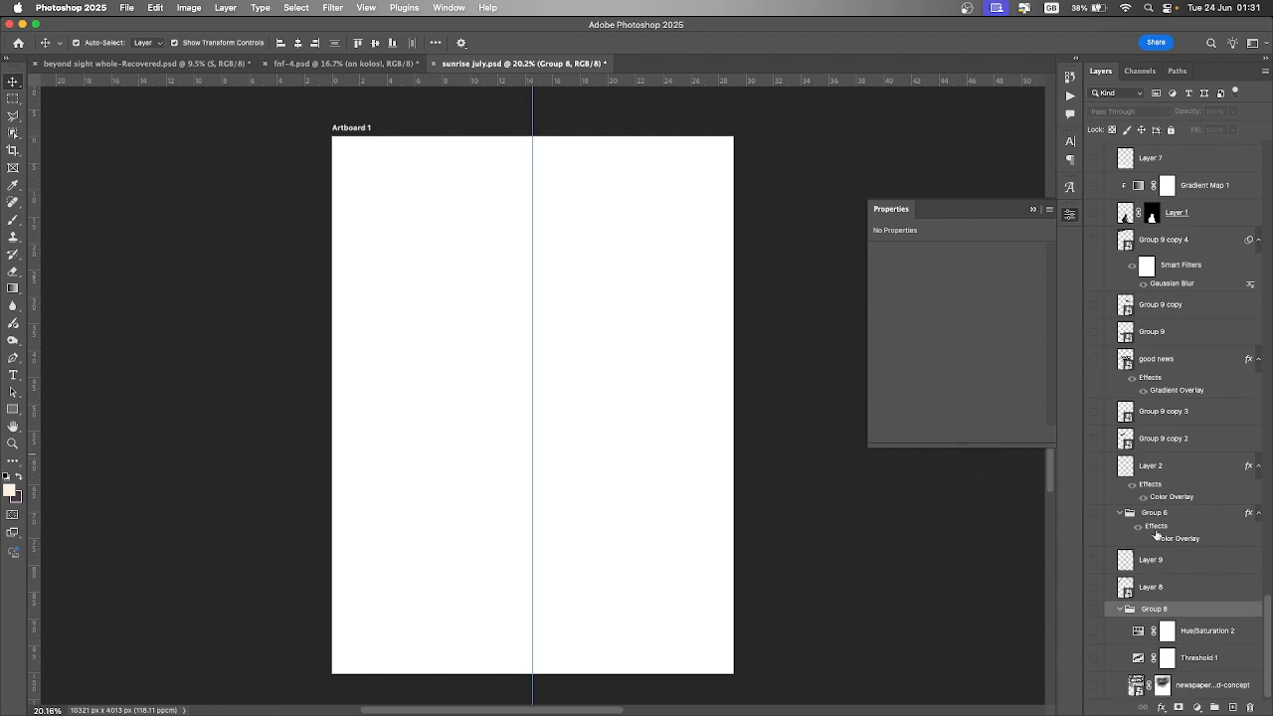
{"action": "left_click", "coordinate": [1094, 611]}
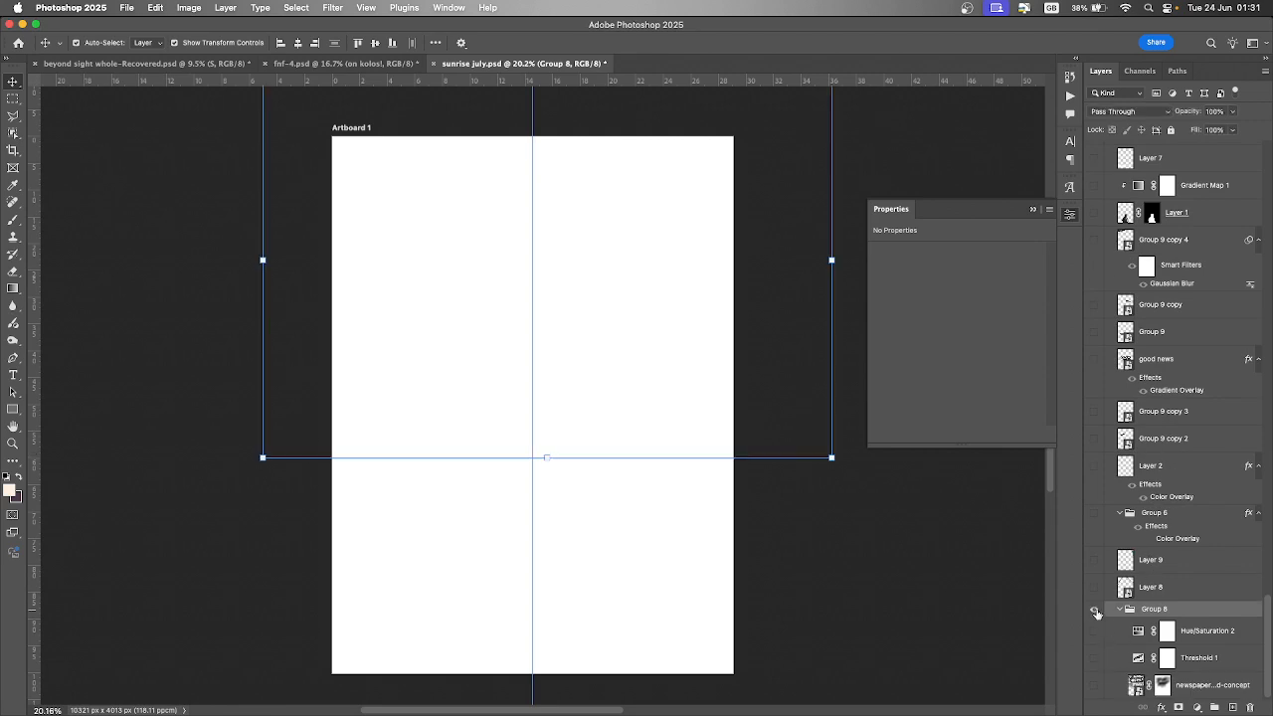
{"action": "left_click_drag", "start_coordinate": [1094, 630], "coordinate": [1094, 686]}
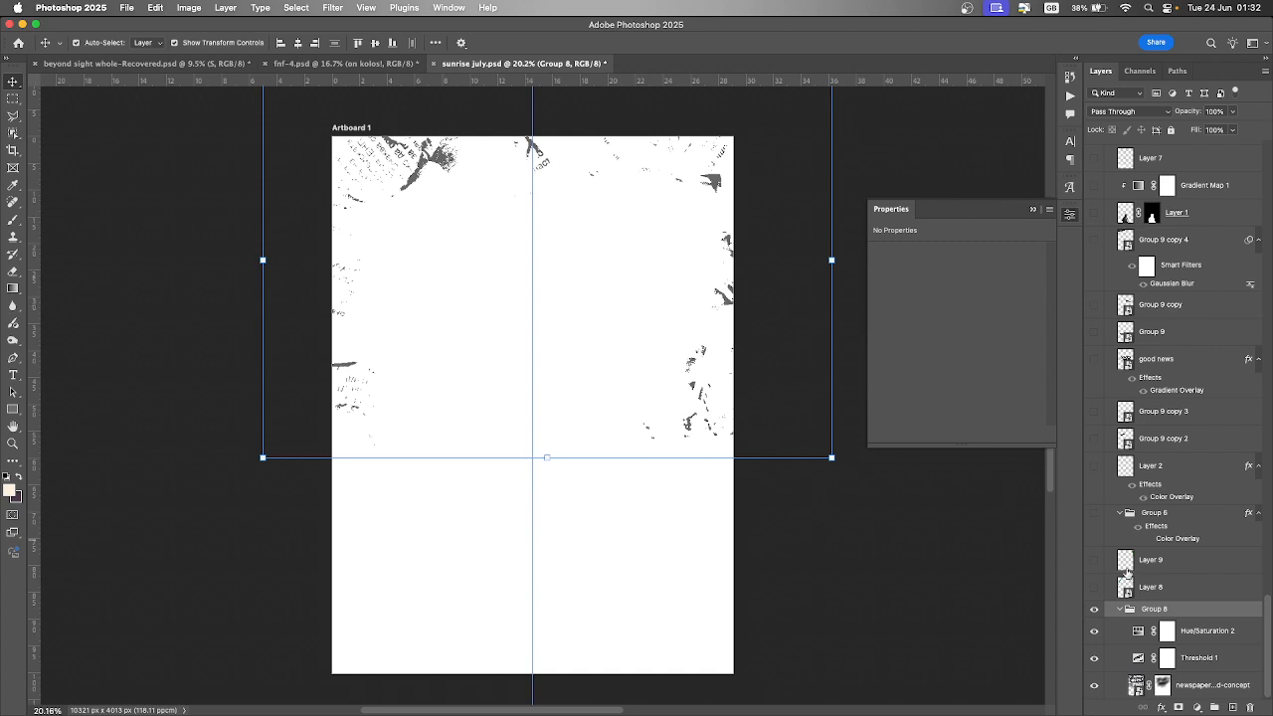
- Hide the Hue/Saturation and Threshold adjustments to reveal the original newspaper photo
{"action": "left_click", "coordinate": [1095, 633]}
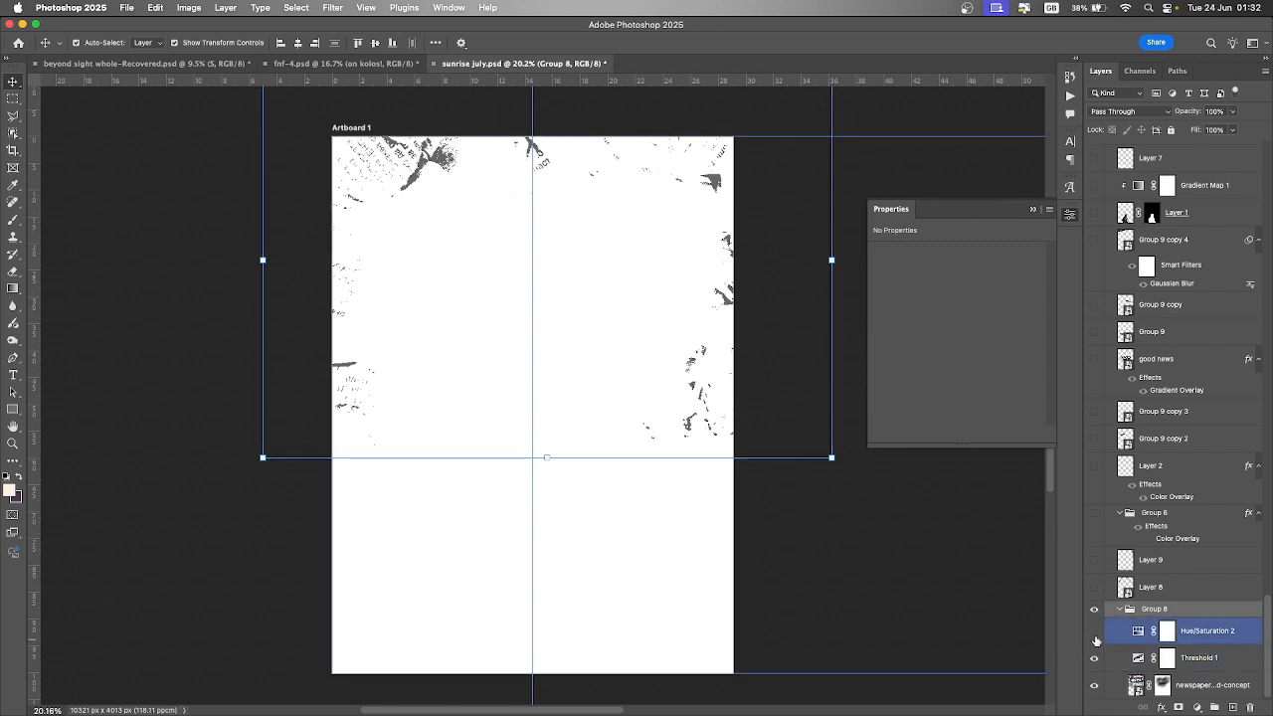
{"action": "left_click", "coordinate": [1094, 658]}
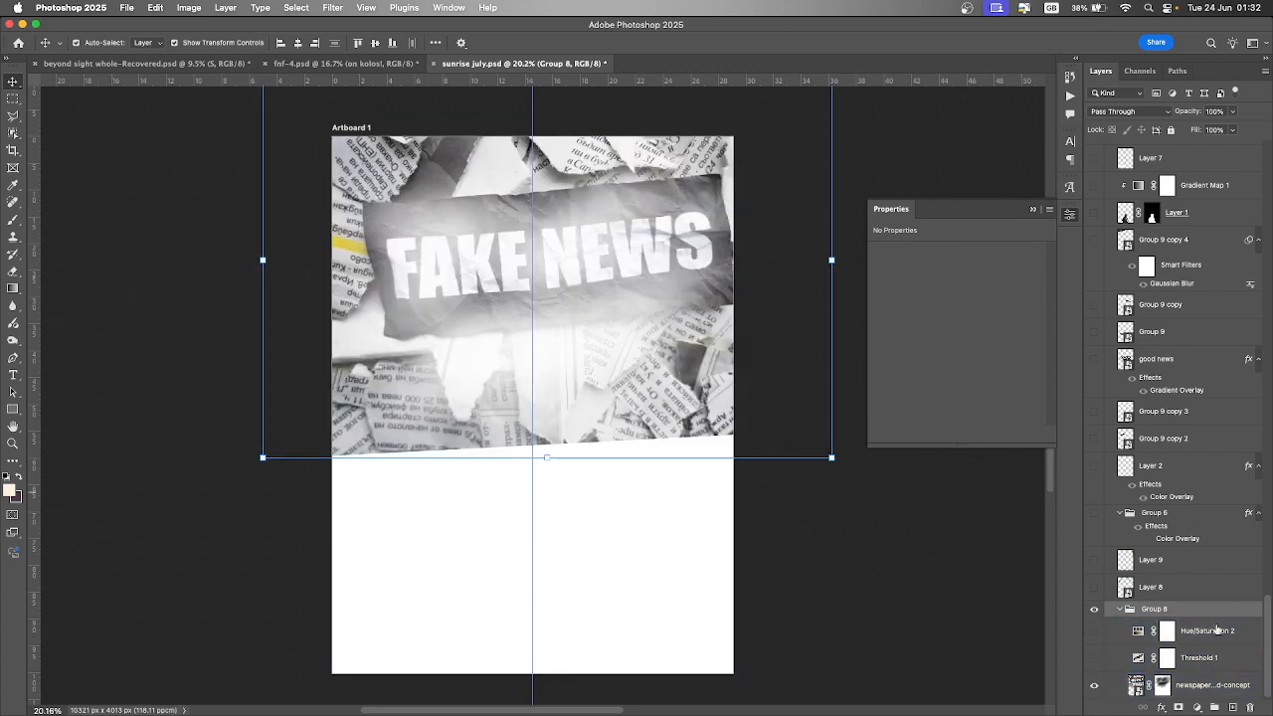
{"action": "left_click", "coordinate": [1229, 693]}
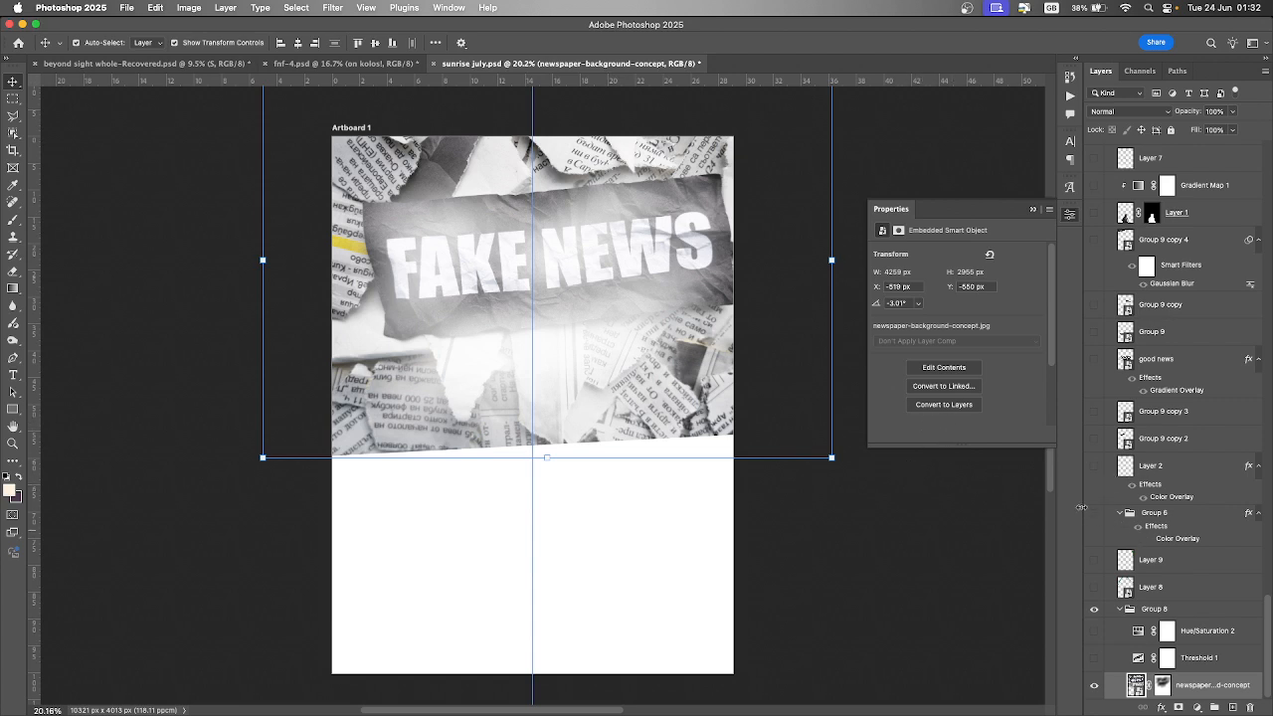
{"action": "left_click", "coordinate": [1197, 707]}
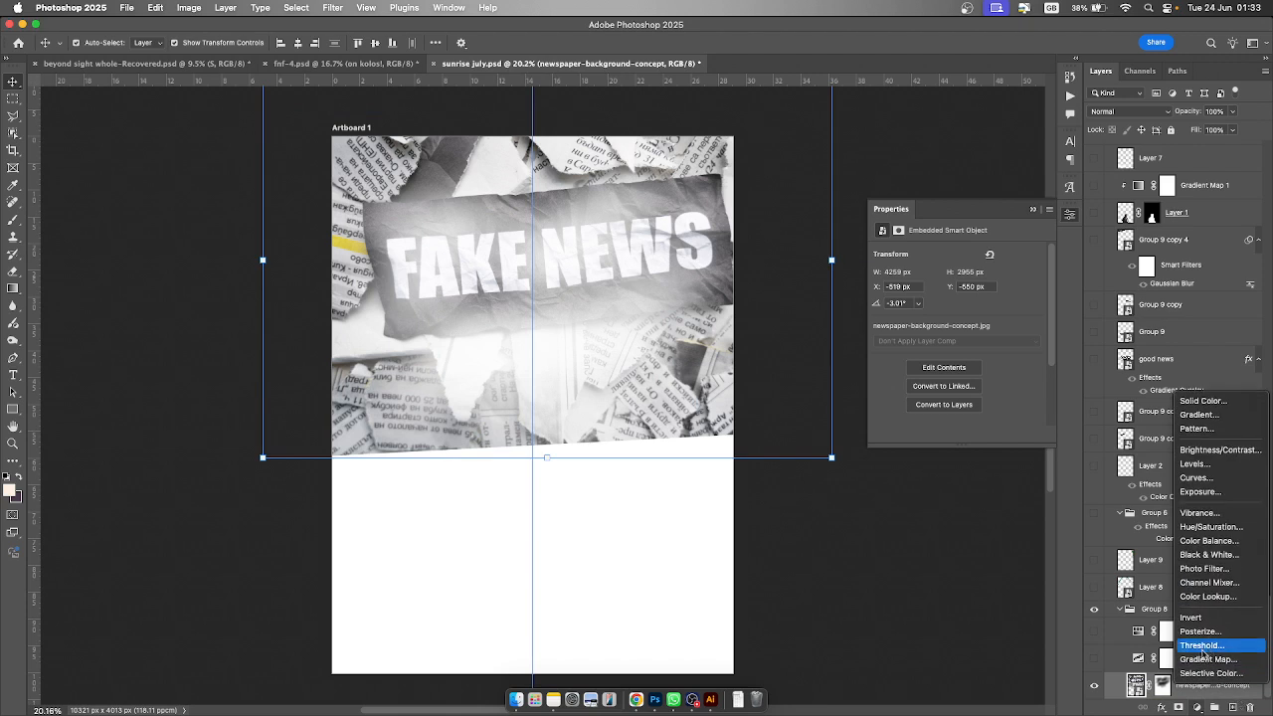
{"action": "left_click", "coordinate": [1157, 661]}
- Turn the Threshold and Hue/Saturation adjustments back on and open each one's settings
{"action": "left_click", "coordinate": [1094, 657]}
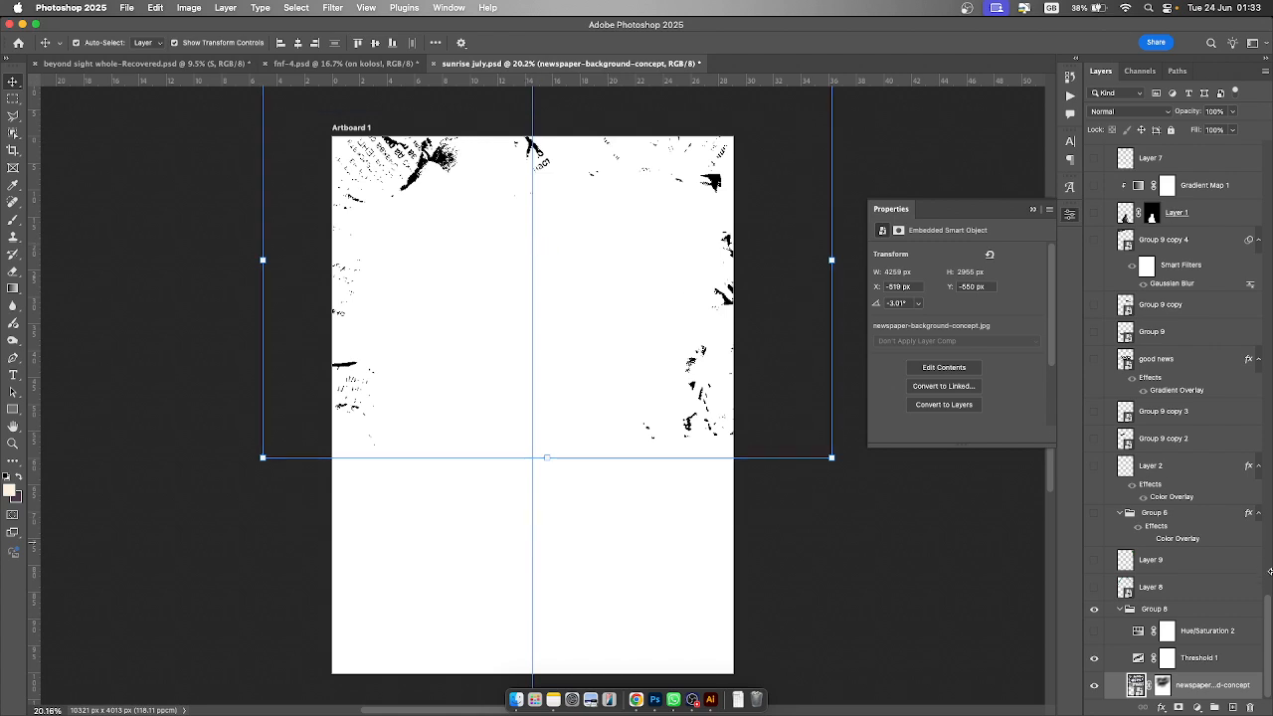
{"action": "left_click", "coordinate": [1136, 659]}
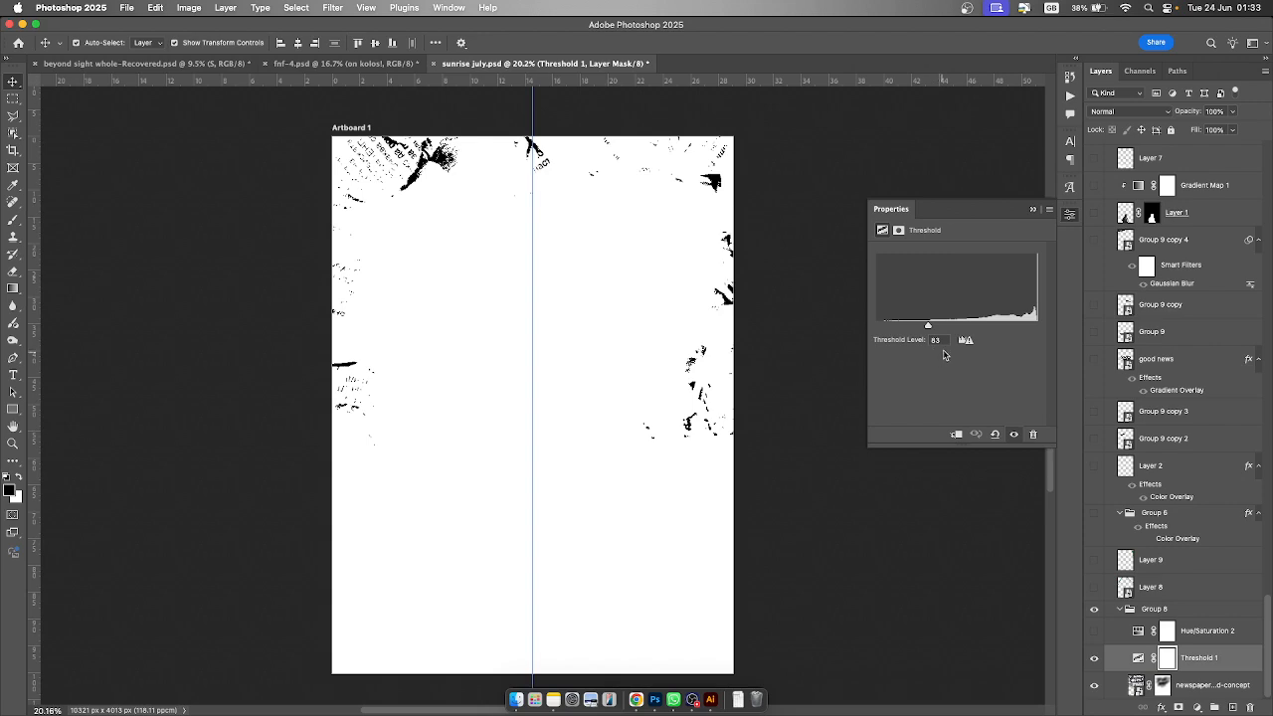
{"action": "mouse_move", "coordinate": [928, 326]}
{"action": "left_mouse_down"}
{"action": "mouse_move", "coordinate": [1004, 327]}
{"action": "mouse_move", "coordinate": [926, 328]}
{"action": "mouse_move", "coordinate": [929, 340]}
{"action": "left_mouse_up"}
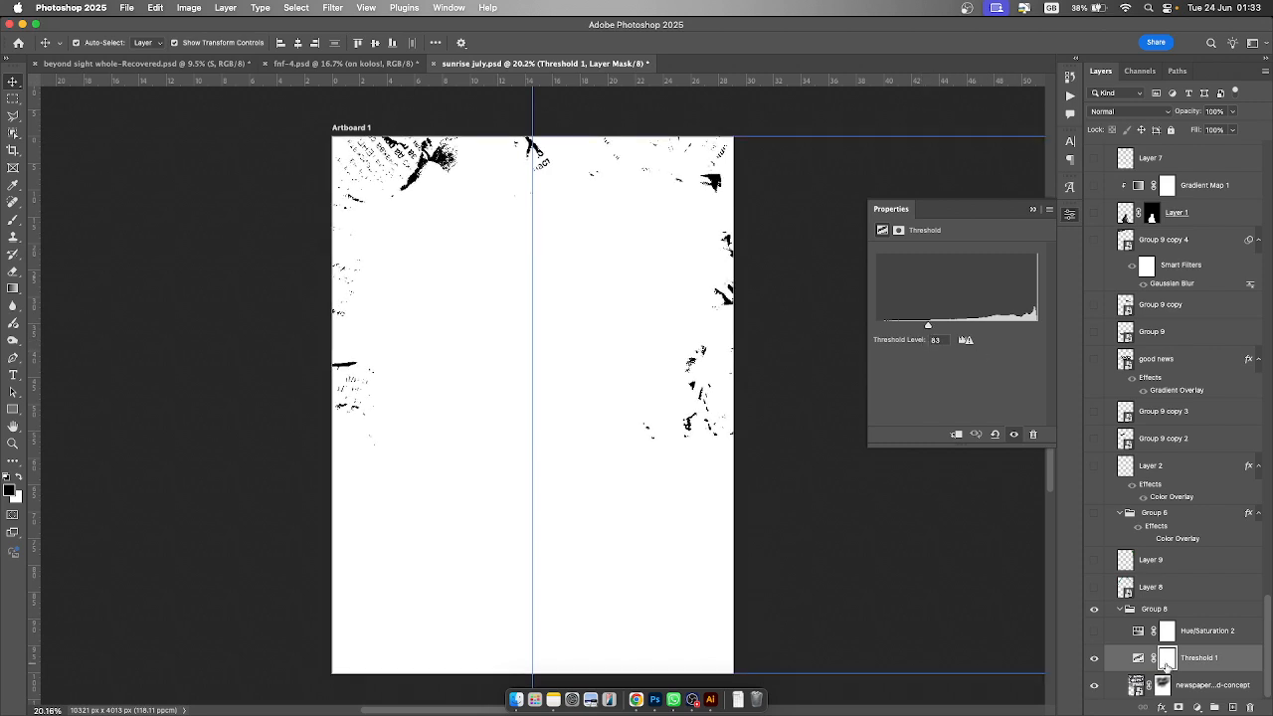
{"action": "left_click", "coordinate": [1094, 633]}
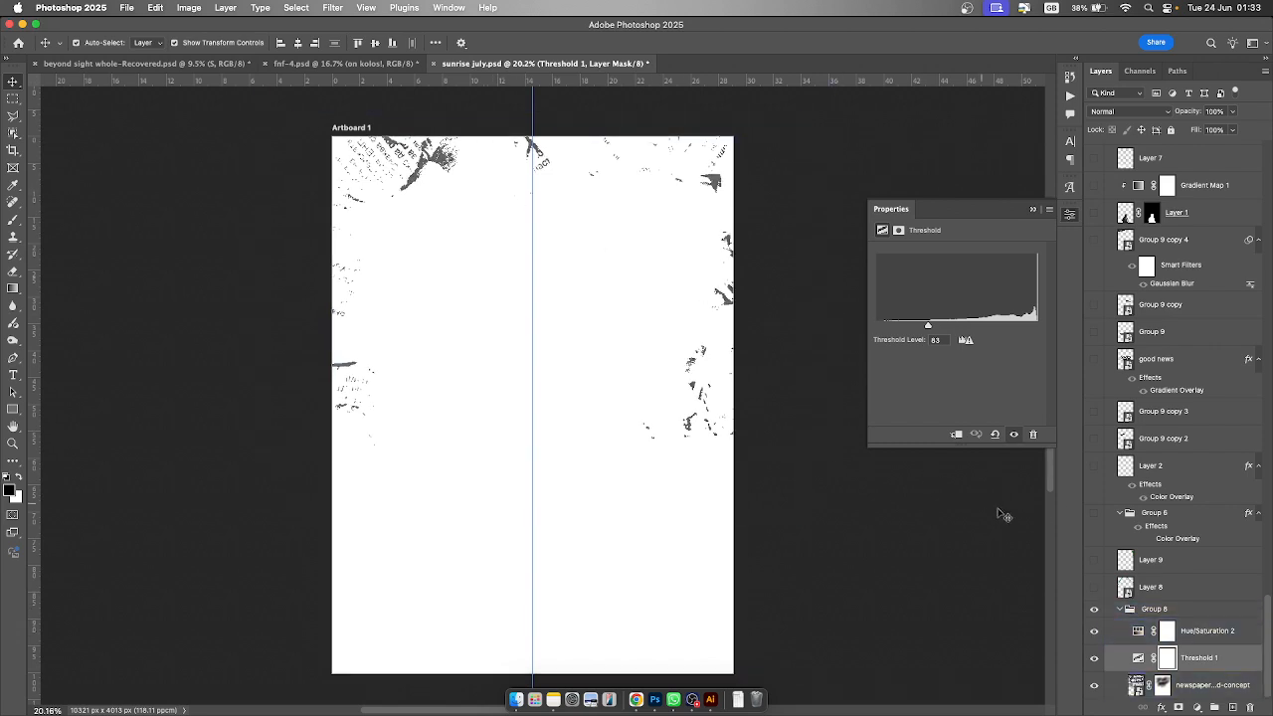
{"action": "left_click", "coordinate": [1137, 631]}
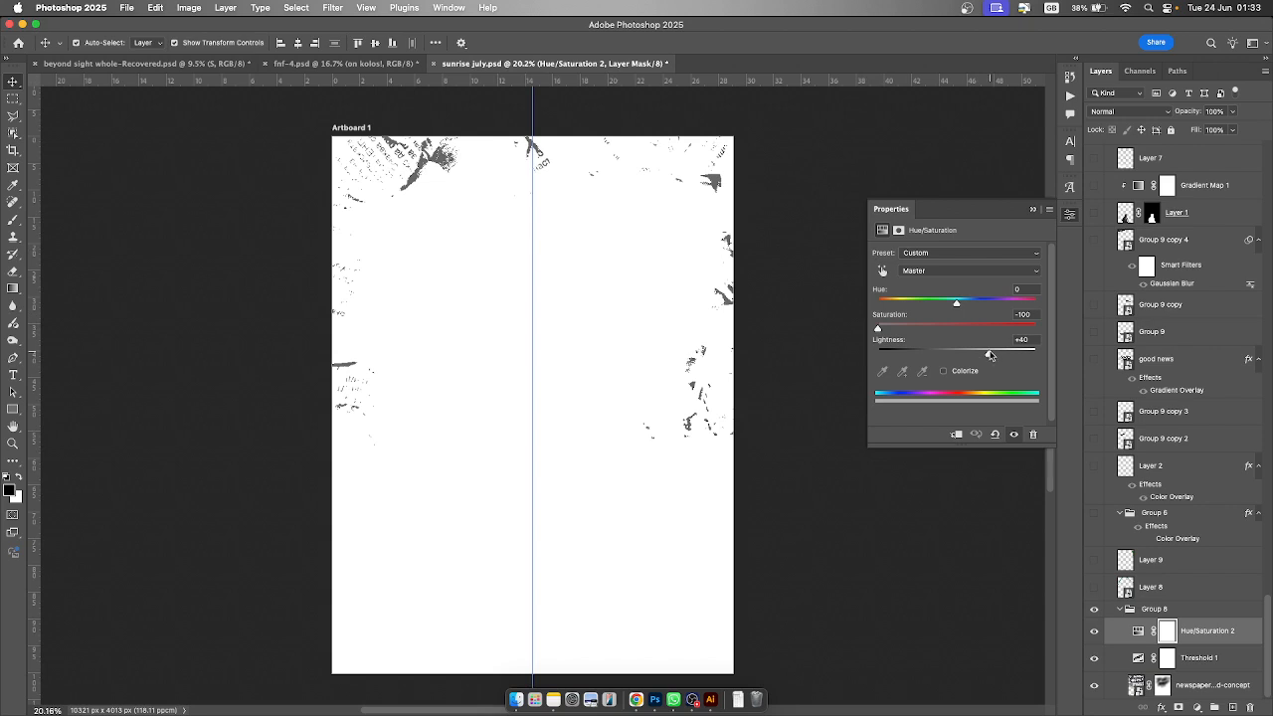
- Collapse Group 8, then make Layer 8 visible and select it
{"action": "left_click", "coordinate": [1126, 613]}
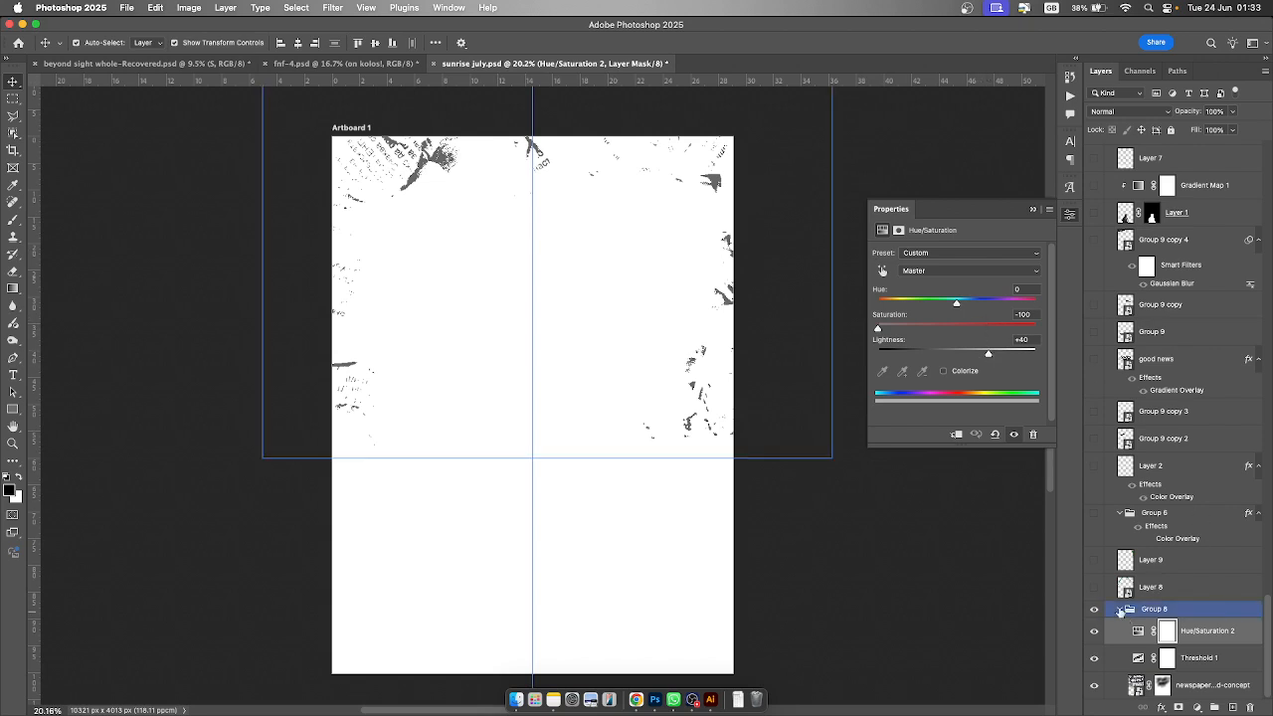
{"action": "left_click", "coordinate": [1121, 609]}
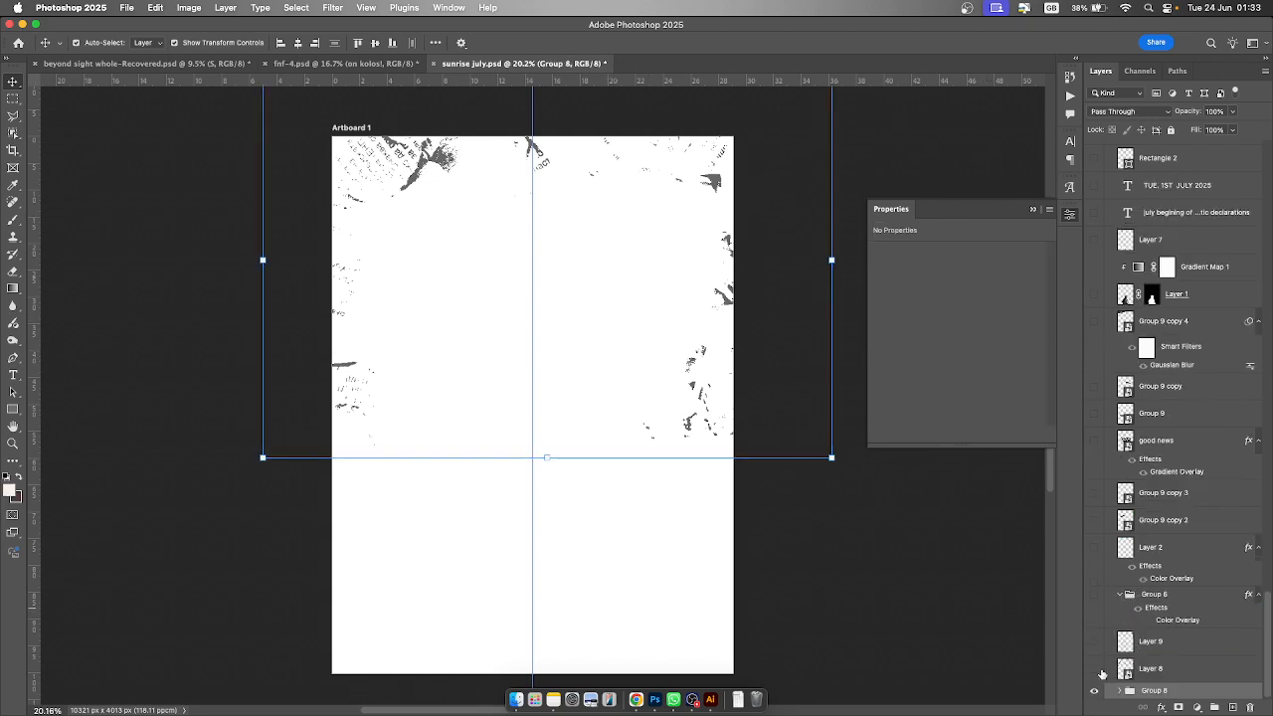
{"action": "left_click", "coordinate": [1094, 674]}
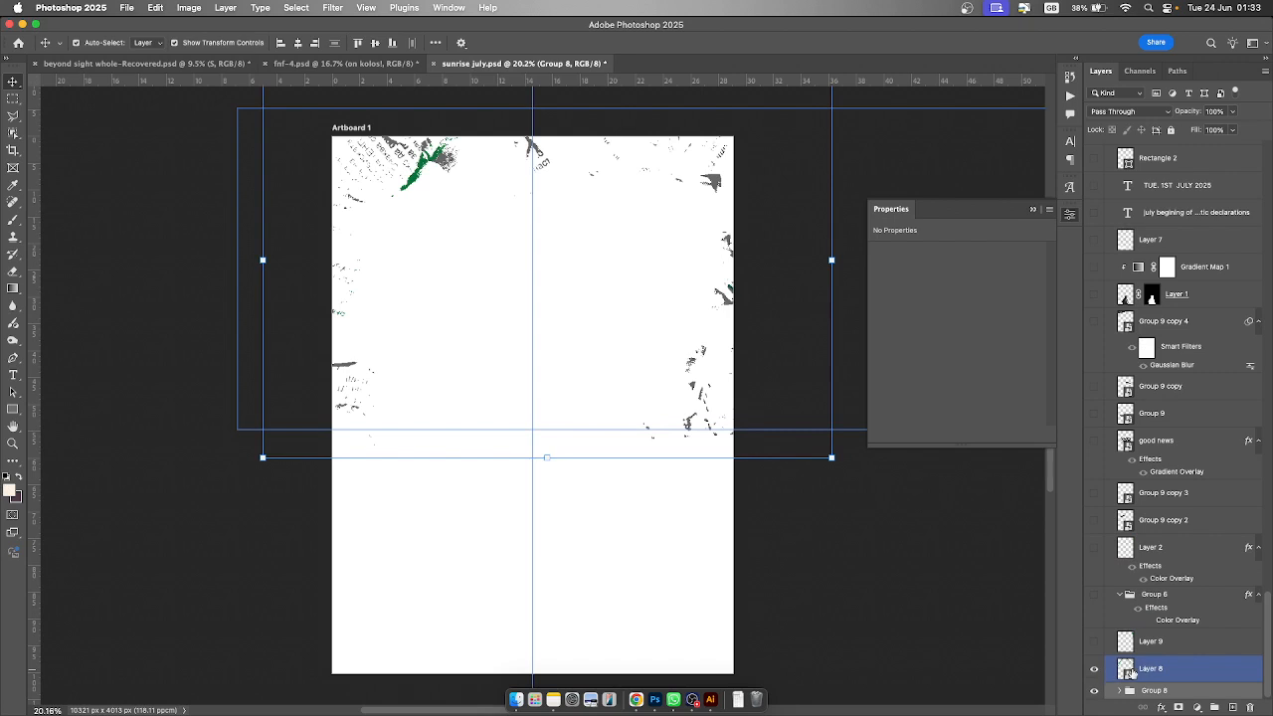
{"action": "left_click", "coordinate": [1181, 671]}
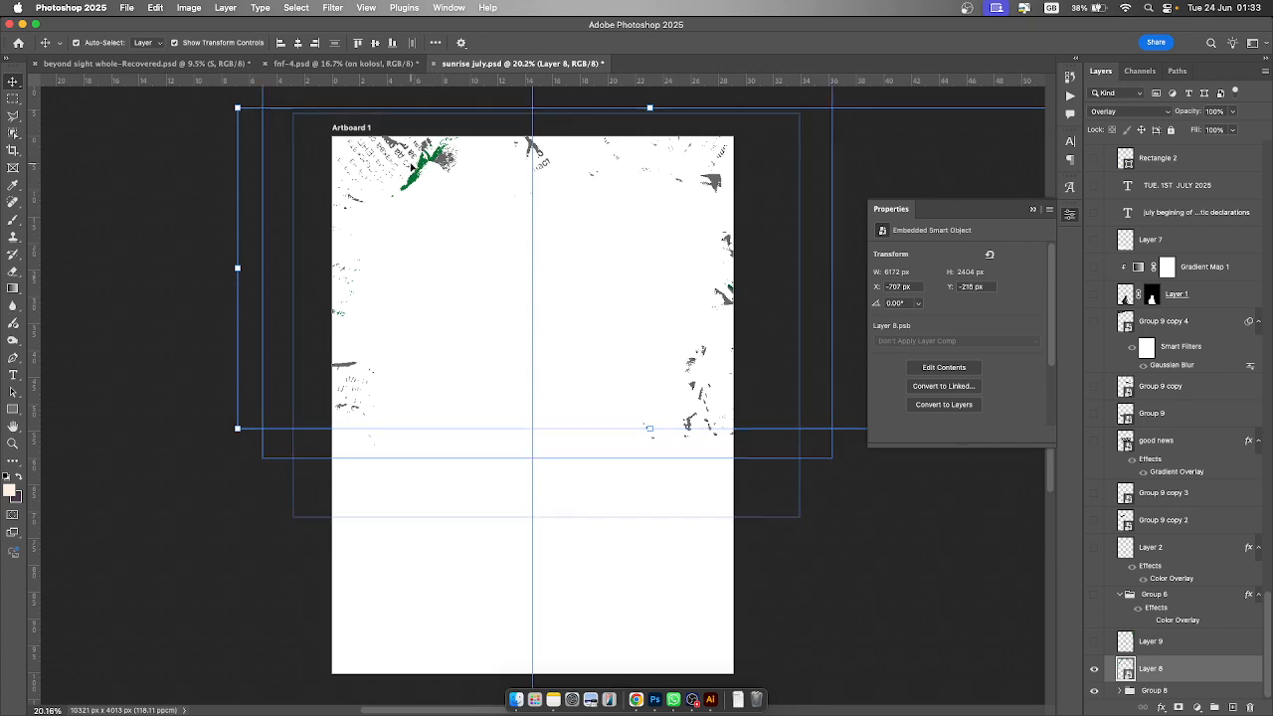
- Switch Layer 8's blend mode to Normal and then back to Overlay
{"action": "scroll", "coordinate": [411, 162], "scroll_direction": "up", "scroll_amount": 2}
{"action": "scroll", "coordinate": [411, 161], "scroll_direction": "up", "scroll_amount": 3}
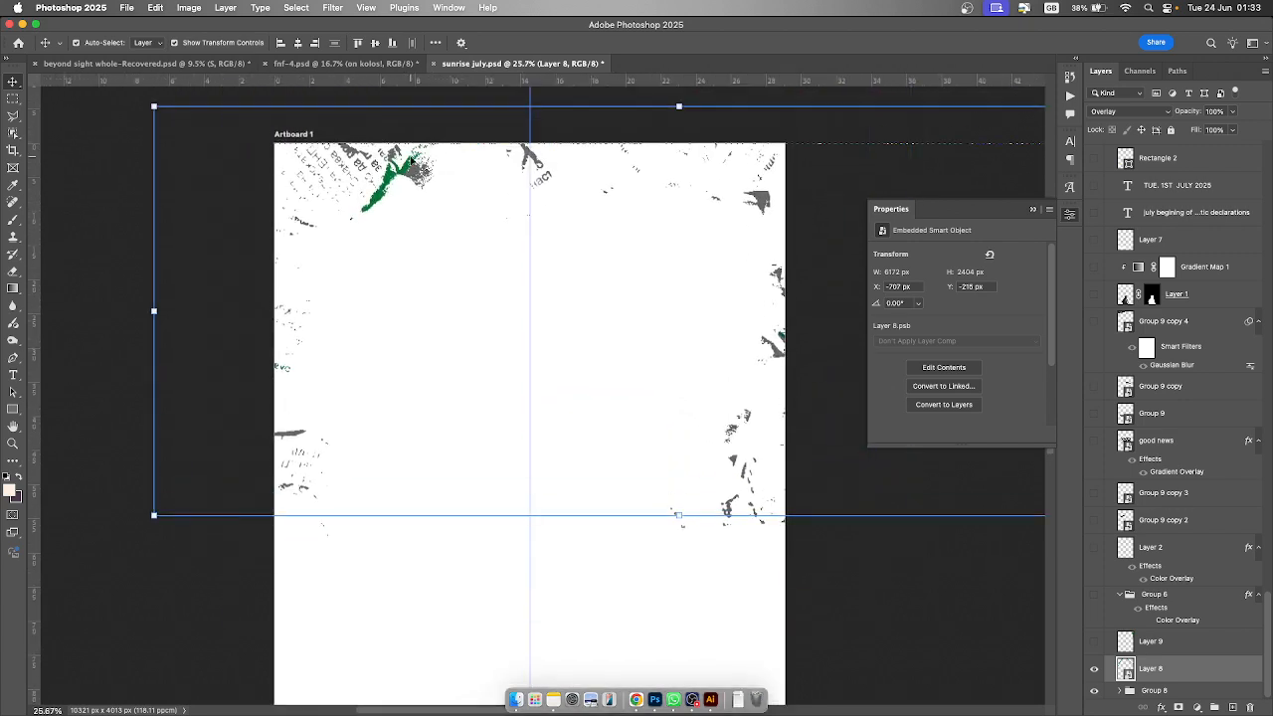
{"action": "scroll", "coordinate": [411, 161], "scroll_direction": "left", "scroll_amount": 1}
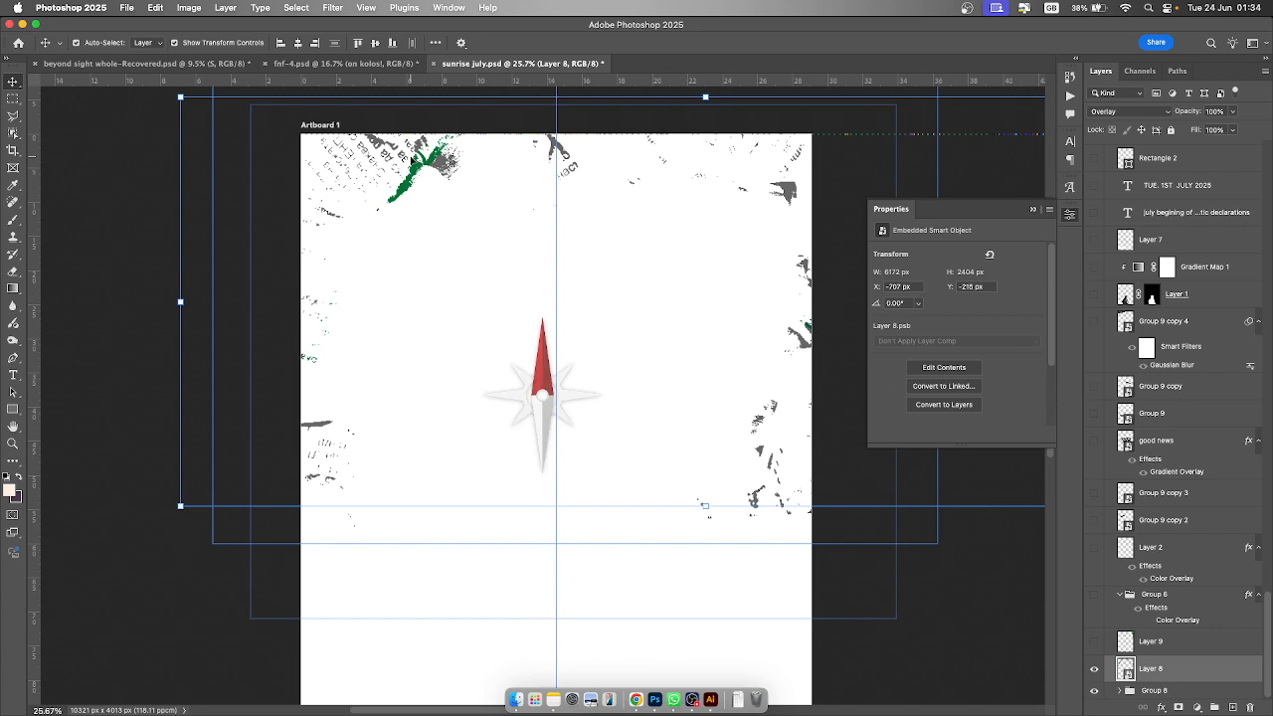
{"action": "scroll", "coordinate": [411, 162], "scroll_direction": "down", "scroll_amount": 4}
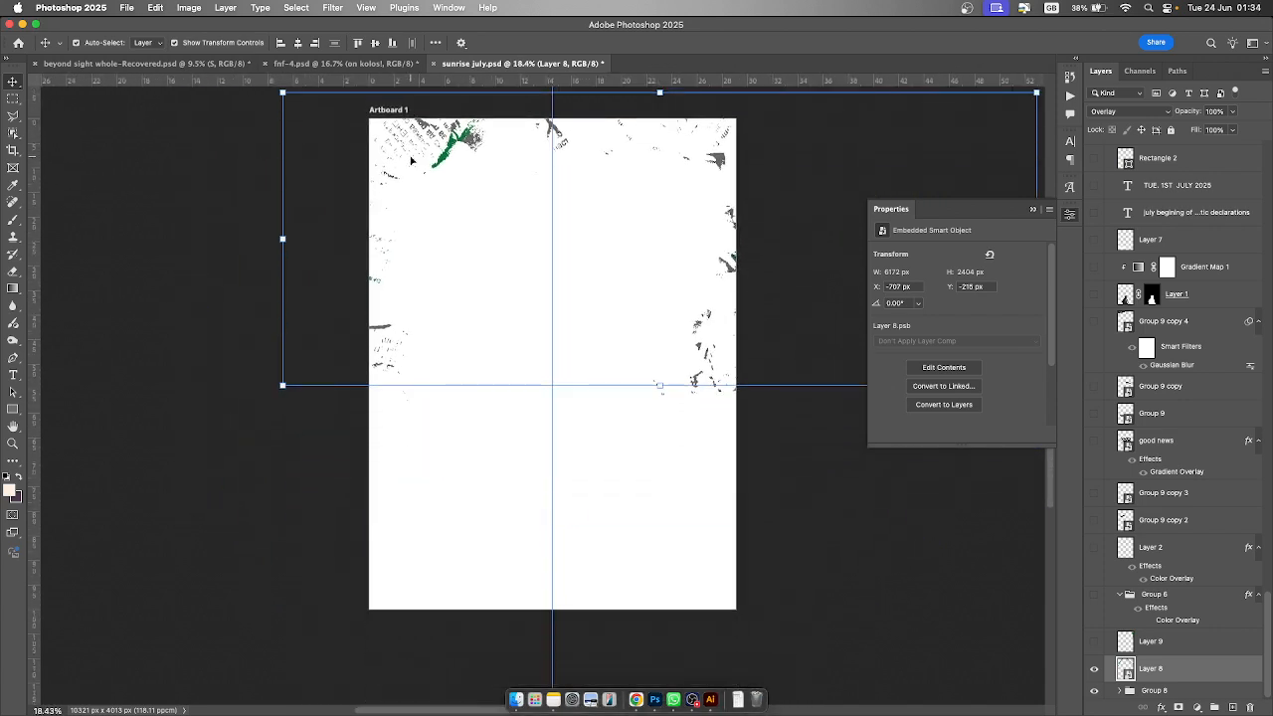
{"action": "scroll", "coordinate": [411, 161], "scroll_direction": "up", "scroll_amount": 3}
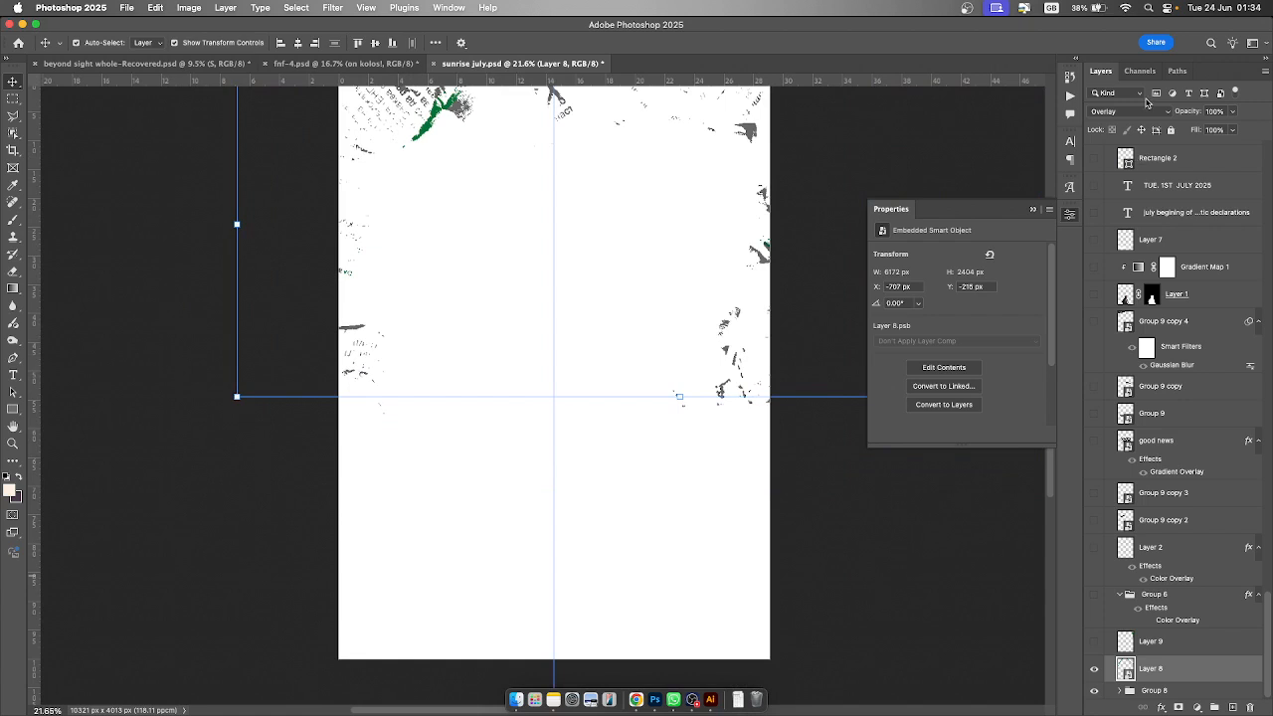
{"action": "left_click", "coordinate": [1155, 114]}
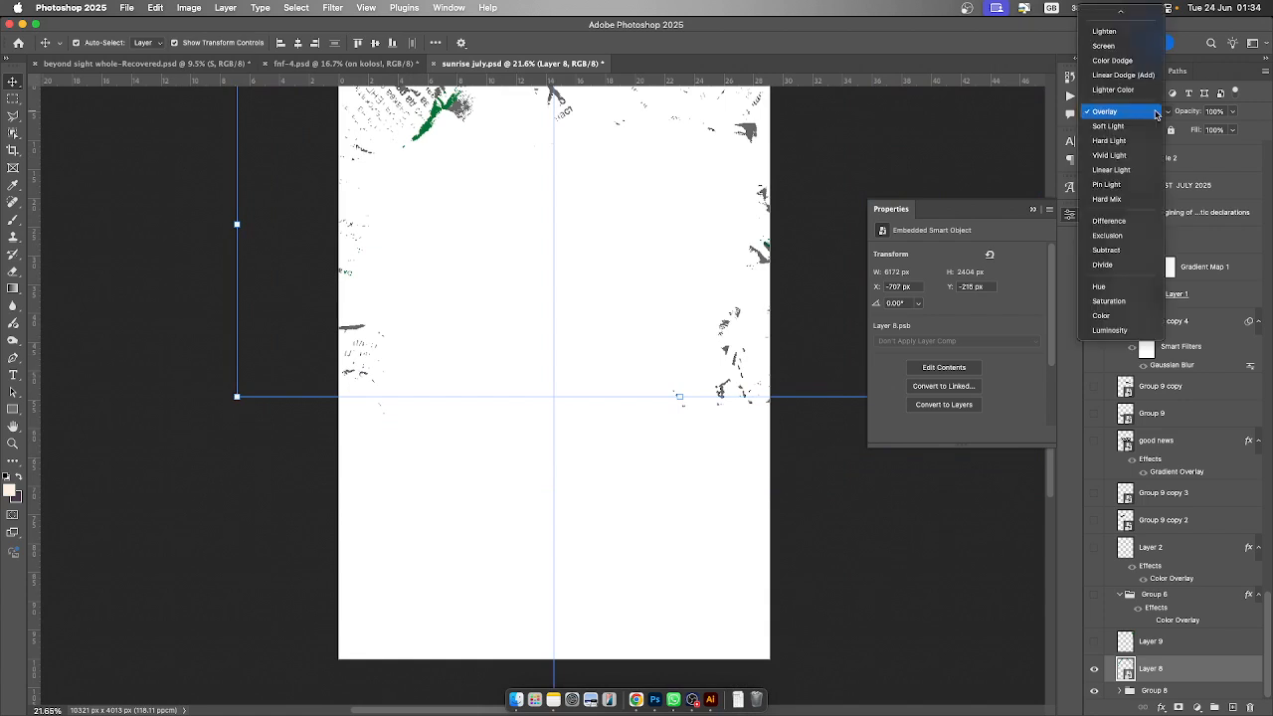
{"action": "left_click", "coordinate": [1106, 17]}
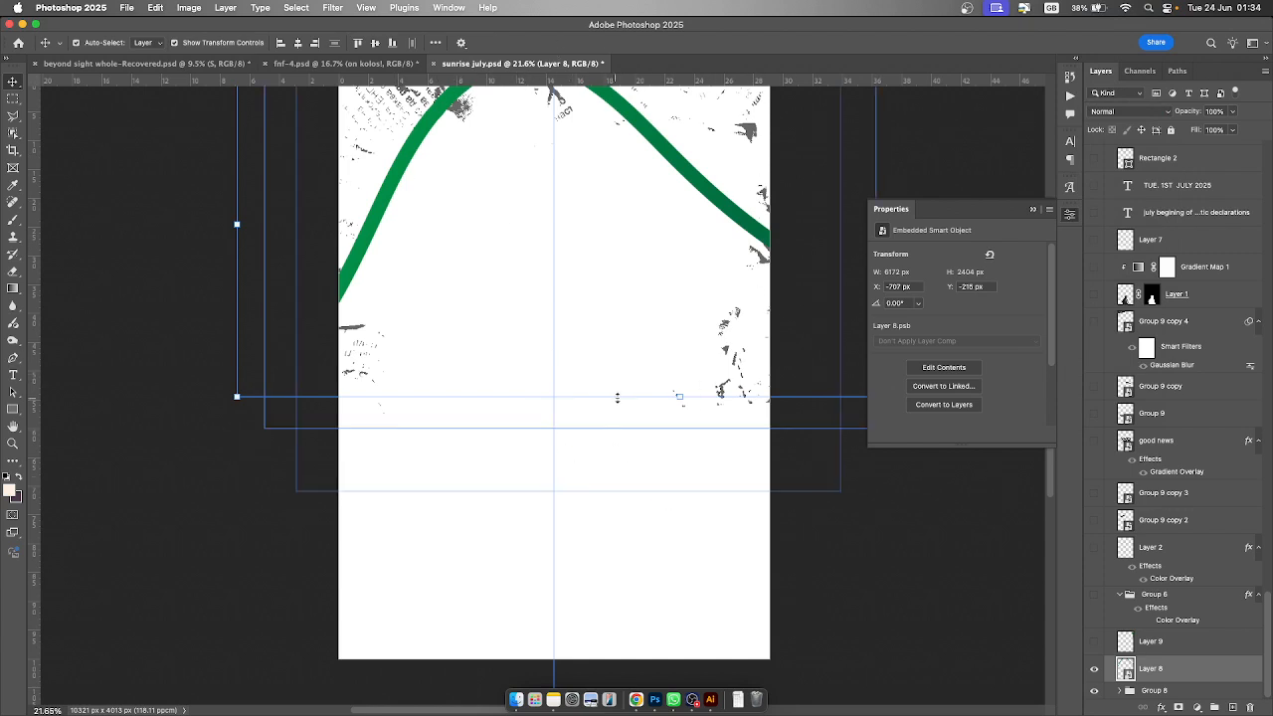
{"action": "scroll", "coordinate": [617, 397], "scroll_direction": "up", "scroll_amount": 2}
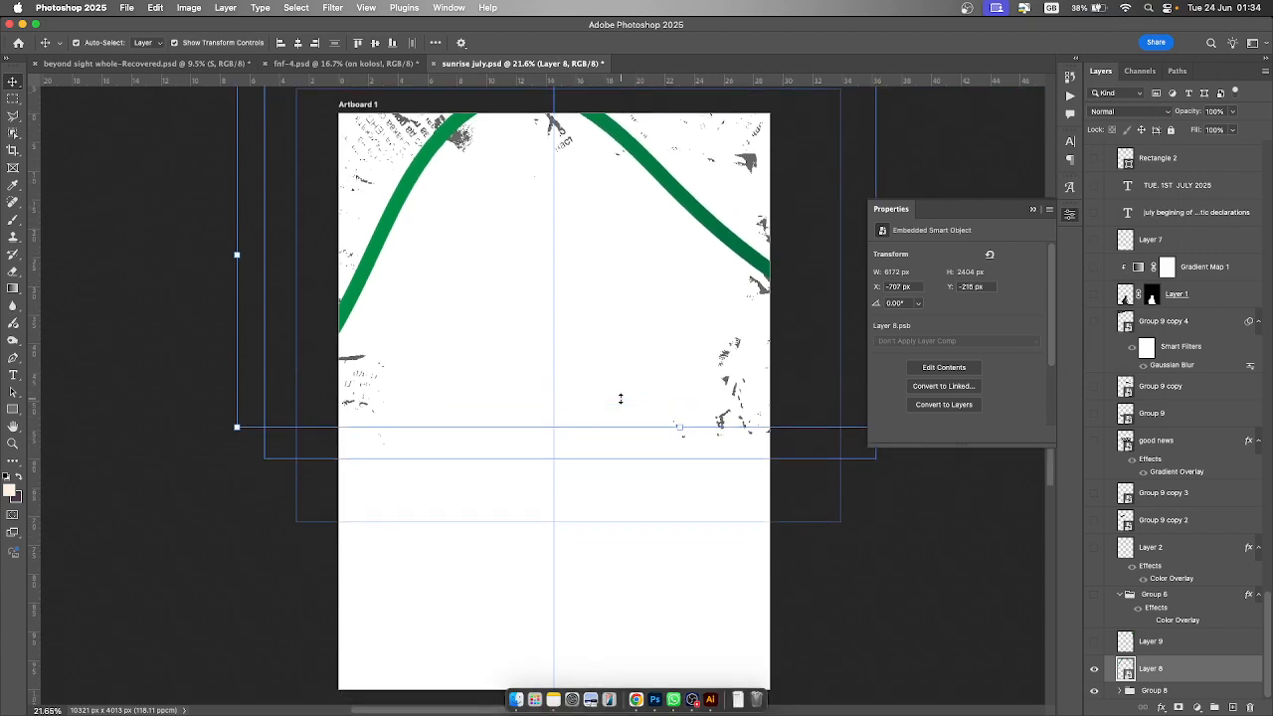
{"action": "scroll", "coordinate": [620, 402], "scroll_direction": "down", "scroll_amount": 1}
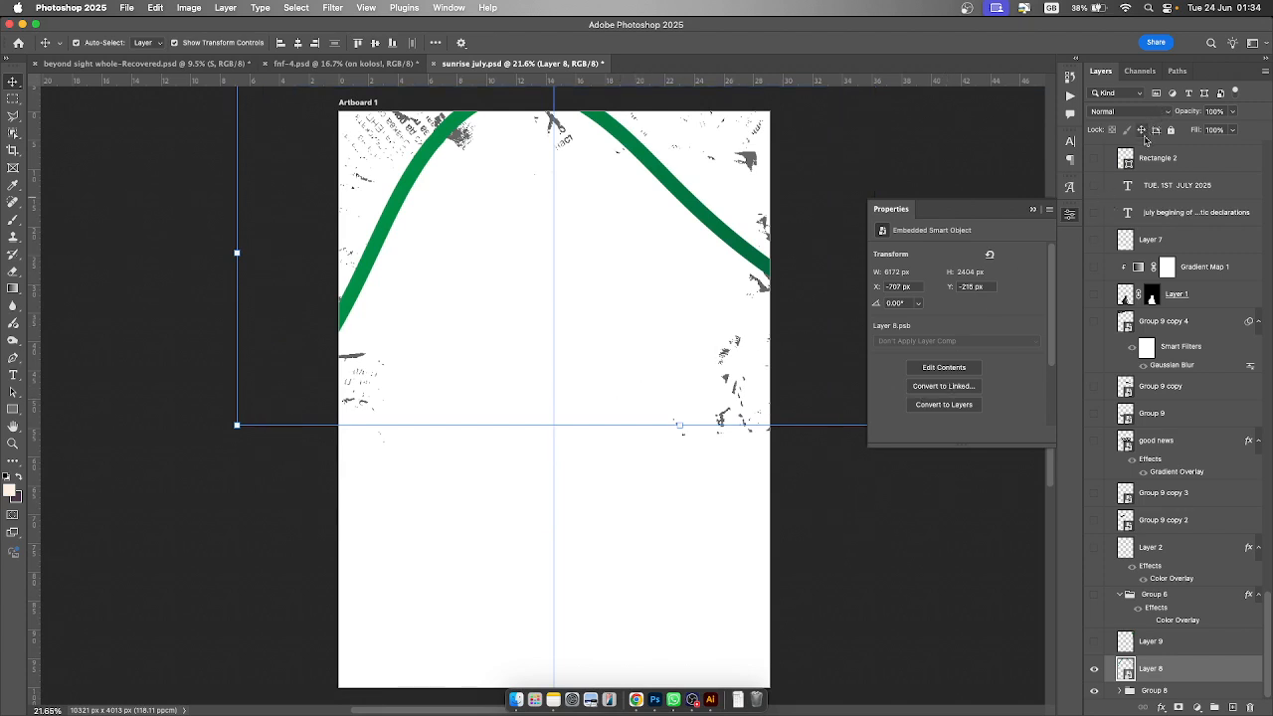
{"action": "key", "text": "shift+alt+o"}
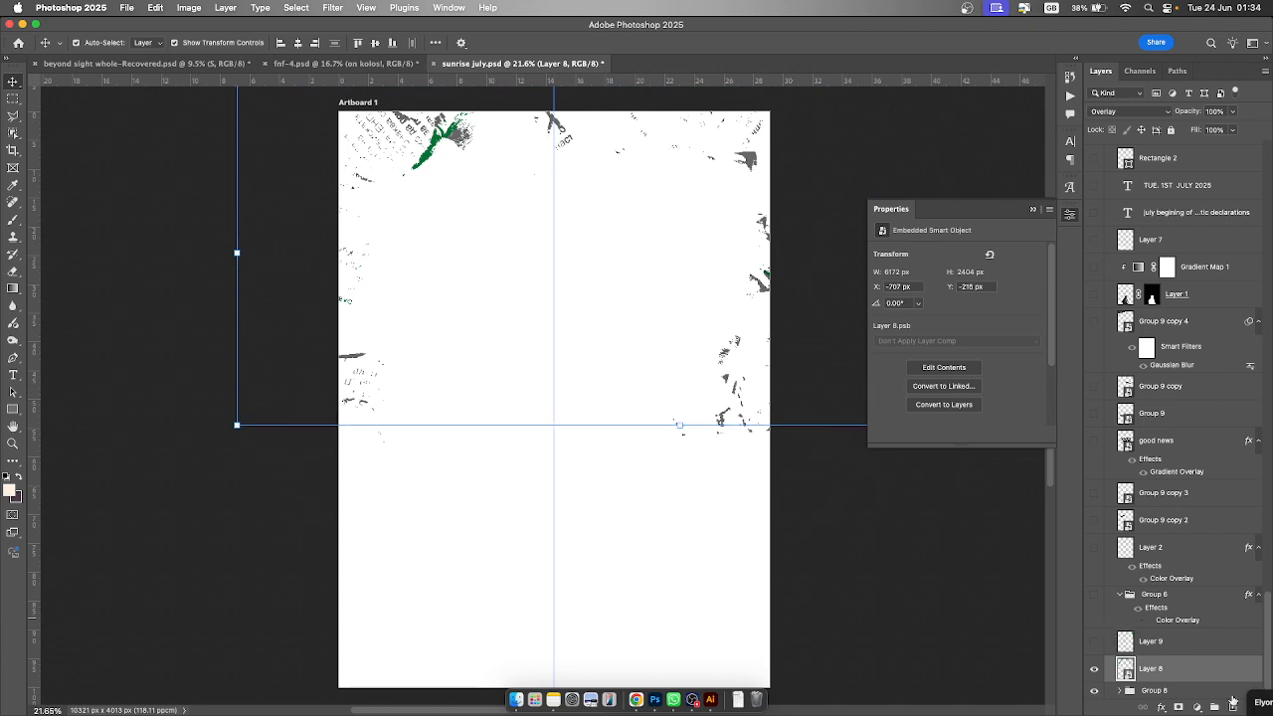
- Make Layer 9 visible and select it, trying the Dissolve blend mode before setting it back to Overlay
{"action": "left_click", "coordinate": [1097, 644]}
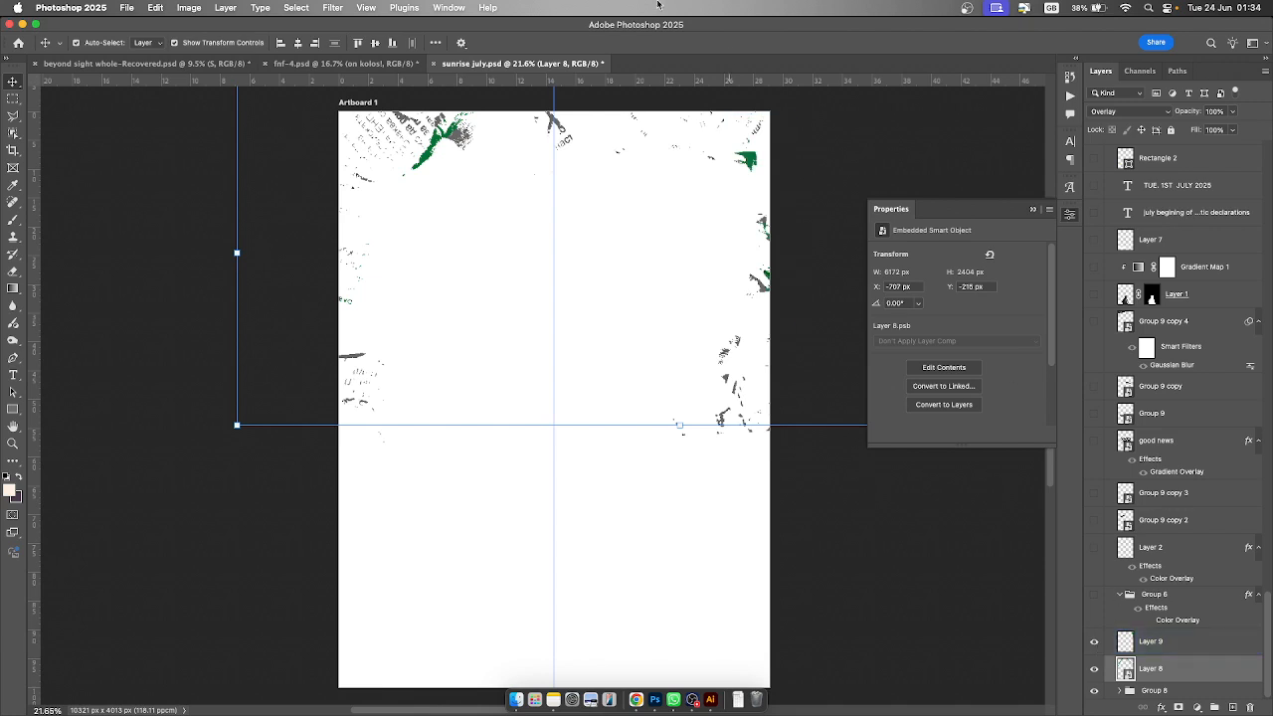
{"action": "left_click", "coordinate": [1214, 648]}
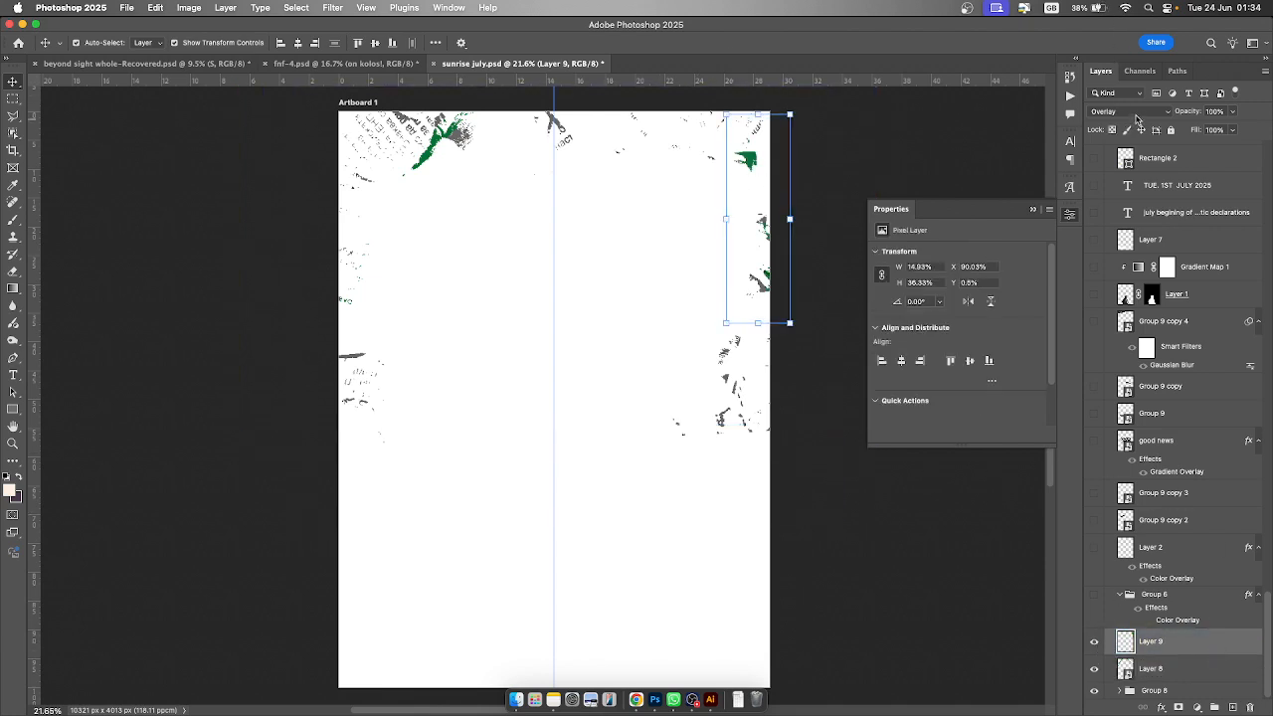
{"action": "left_click", "coordinate": [1136, 113]}
{"action": "left_click", "coordinate": [1112, 31]}
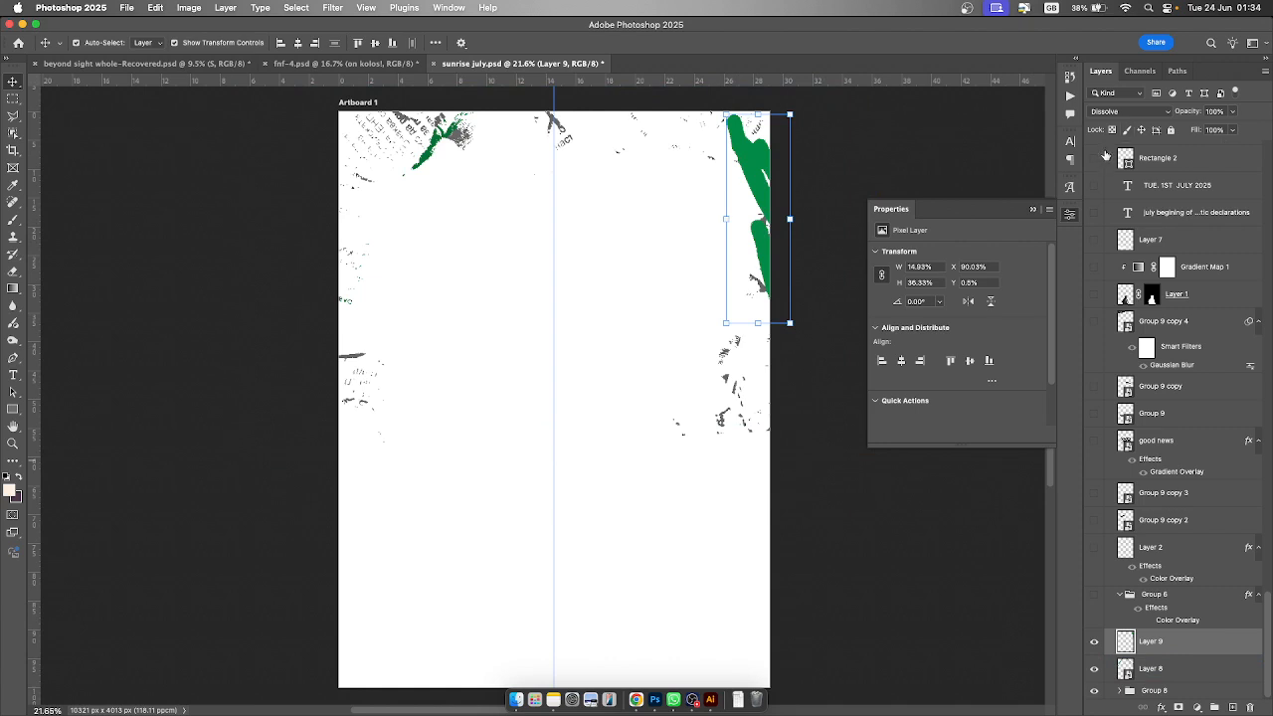
{"action": "key", "text": "alt+shift+o"}
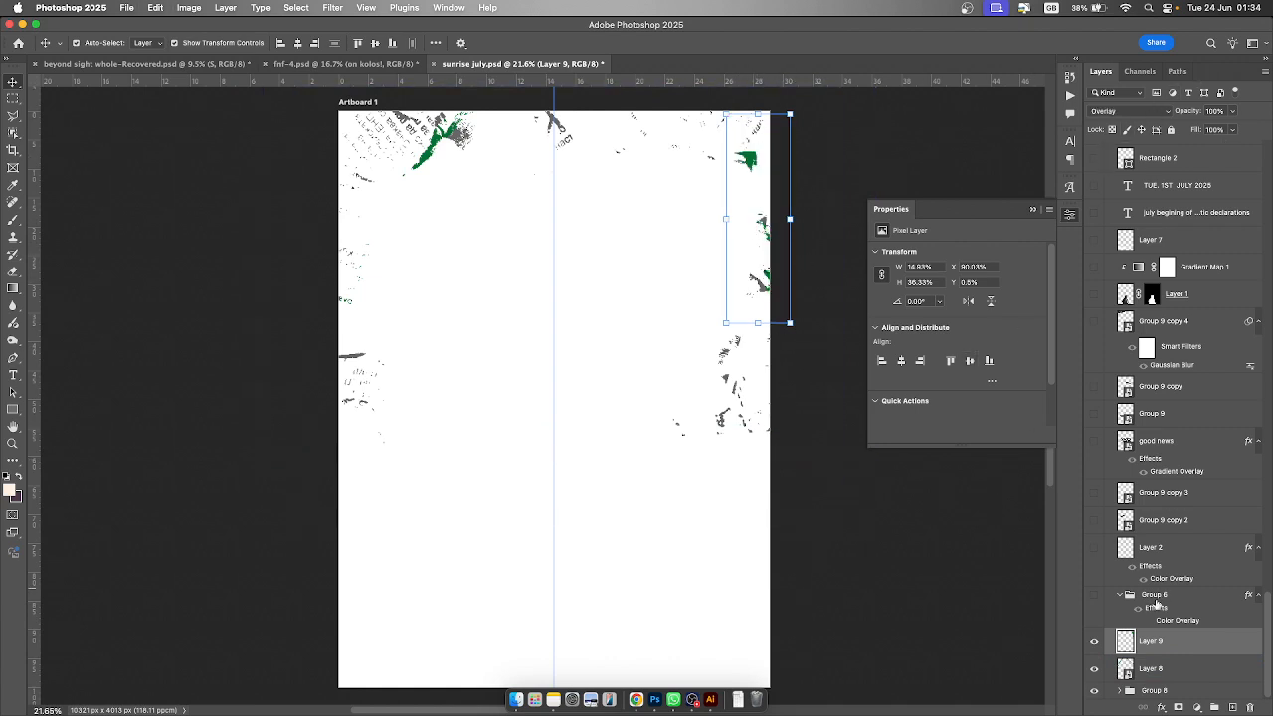
- Delete Group 6 from the layer stack
{"action": "left_click", "coordinate": [1095, 595]}
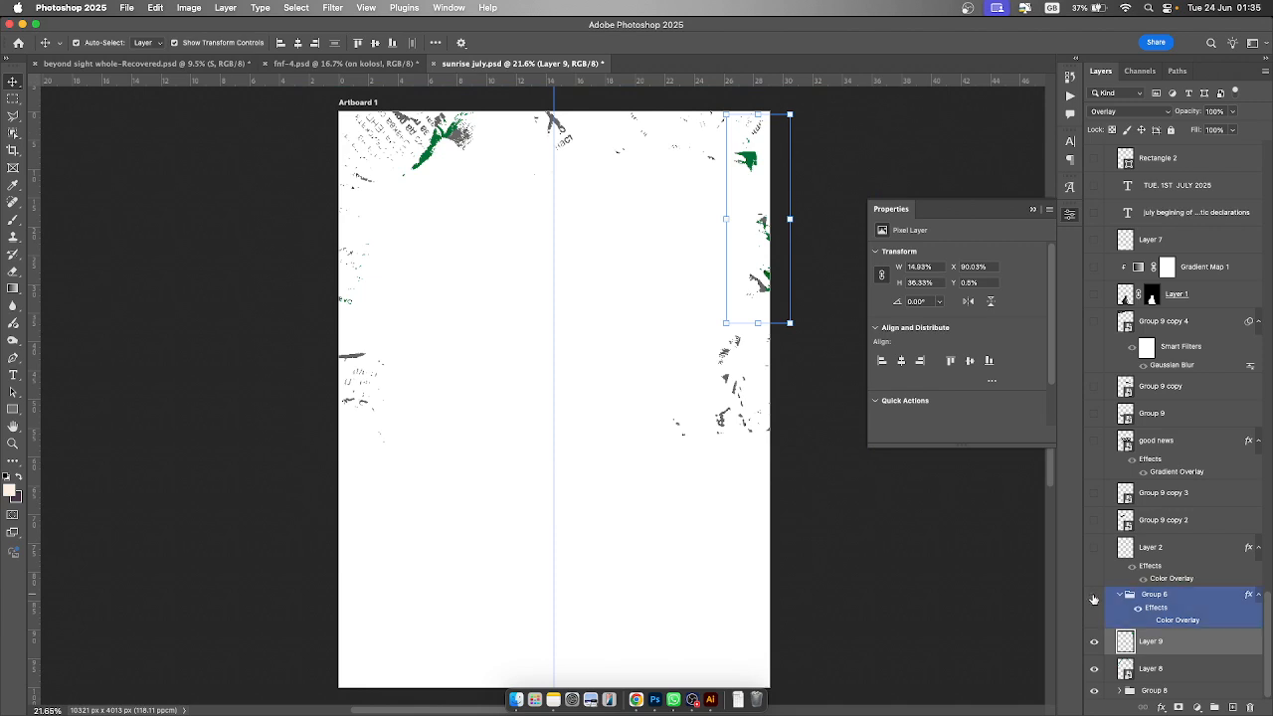
{"action": "left_click", "coordinate": [1150, 595]}
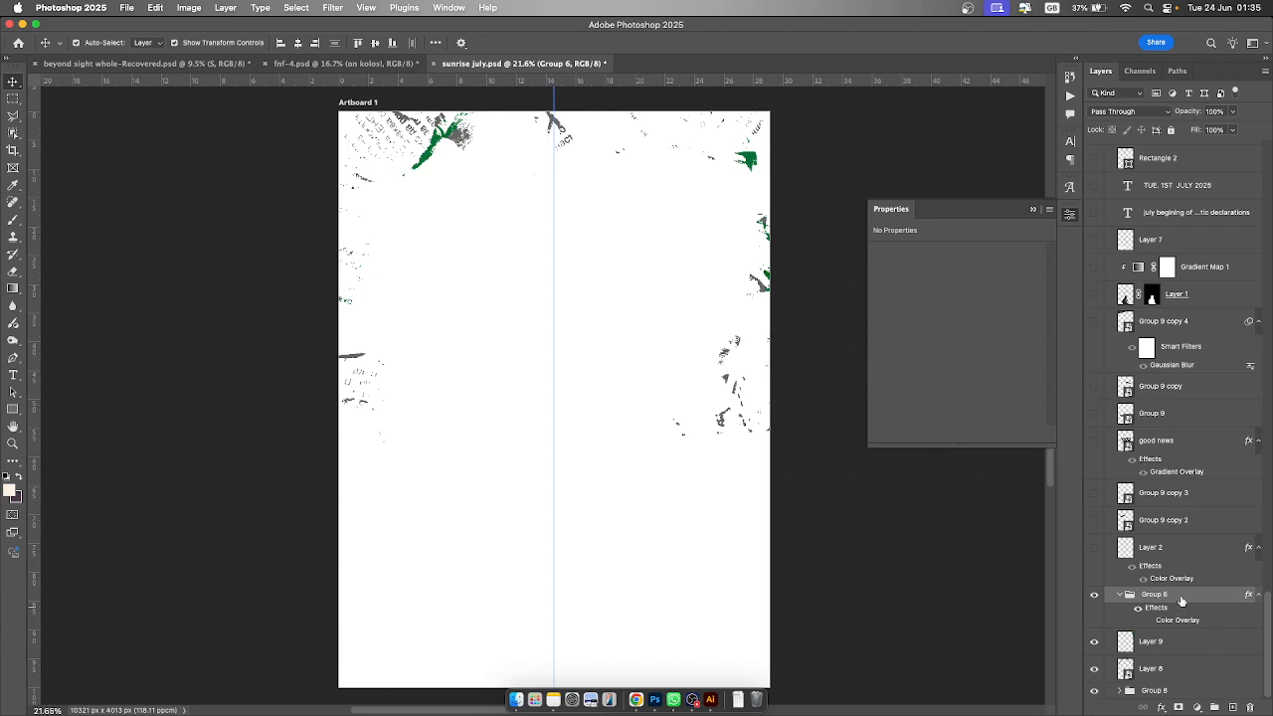
{"action": "key", "text": "Delete"}
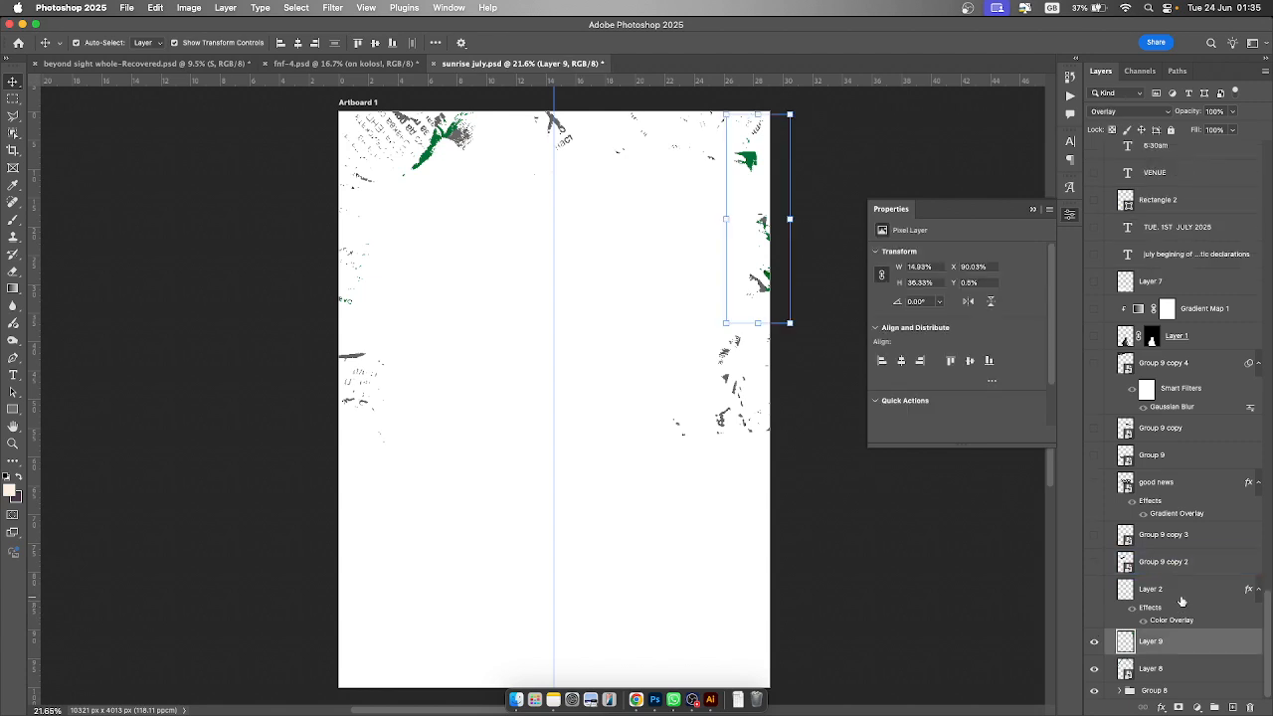
- Make Layer 2 and Group 9 copy 2 visible, then select the Opay notification card on the canvas
{"action": "left_click", "coordinate": [1095, 590]}
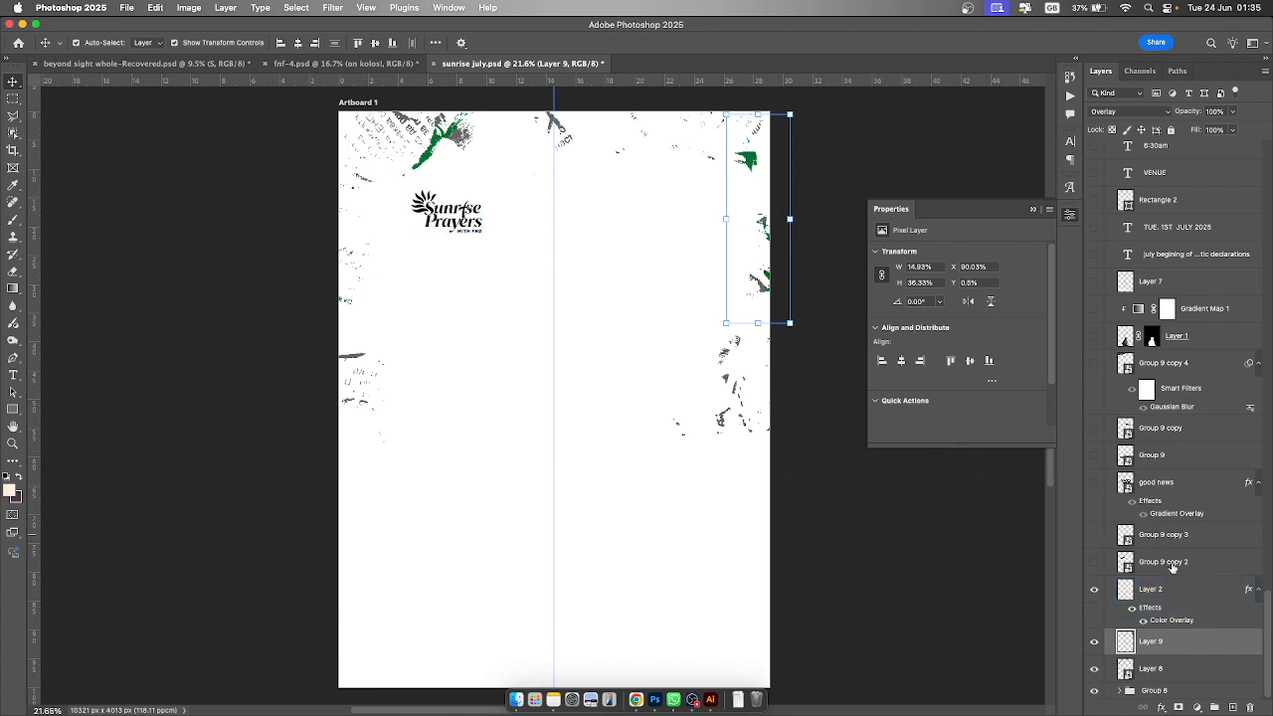
{"action": "left_click", "coordinate": [1095, 564]}
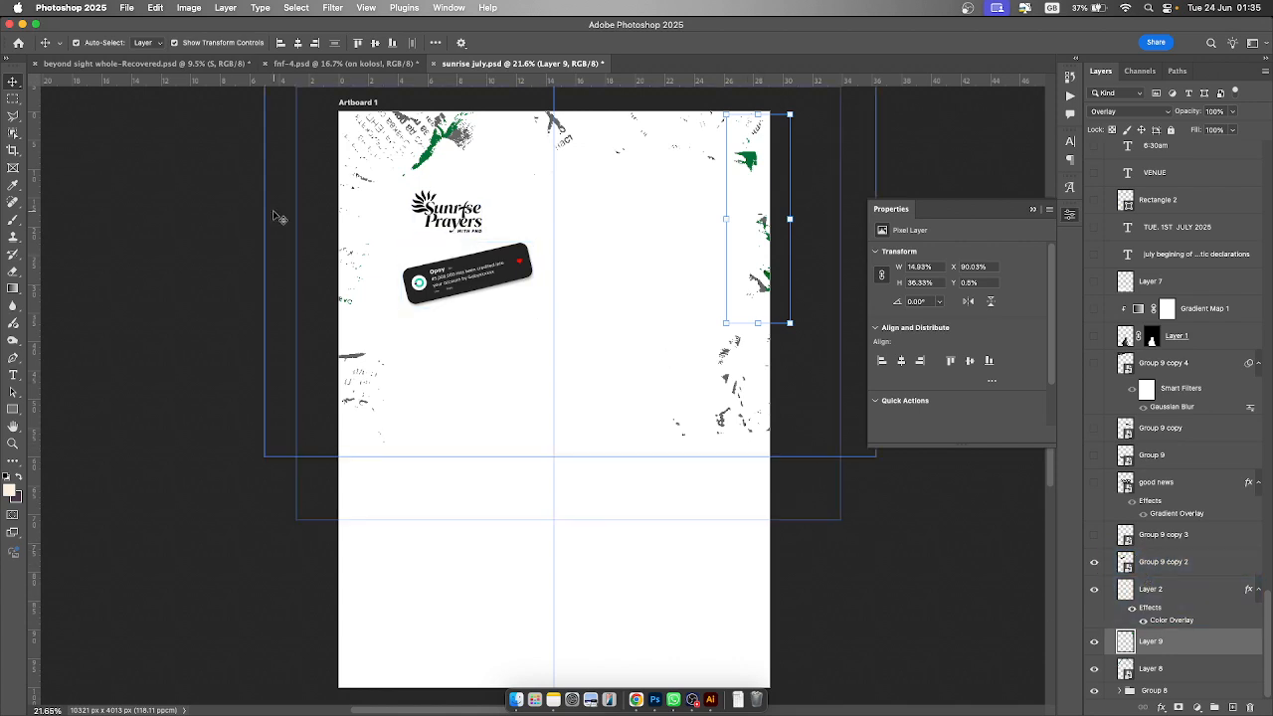
{"action": "left_click", "coordinate": [446, 260]}
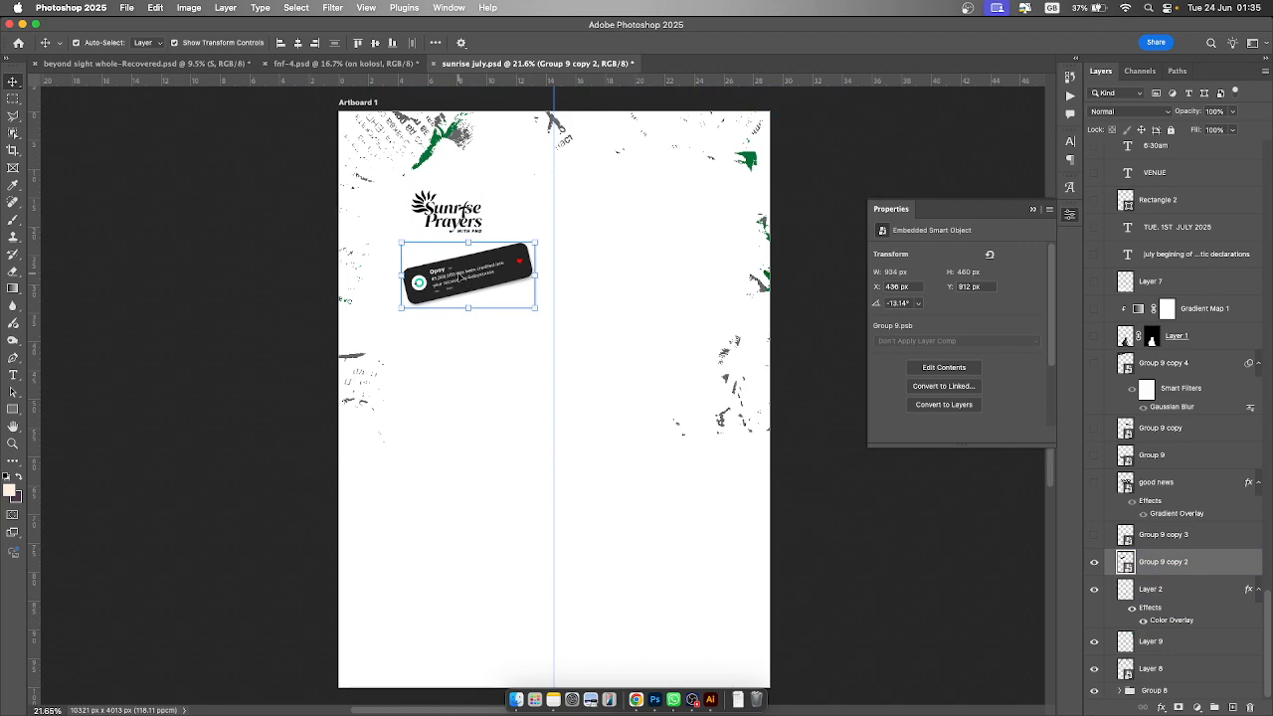
- Open the Opay notification card's smart object contents for editing and close the Properties panel
{"action": "scroll", "coordinate": [463, 275], "scroll_direction": "up", "scroll_amount": 5, "text": "alt"}
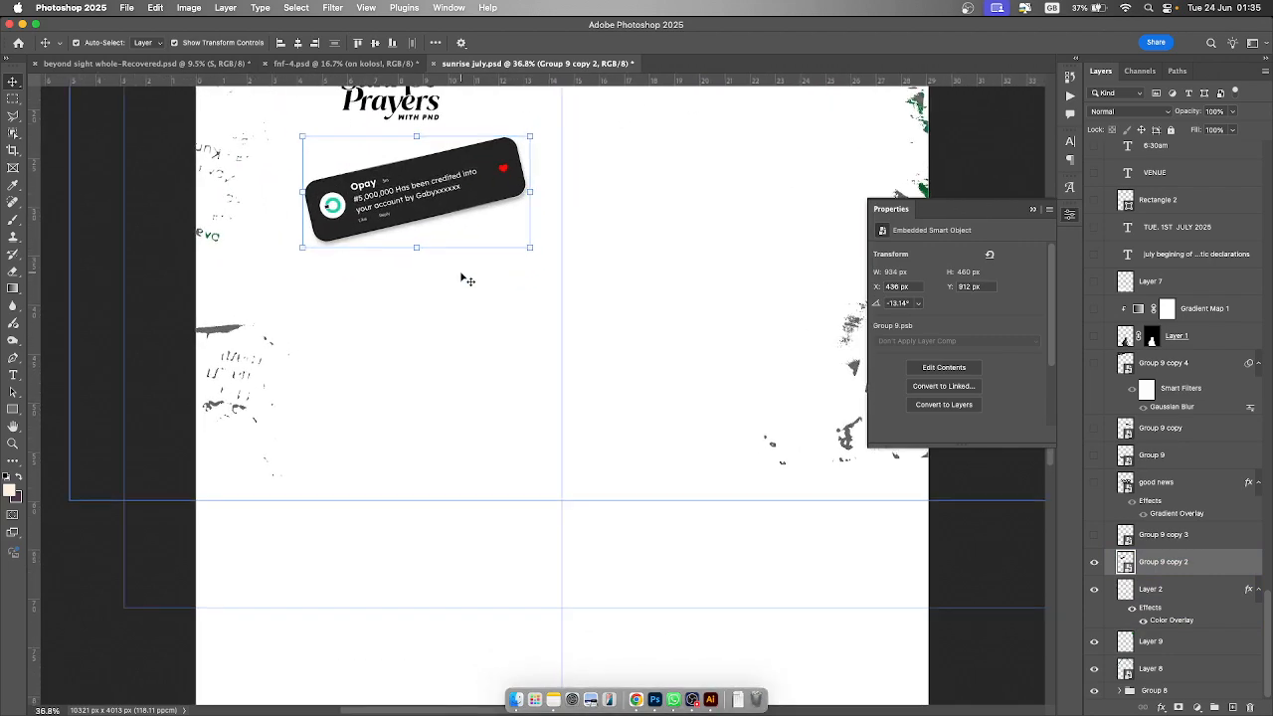
{"action": "scroll", "coordinate": [466, 278], "scroll_direction": "up", "scroll_amount": 1}
{"action": "scroll", "coordinate": [463, 278], "scroll_direction": "up", "scroll_amount": 3}
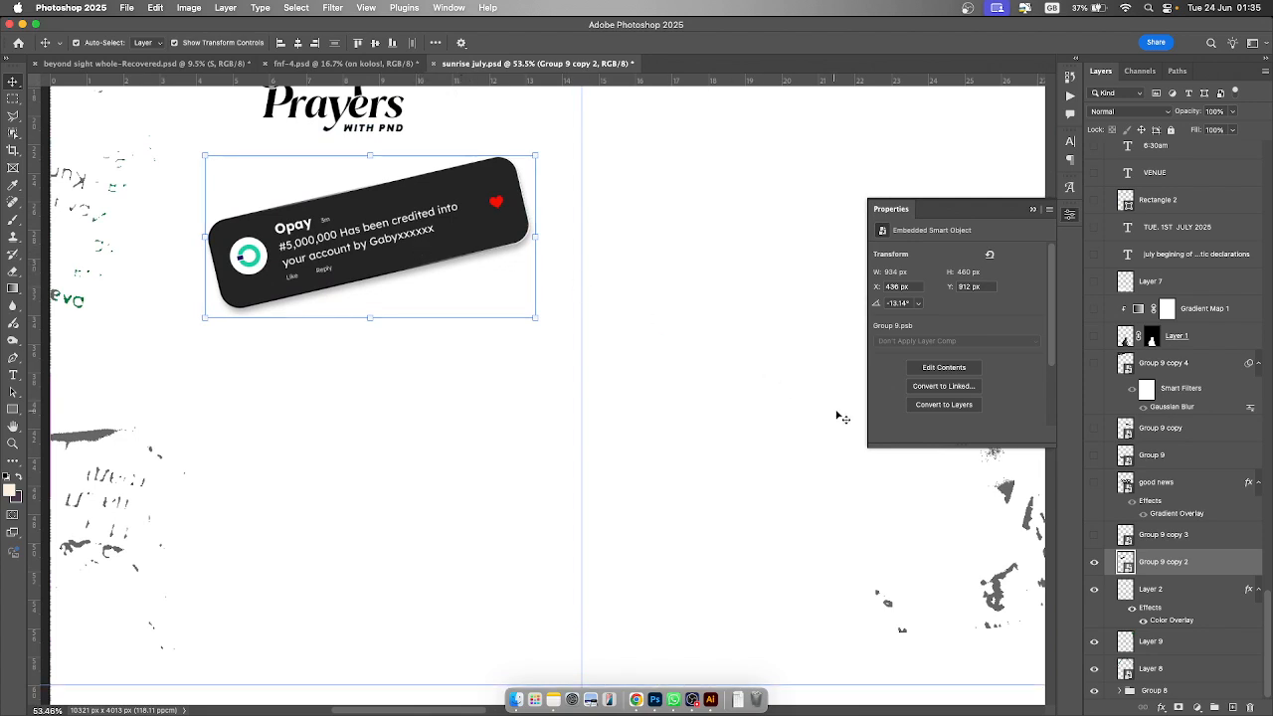
{"action": "scroll", "coordinate": [422, 322], "scroll_direction": "up", "scroll_amount": 1}
{"action": "scroll", "coordinate": [422, 323], "scroll_direction": "up", "scroll_amount": 1}
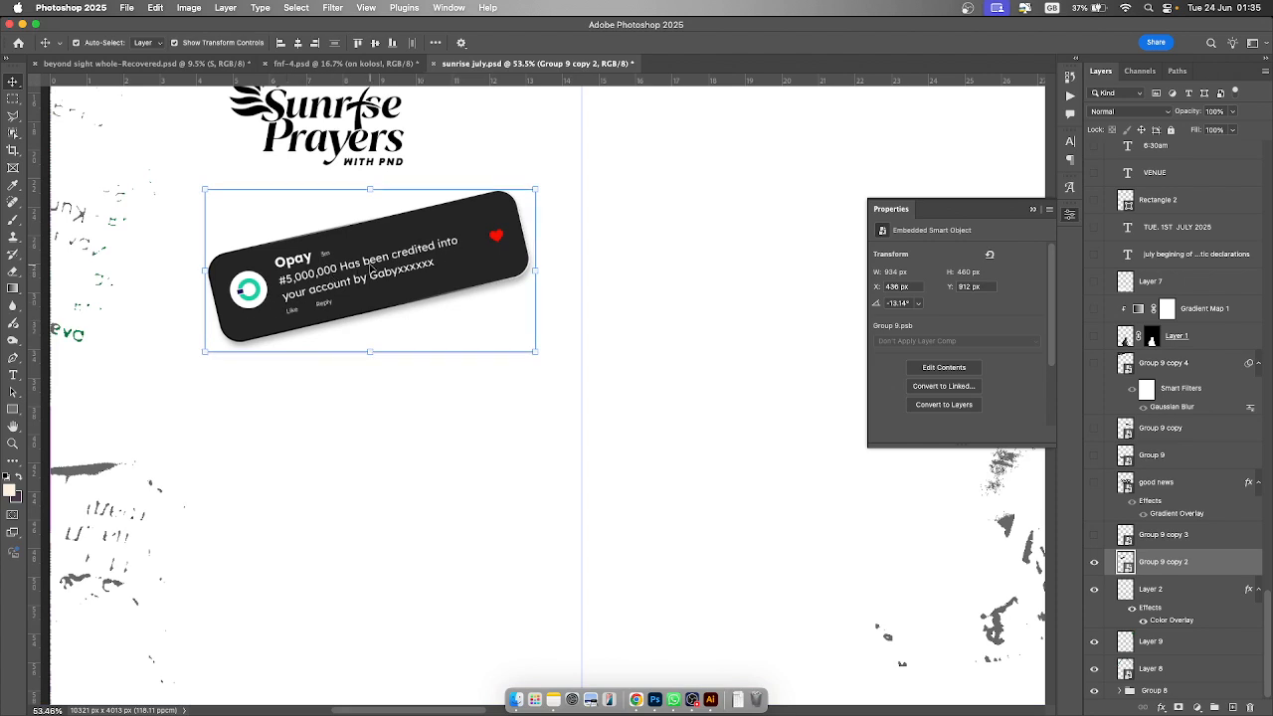
{"action": "scroll", "coordinate": [371, 269], "scroll_direction": "up", "scroll_amount": 3}
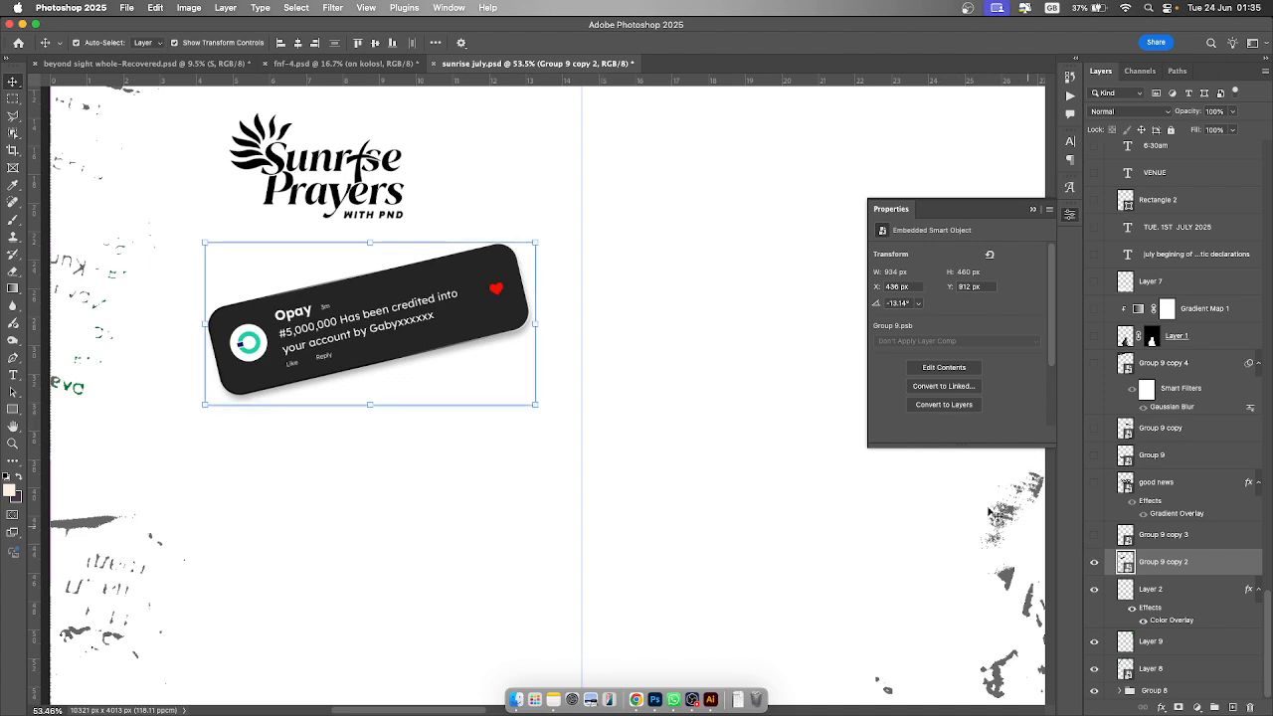
{"action": "scroll", "coordinate": [562, 324], "scroll_direction": "up", "scroll_amount": 1}
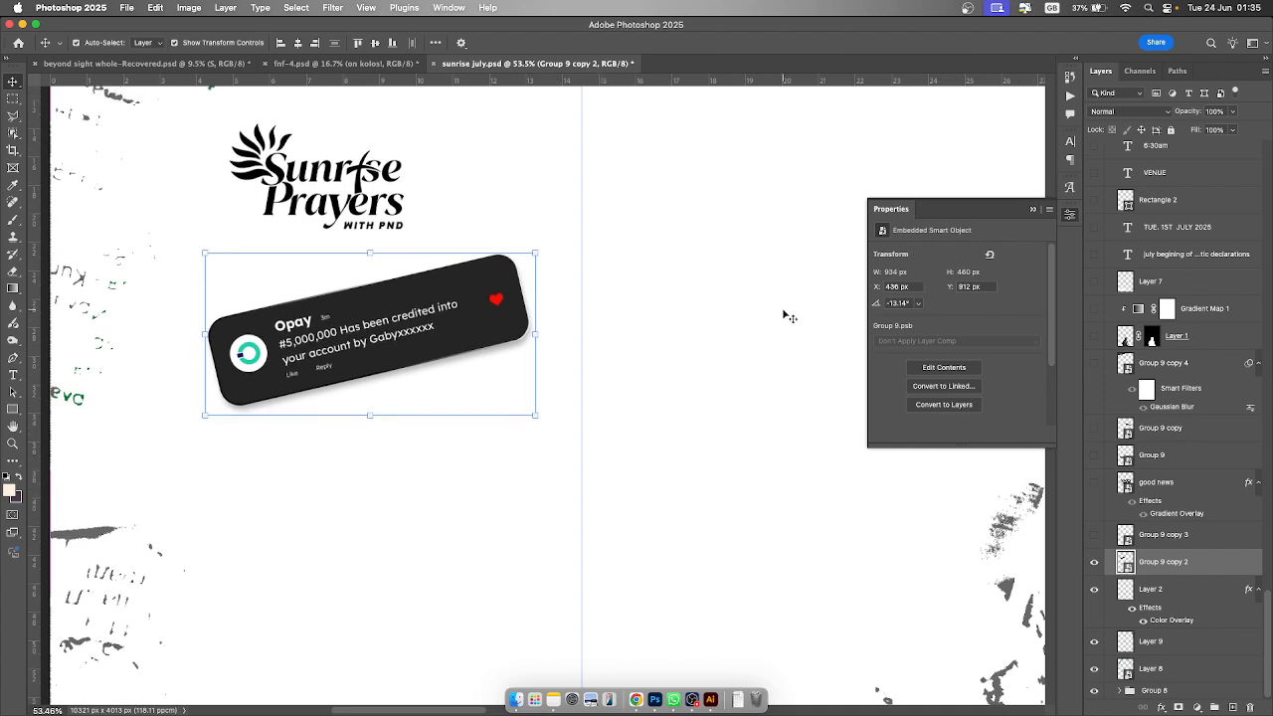
{"action": "double_click", "coordinate": [1126, 563]}
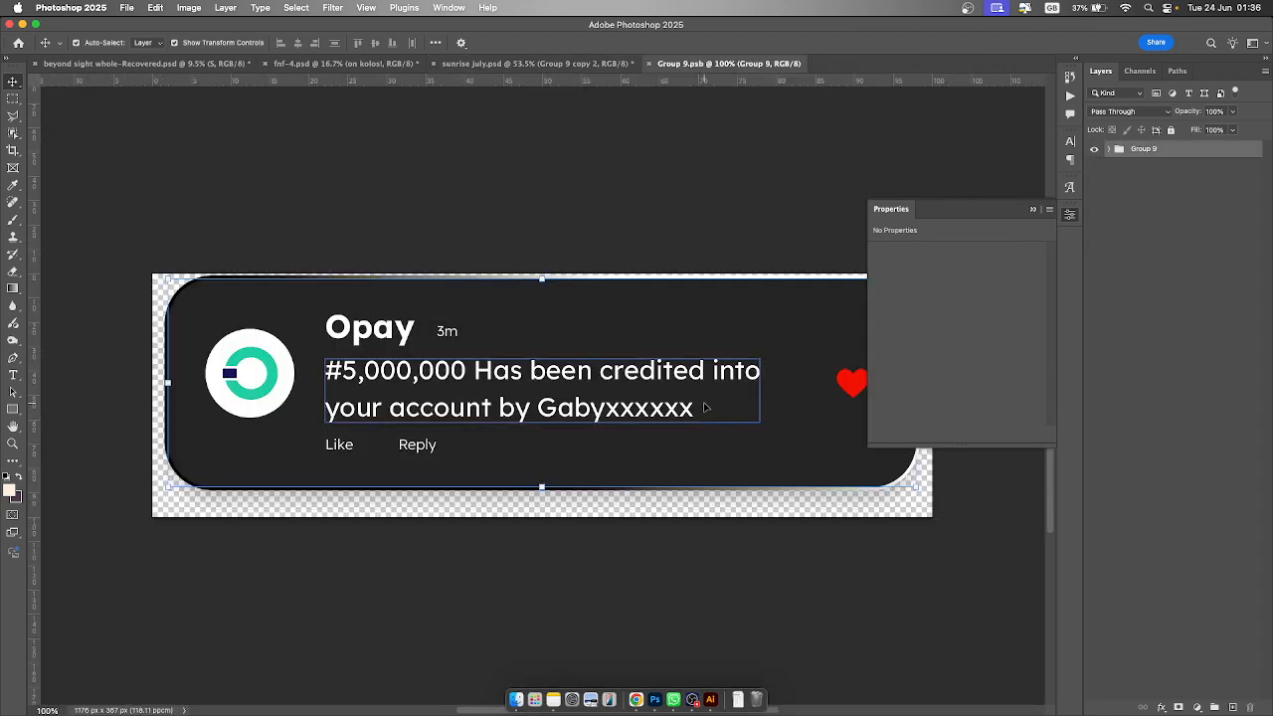
{"action": "left_click", "coordinate": [1033, 211]}
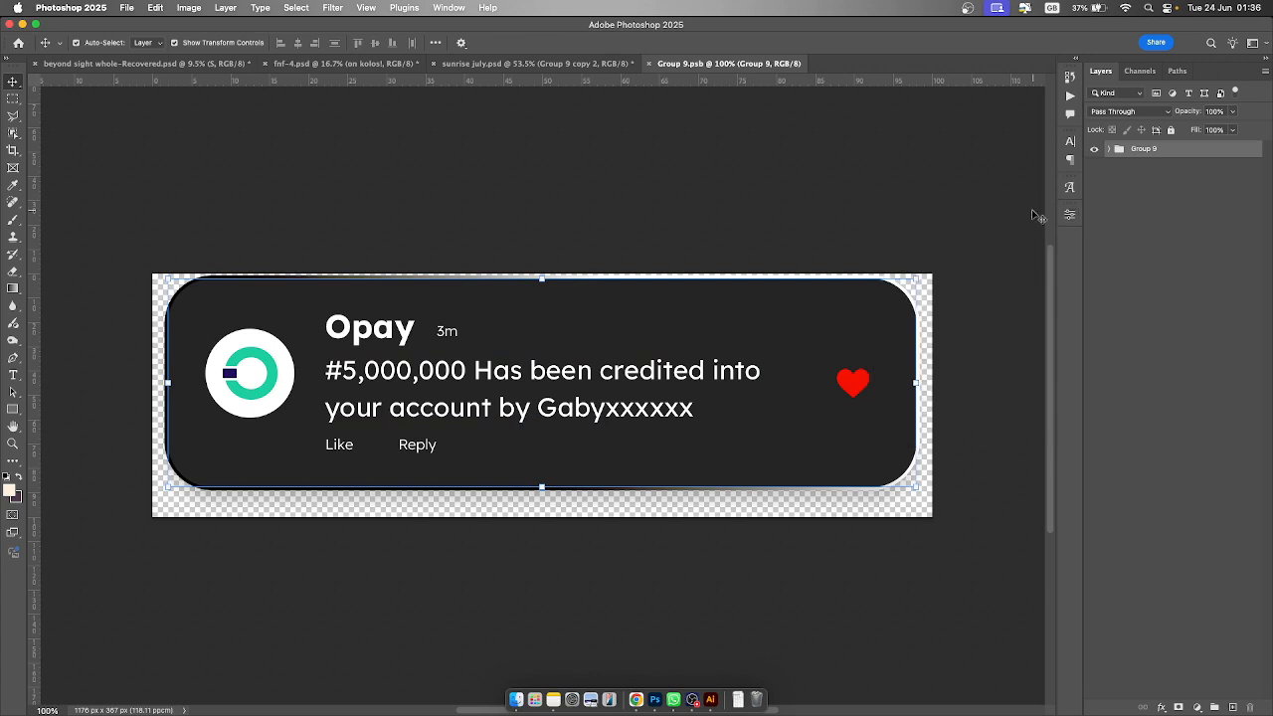
{"action": "left_click", "coordinate": [682, 208]}
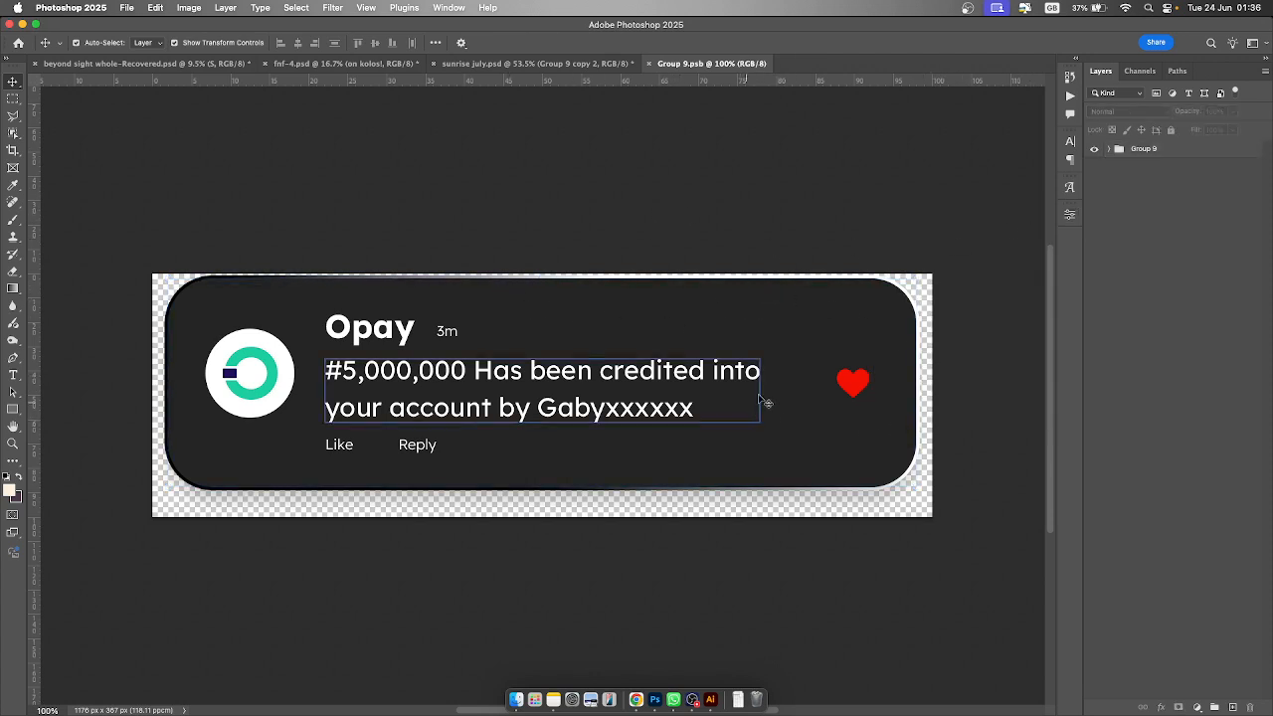
{"action": "left_click", "coordinate": [861, 336]}
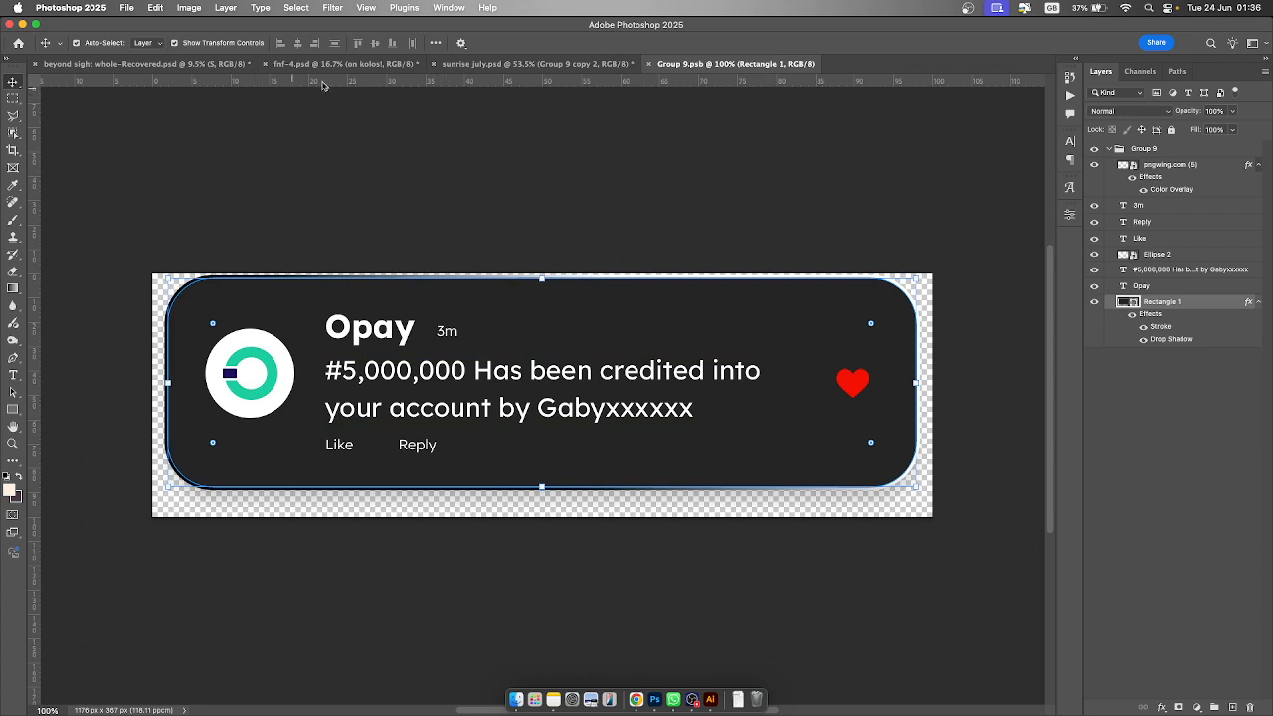
{"action": "left_click", "coordinate": [557, 68]}
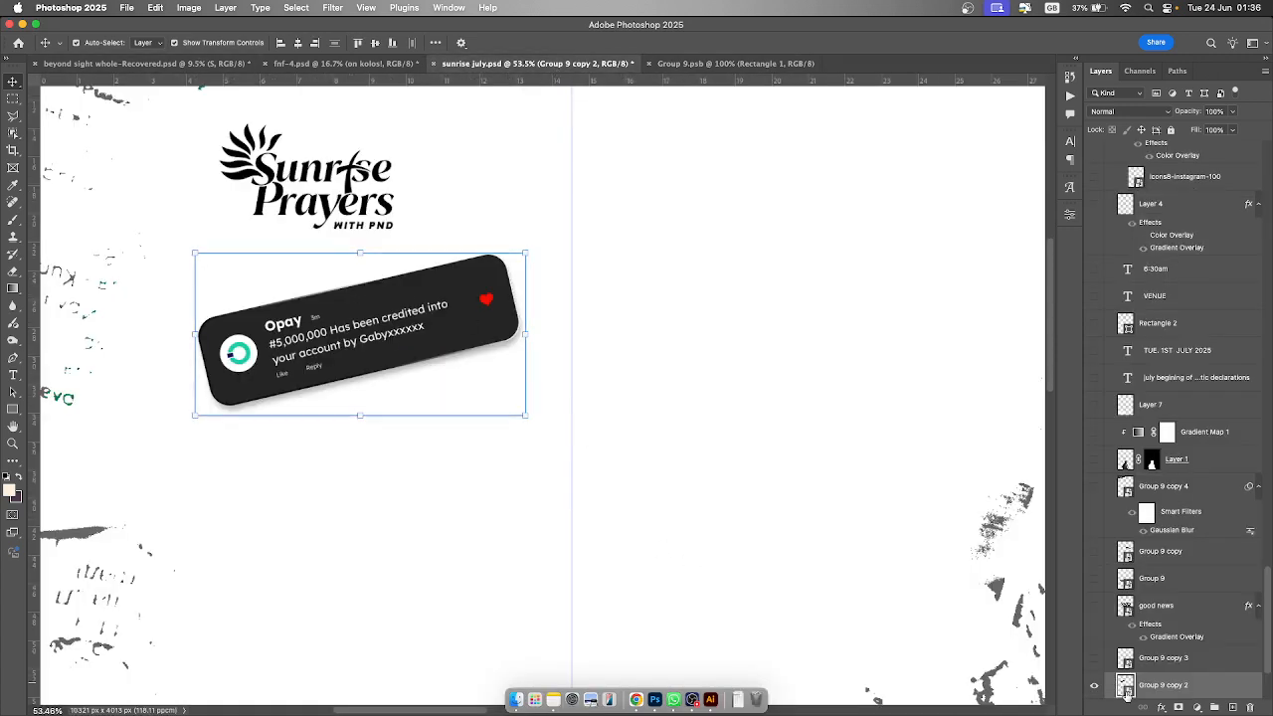
{"action": "double_click", "coordinate": [1126, 688]}
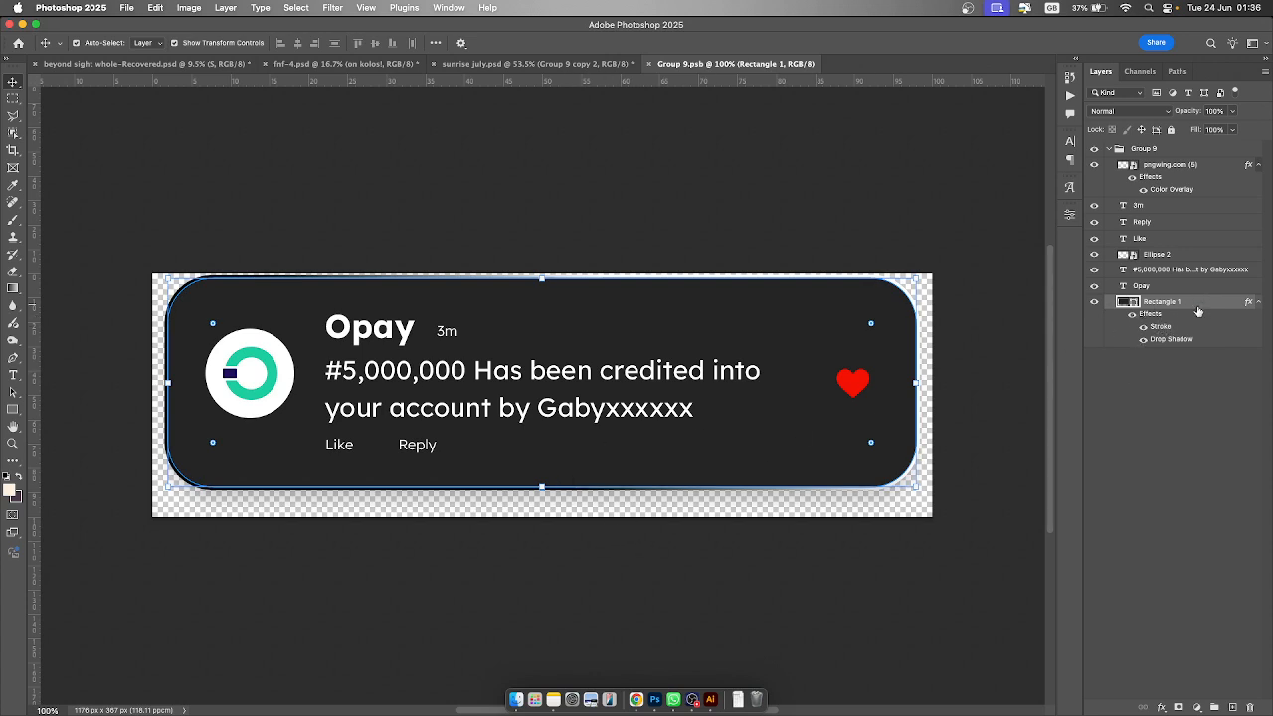
- Review the card rectangle's layer style, checking its Drop Shadow and gradient Stroke settings and gradient presets
{"action": "key", "text": "space"}
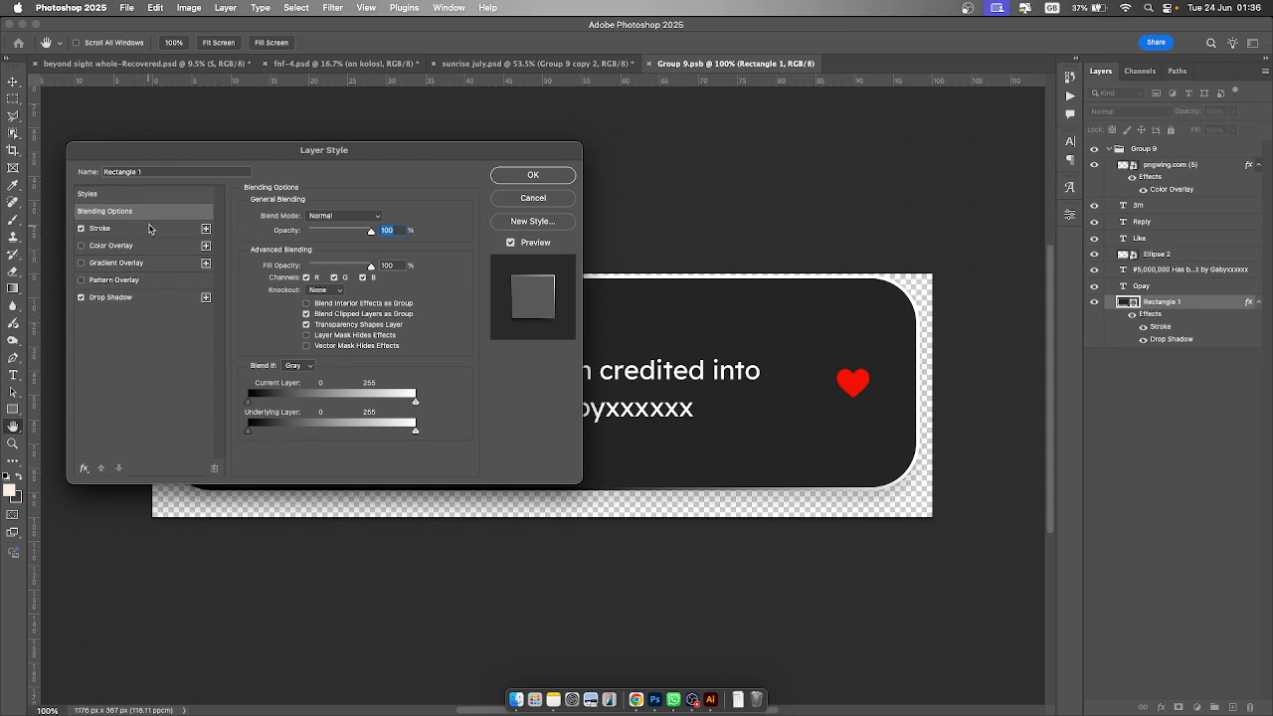
{"action": "left_click", "coordinate": [127, 301]}
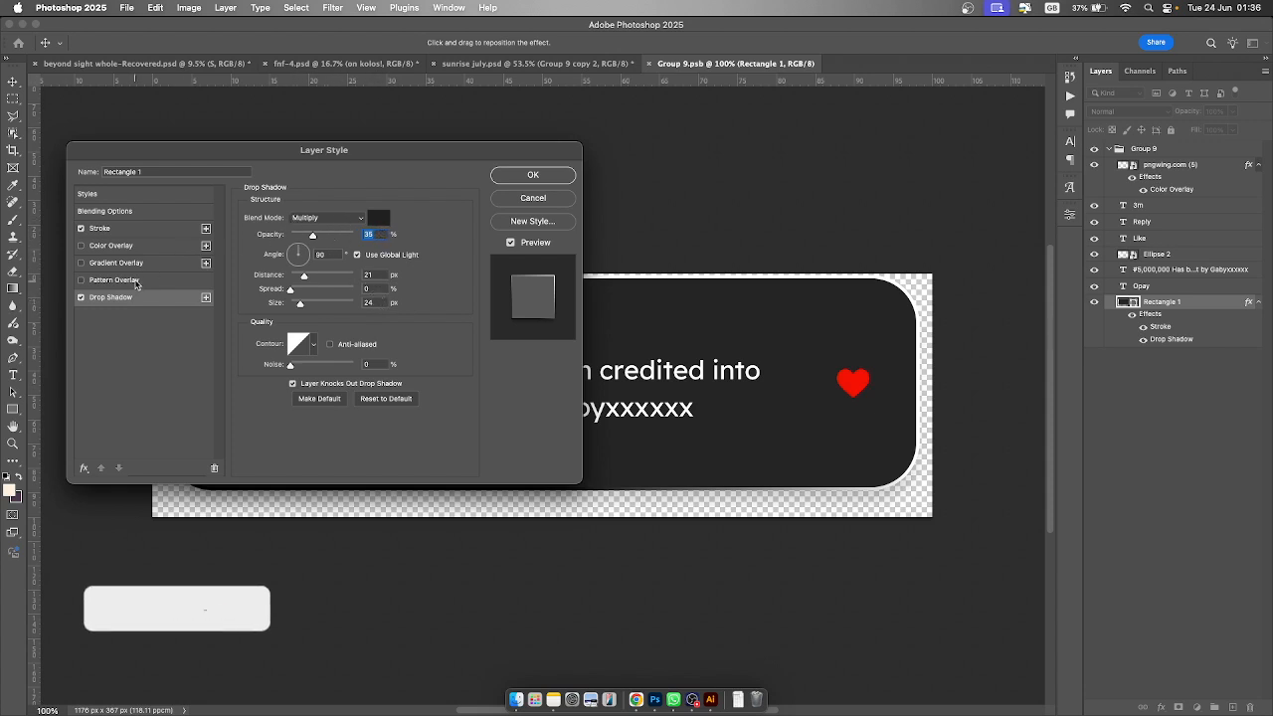
{"action": "left_click", "coordinate": [139, 230]}
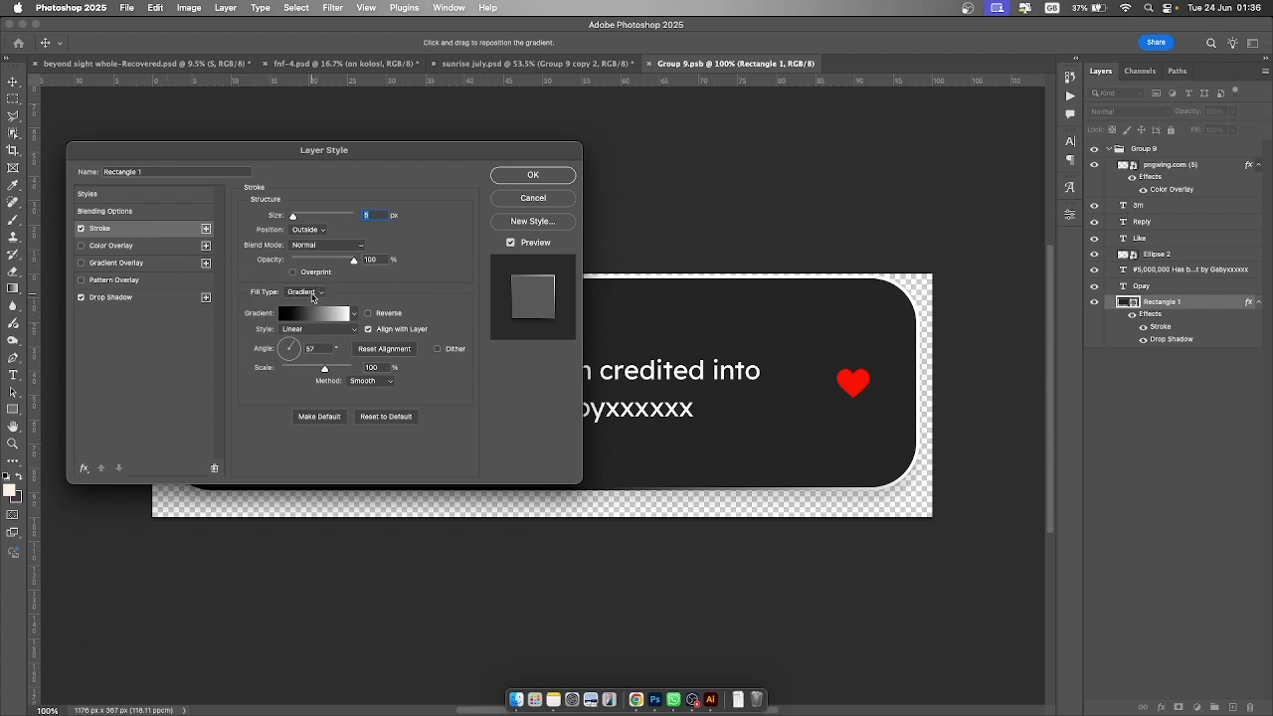
{"action": "left_click", "coordinate": [354, 315]}
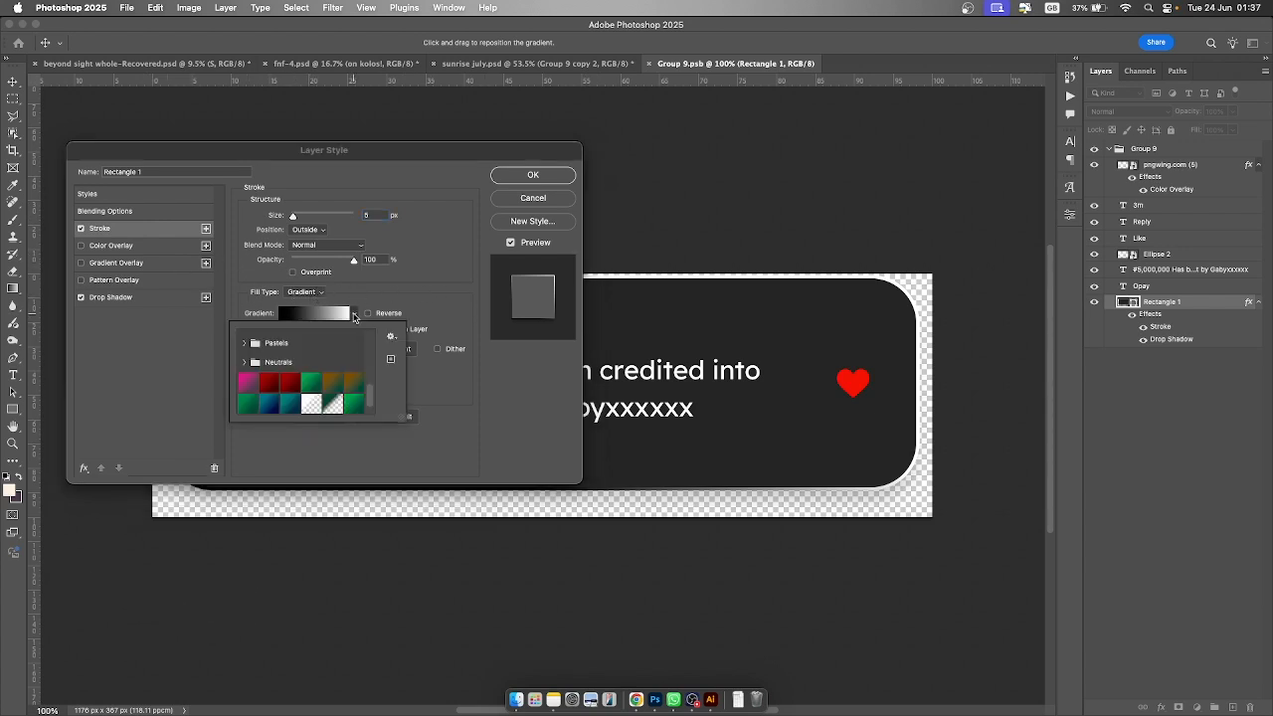
{"action": "scroll", "coordinate": [349, 375], "scroll_direction": "down", "scroll_amount": 1}
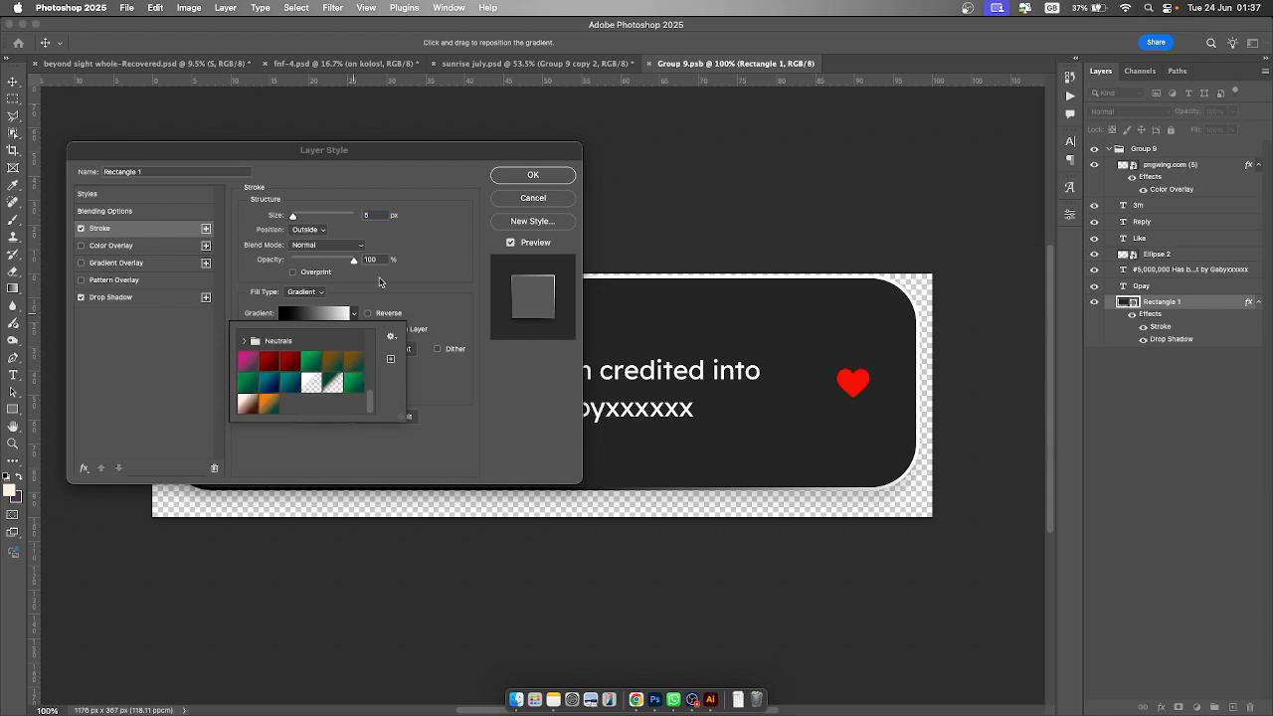
{"action": "left_click", "coordinate": [379, 282]}
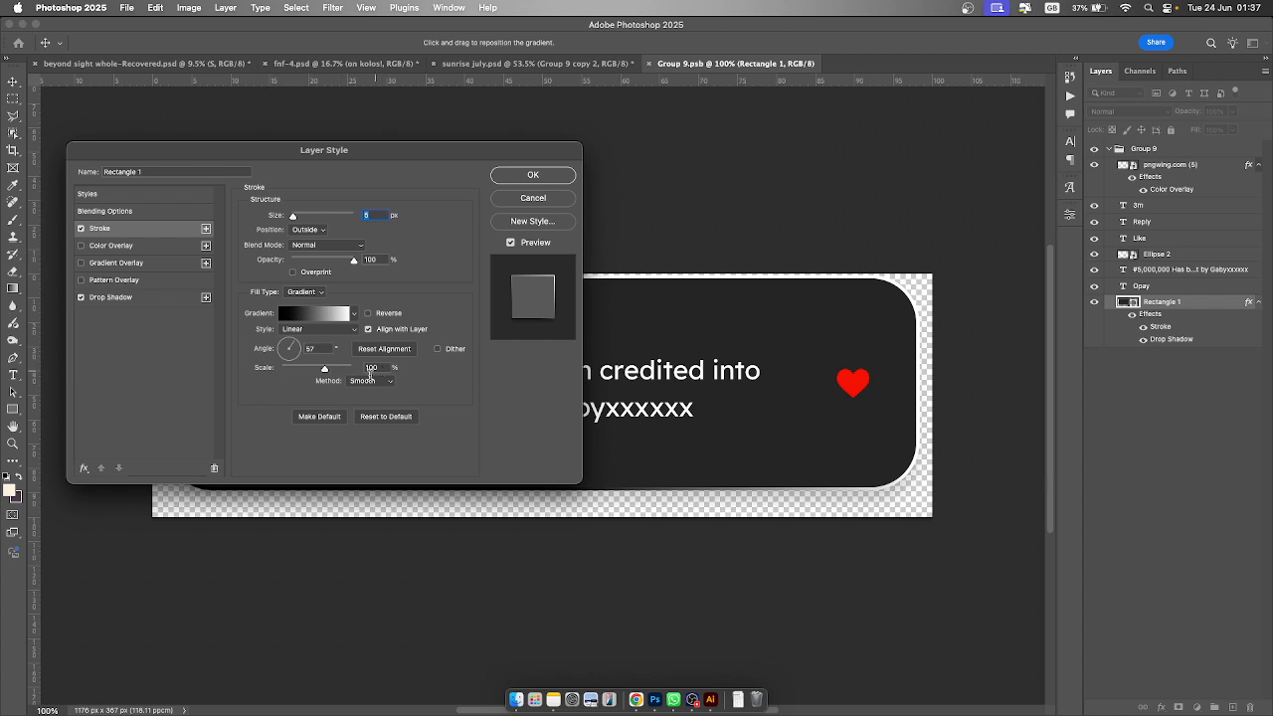
{"action": "left_click", "coordinate": [533, 174]}
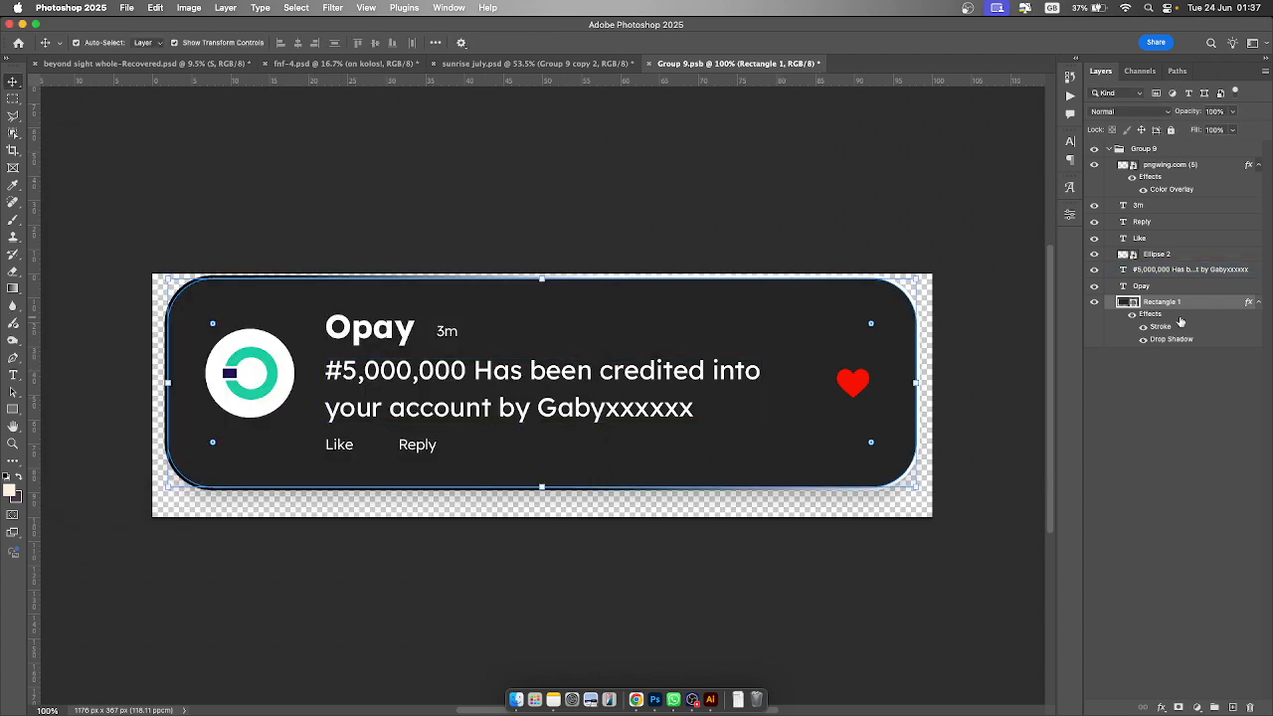
- Inspect the card rectangle's fill colour and the character settings of the Opay title and message text
{"action": "double_click", "coordinate": [1132, 303]}
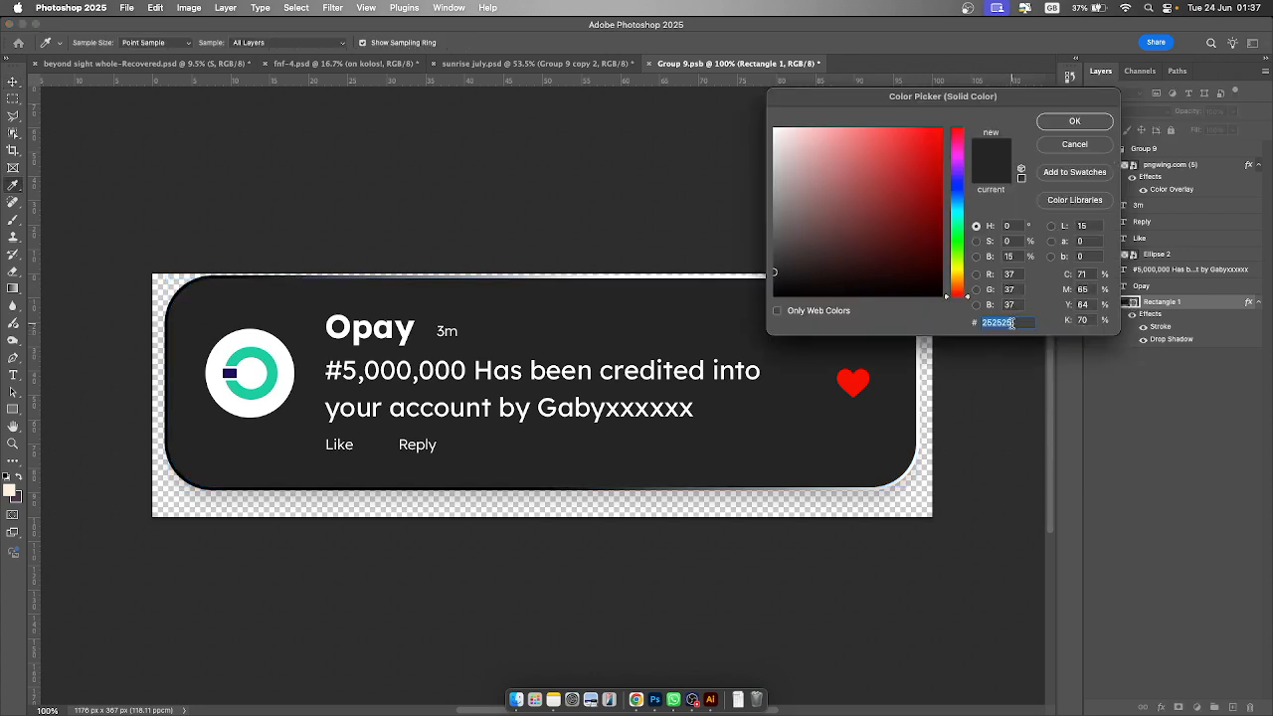
{"action": "left_click", "coordinate": [1074, 122]}
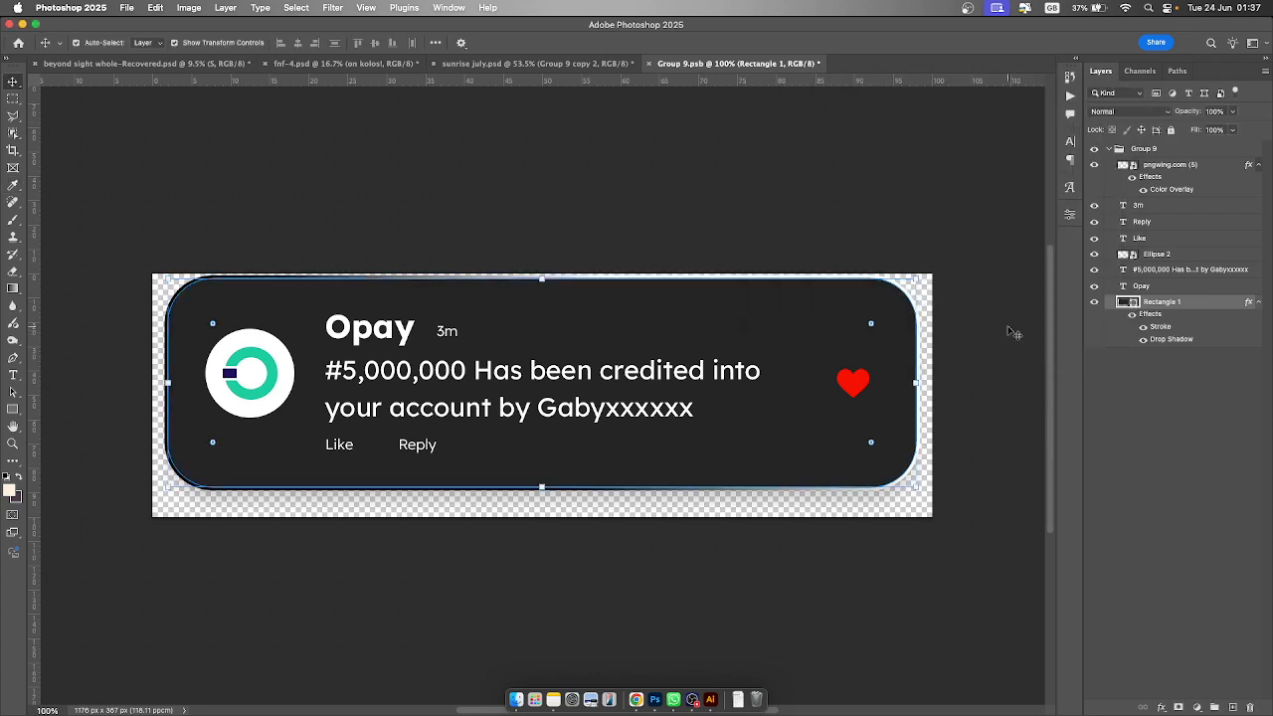
{"action": "left_click", "coordinate": [1159, 286]}
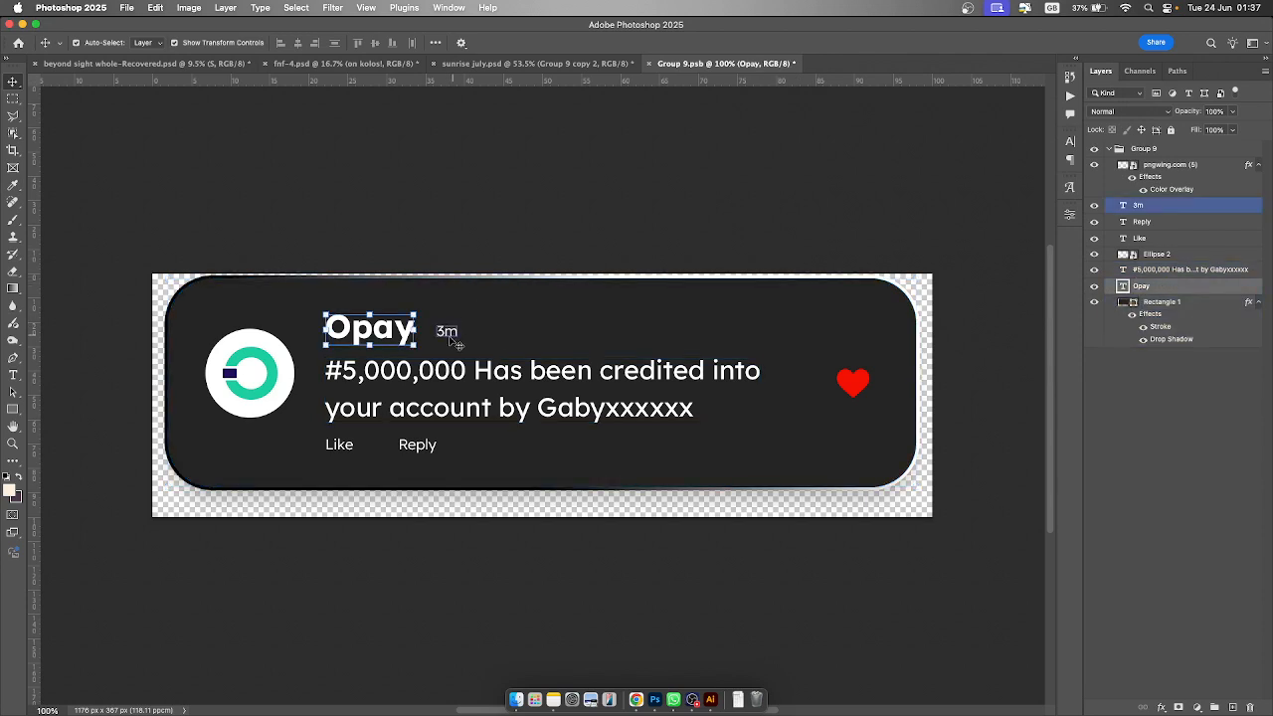
{"action": "left_click", "coordinate": [1069, 145]}
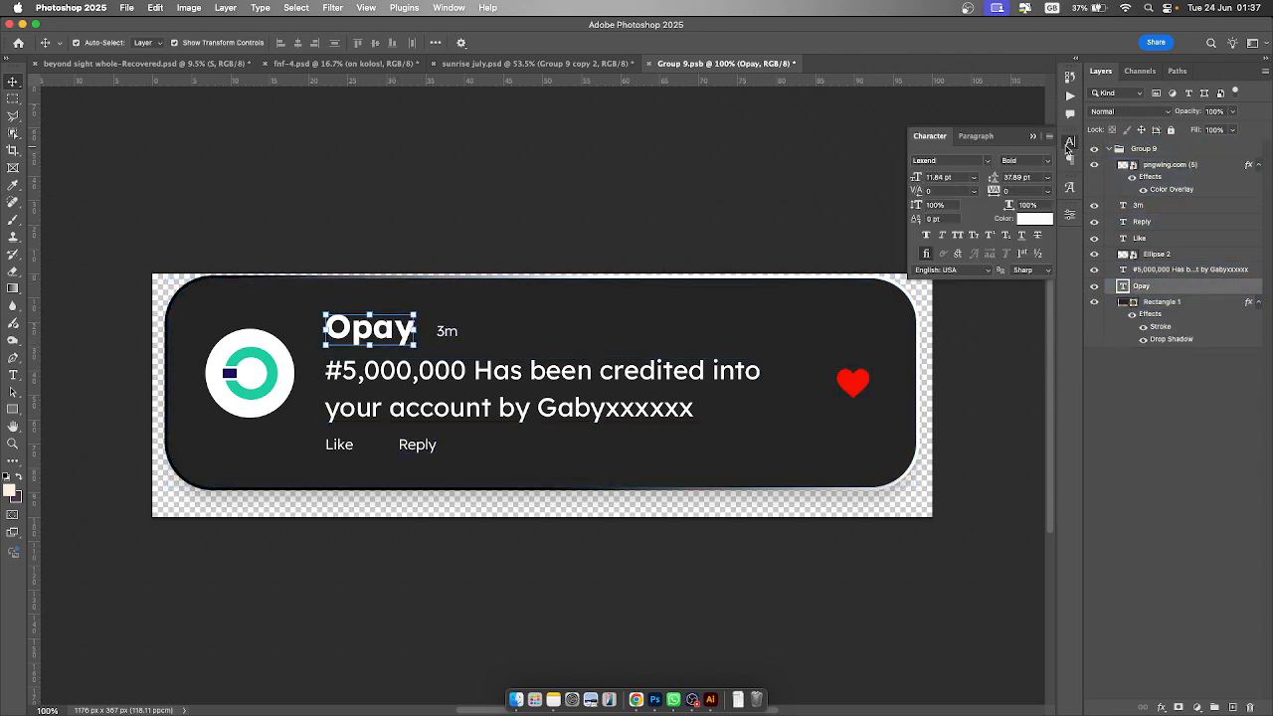
{"action": "left_click", "coordinate": [1170, 271]}
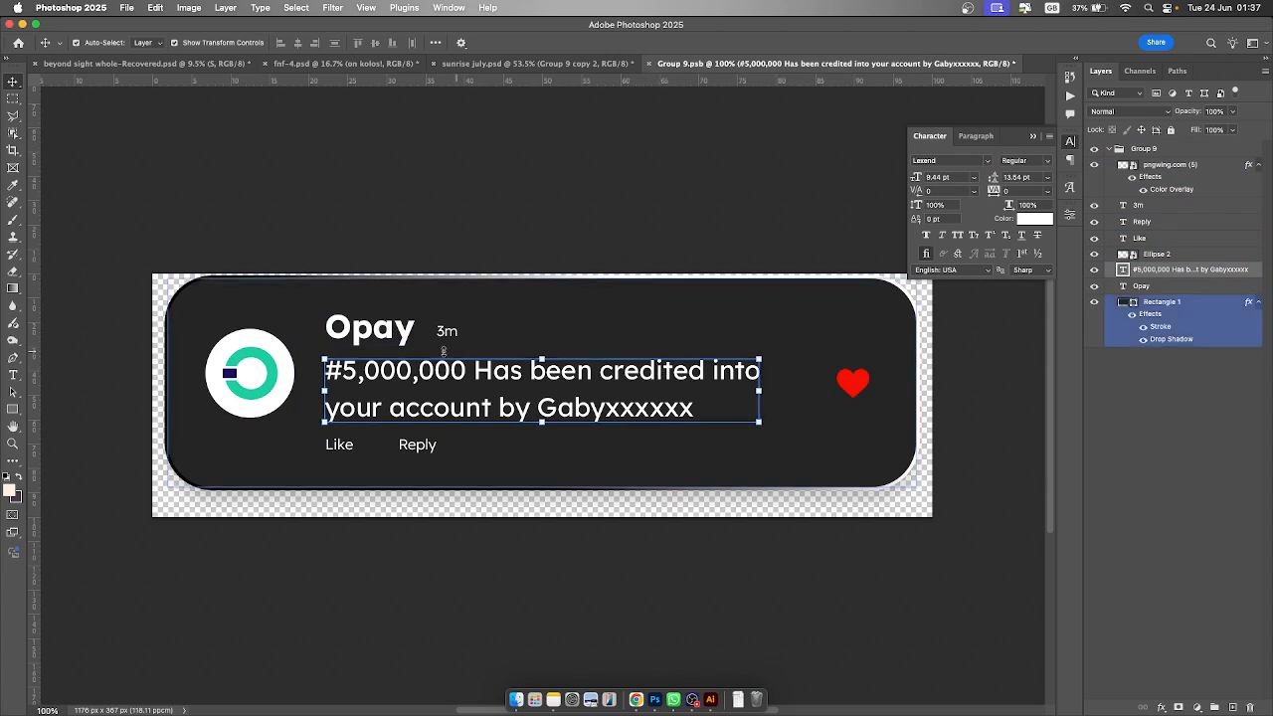
{"action": "left_click", "coordinate": [416, 336]}
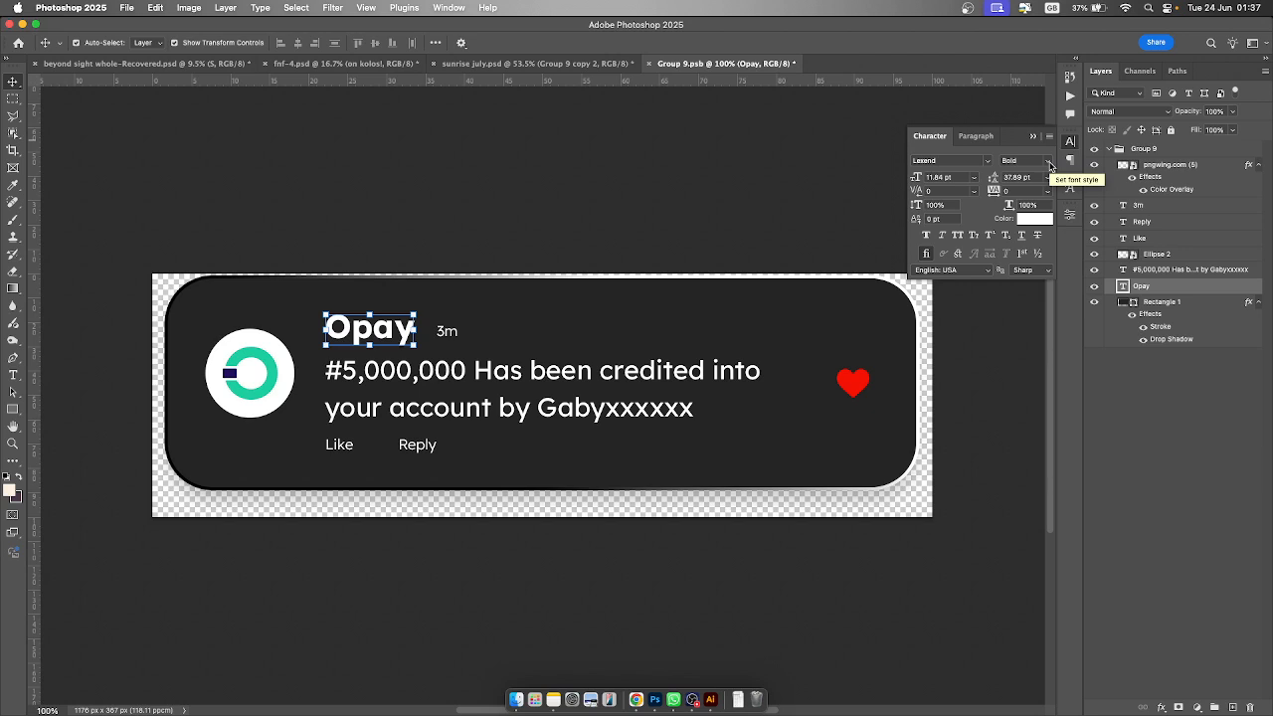
{"action": "left_click", "coordinate": [654, 375]}
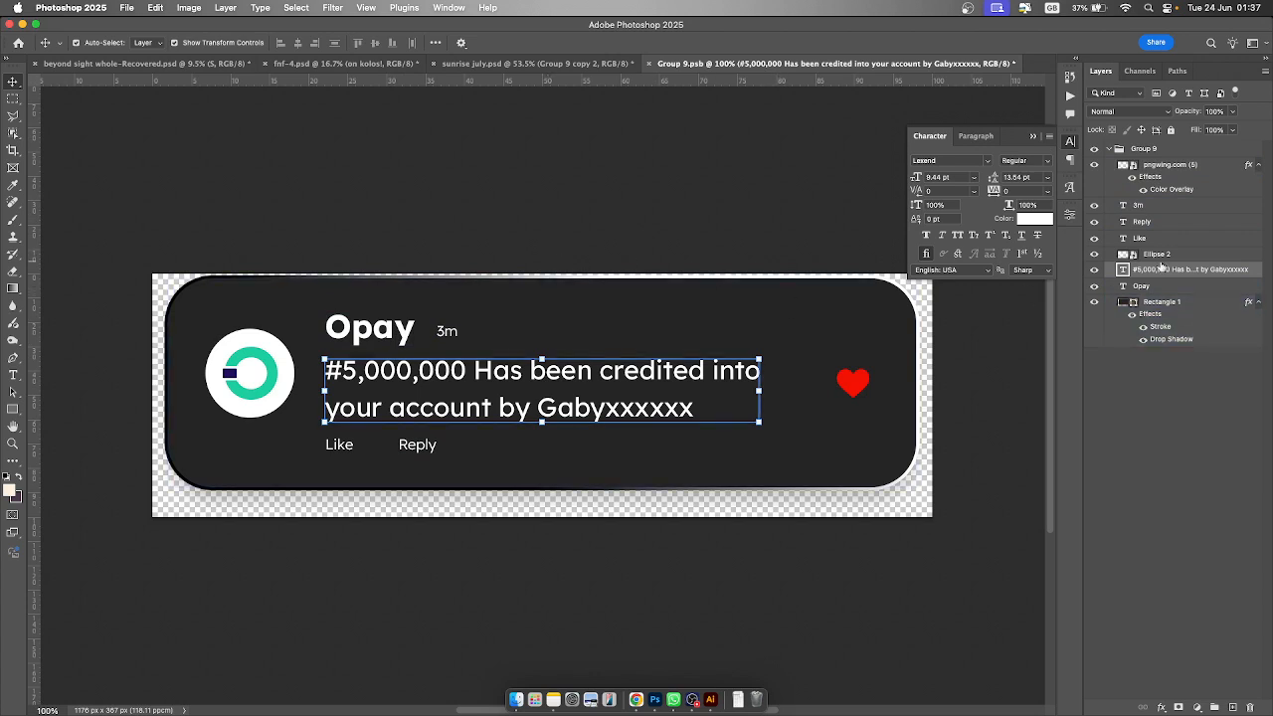
- Inspect the character settings of the Like, Reply and 3m text layers and the heart's Color Overlay
{"action": "left_click", "coordinate": [1177, 241]}
{"action": "left_click", "coordinate": [1183, 223], "text": "shift"}
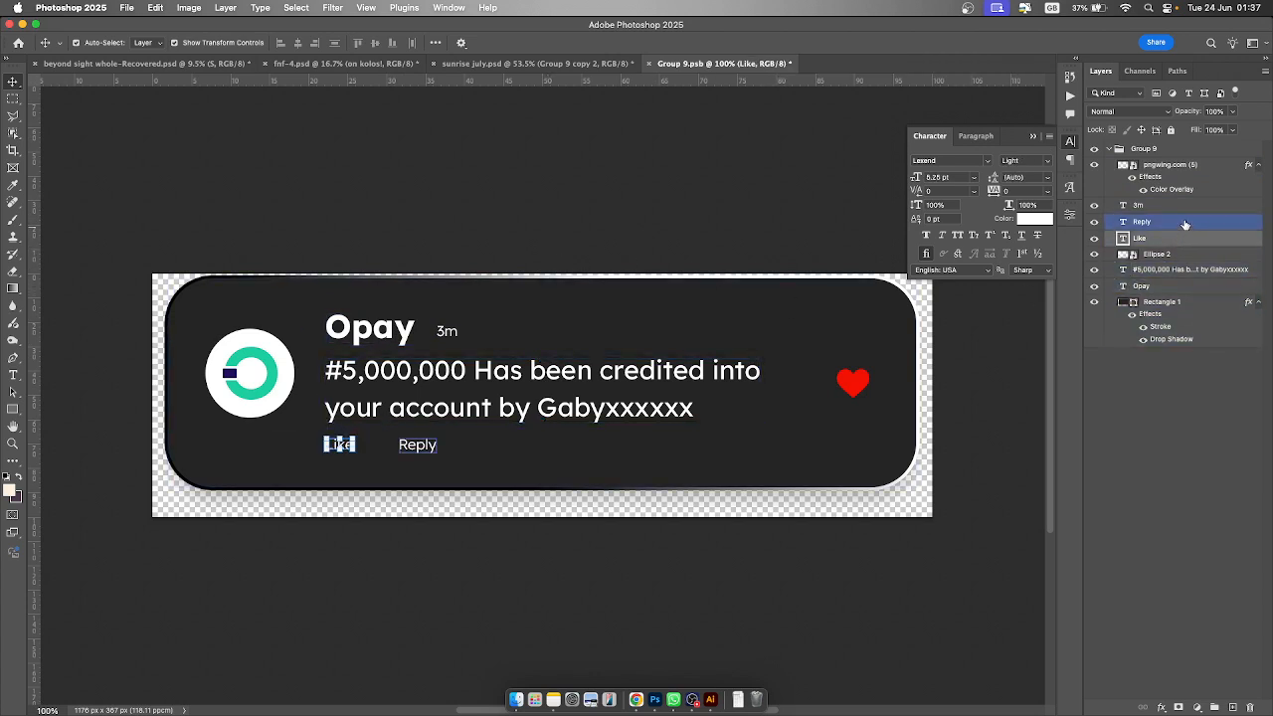
{"action": "left_click", "coordinate": [1185, 224]}
{"action": "left_click", "coordinate": [1183, 206]}
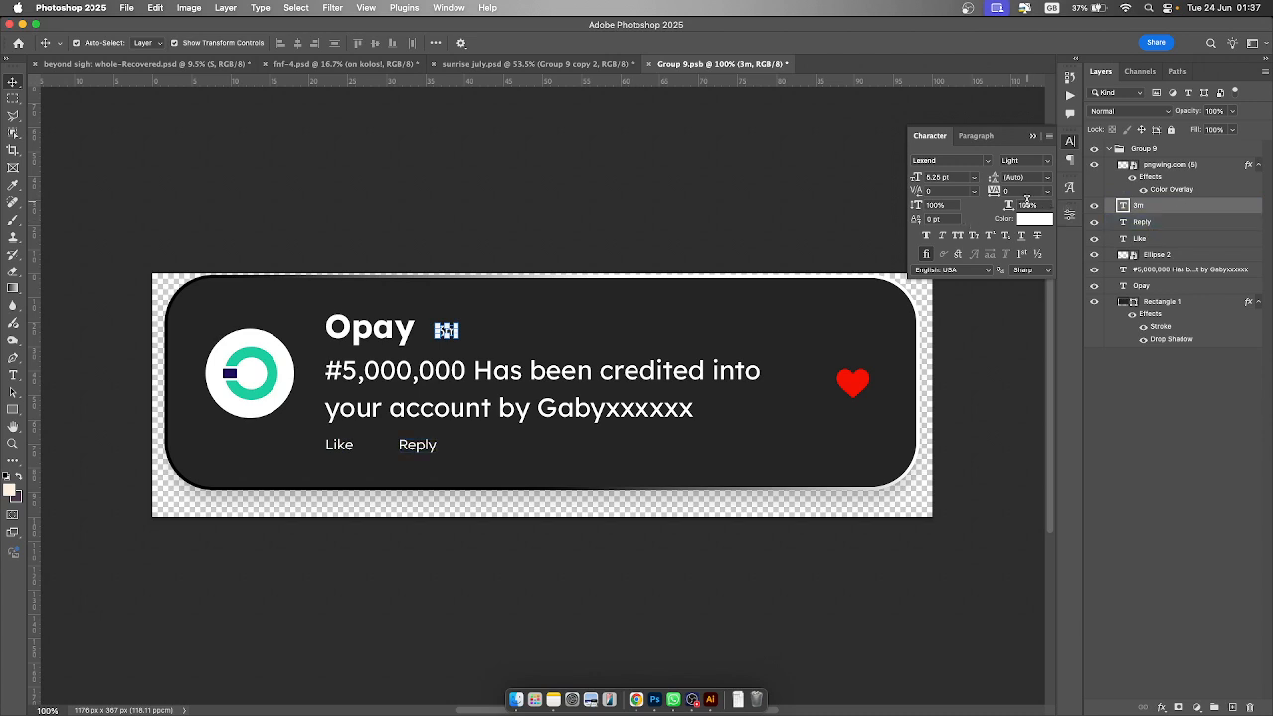
{"action": "left_click", "coordinate": [1185, 238]}
{"action": "left_click", "coordinate": [895, 289]}
{"action": "left_click", "coordinate": [1048, 164]}
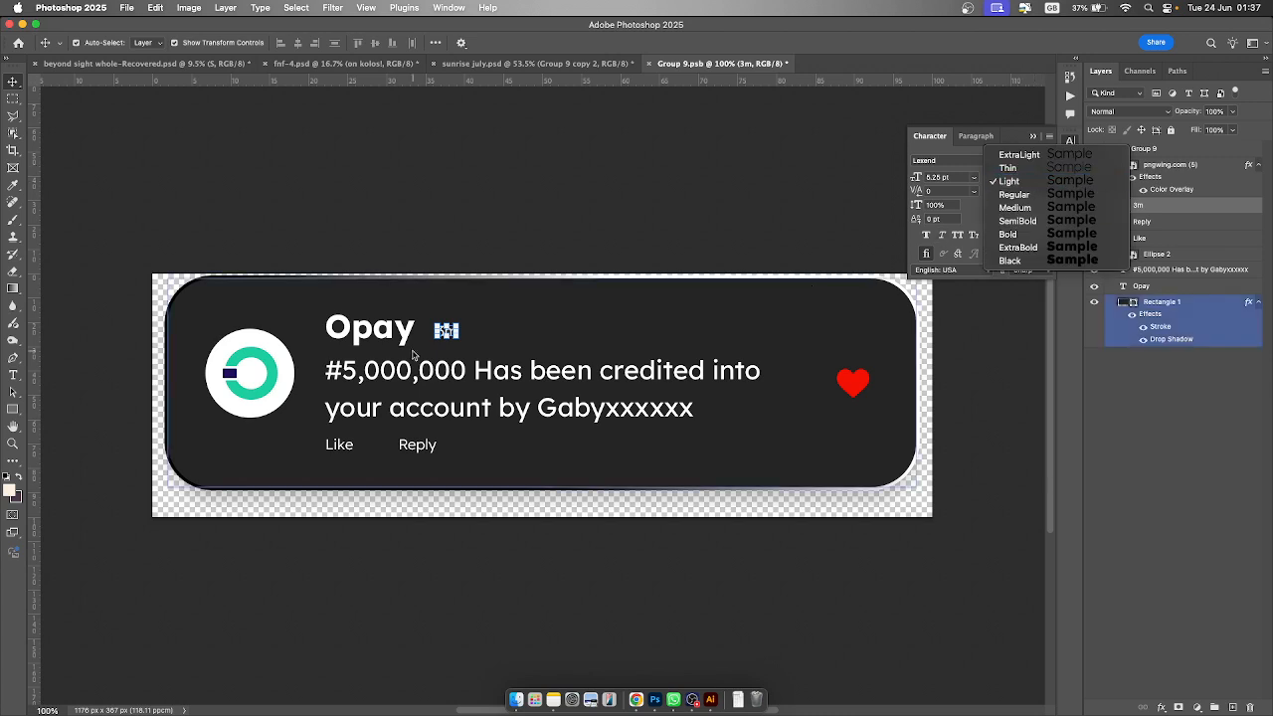
{"action": "left_click", "coordinate": [341, 452]}
{"action": "left_click", "coordinate": [340, 447]}
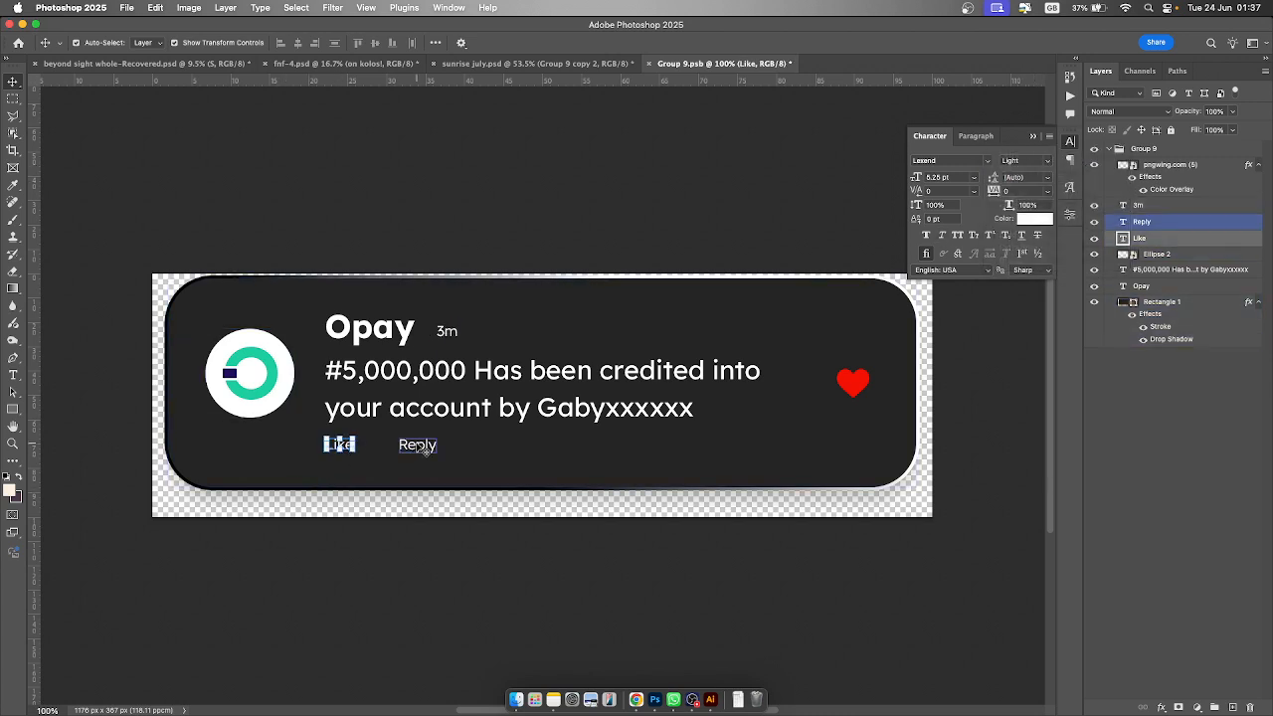
{"action": "left_click", "coordinate": [417, 446]}
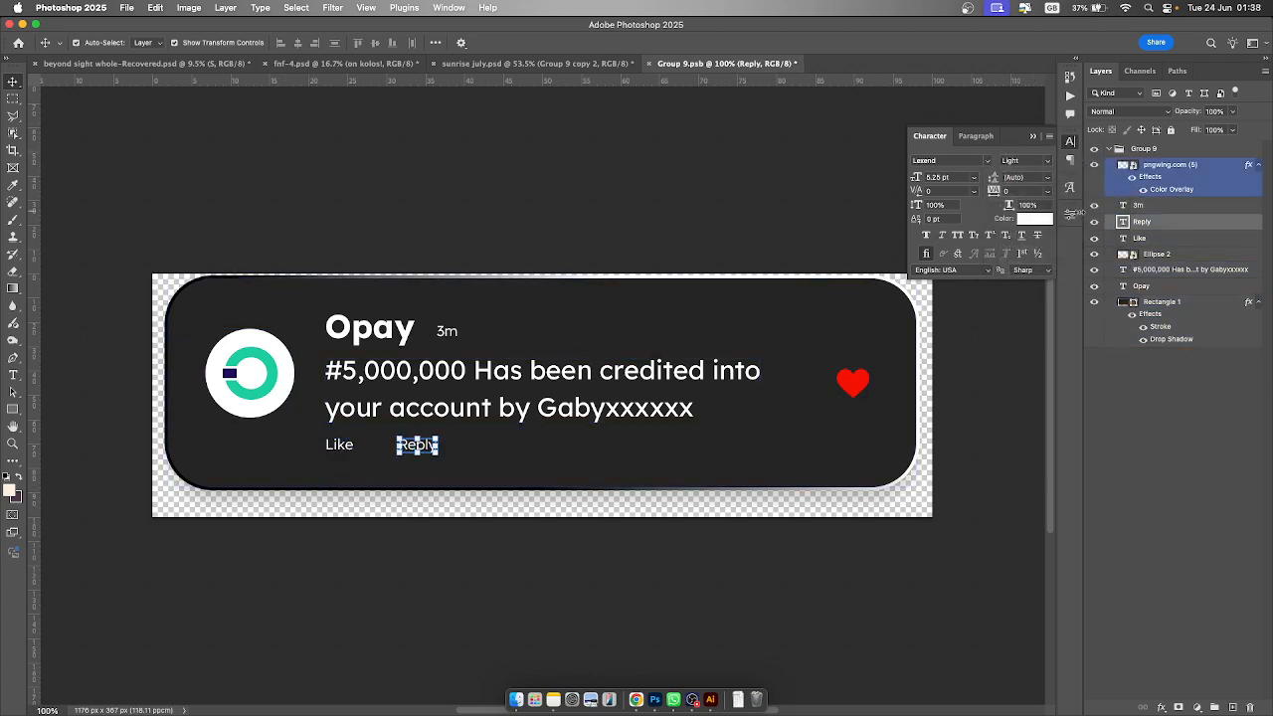
{"action": "left_click", "coordinate": [1186, 164]}
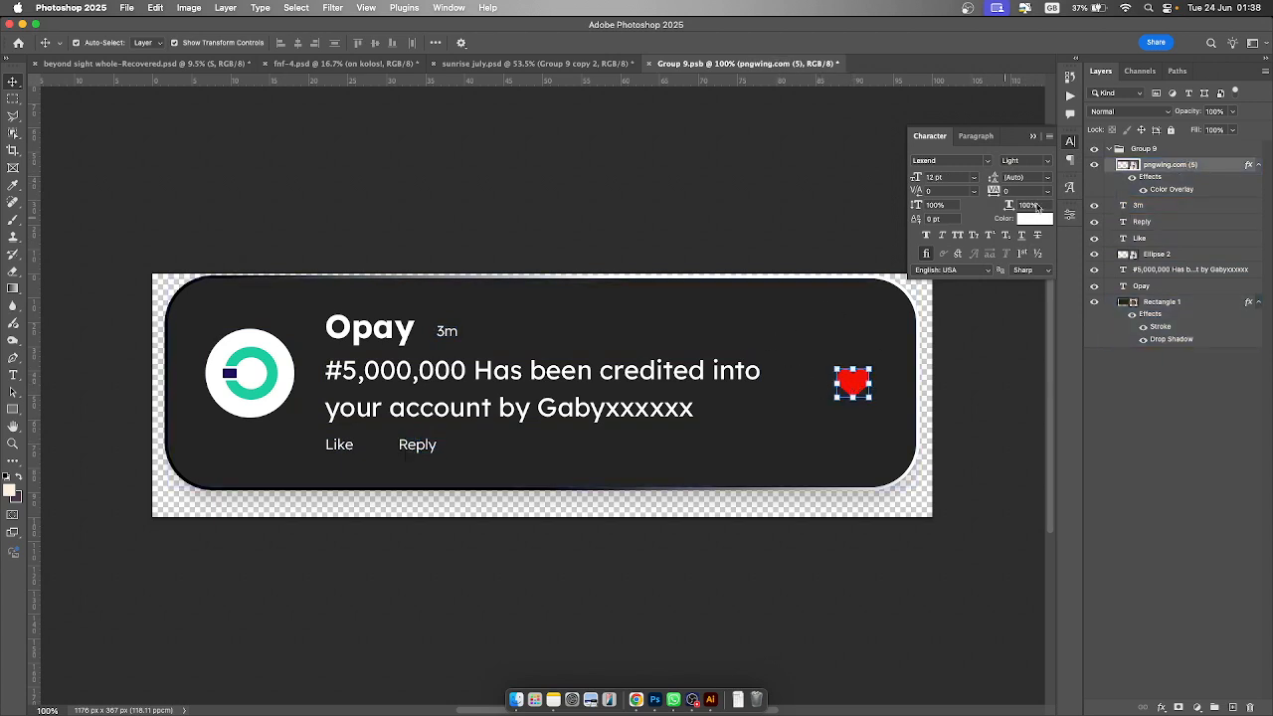
{"action": "left_click", "coordinate": [1145, 189]}
{"action": "left_click", "coordinate": [1145, 189]}
{"action": "left_click", "coordinate": [276, 377]}
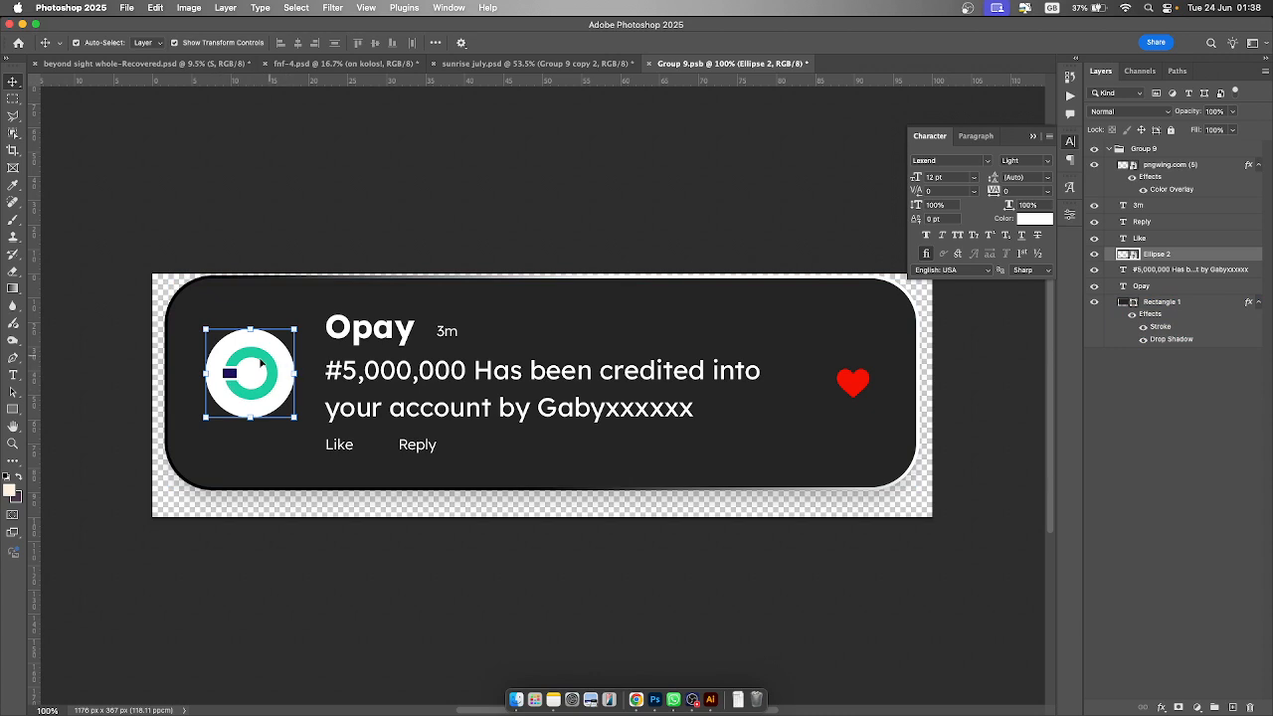
- Open the Opay logo smart object to examine its layers, then close it and the card document without saving
{"action": "double_click", "coordinate": [1132, 255]}
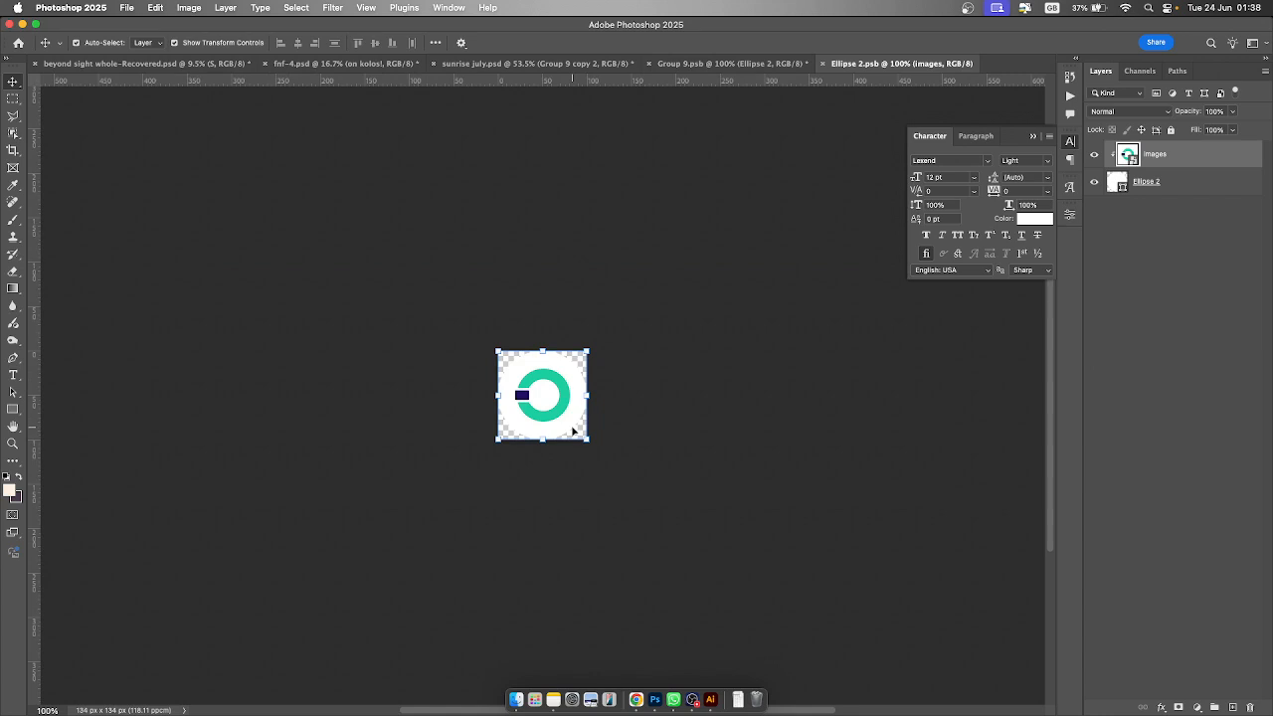
{"action": "key", "text": "z"}
{"action": "left_click_drag", "start_coordinate": [518, 361], "coordinate": [568, 384]}
{"action": "key", "text": "v"}
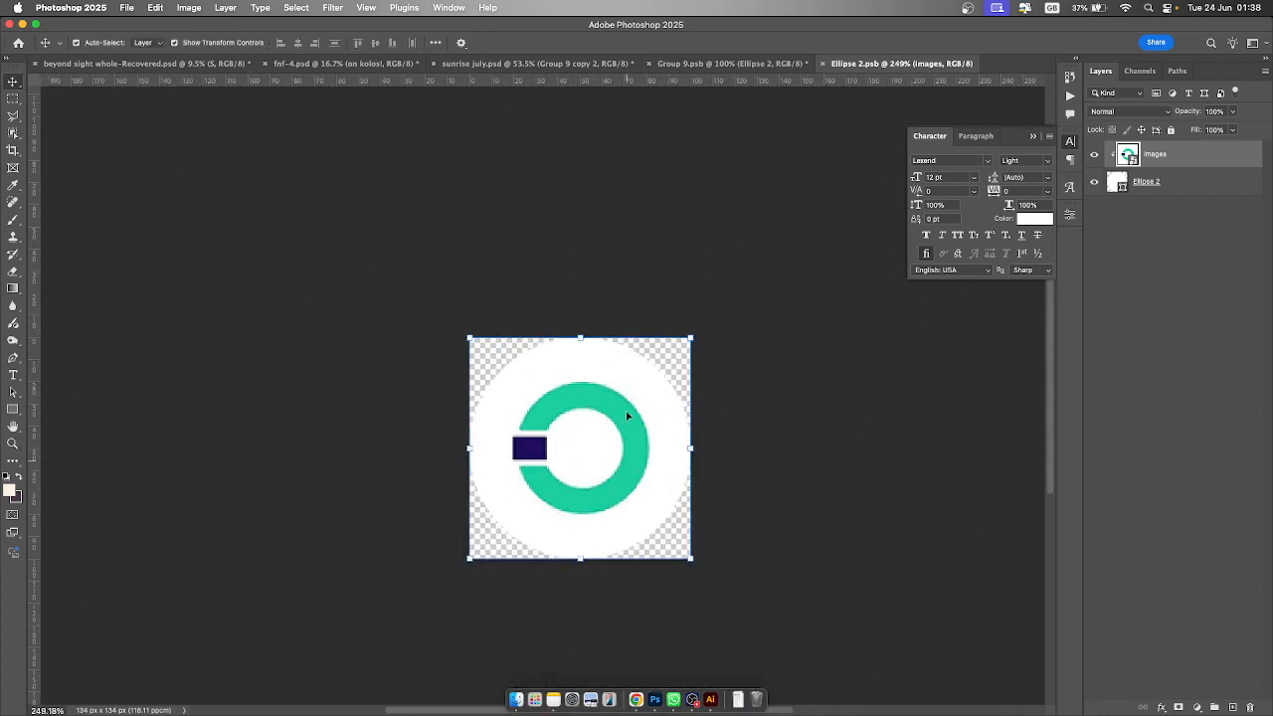
{"action": "left_click", "coordinate": [1215, 189]}
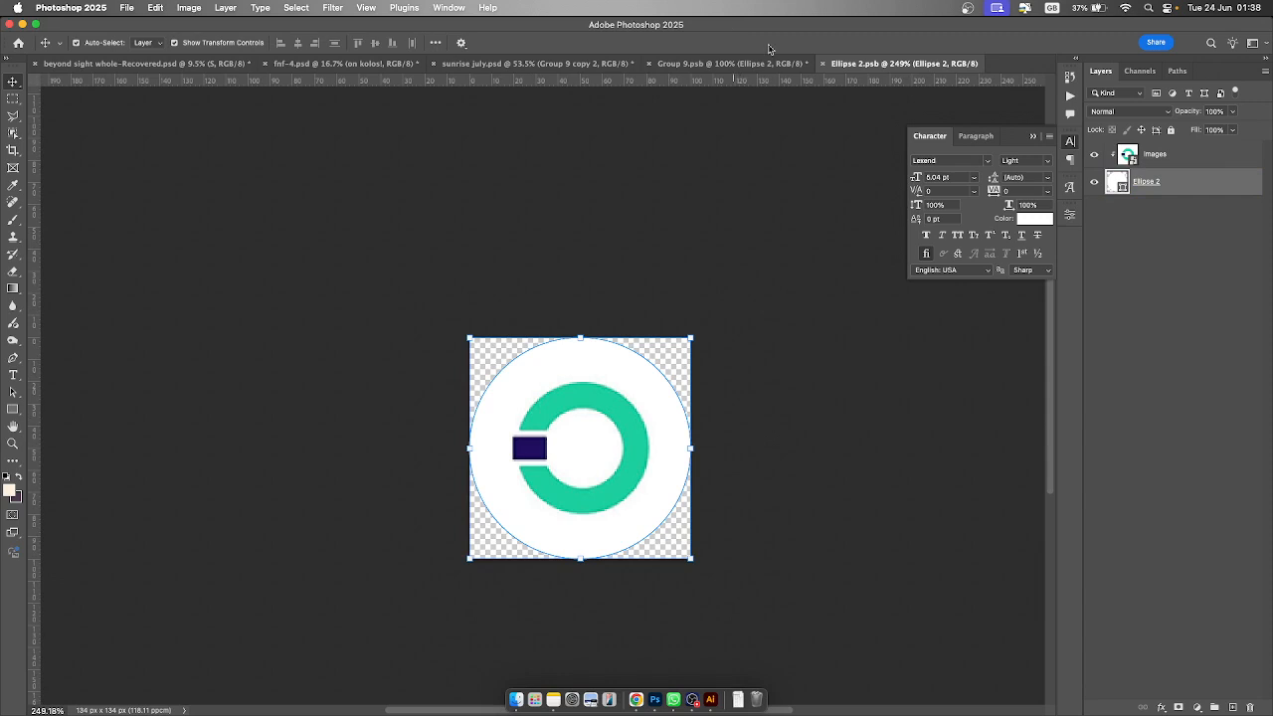
{"action": "left_click", "coordinate": [822, 64]}
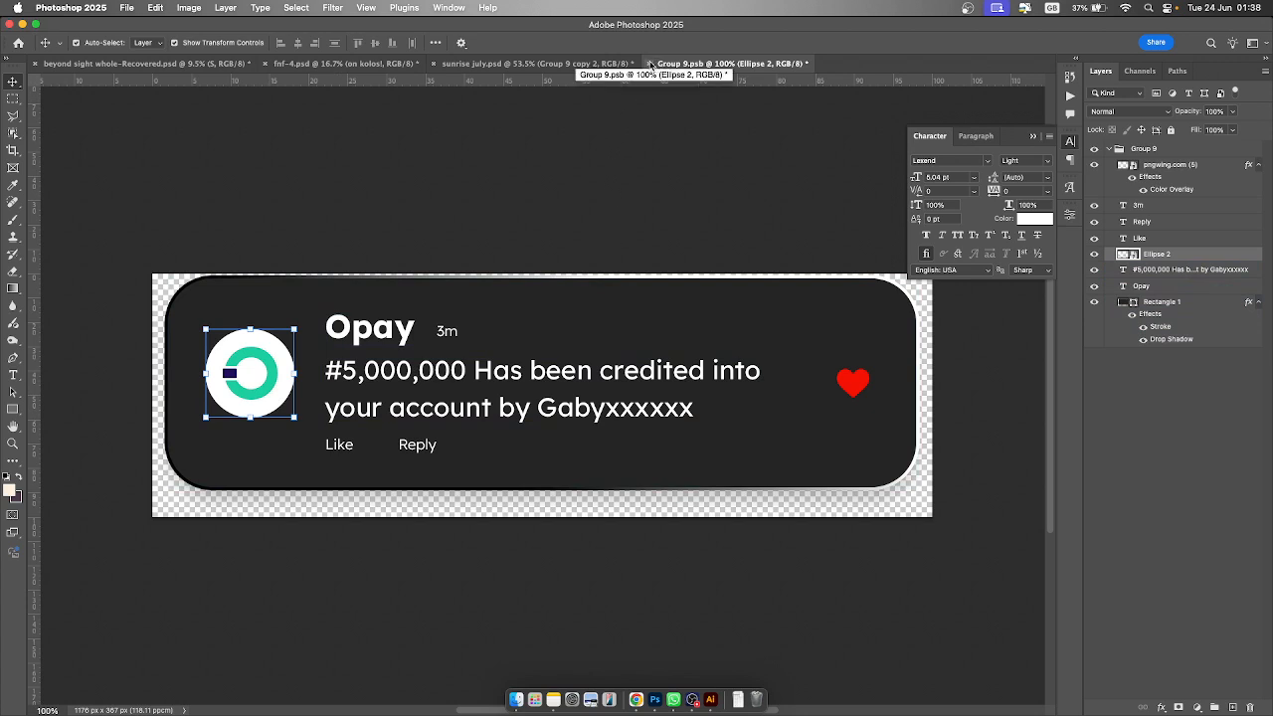
{"action": "left_click", "coordinate": [649, 63]}
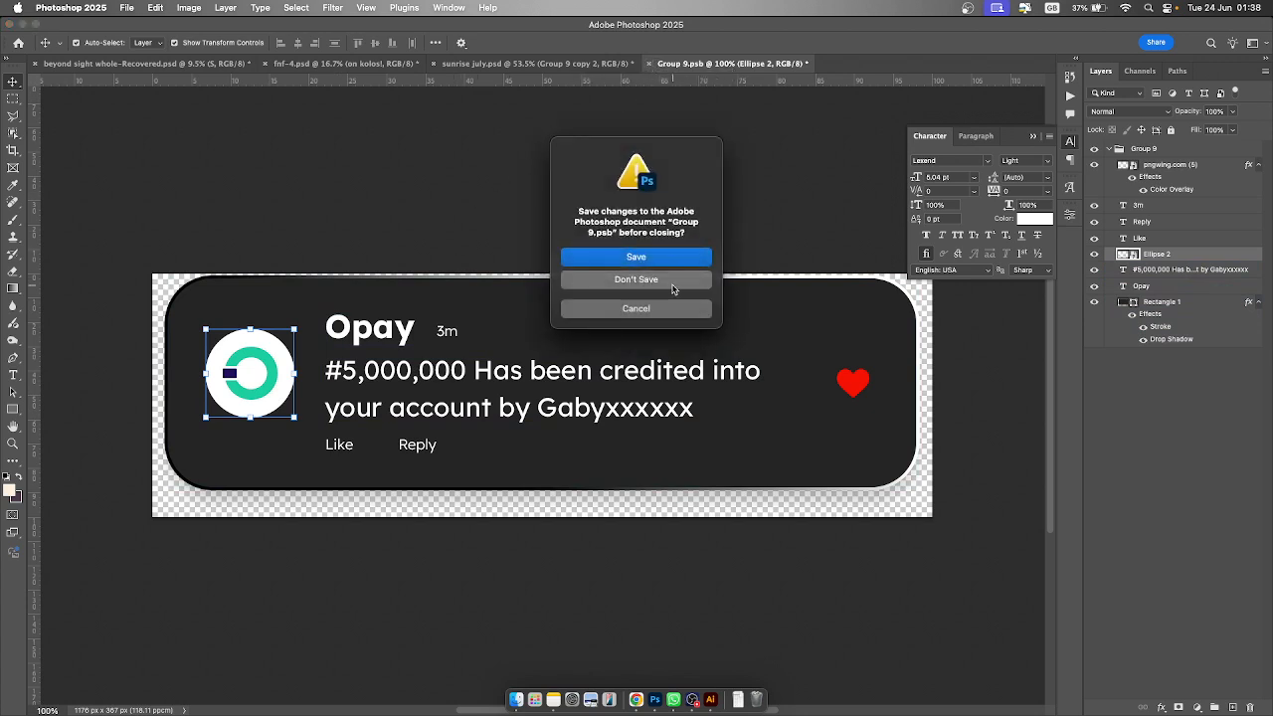
{"action": "left_click", "coordinate": [674, 286]}
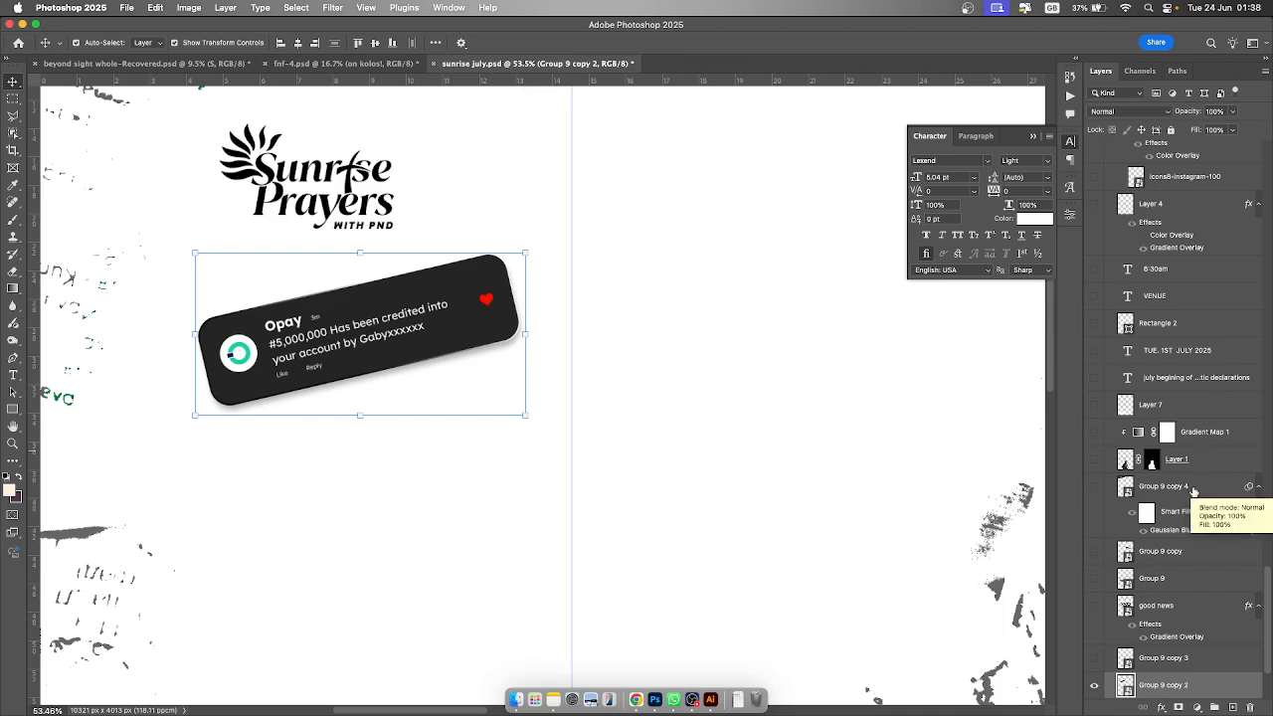
- Make Group 9 copy 3 visible to show the Mama Ada notification card on the flyer
{"action": "left_click", "coordinate": [1095, 661]}
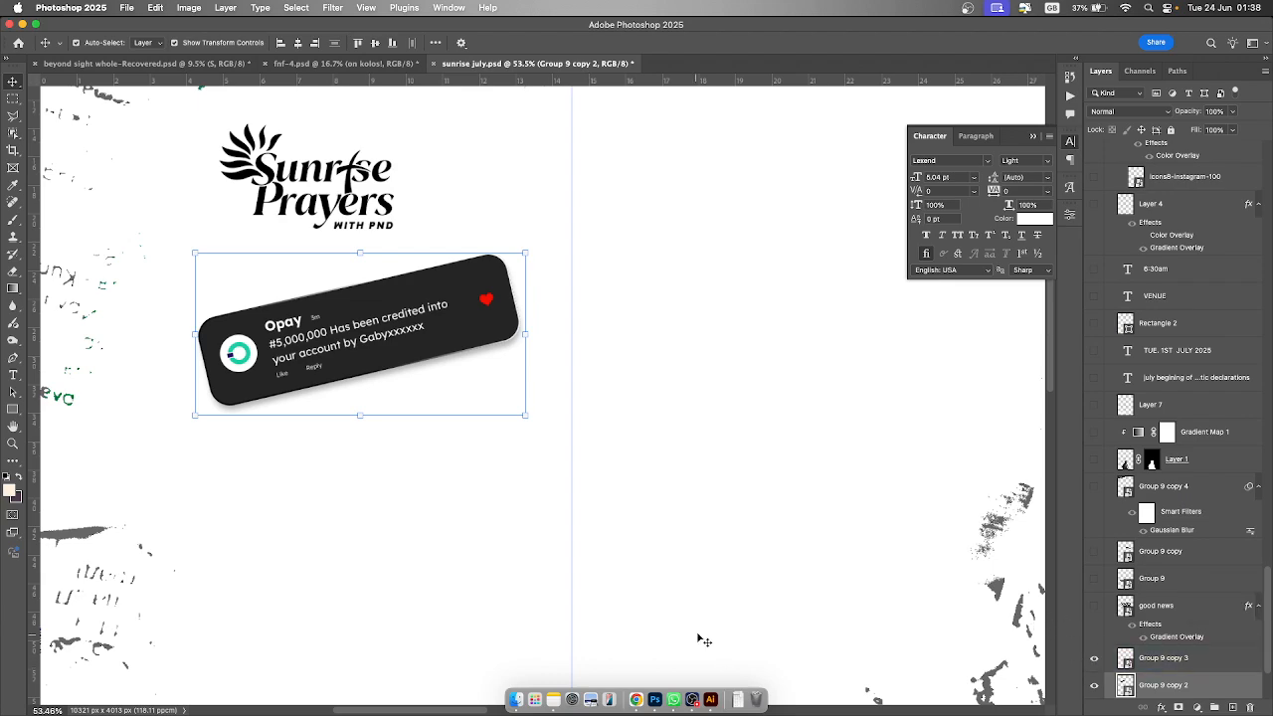
{"action": "key", "text": "z"}
{"action": "left_click_drag", "start_coordinate": [735, 569], "coordinate": [703, 530]}
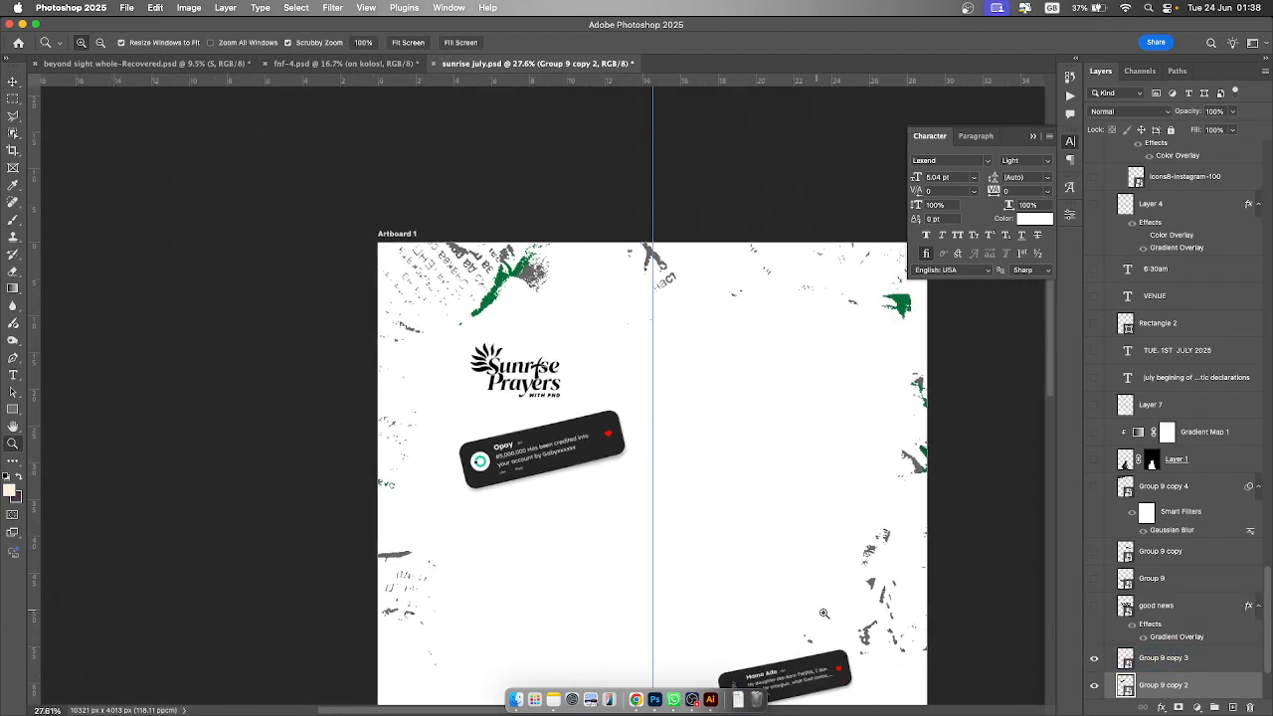
{"action": "key", "text": "v"}
{"action": "scroll", "coordinate": [865, 623], "scroll_direction": "down", "scroll_amount": 5}
{"action": "scroll", "coordinate": [865, 624], "scroll_direction": "down", "scroll_amount": 3}
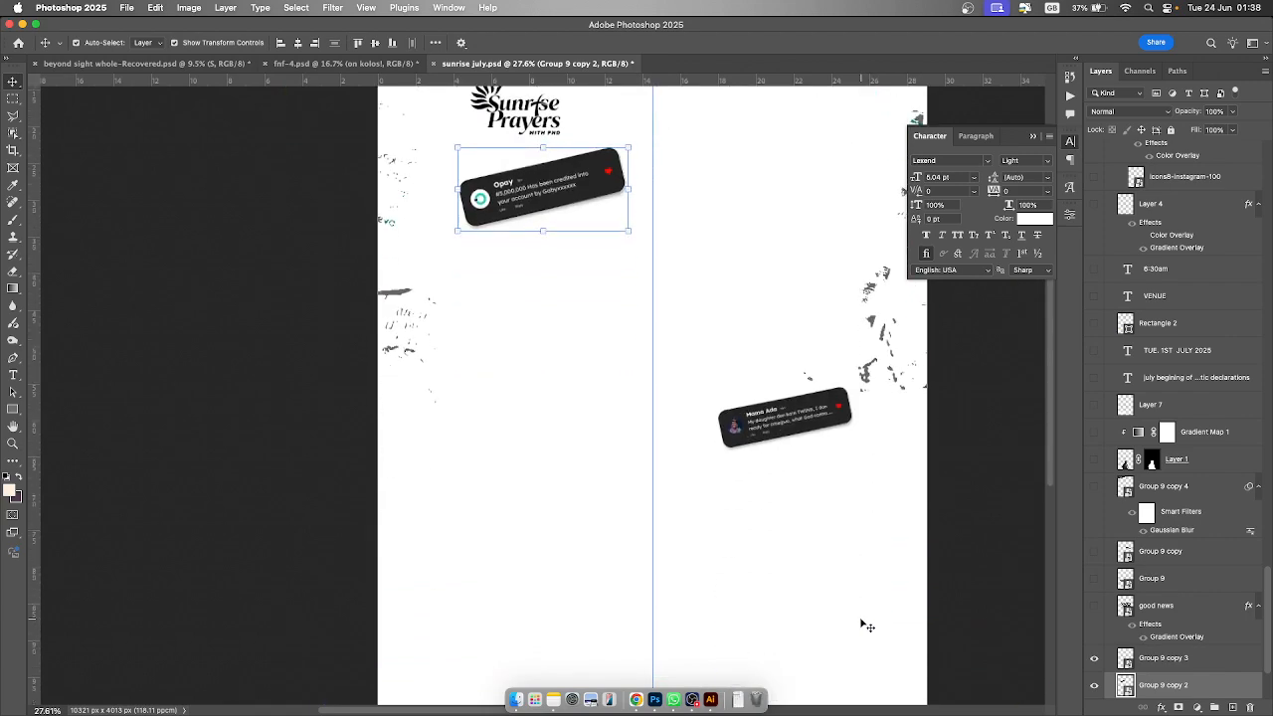
{"action": "scroll", "coordinate": [826, 503], "scroll_direction": "up", "scroll_amount": 3}
{"action": "left_click", "coordinate": [818, 489]}
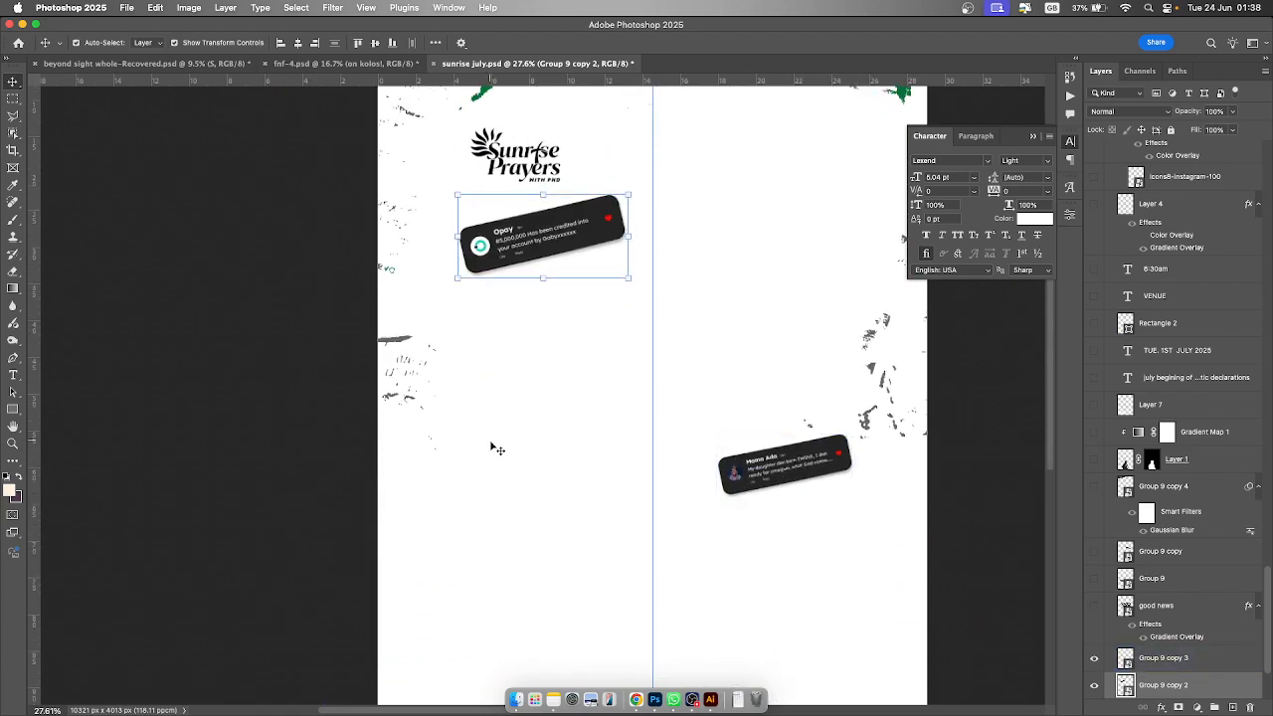
{"action": "key", "text": "super+equal"}
{"action": "scroll", "coordinate": [527, 453], "scroll_direction": "up", "scroll_amount": 3}
{"action": "scroll", "coordinate": [531, 452], "scroll_direction": "right", "scroll_amount": 5}
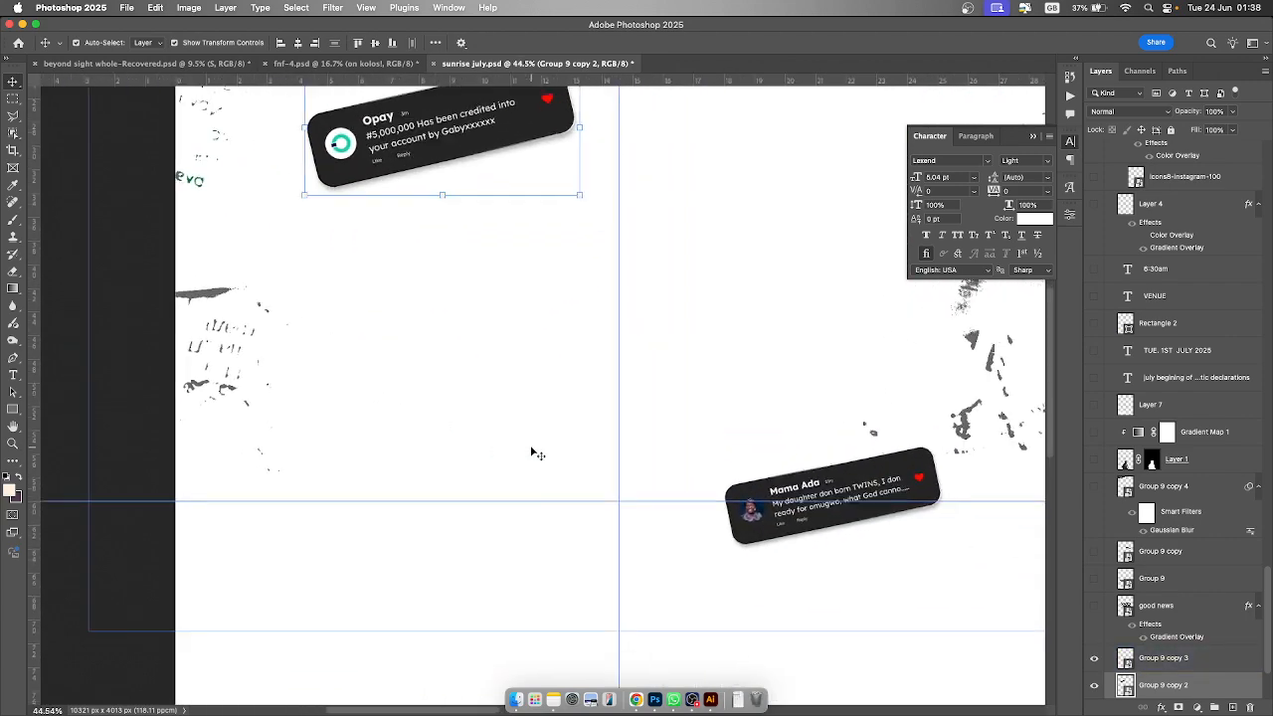
{"action": "scroll", "coordinate": [531, 452], "scroll_direction": "down", "scroll_amount": 2}
{"action": "scroll", "coordinate": [531, 452], "scroll_direction": "up", "scroll_amount": 1}
{"action": "scroll", "coordinate": [531, 452], "scroll_direction": "up", "scroll_amount": 1}
{"action": "scroll", "coordinate": [531, 452], "scroll_direction": "down", "scroll_amount": 1}
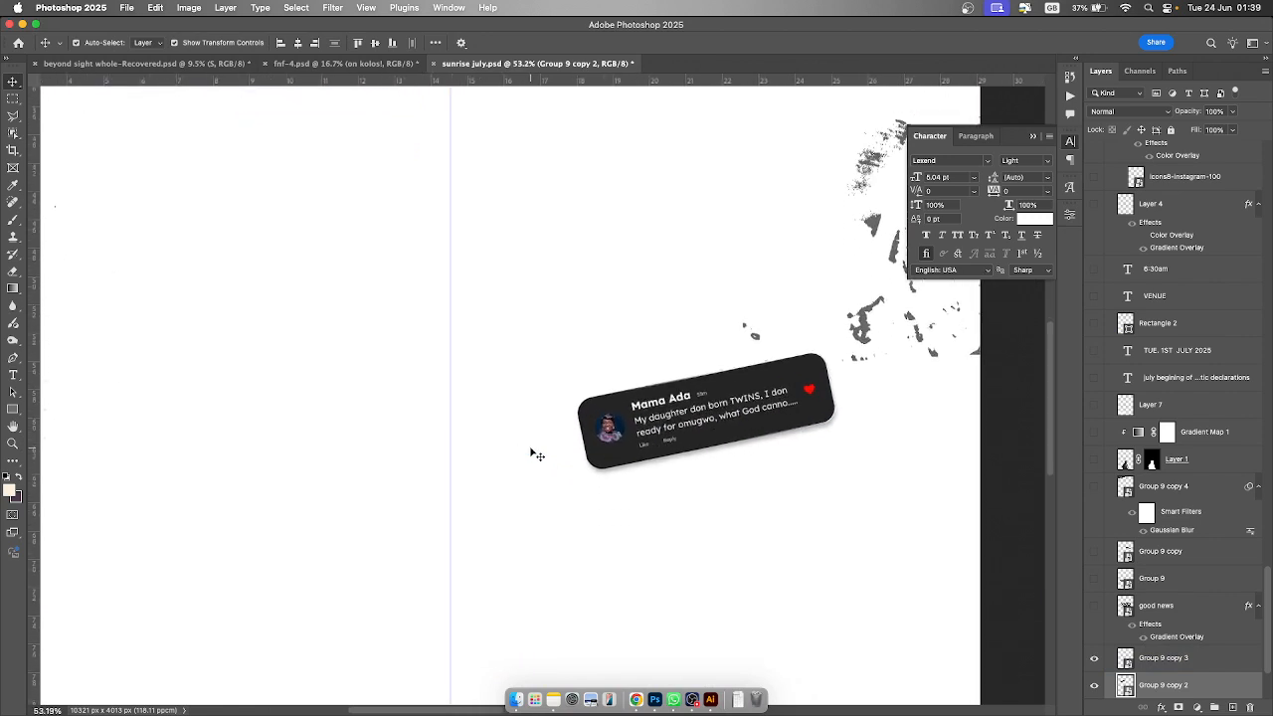
- Create a new smart object via copy from the Group 9 copy 2 layer
{"action": "scroll", "coordinate": [531, 453], "scroll_direction": "up", "scroll_amount": 3}
{"action": "scroll", "coordinate": [537, 454], "scroll_direction": "down", "scroll_amount": 3}
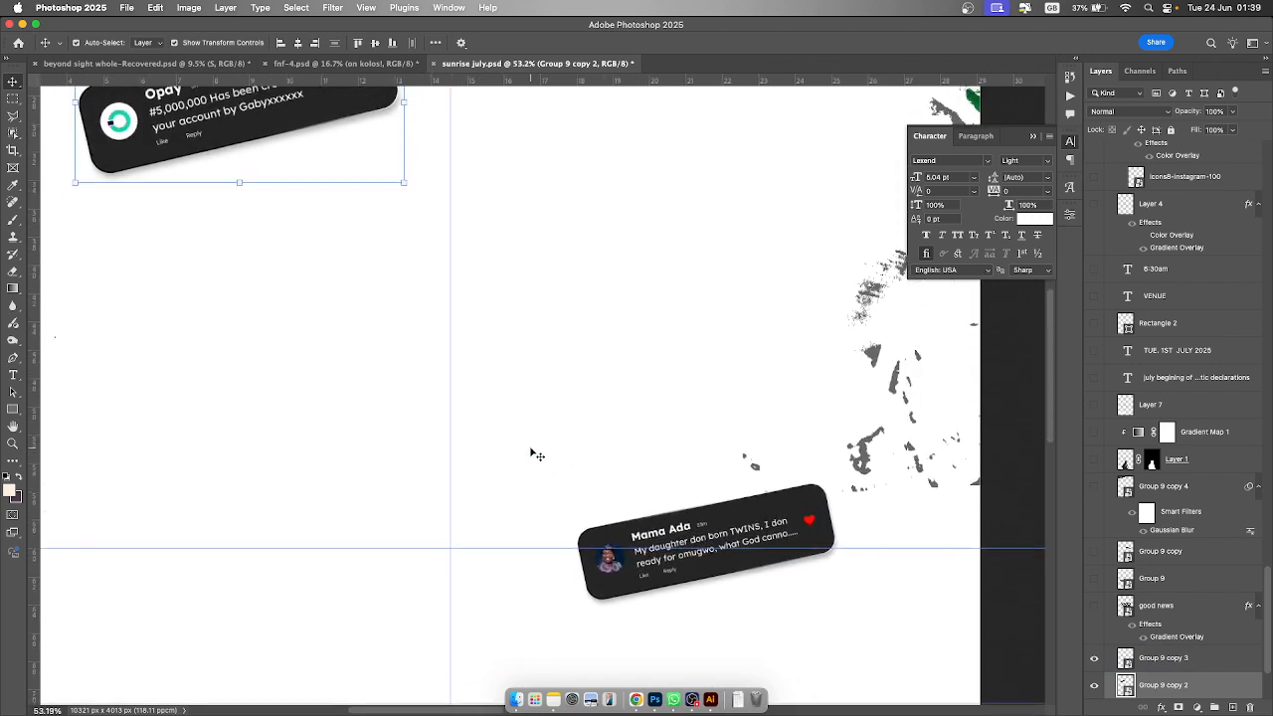
{"action": "scroll", "coordinate": [531, 451], "scroll_direction": "up", "scroll_amount": 4}
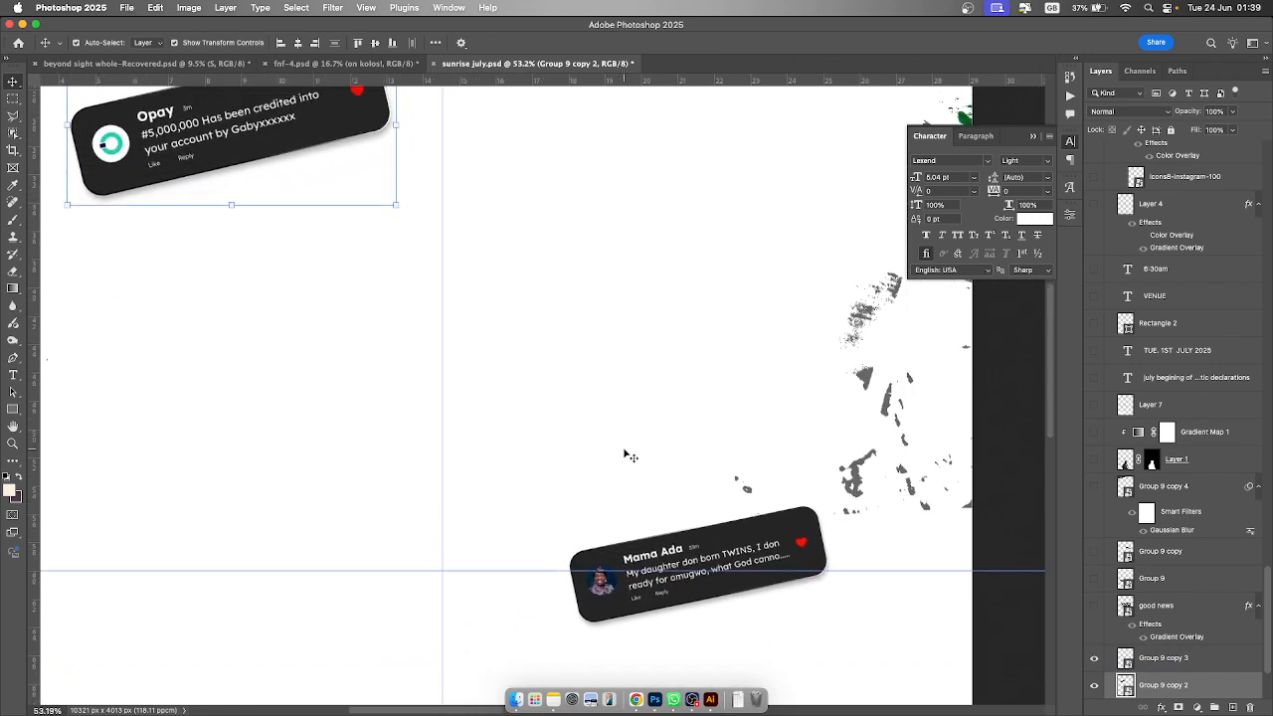
{"action": "right_click", "coordinate": [1206, 688]}
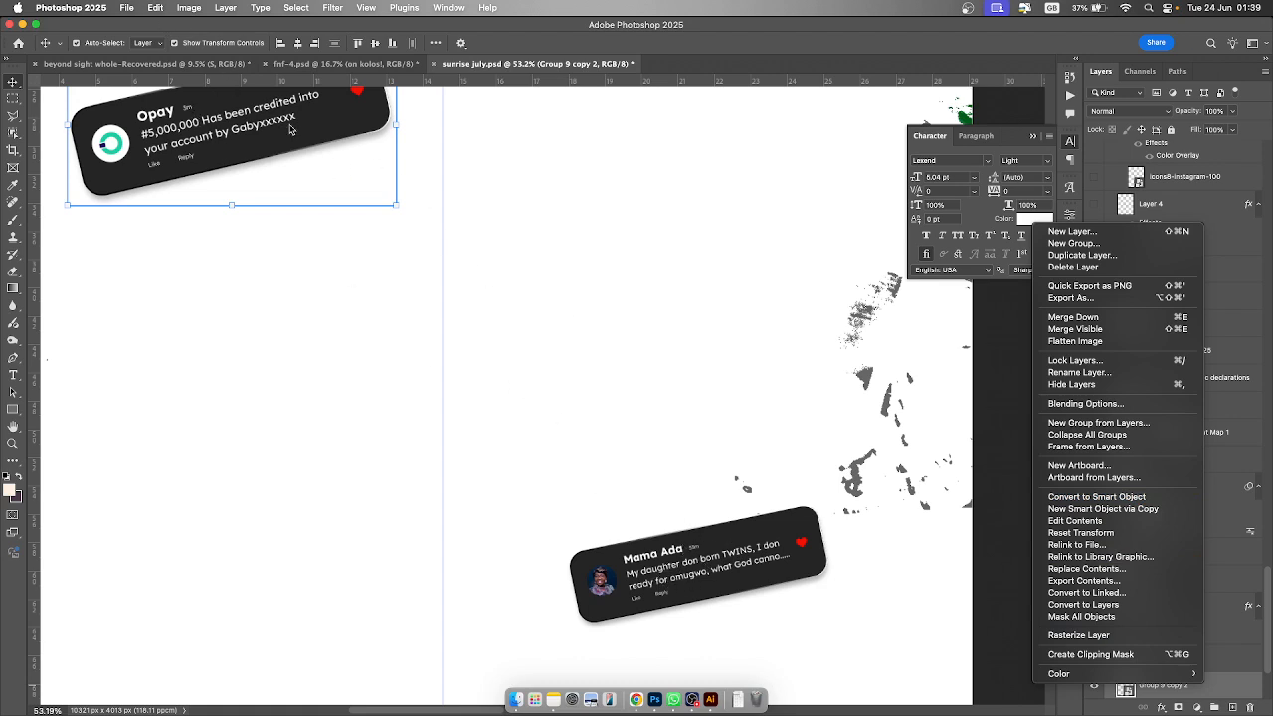
{"action": "left_click", "coordinate": [1248, 686]}
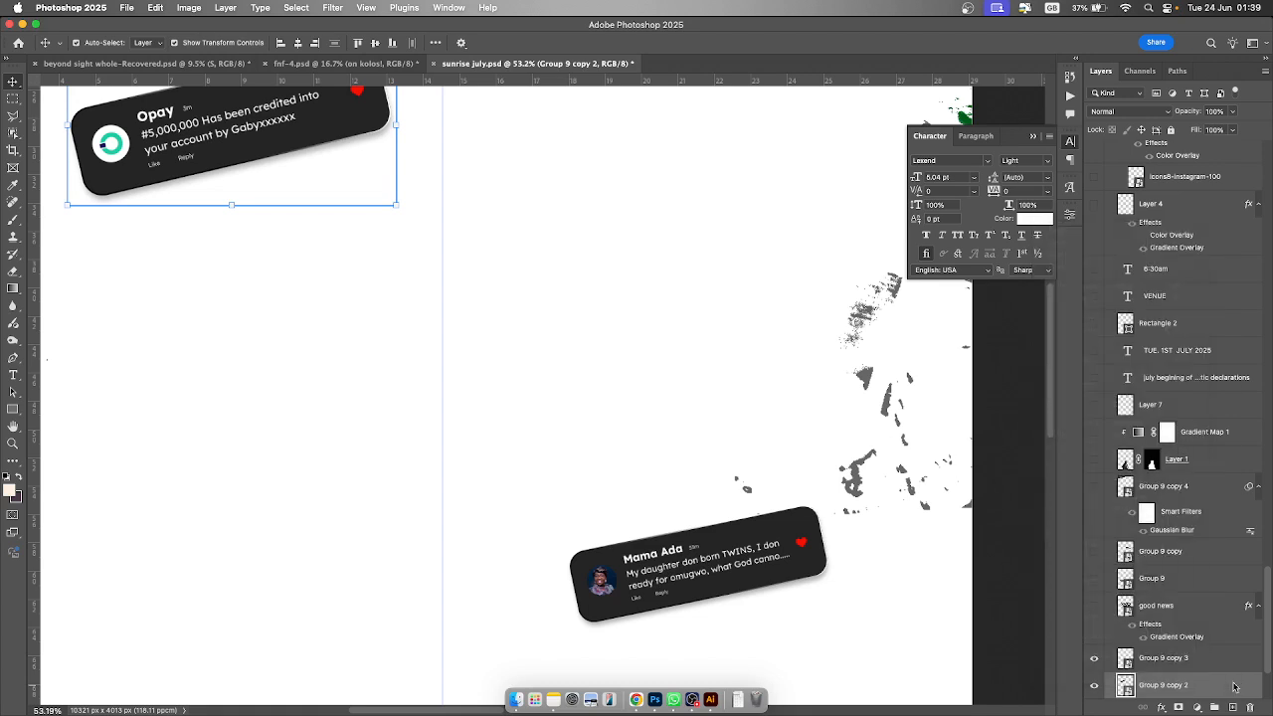
{"action": "right_click", "coordinate": [1234, 686]}
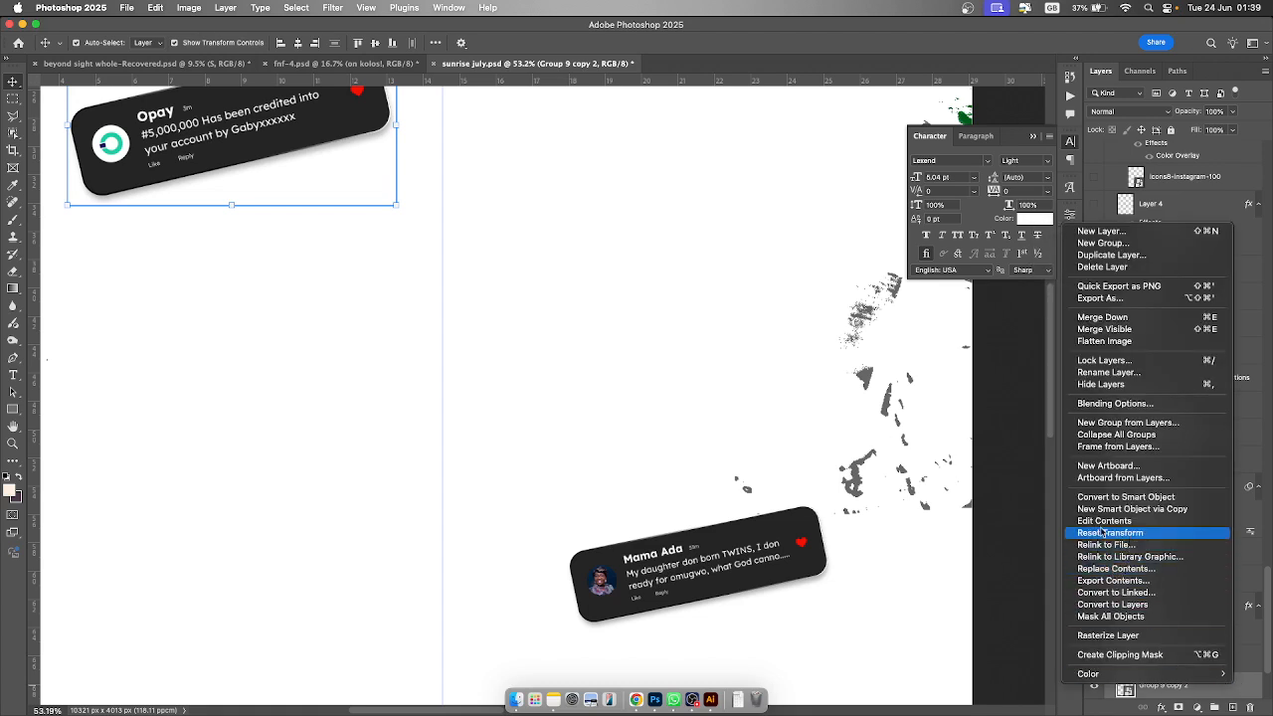
{"action": "left_click", "coordinate": [1151, 510]}
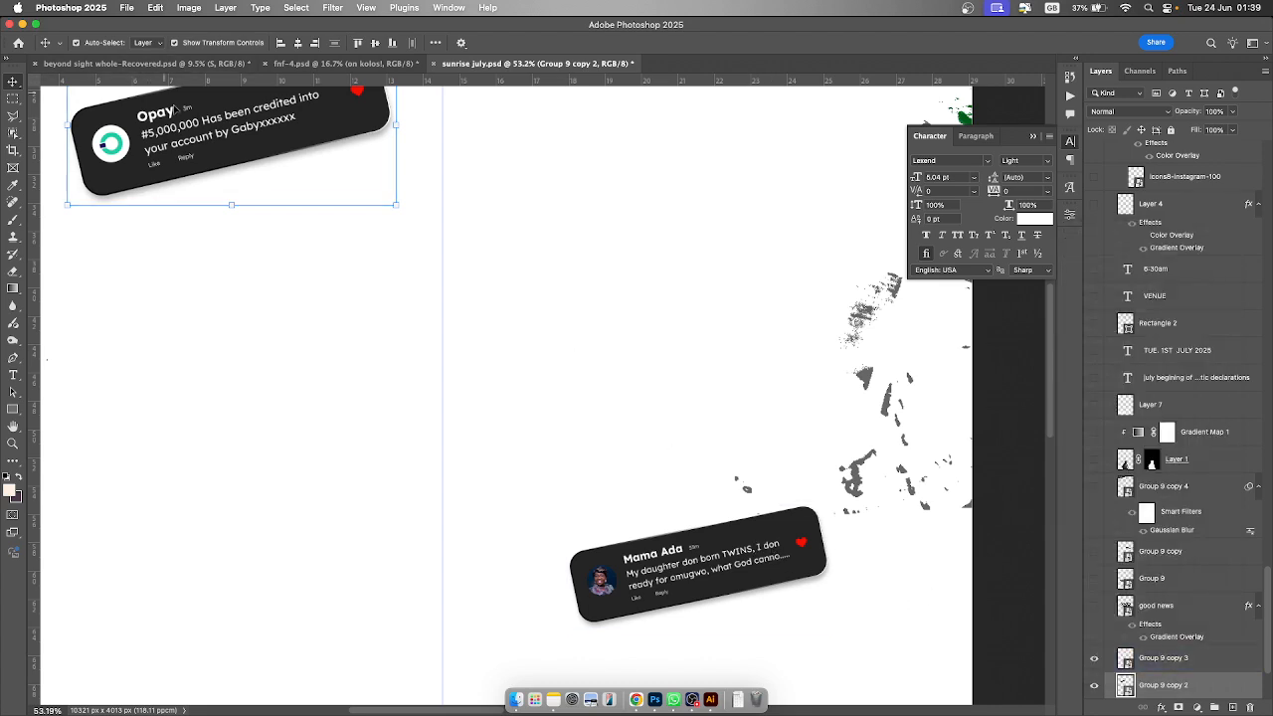
- Open the Group 9 copy 3 smart object to examine the Mama Ada card's layers, then return to the flyer document
{"action": "left_click", "coordinate": [1125, 658]}
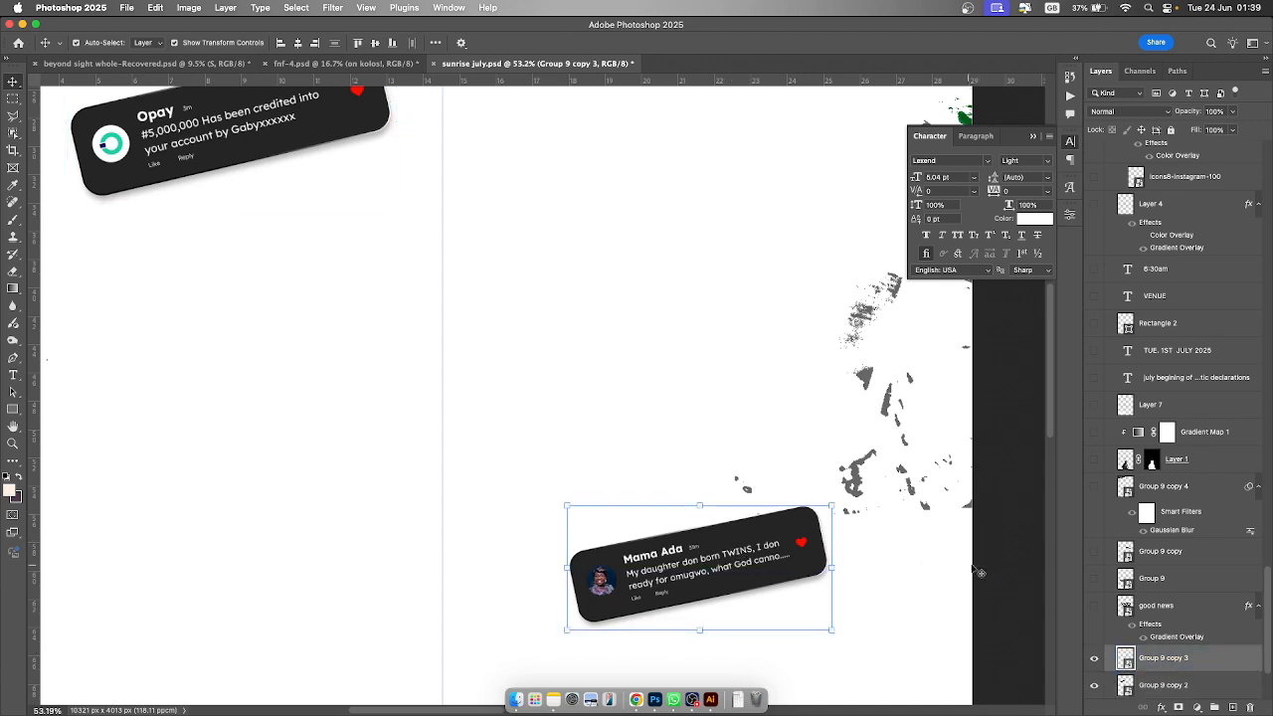
{"action": "double_click", "coordinate": [1126, 659]}
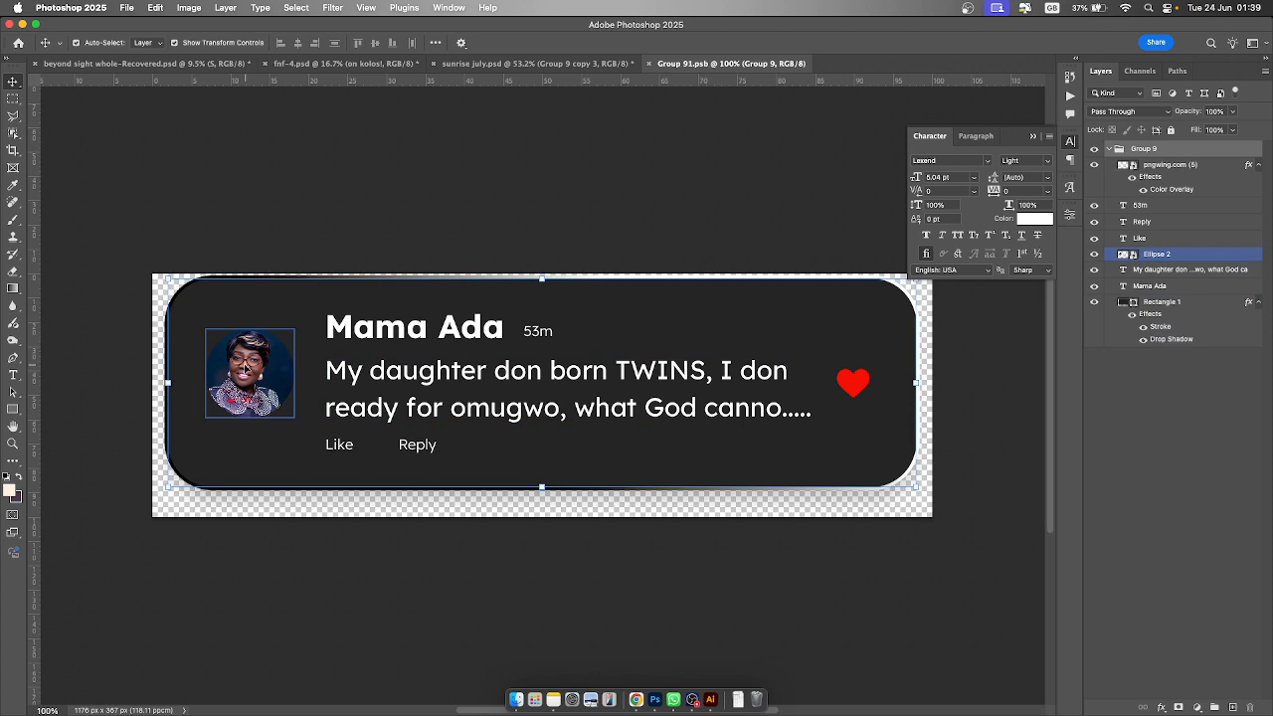
{"action": "left_click", "coordinate": [396, 338]}
{"action": "left_click", "coordinate": [382, 392]}
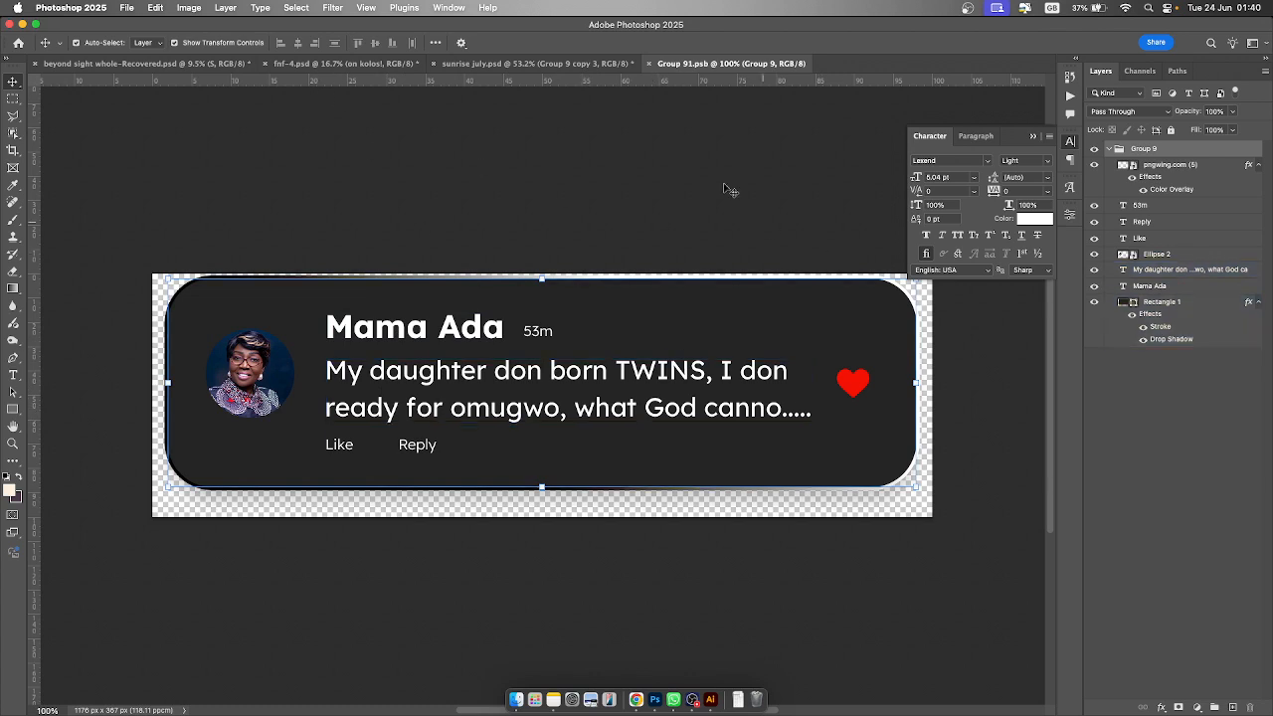
{"action": "left_click", "coordinate": [647, 63]}
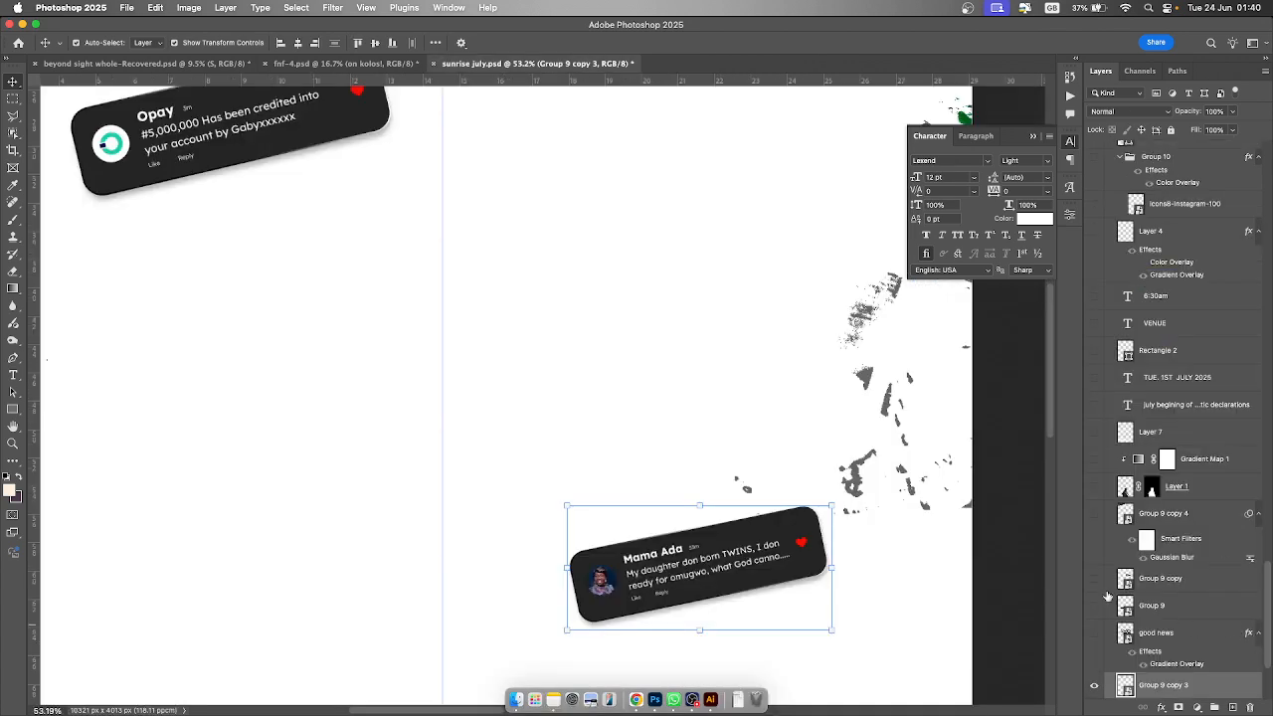
- Make the good news title layer visible on the flyer, toggling its Gradient Overlay effect off and on
{"action": "left_click", "coordinate": [1095, 633]}
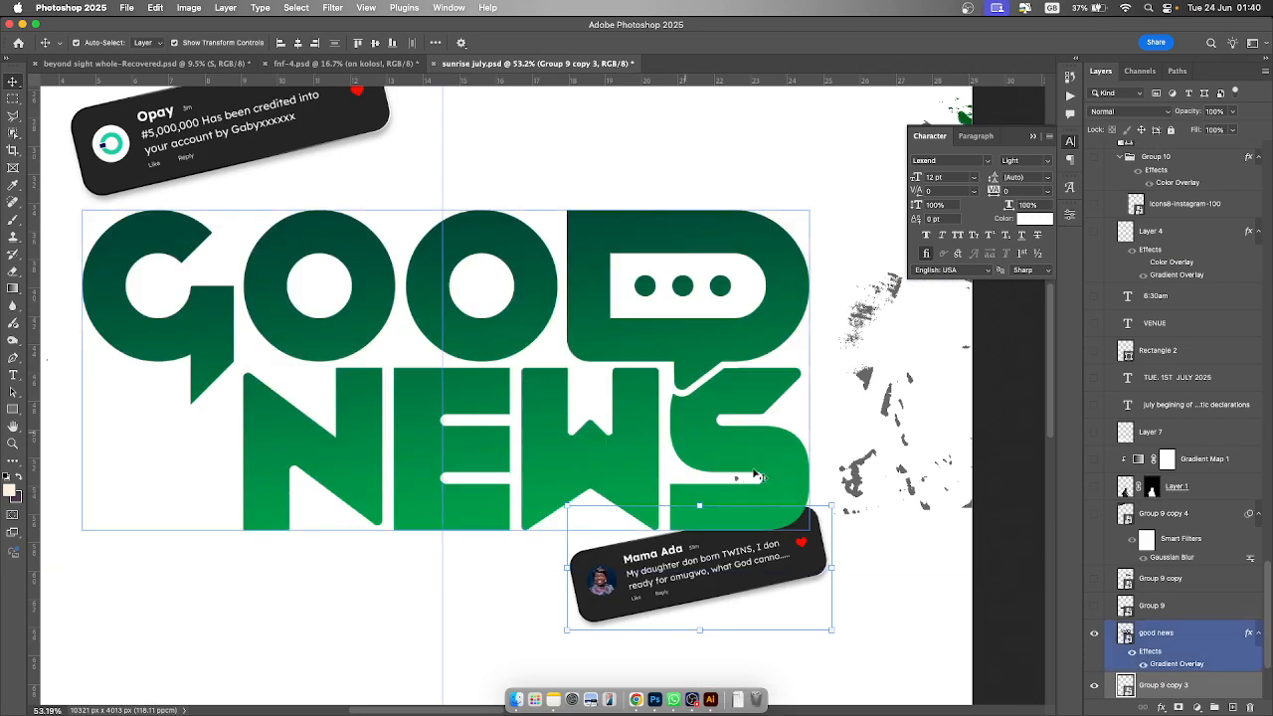
{"action": "left_click", "coordinate": [748, 559]}
{"action": "left_click", "coordinate": [748, 374], "text": "shift"}
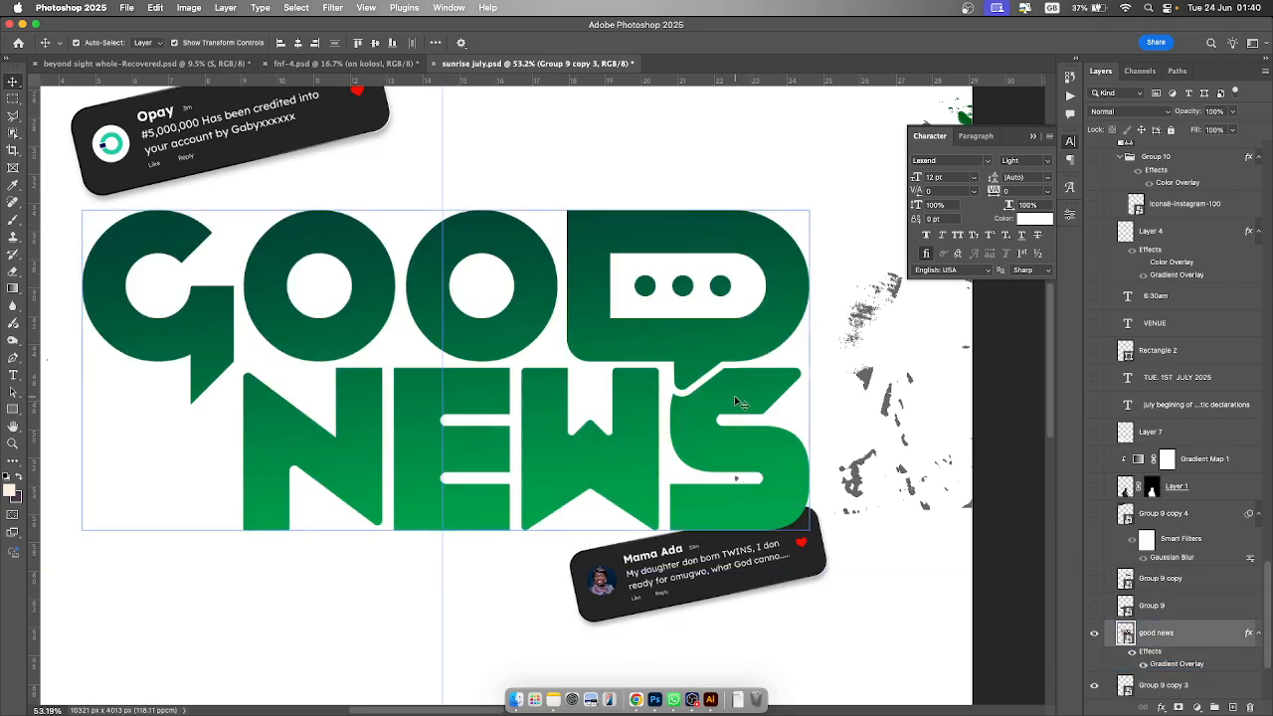
{"action": "left_click", "coordinate": [738, 401]}
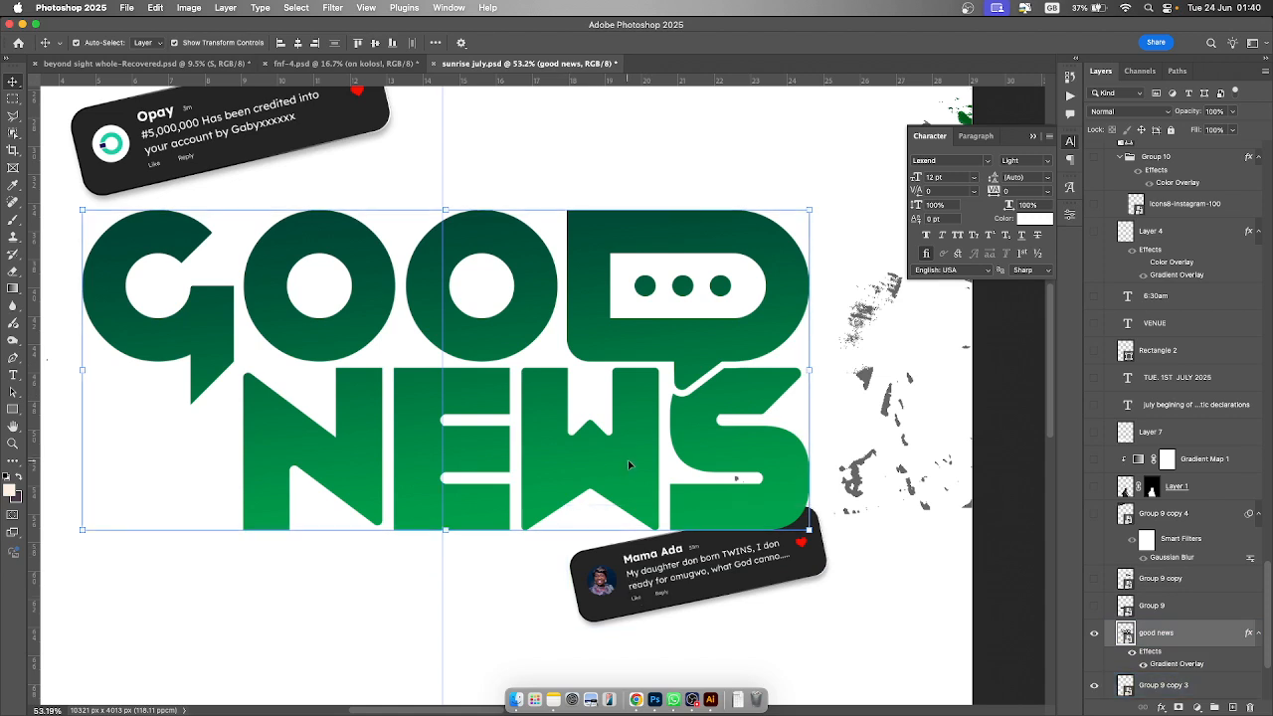
{"action": "left_click", "coordinate": [1143, 667]}
{"action": "left_click", "coordinate": [1142, 665]}
- Open the good news layer's Gradient Overlay style and its gradient editor to examine the settings, then close both
{"action": "double_click", "coordinate": [1220, 634]}
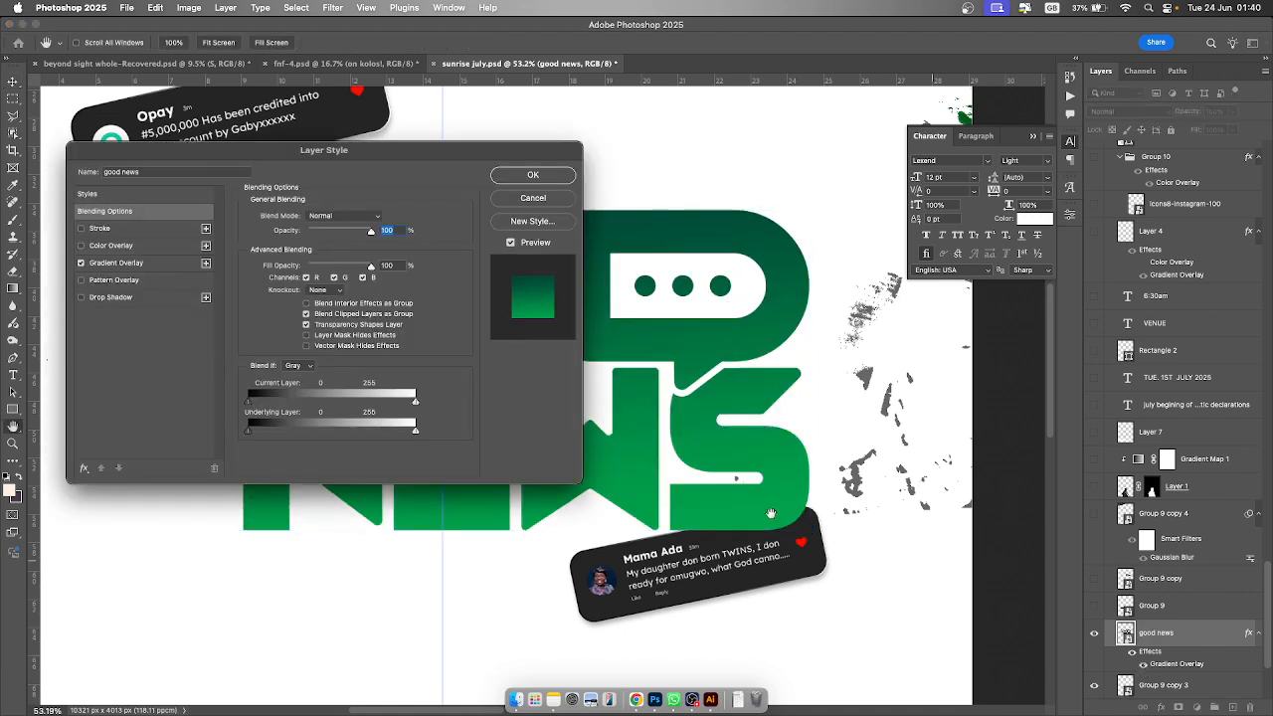
{"action": "left_click", "coordinate": [136, 262]}
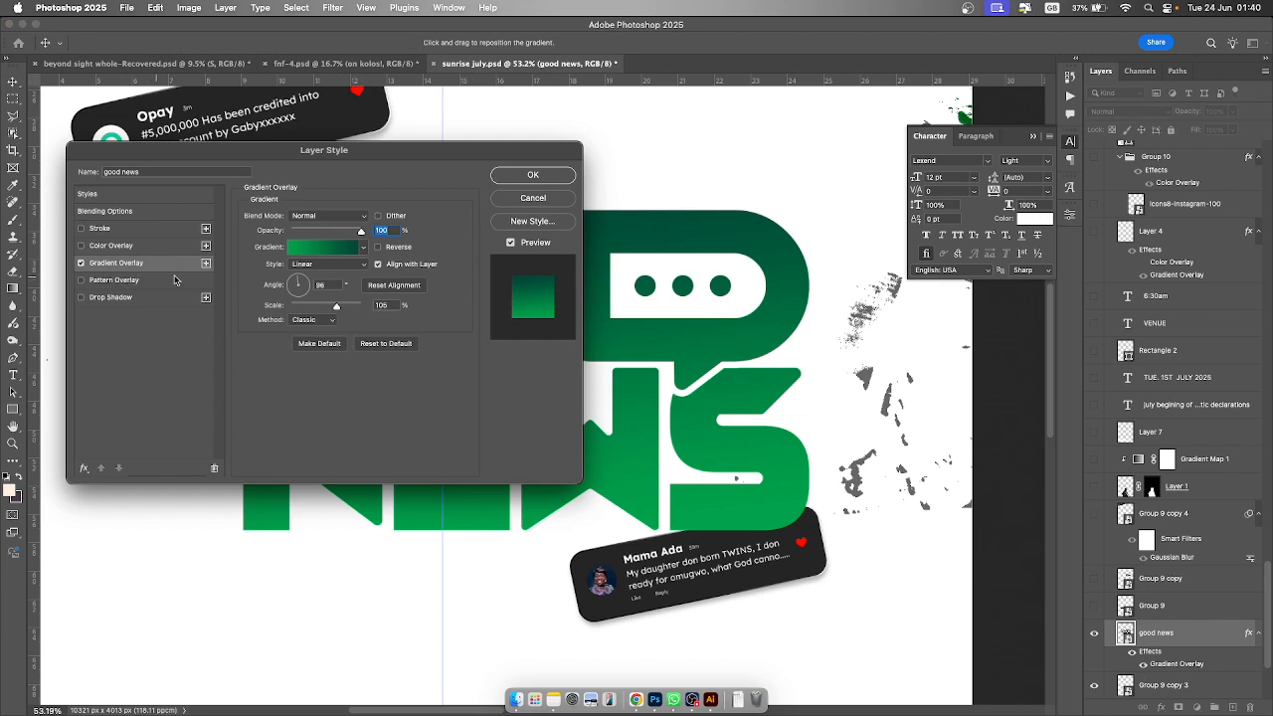
{"action": "left_click", "coordinate": [351, 249]}
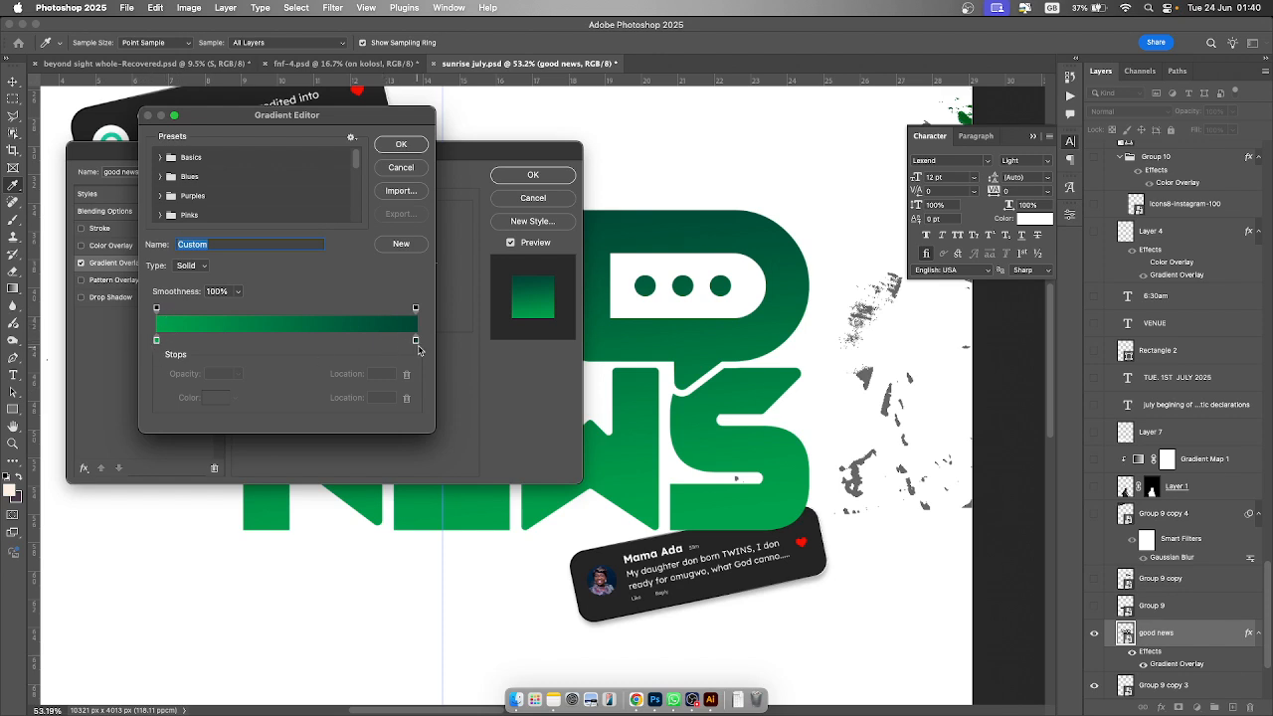
{"action": "left_click", "coordinate": [407, 145]}
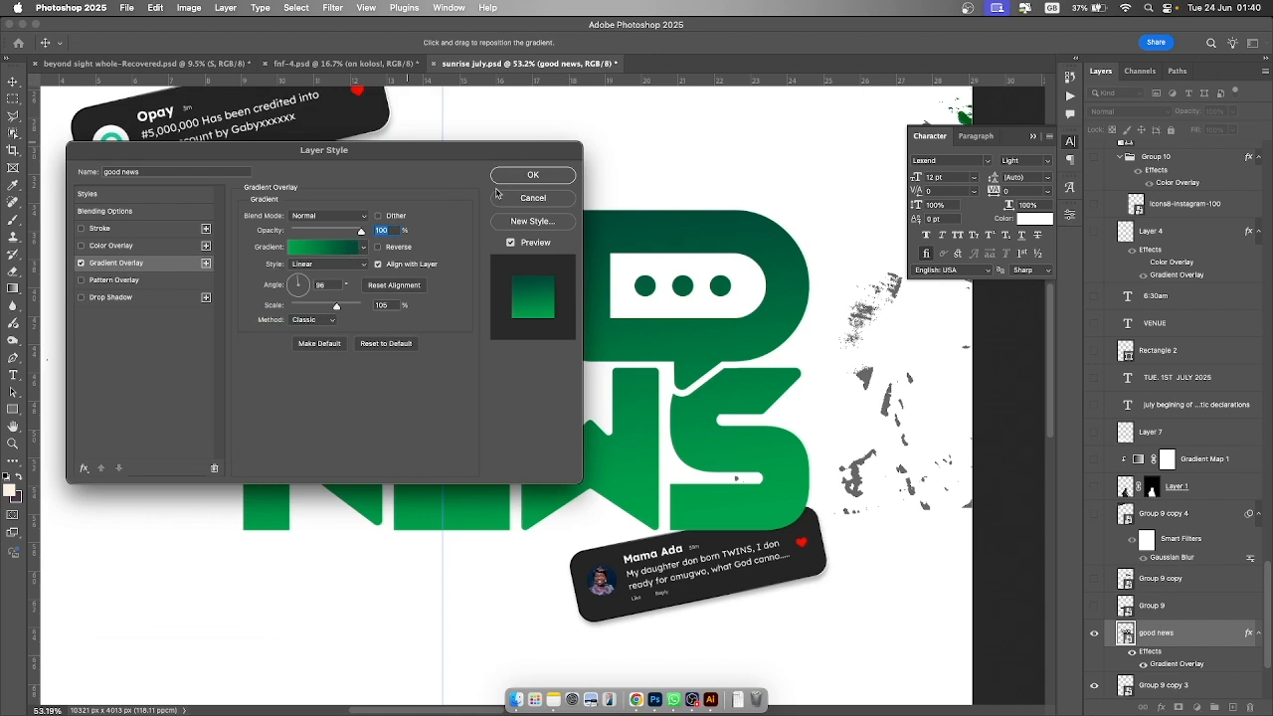
{"action": "left_click", "coordinate": [533, 175]}
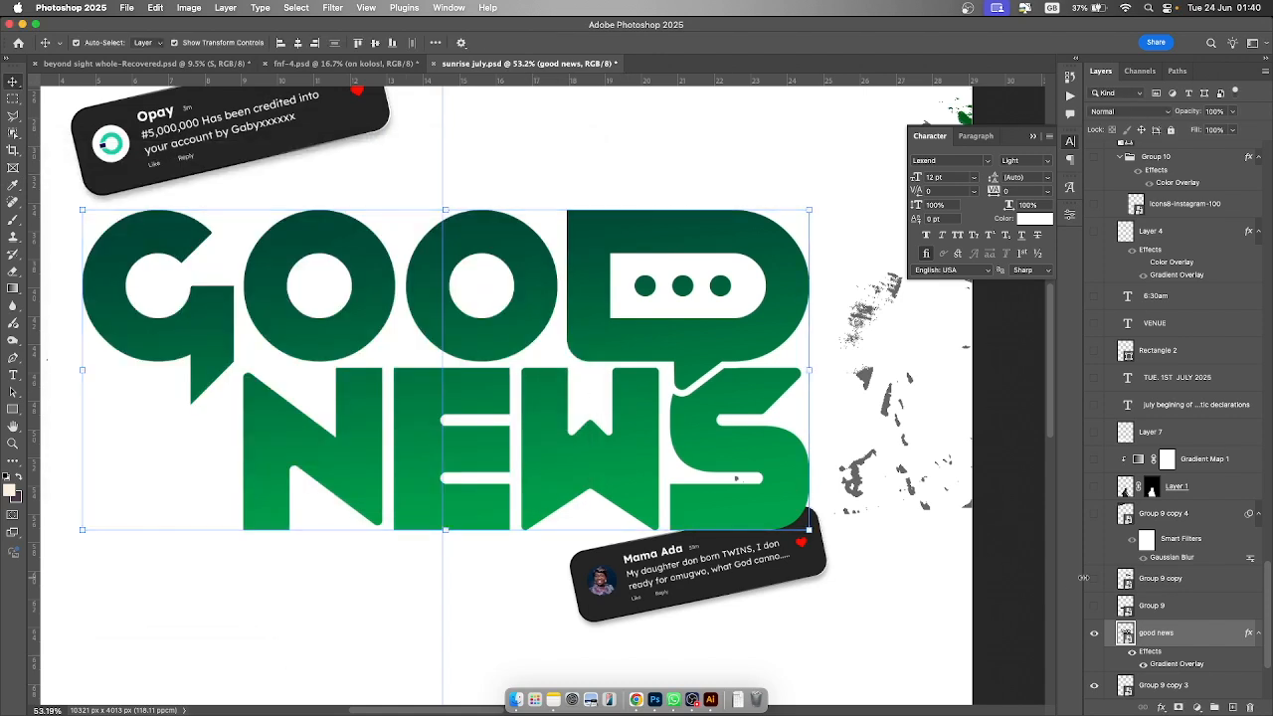
- Make Group 9, Group 9 copy and Group 9 copy 4 visible to show the Emeka, Brenda Immigration and blurred cards
{"action": "left_click", "coordinate": [1094, 605]}
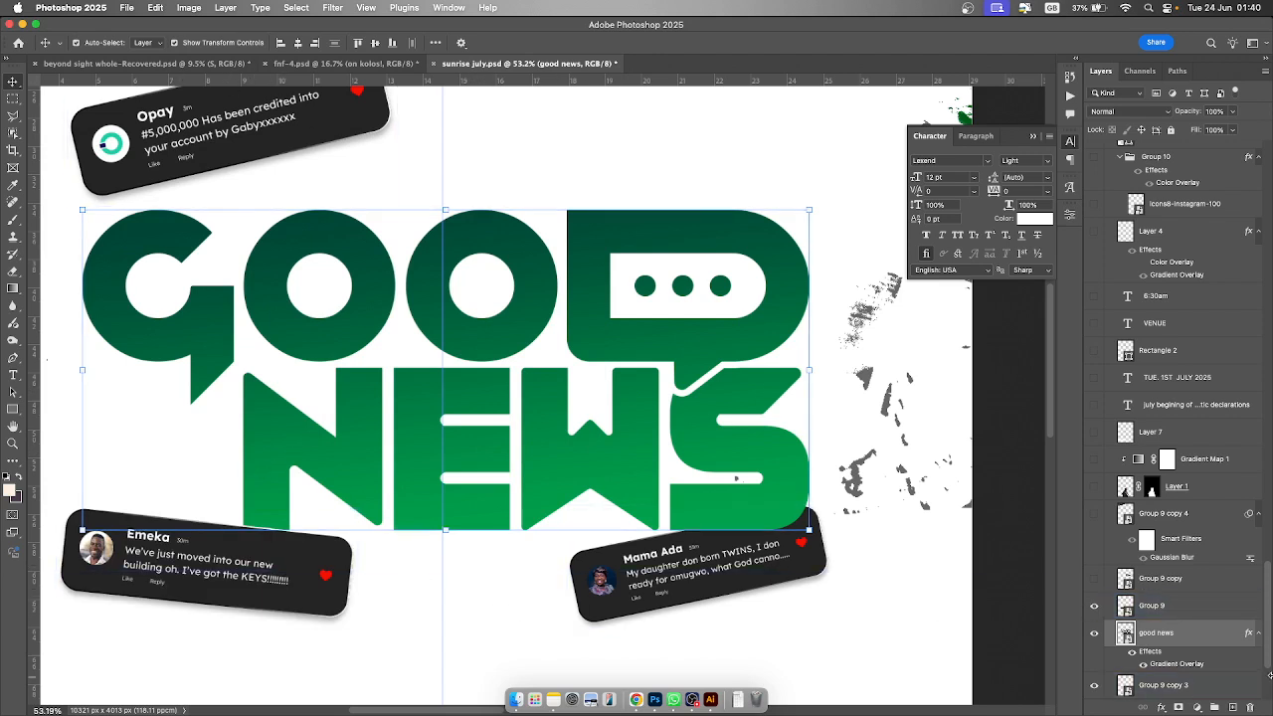
{"action": "left_click", "coordinate": [1095, 579]}
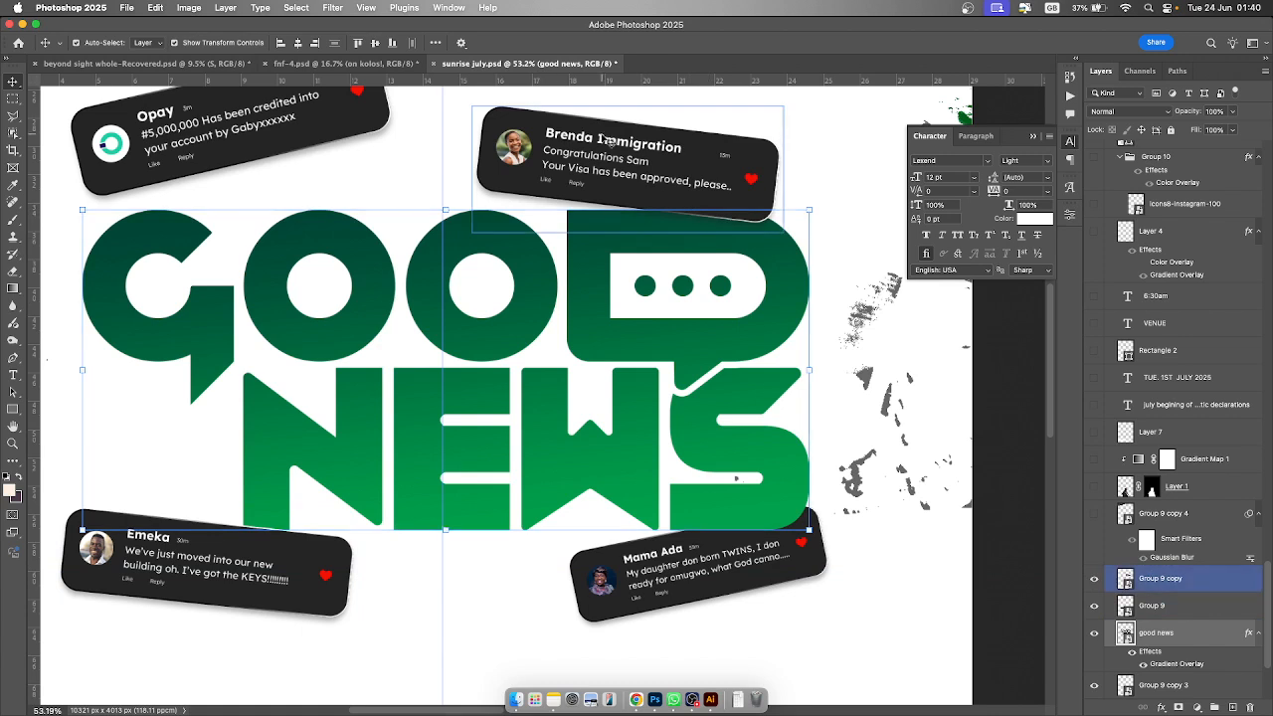
{"action": "left_click", "coordinate": [609, 167]}
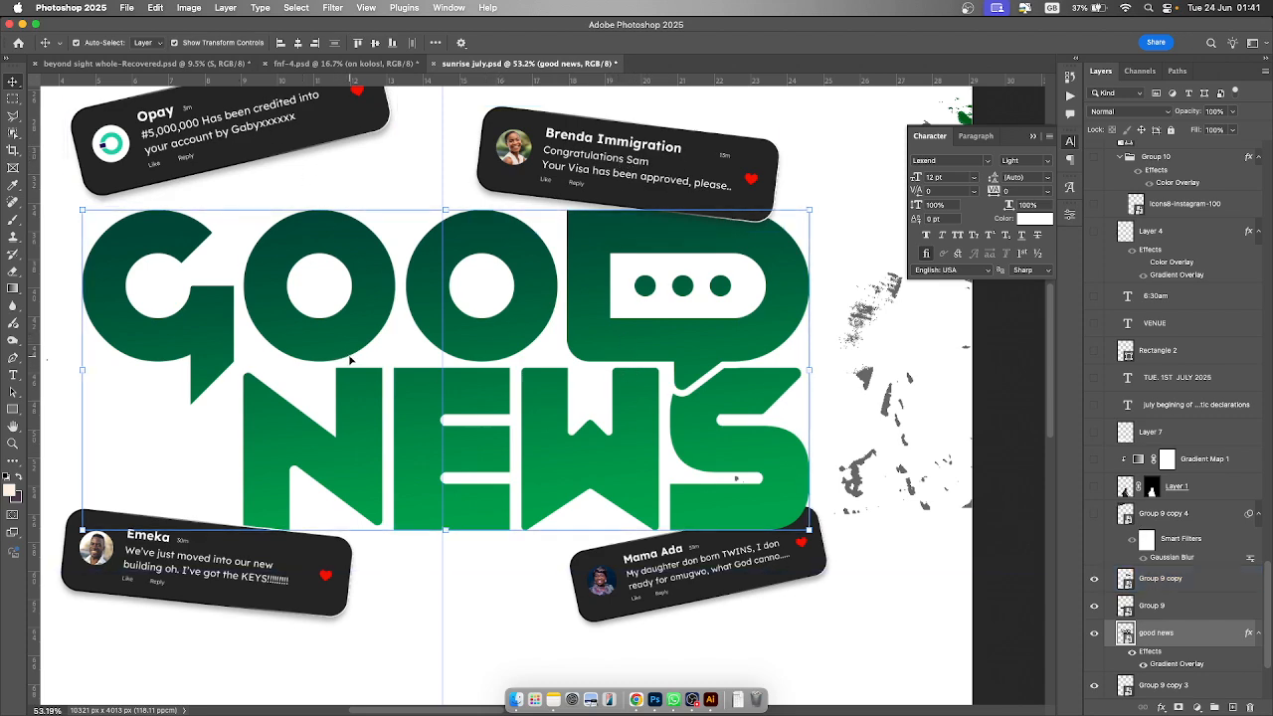
{"action": "scroll", "coordinate": [343, 358], "scroll_direction": "down", "scroll_amount": 3}
{"action": "scroll", "coordinate": [345, 358], "scroll_direction": "down", "scroll_amount": 3}
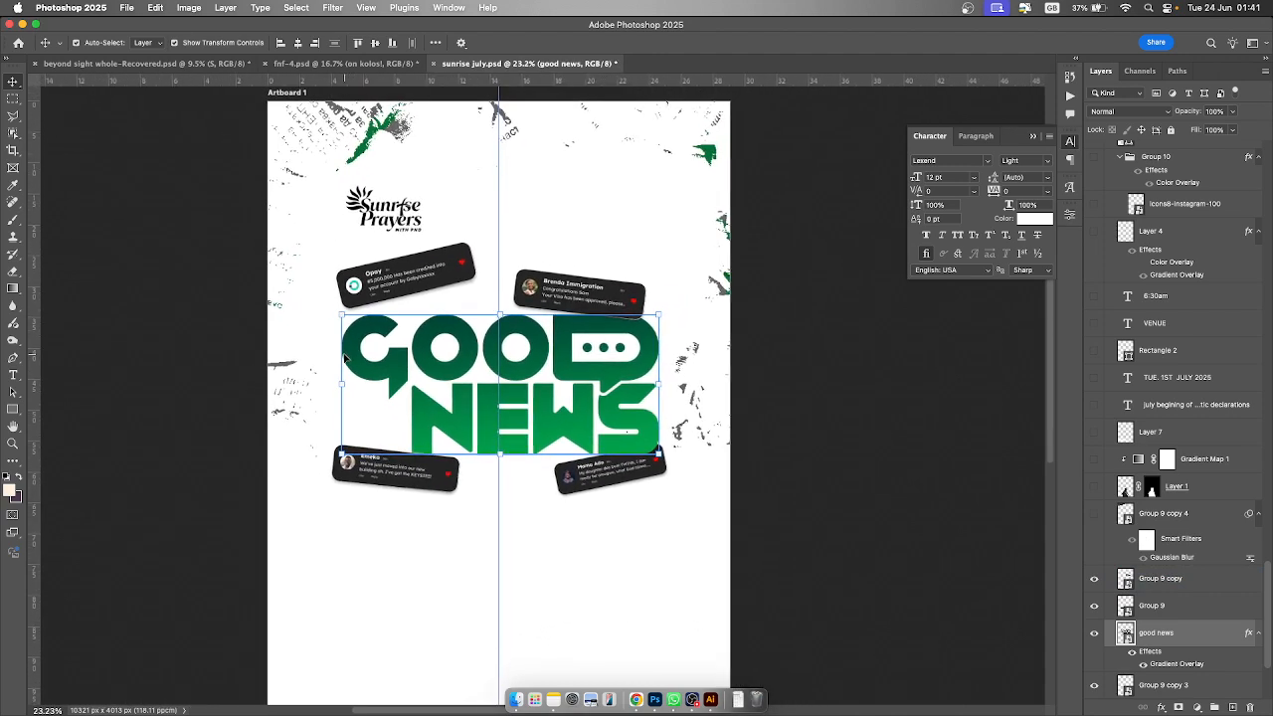
{"action": "scroll", "coordinate": [346, 359], "scroll_direction": "down", "scroll_amount": 2}
{"action": "scroll", "coordinate": [346, 359], "scroll_direction": "up", "scroll_amount": 1}
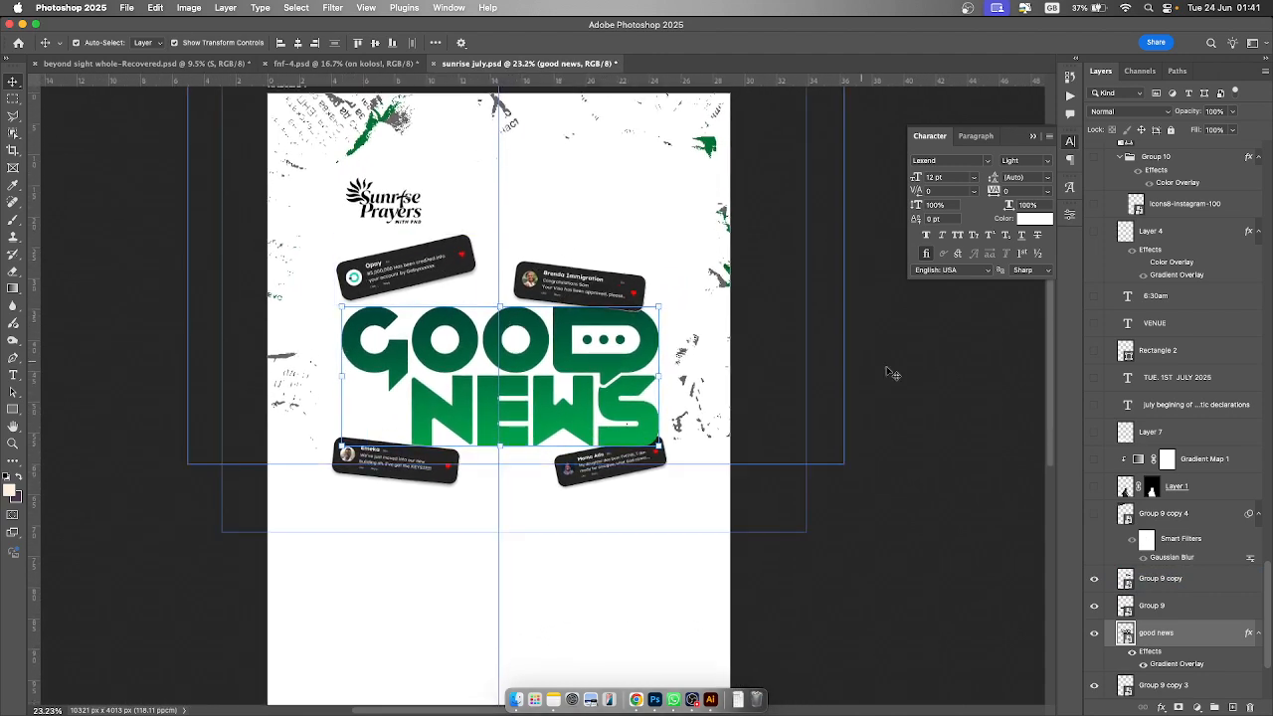
{"action": "left_click", "coordinate": [1097, 514]}
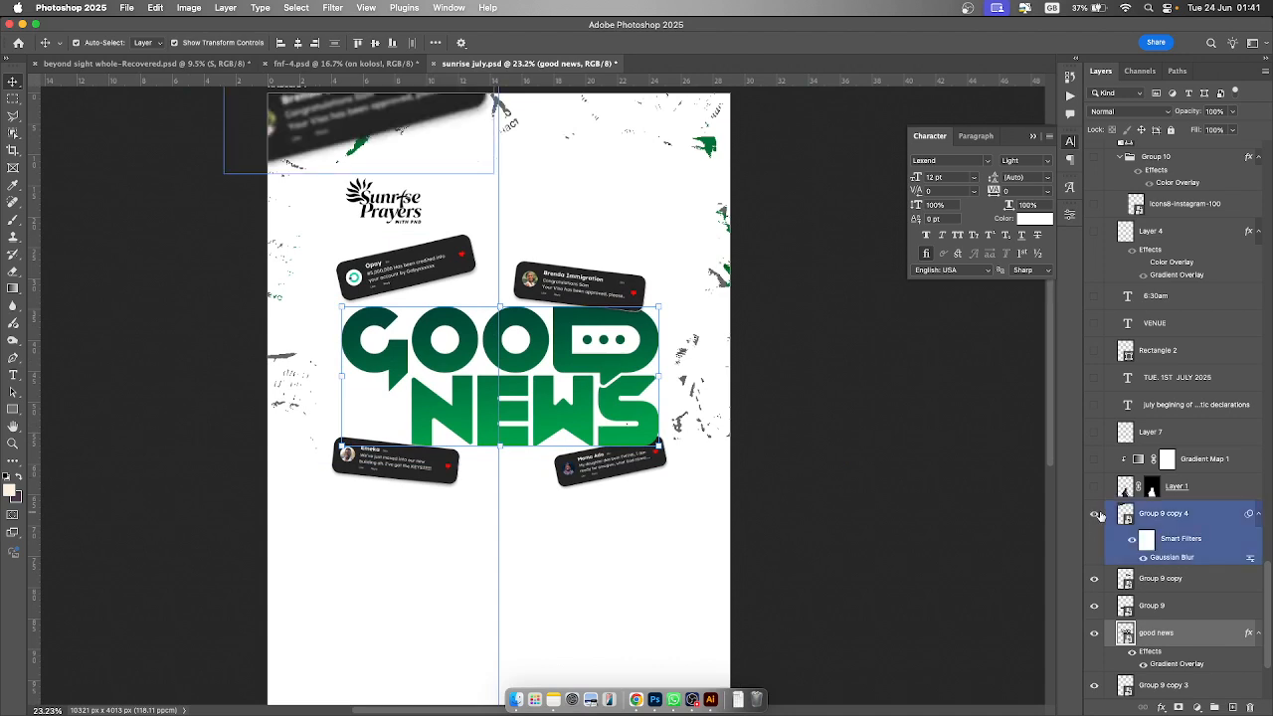
{"action": "left_click", "coordinate": [308, 123]}
{"action": "left_click", "coordinate": [585, 285]}
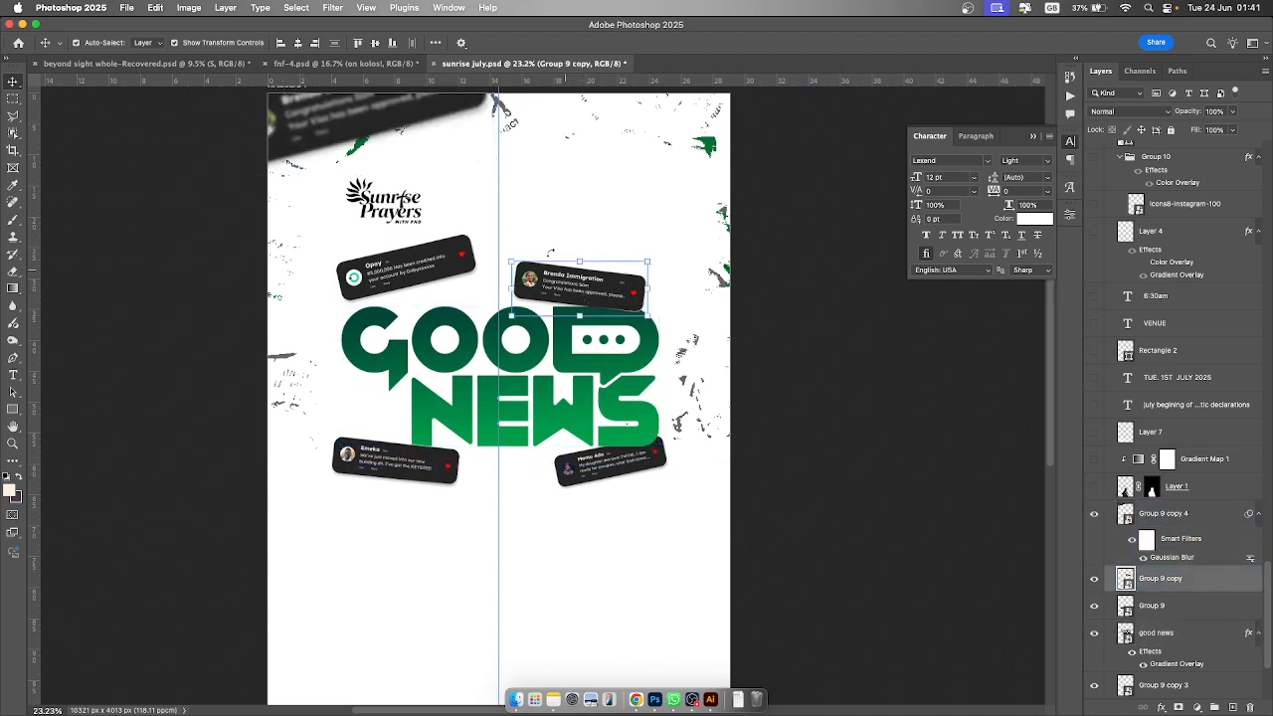
{"action": "left_click", "coordinate": [328, 124]}
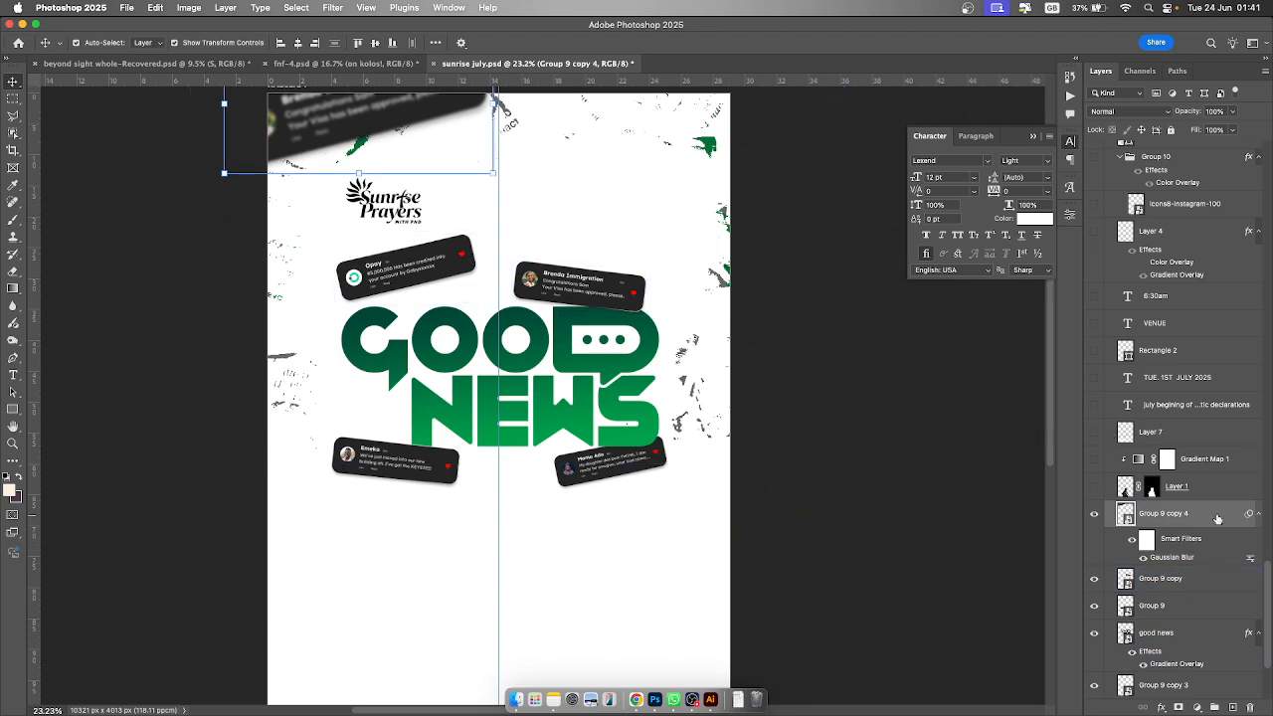
{"action": "left_click", "coordinate": [331, 7]}
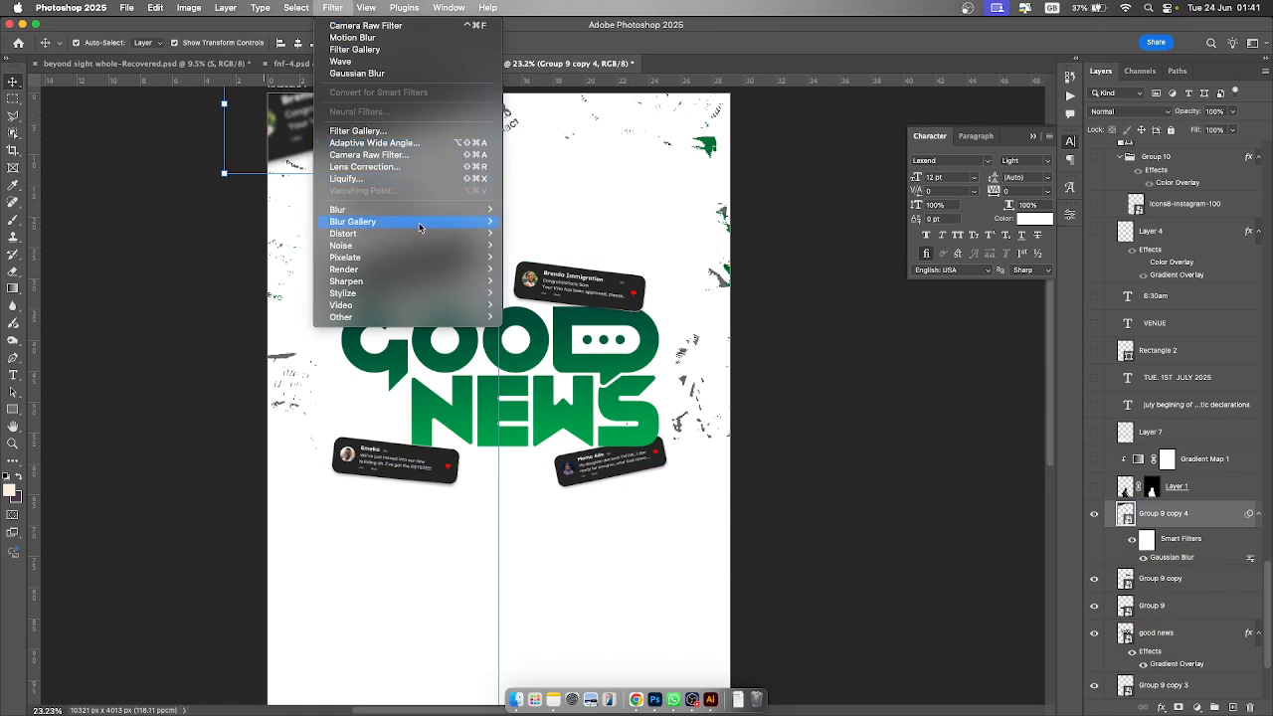
{"action": "mouse_move", "coordinate": [420, 215]}
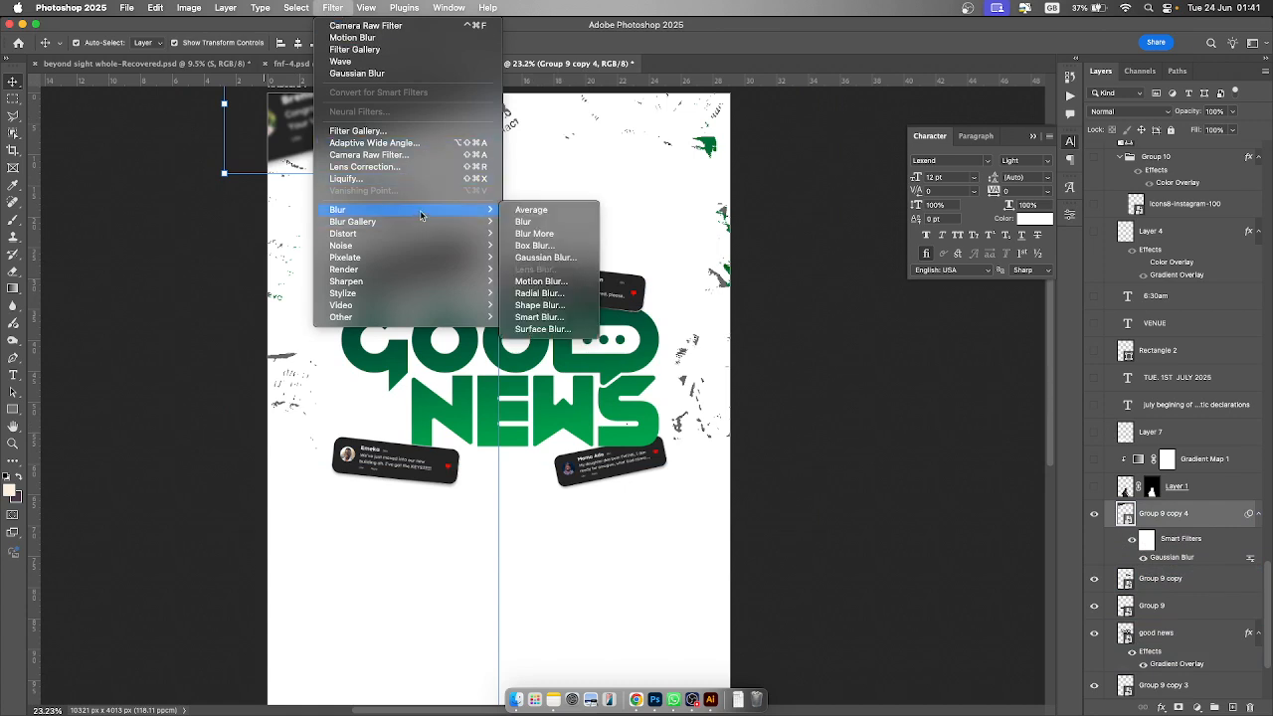
{"action": "left_click", "coordinate": [544, 257]}
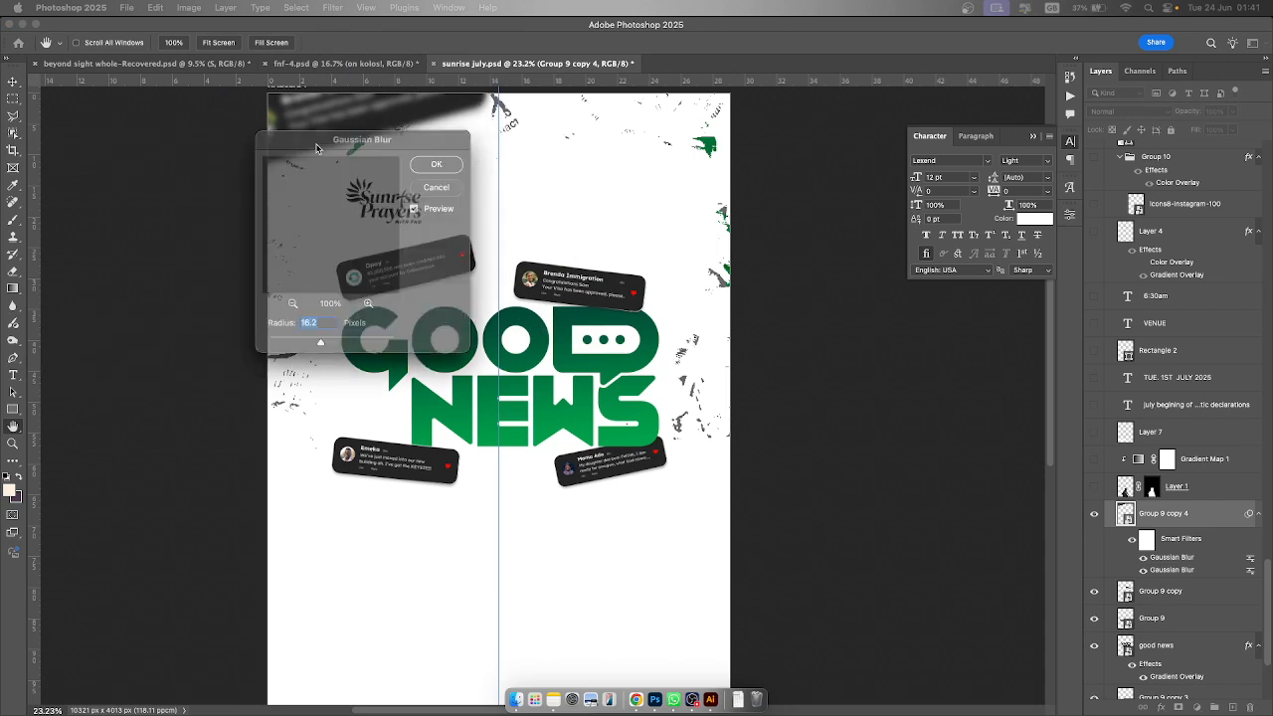
{"action": "left_click_drag", "start_coordinate": [373, 360], "coordinate": [338, 359]}
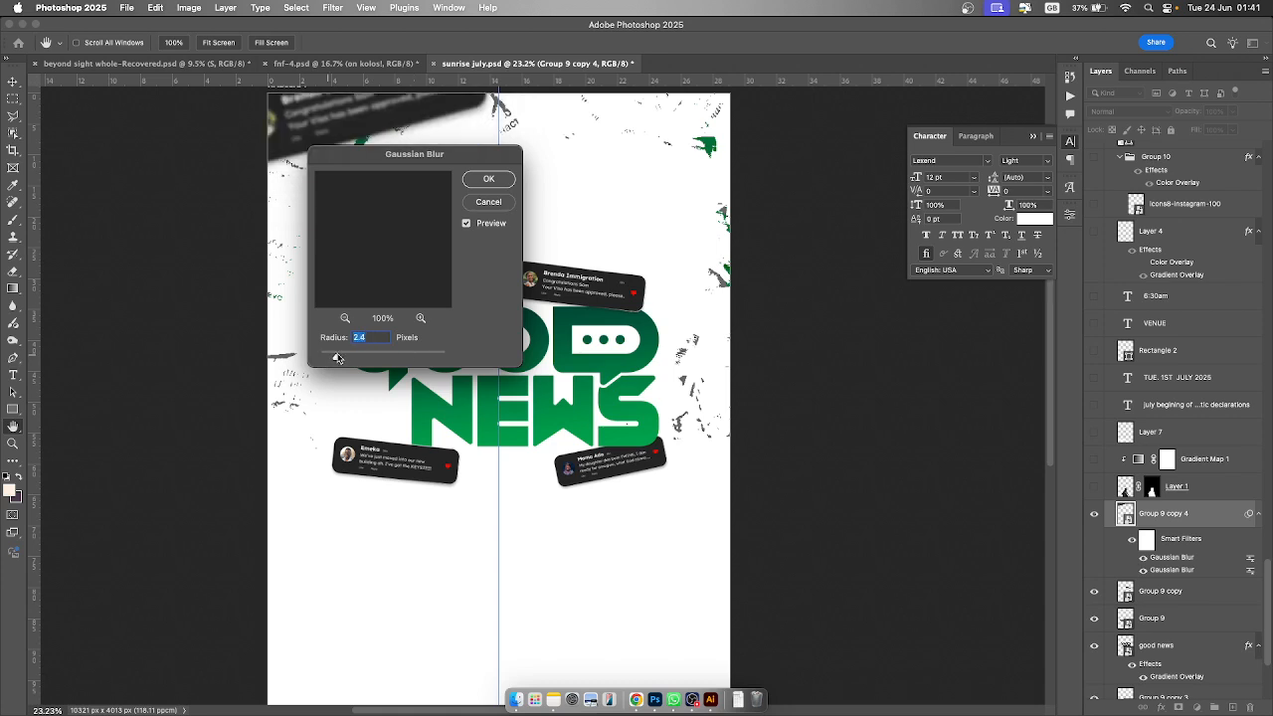
{"action": "left_click", "coordinate": [487, 202]}
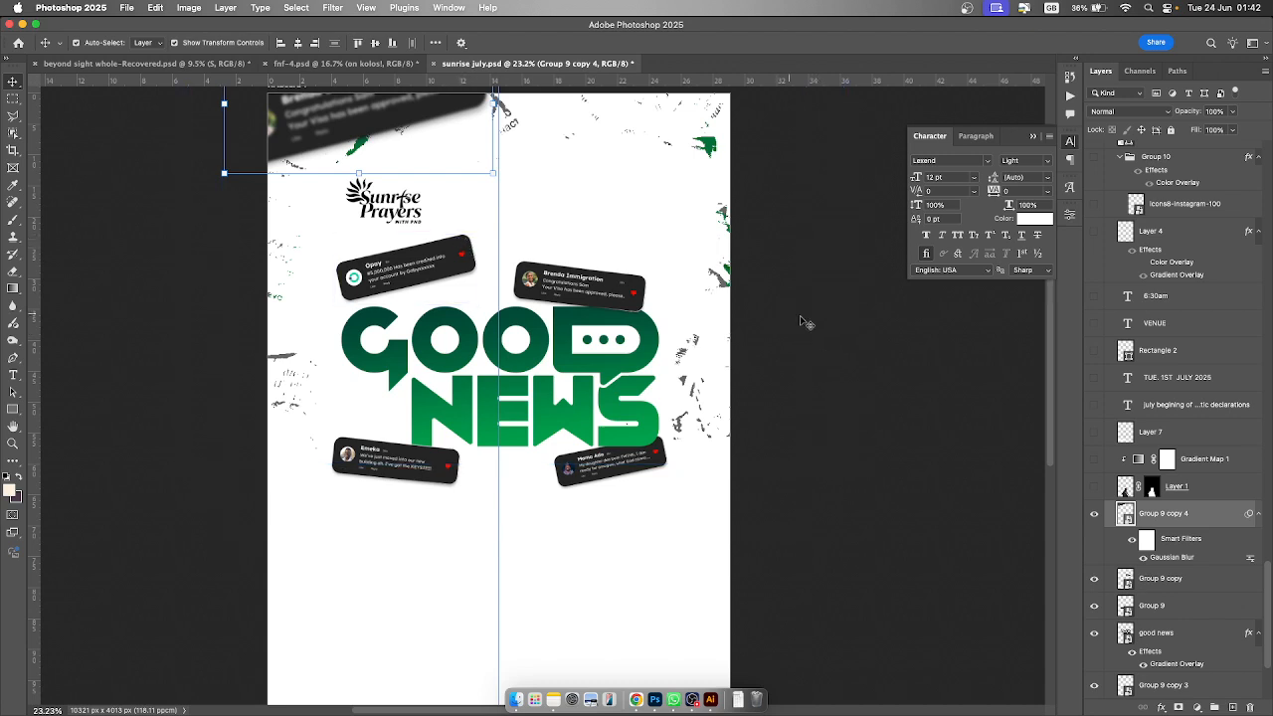
- Make the portrait Layer 1 and its Gradient Map 1 adjustment layer visible
{"action": "left_click", "coordinate": [1094, 487]}
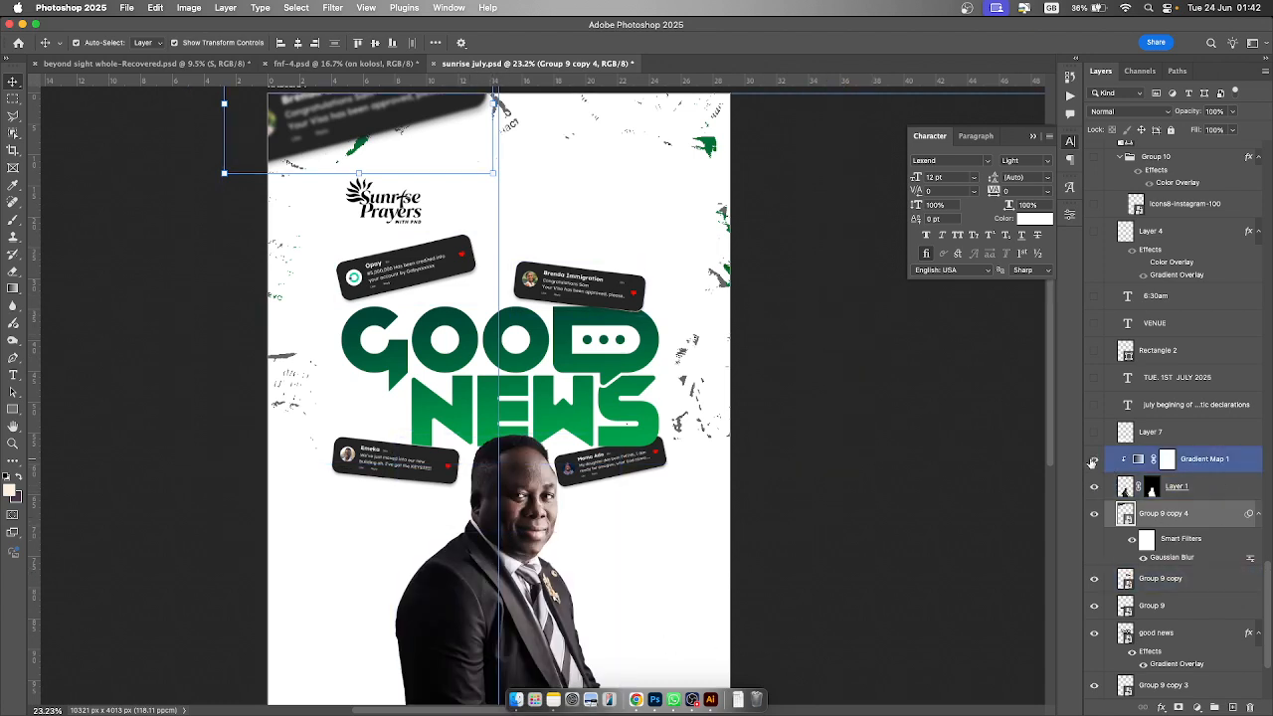
{"action": "left_click", "coordinate": [1094, 461]}
{"action": "left_click", "coordinate": [1192, 487]}
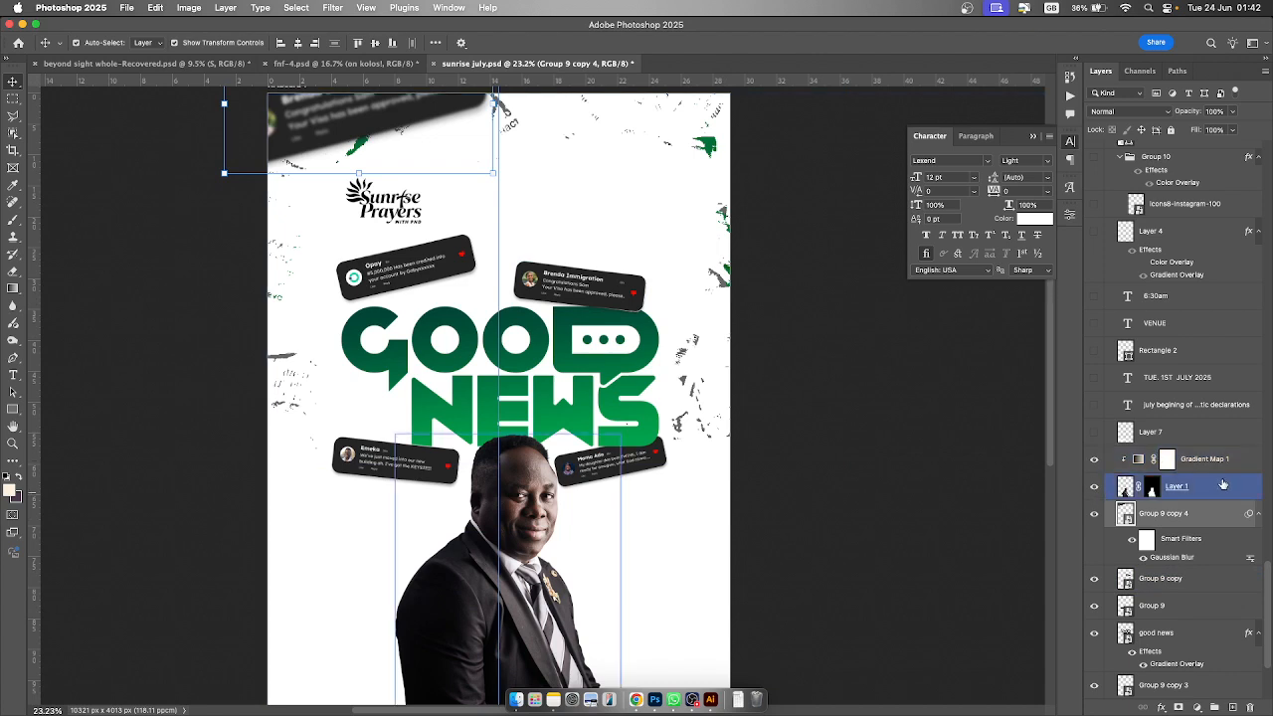
- Open Gradient Map 1's properties and gradient editor to examine them, toggling Reverse off and back on
{"action": "left_click", "coordinate": [1144, 460]}
{"action": "double_click", "coordinate": [1138, 461]}
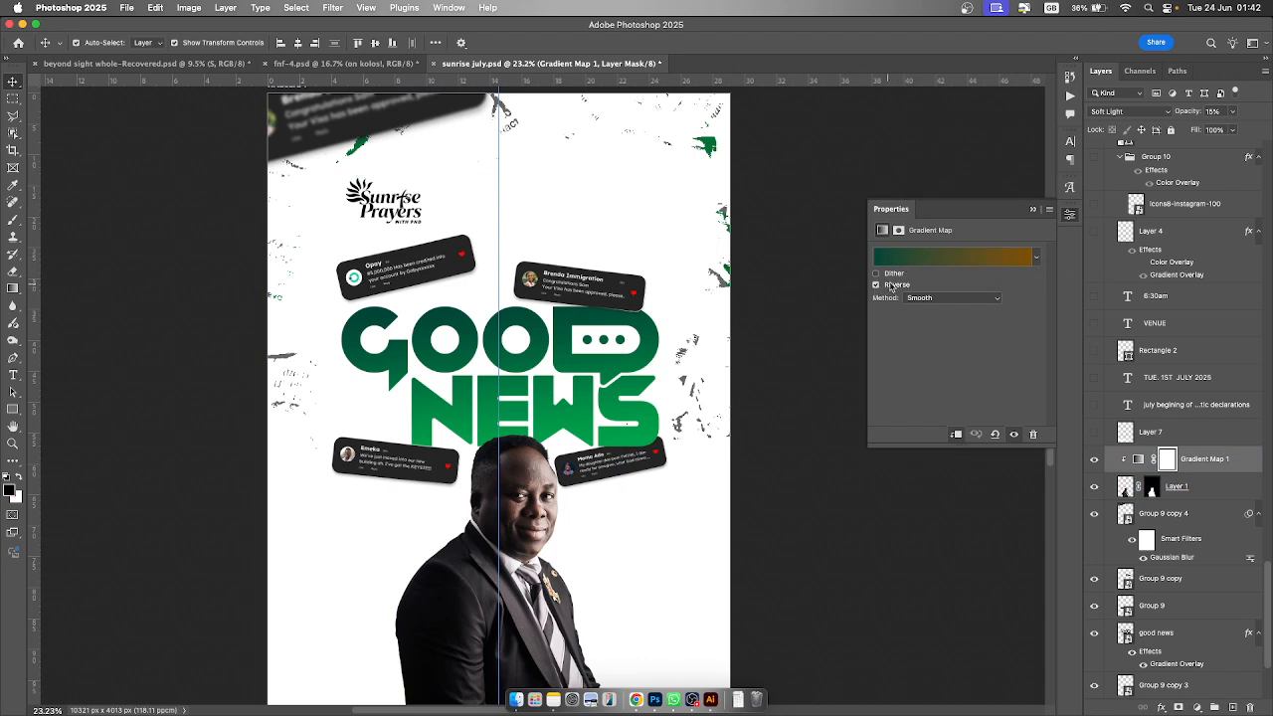
{"action": "left_click", "coordinate": [942, 257]}
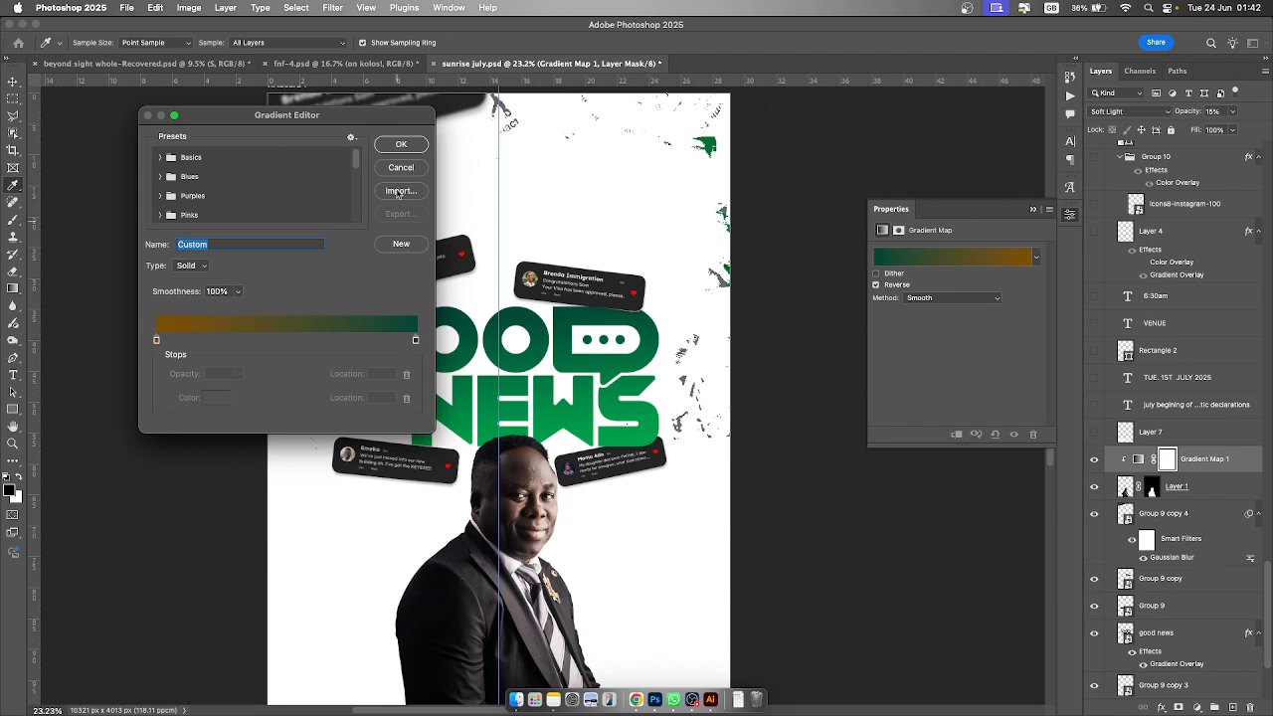
{"action": "left_click", "coordinate": [400, 147]}
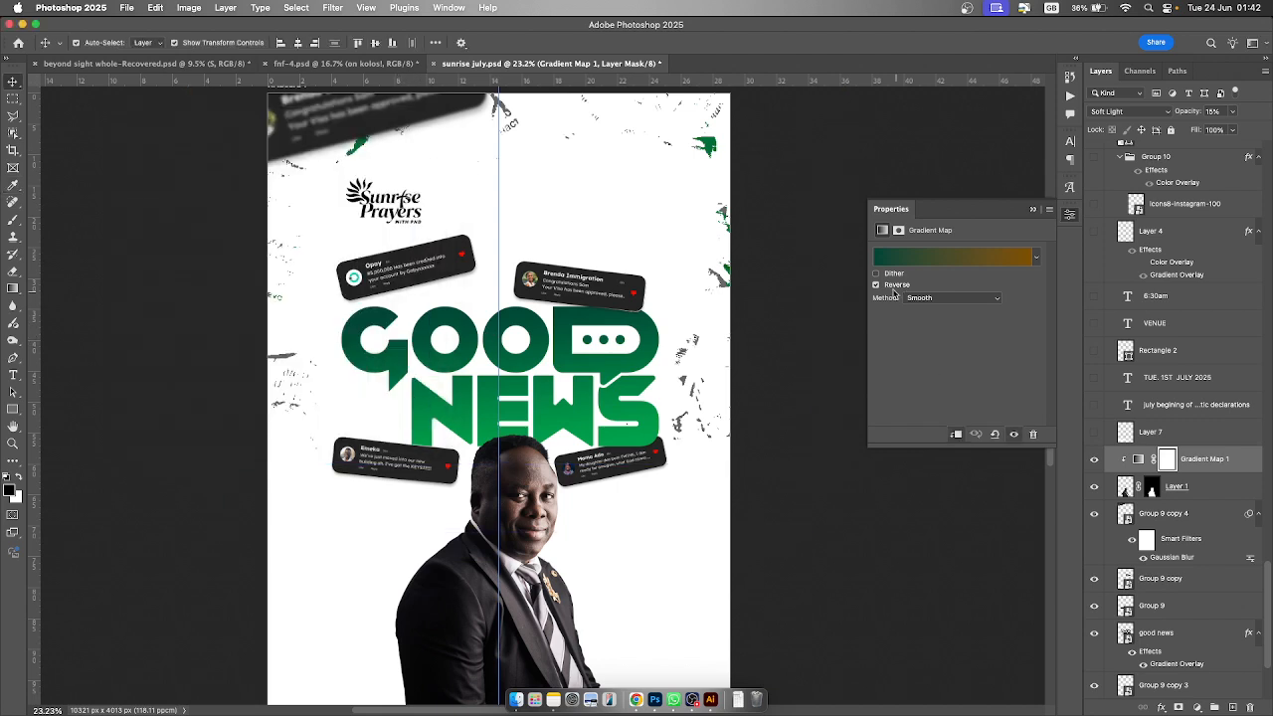
{"action": "left_click", "coordinate": [876, 286]}
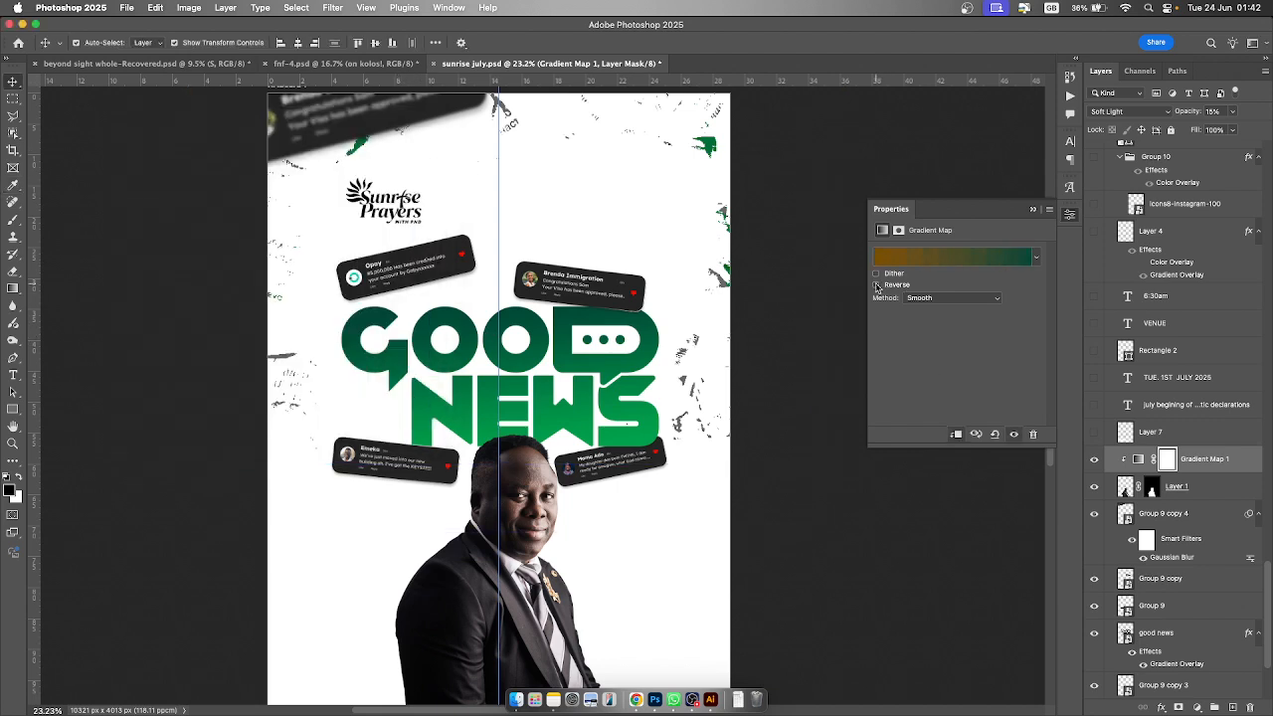
{"action": "left_click", "coordinate": [876, 285]}
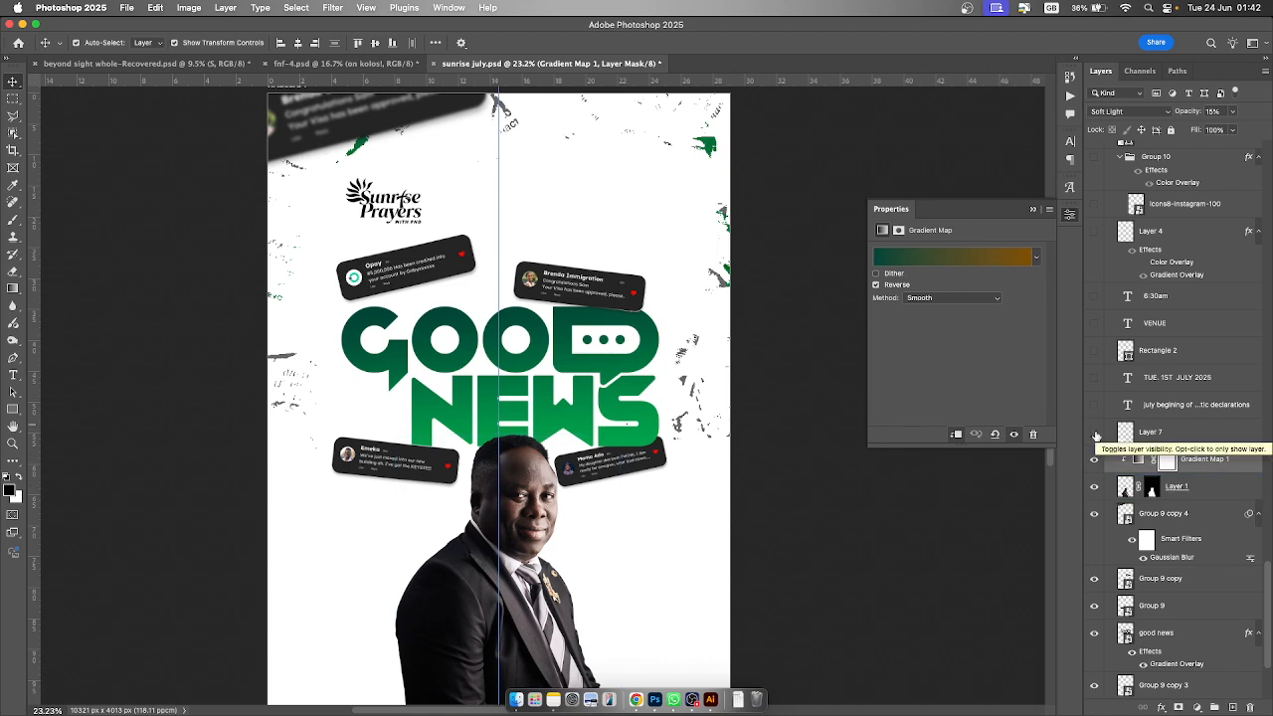
- Make Layer 7's white fade and the July begining month prayers text layer visible, selecting the text layer
{"action": "left_click", "coordinate": [1095, 435]}
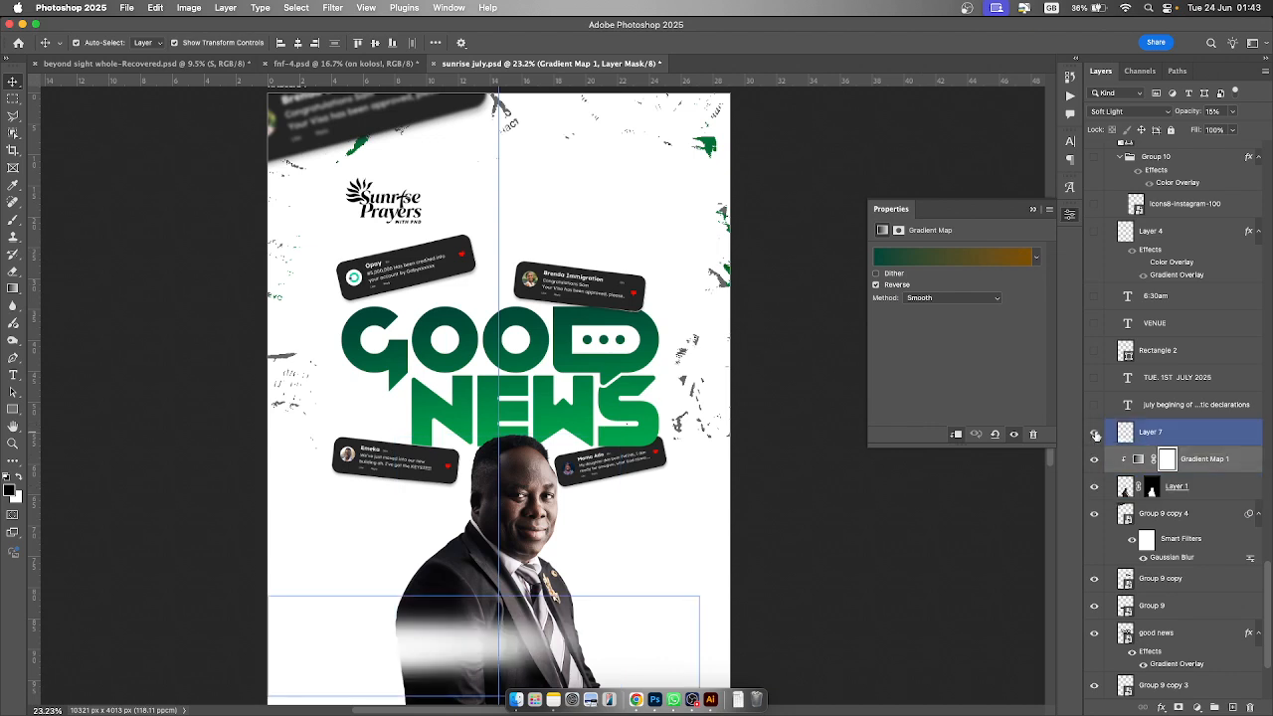
{"action": "left_click", "coordinate": [818, 568]}
{"action": "left_click", "coordinate": [1095, 406]}
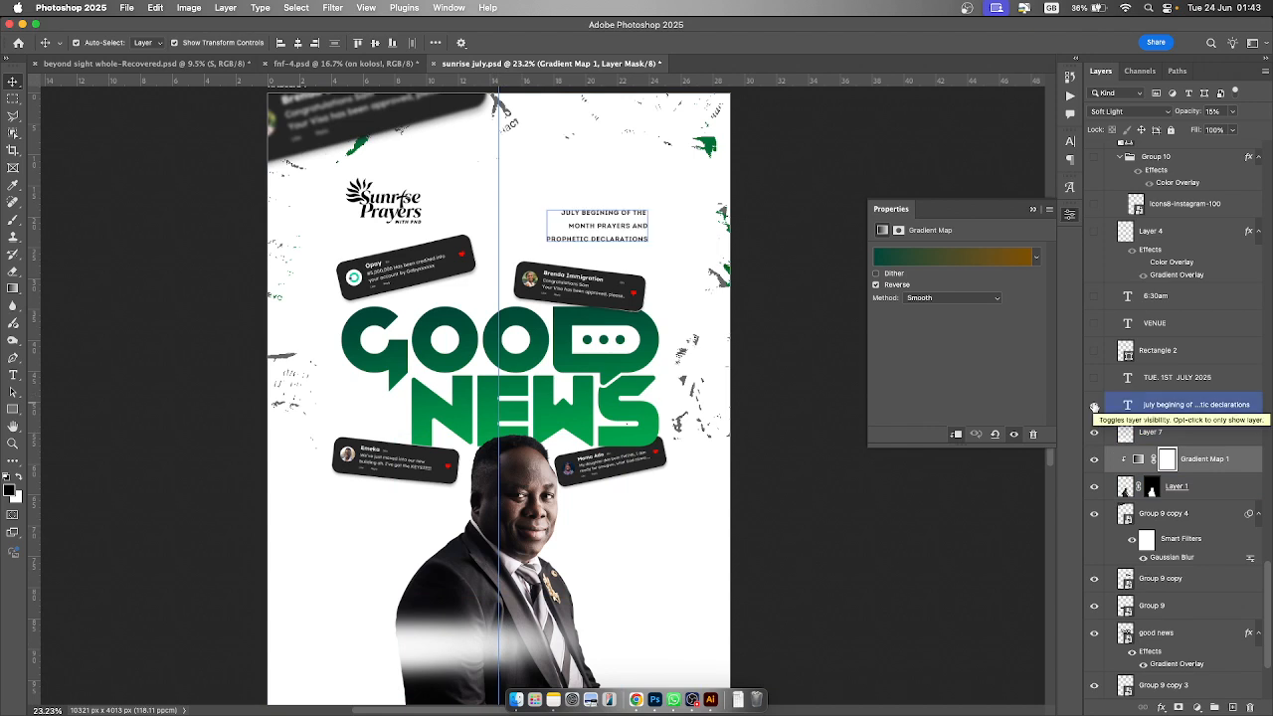
{"action": "left_click", "coordinate": [1173, 405]}
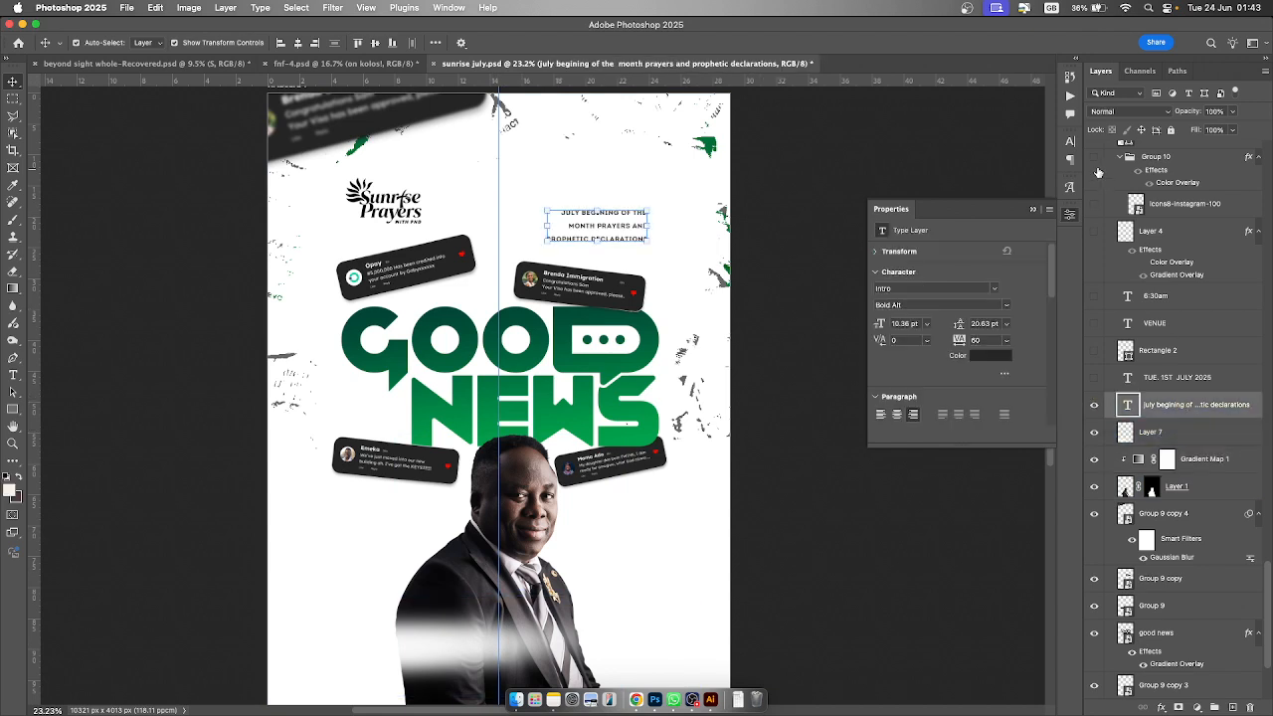
- Make the TUE. 1ST JULY 2025 text, Rectangle 2, VENUE and 6:30am layers visible
{"action": "left_click", "coordinate": [1093, 380]}
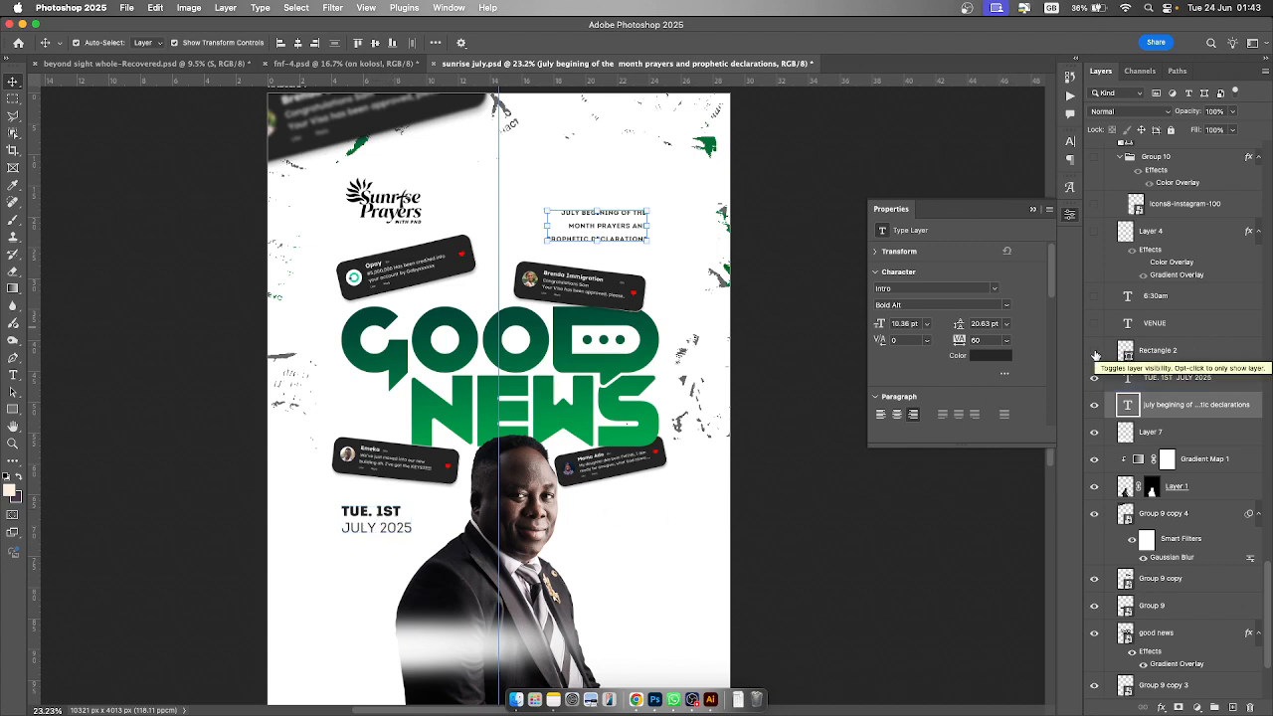
{"action": "left_click", "coordinate": [1095, 351]}
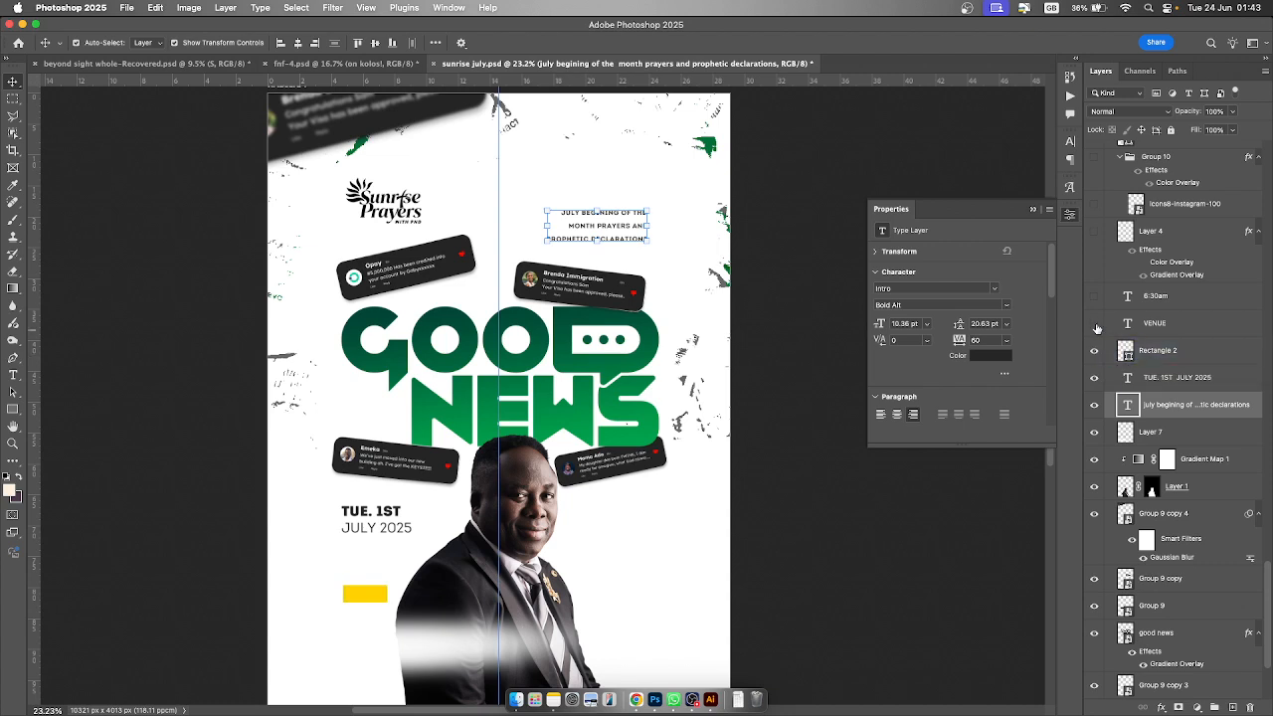
{"action": "left_click", "coordinate": [1095, 323]}
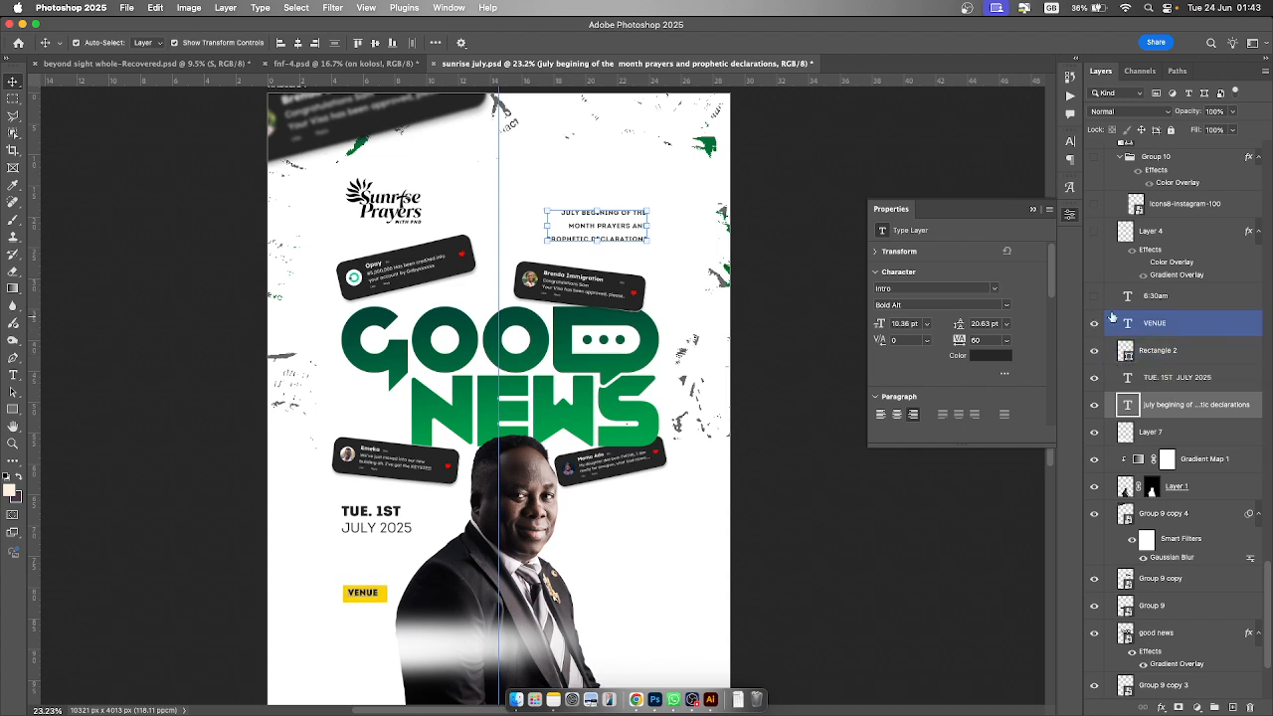
{"action": "left_click", "coordinate": [1094, 299]}
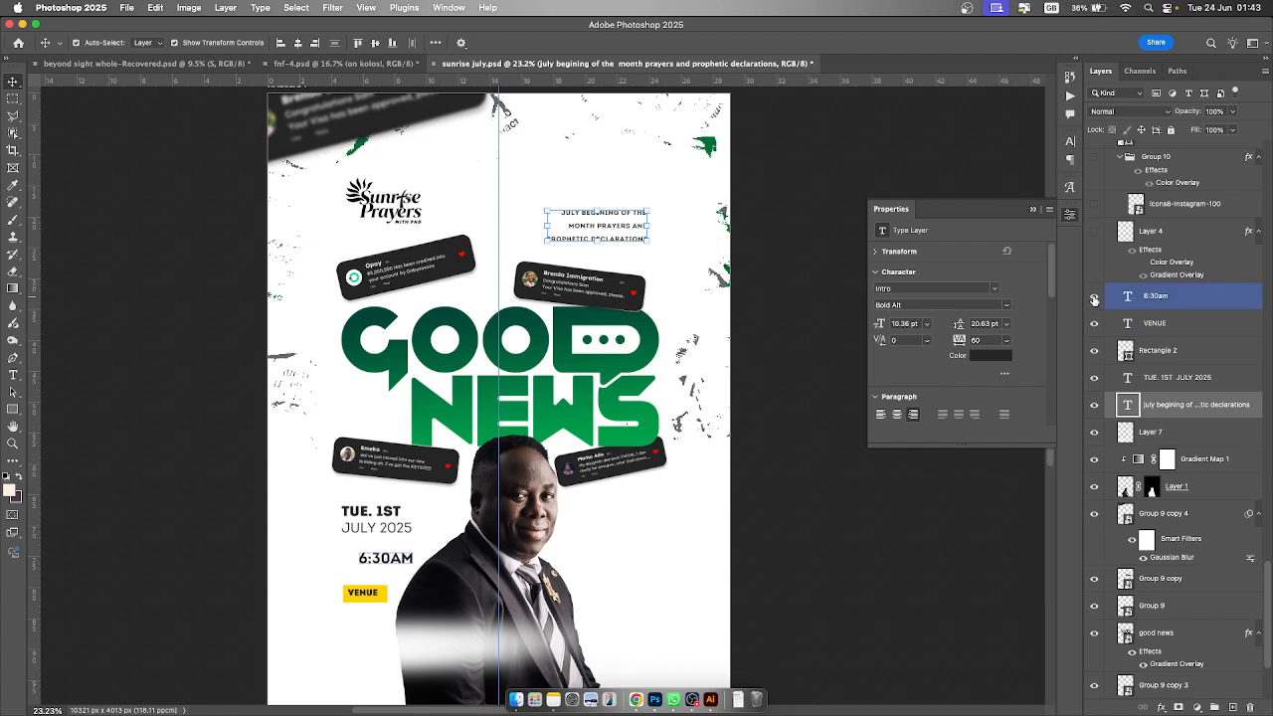
- Make Layer 4's oval, the Group 10 social icons, Rectangle 4 and the Host text layers visible
{"action": "left_click", "coordinate": [1094, 233]}
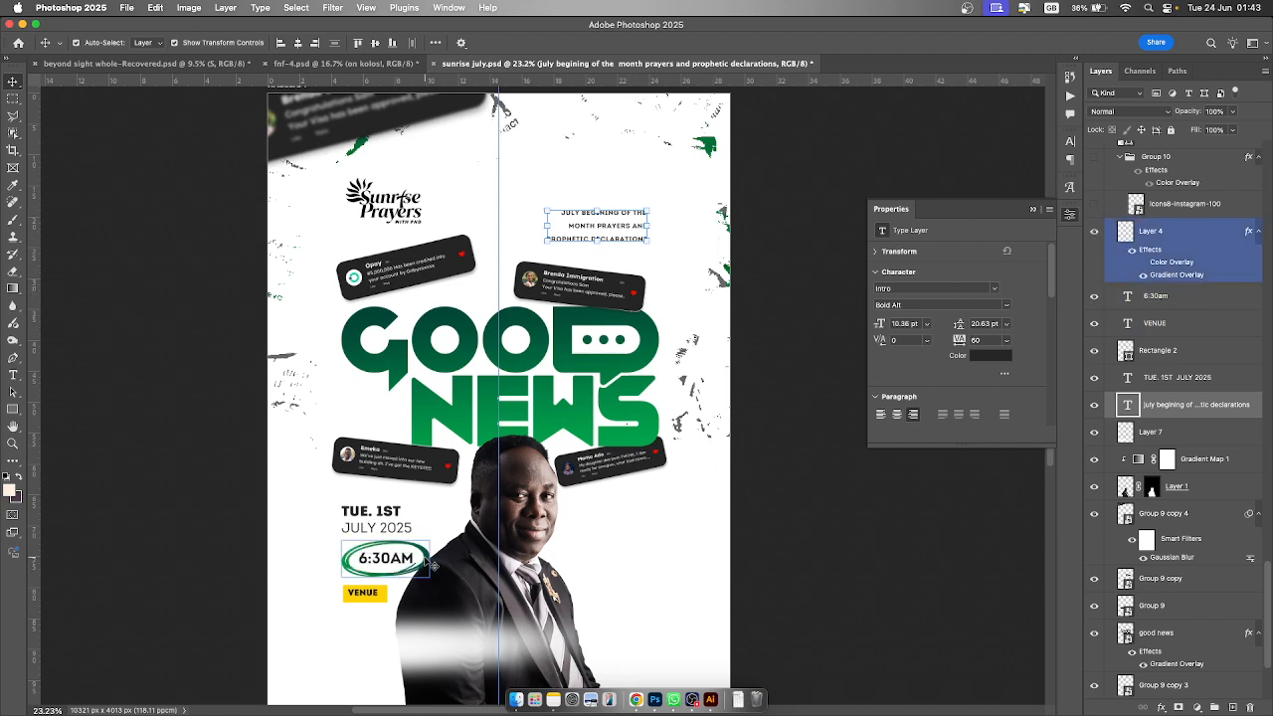
{"action": "left_click", "coordinate": [428, 563]}
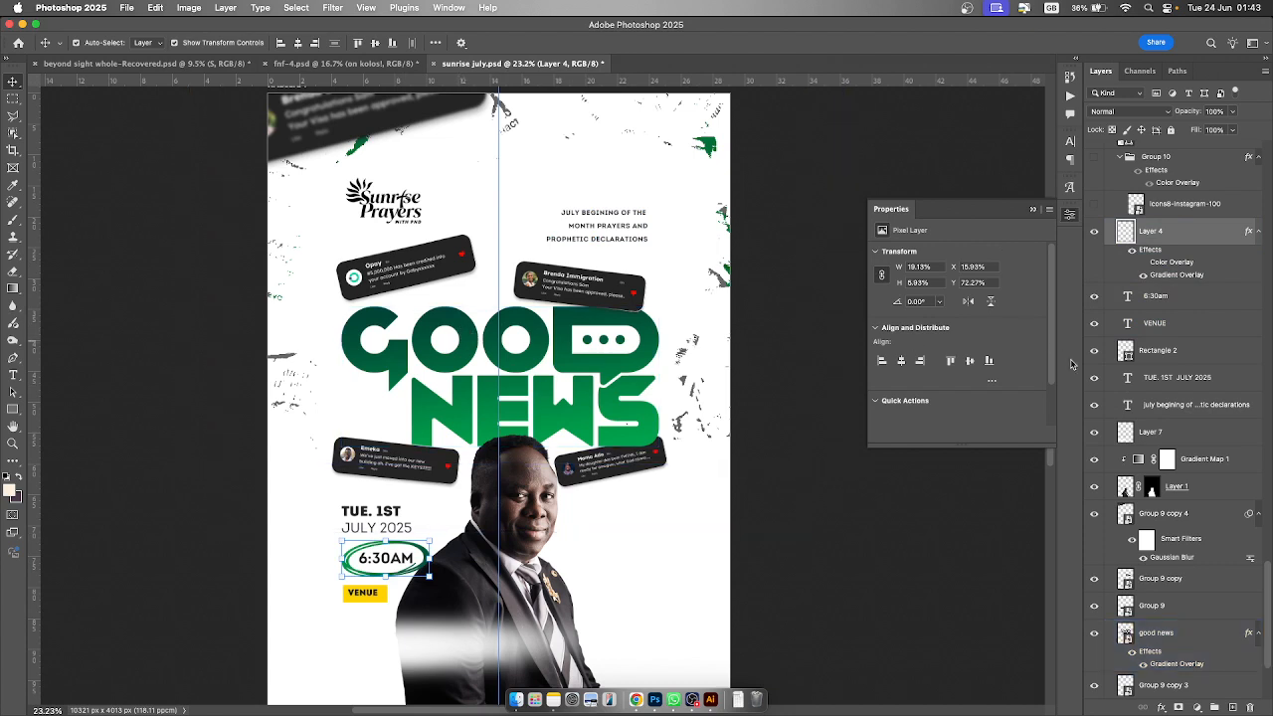
{"action": "scroll", "coordinate": [1192, 353], "scroll_direction": "up", "scroll_amount": 4}
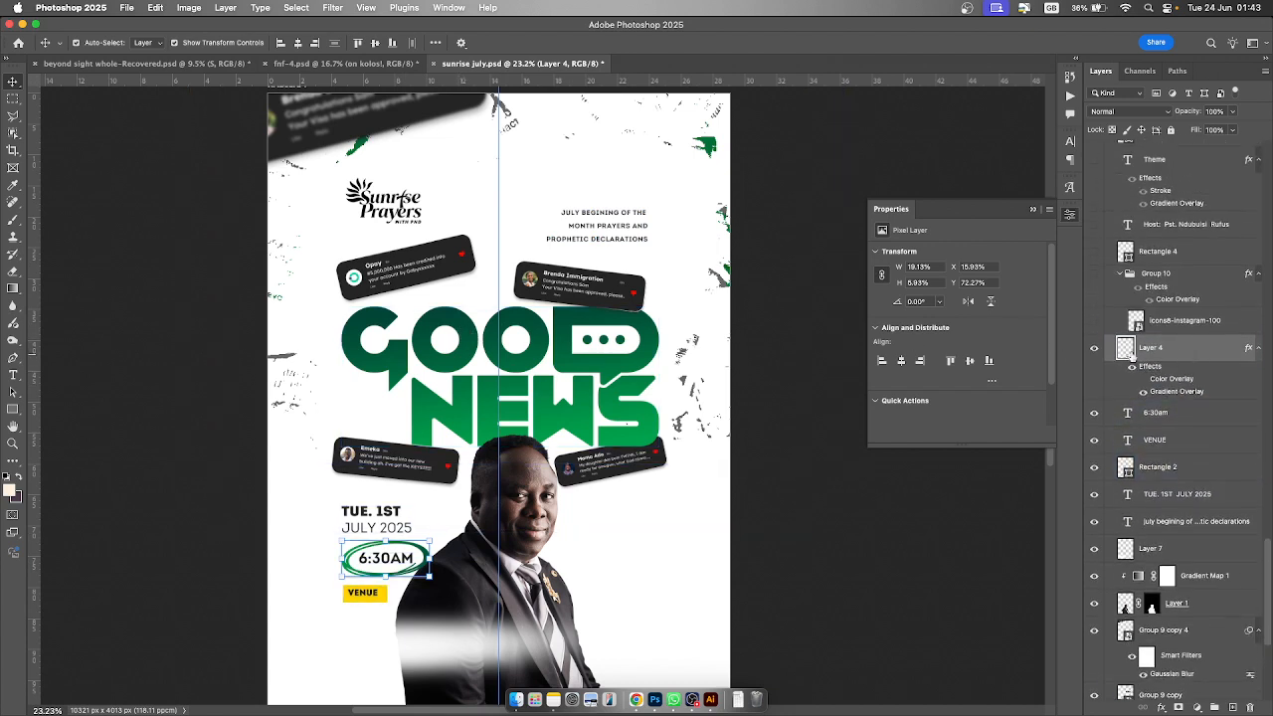
{"action": "left_click", "coordinate": [1093, 321]}
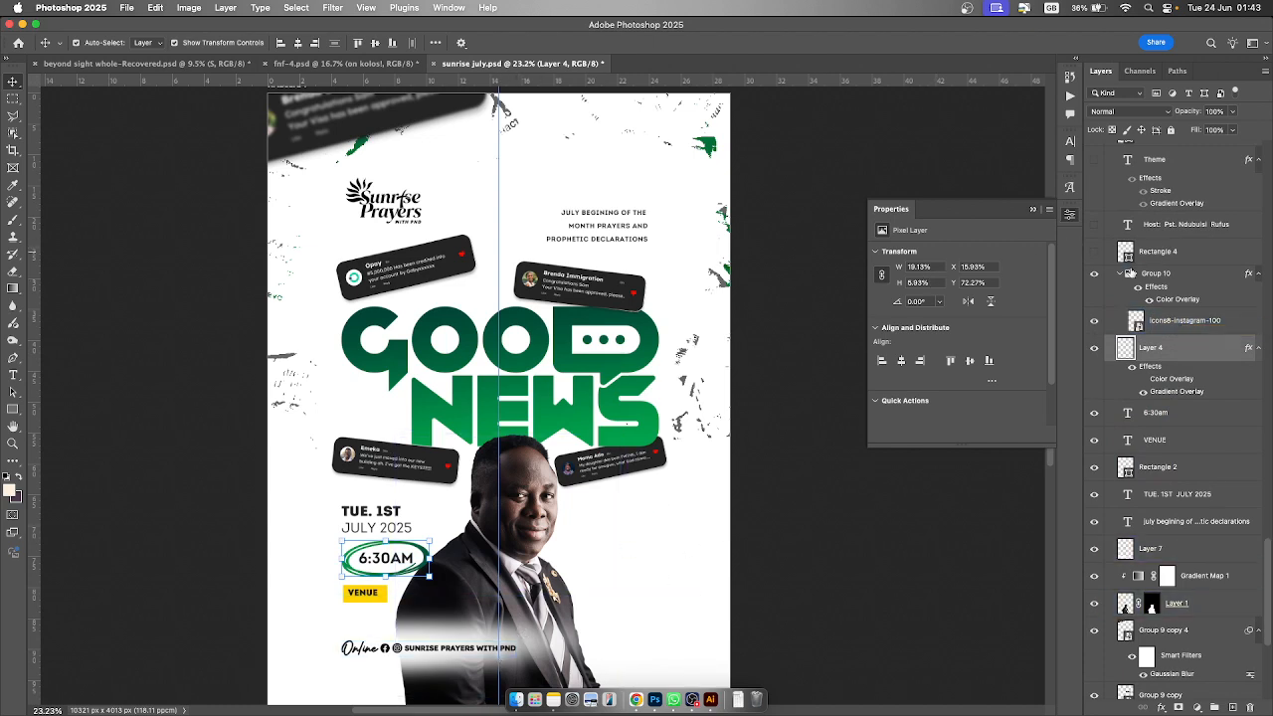
{"action": "left_click", "coordinate": [1095, 256]}
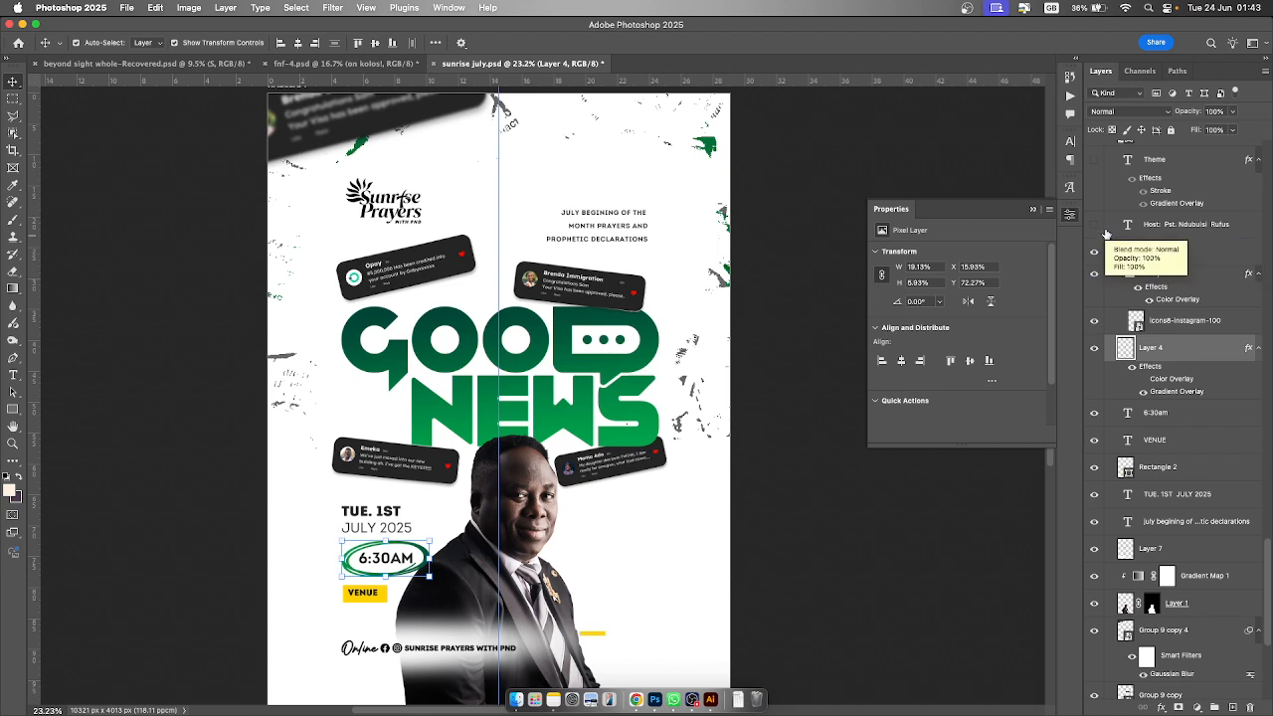
{"action": "left_click", "coordinate": [1094, 224]}
{"action": "left_click", "coordinate": [588, 602]}
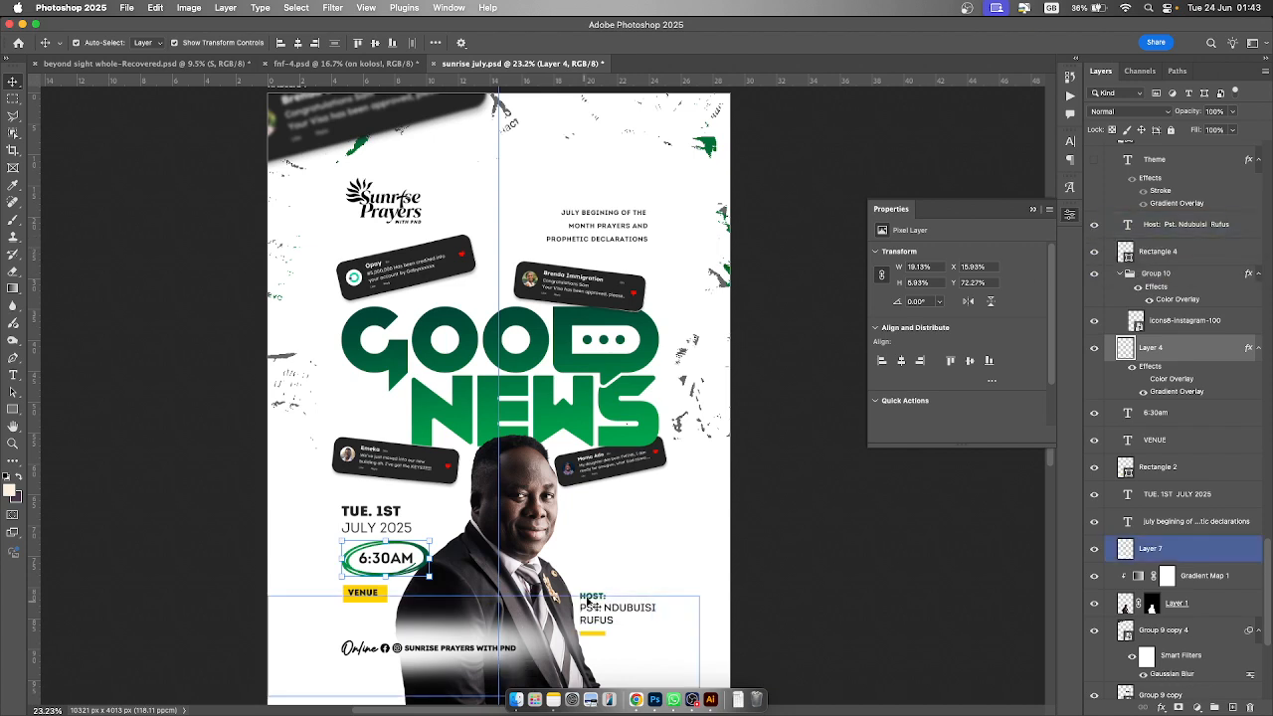
- Make the Theme text layer visible and select it
{"action": "left_click", "coordinate": [1239, 403]}
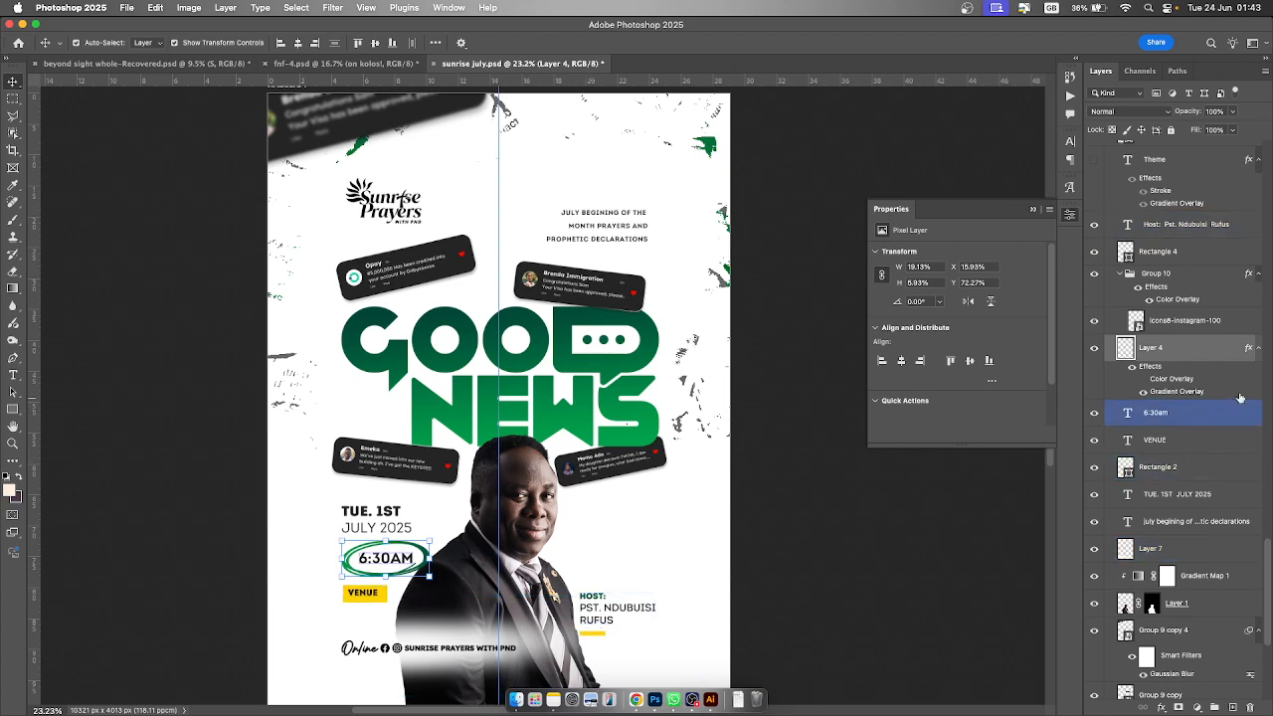
{"action": "scroll", "coordinate": [1234, 398], "scroll_direction": "up", "scroll_amount": 5}
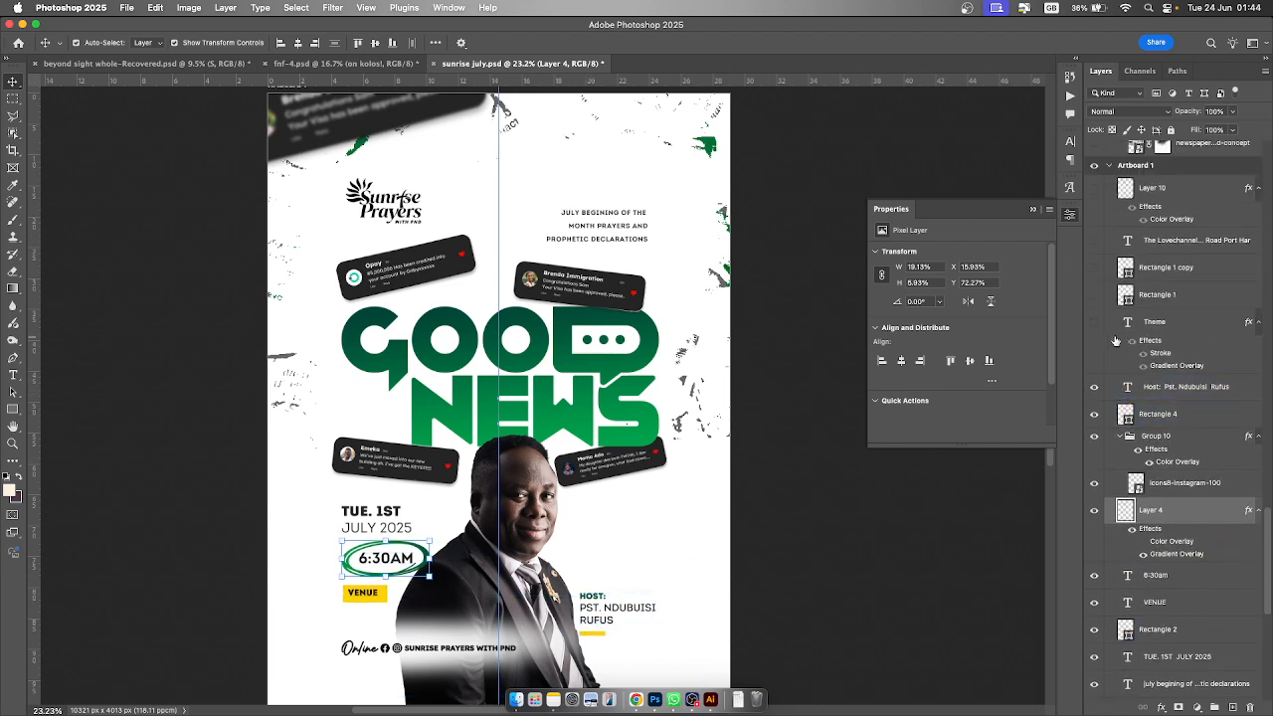
{"action": "left_click", "coordinate": [1095, 322]}
{"action": "left_click", "coordinate": [1174, 322]}
{"action": "left_click", "coordinate": [418, 426]}
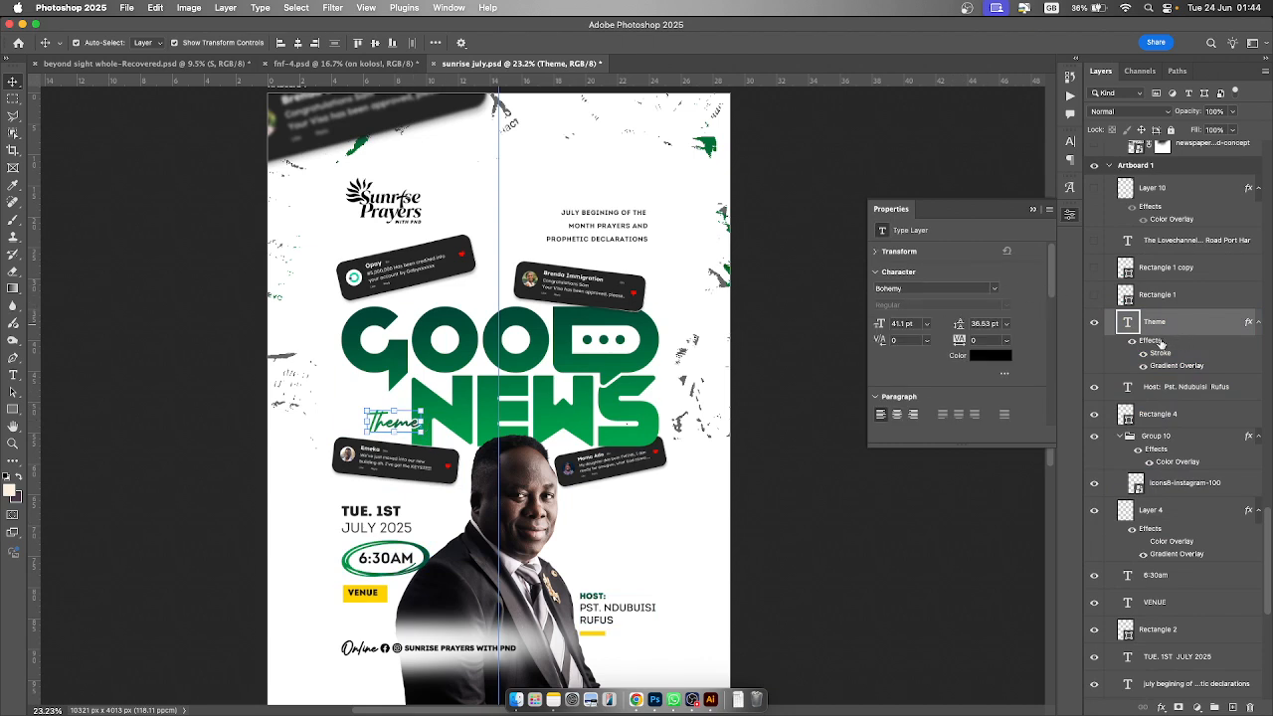
- Make Rectangle 1, Rectangle 1 copy, the Lovechannel venue address text and Layer 10's yellow strokes visible
{"action": "left_click", "coordinate": [1094, 295]}
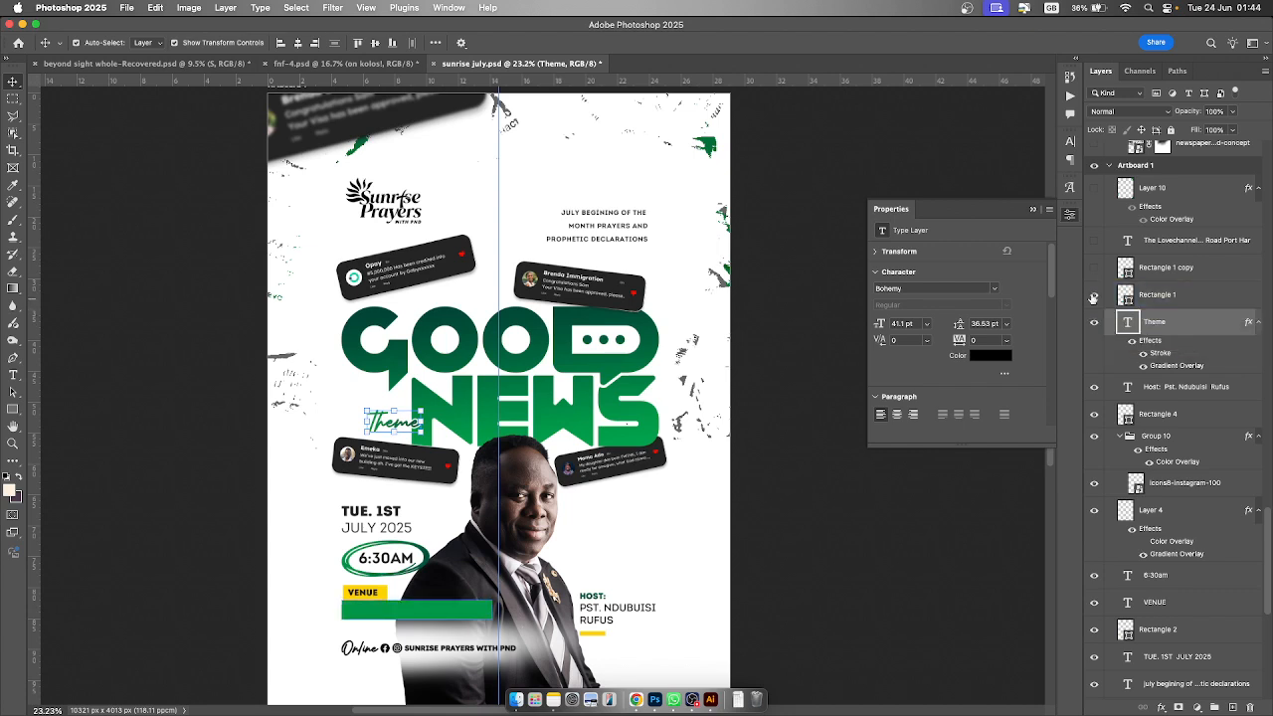
{"action": "left_click", "coordinate": [1094, 271]}
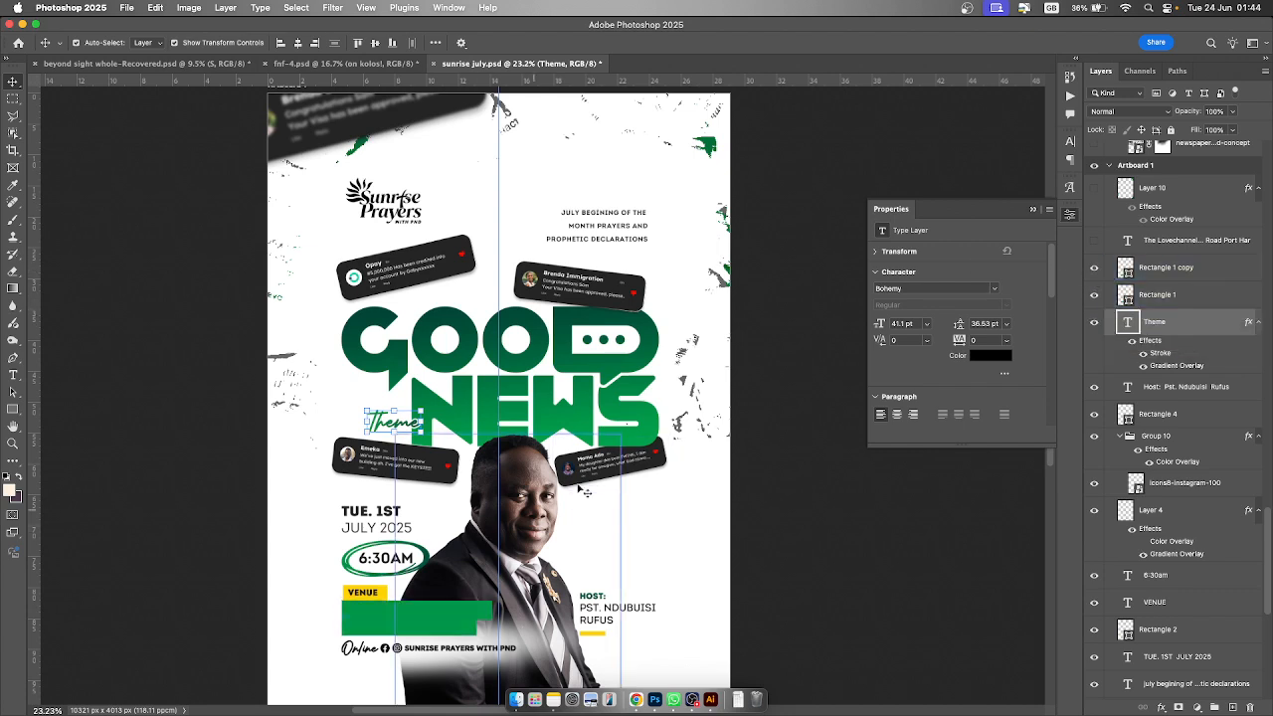
{"action": "left_click", "coordinate": [1094, 240]}
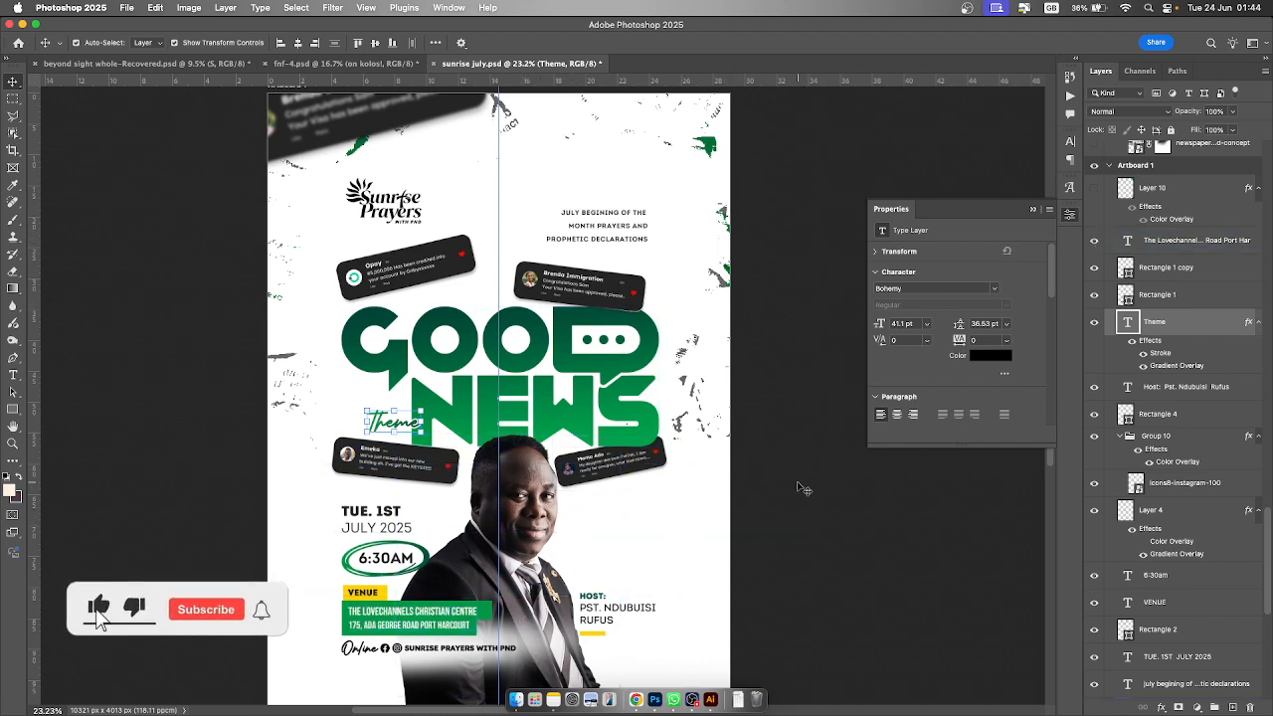
{"action": "left_click", "coordinate": [1155, 169]}
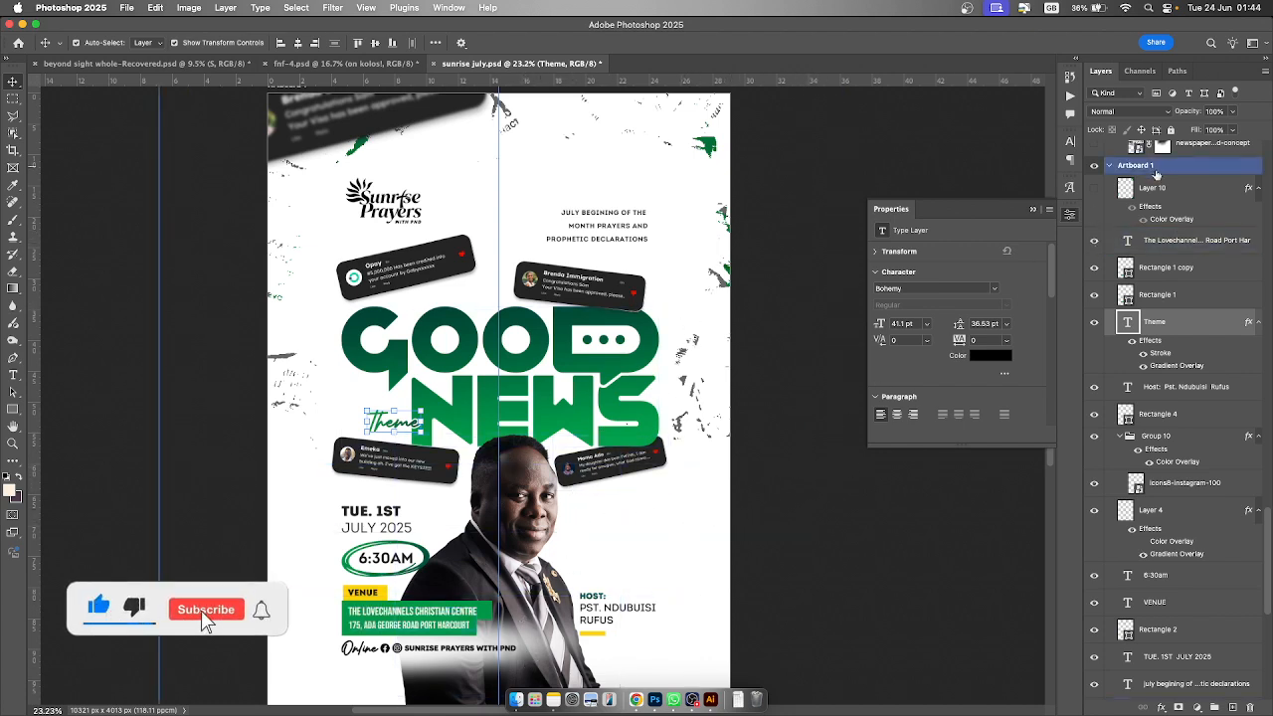
{"action": "left_click", "coordinate": [1095, 189]}
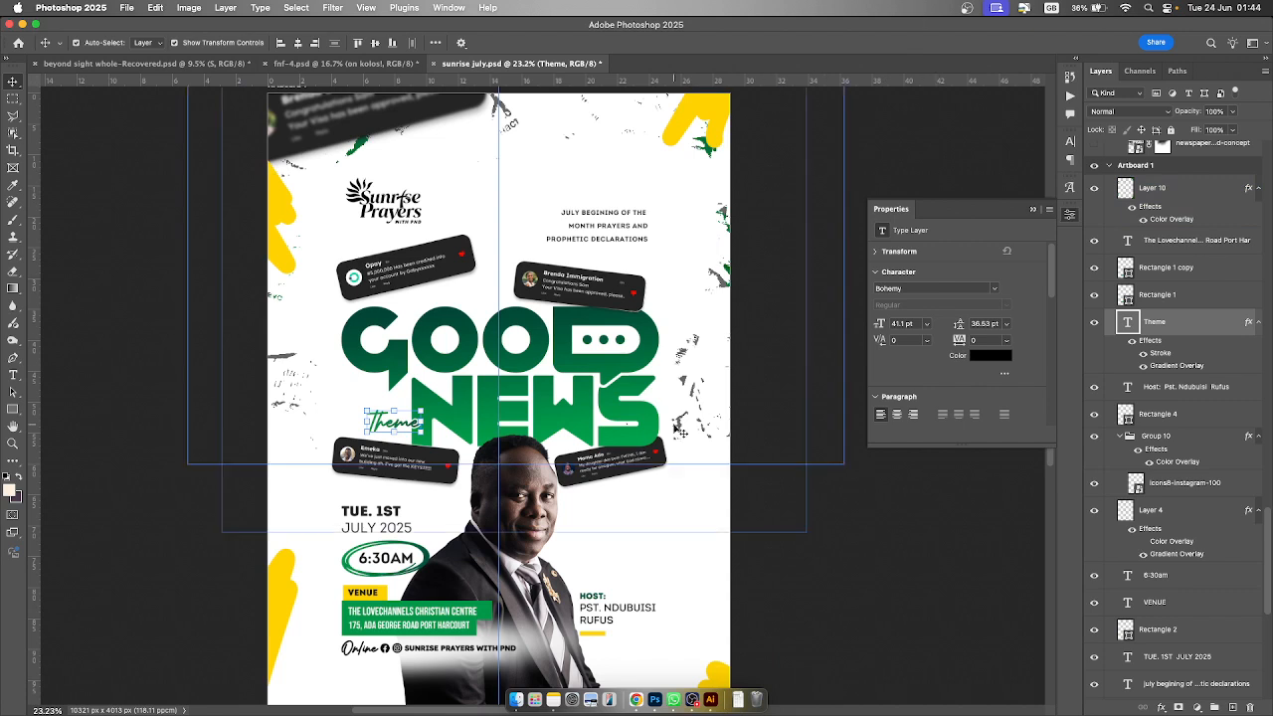
- Collapse Artboard 1's layer group
{"action": "scroll", "coordinate": [679, 438], "scroll_direction": "down", "scroll_amount": 2}
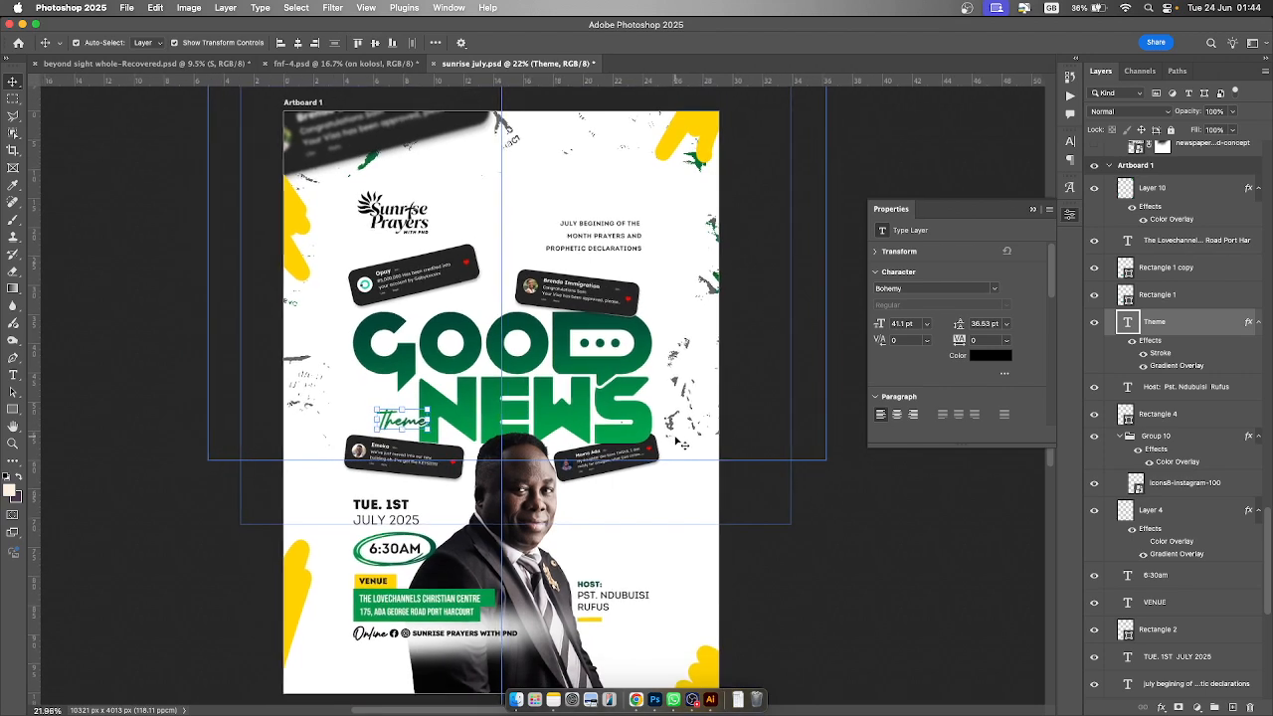
{"action": "scroll", "coordinate": [736, 470], "scroll_direction": "down", "scroll_amount": 1}
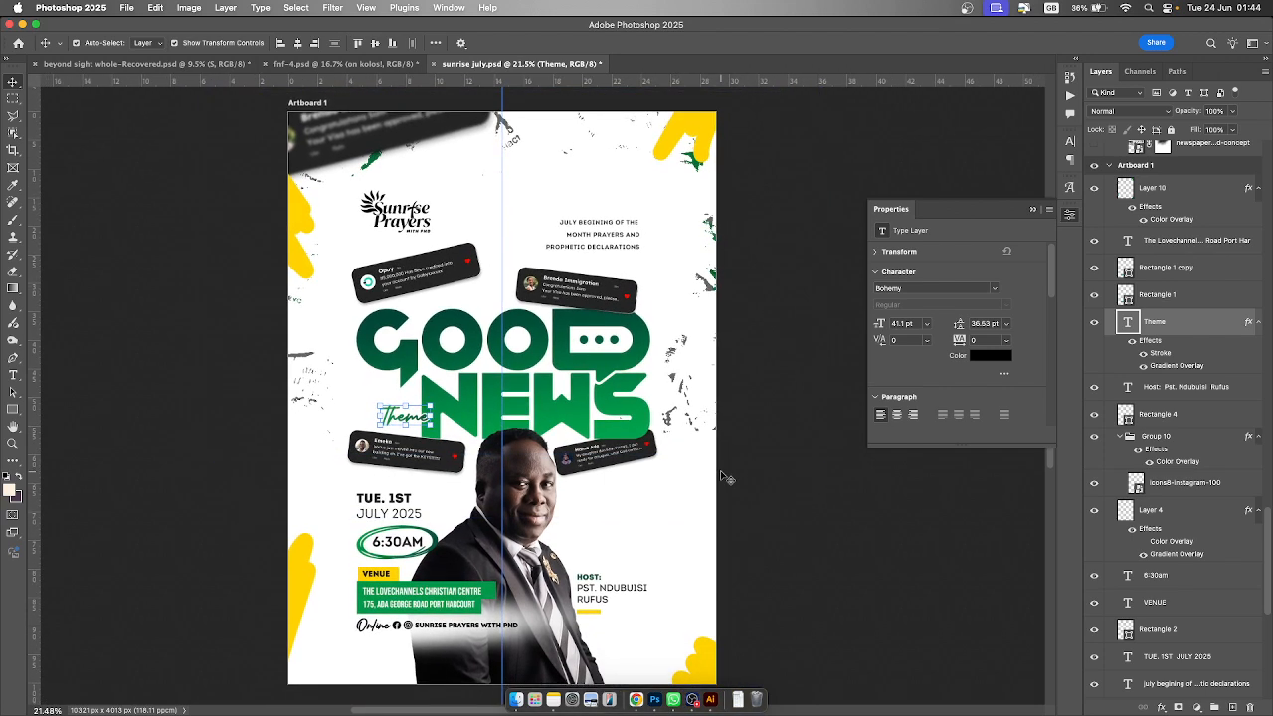
{"action": "left_click", "coordinate": [1105, 166]}
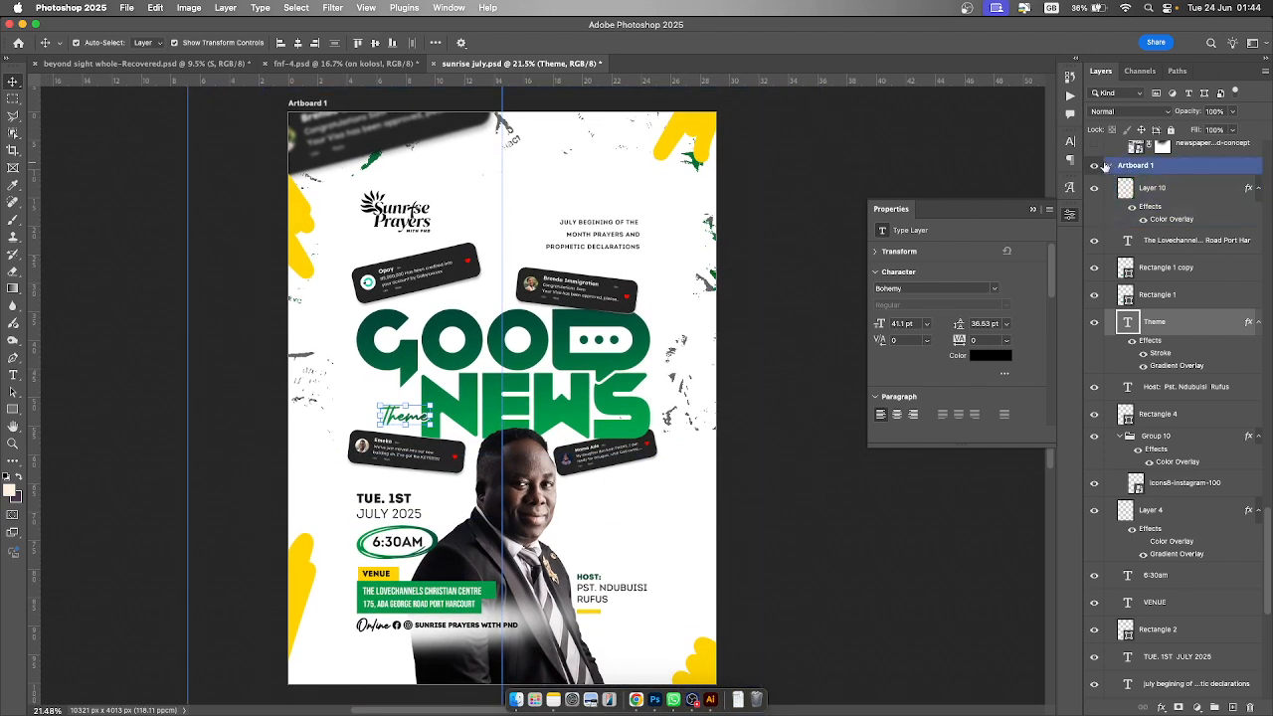
{"action": "left_click", "coordinate": [1111, 165]}
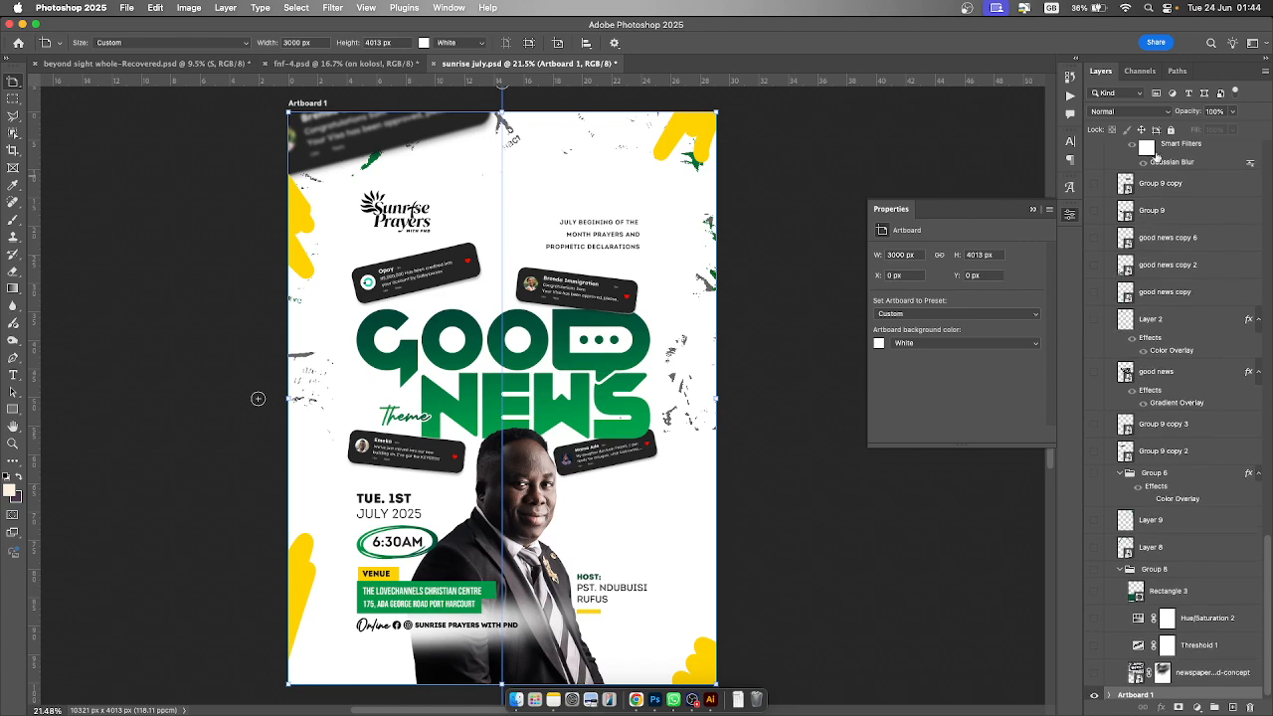
- On Artboard 1 copy, make the newspaper concept layer, Threshold 1 and Hue/Saturation 2 visible
{"action": "left_click", "coordinate": [1094, 676]}
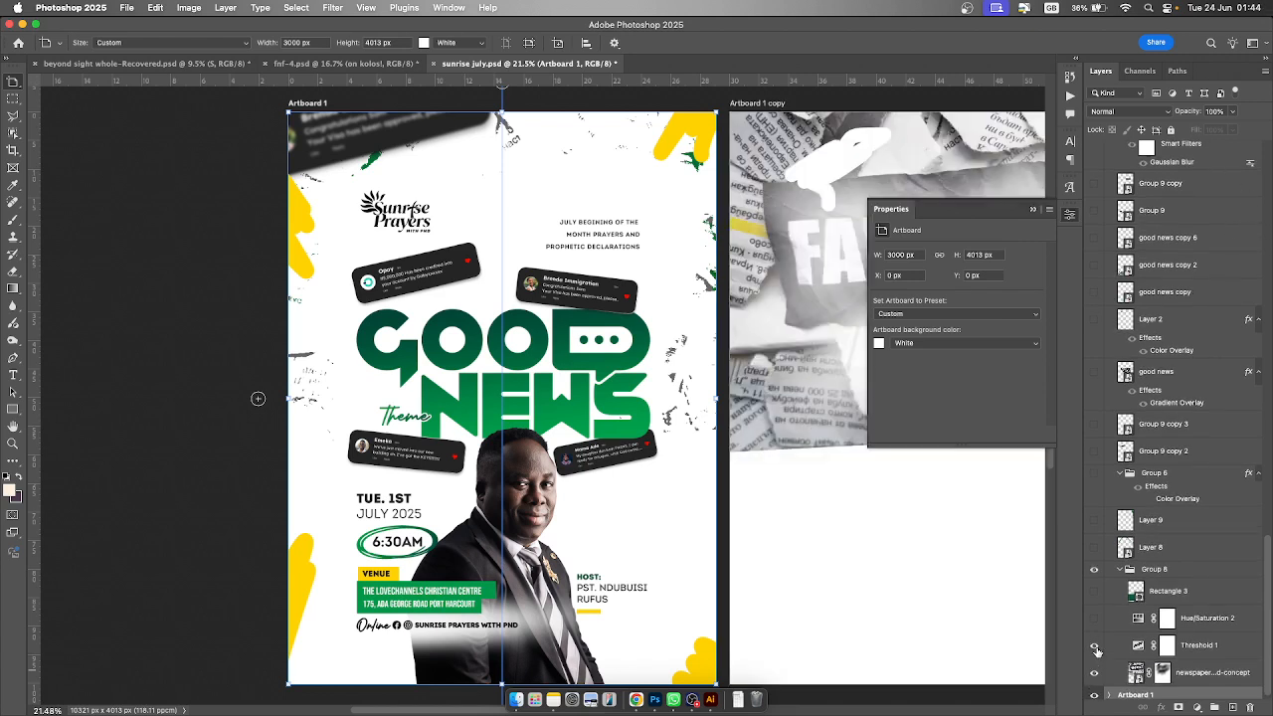
{"action": "left_click", "coordinate": [1095, 646]}
{"action": "left_click_drag", "start_coordinate": [452, 712], "coordinate": [549, 713]}
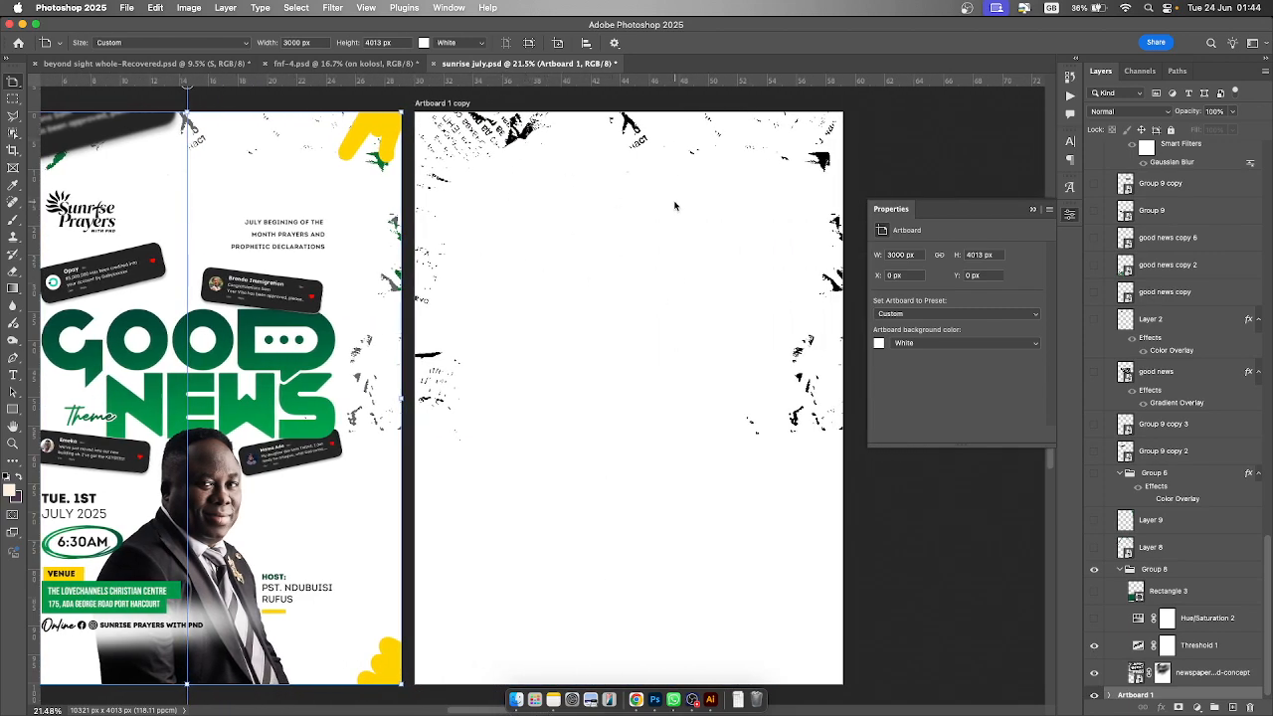
{"action": "left_click", "coordinate": [1094, 619]}
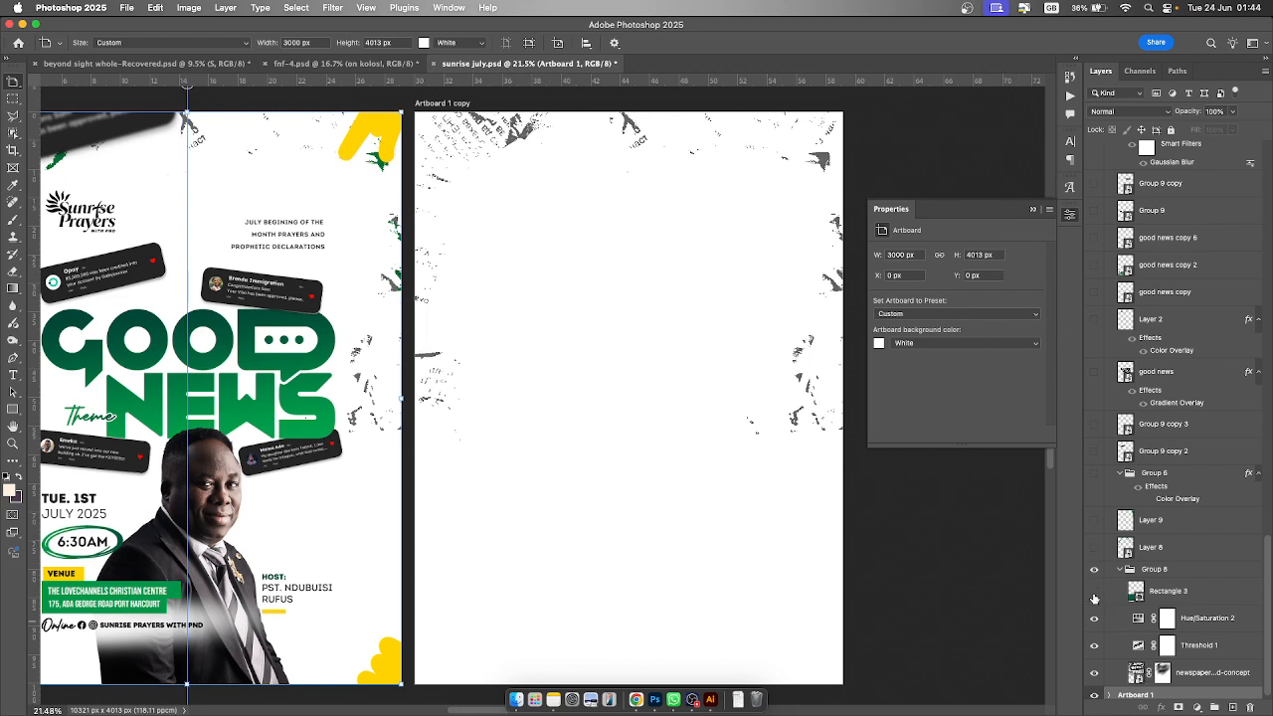
- Make Rectangle 3, Layer 8, Layer 9 and Group 9 copy 2 visible on Artboard 1 copy
{"action": "left_click", "coordinate": [1094, 596]}
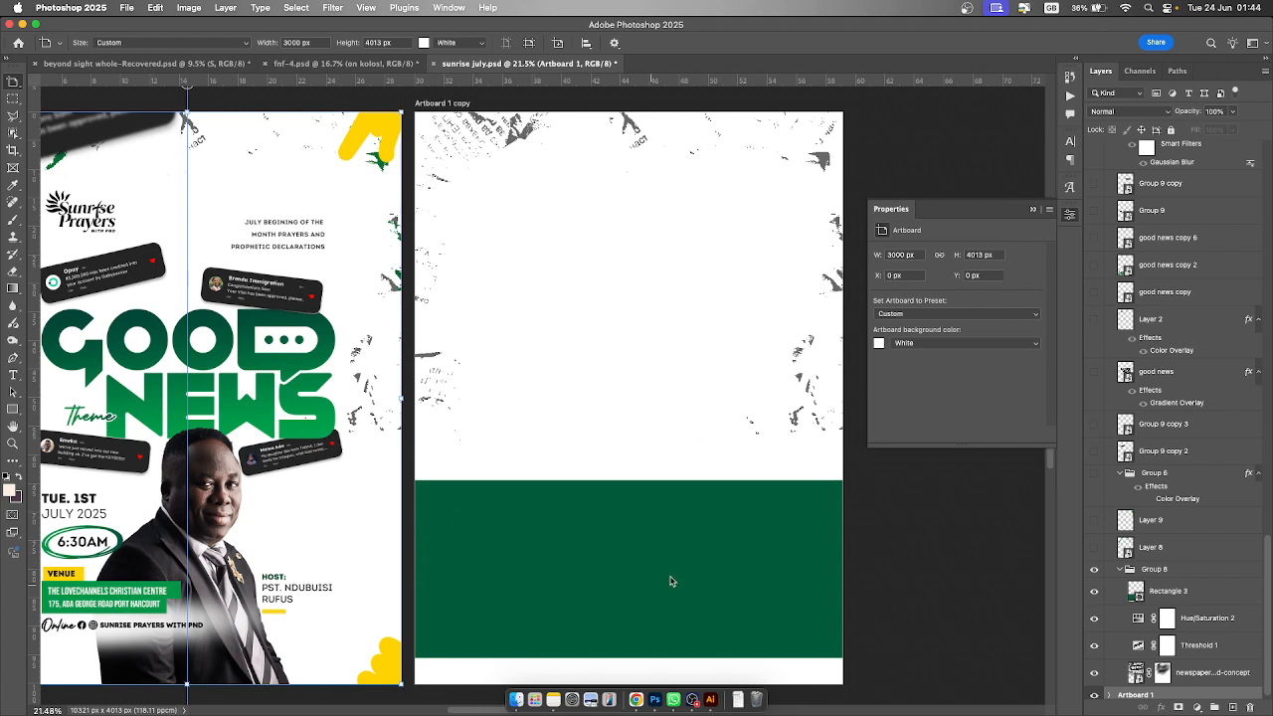
{"action": "left_click", "coordinate": [1094, 548]}
{"action": "left_click", "coordinate": [1095, 521]}
{"action": "left_click", "coordinate": [1095, 453]}
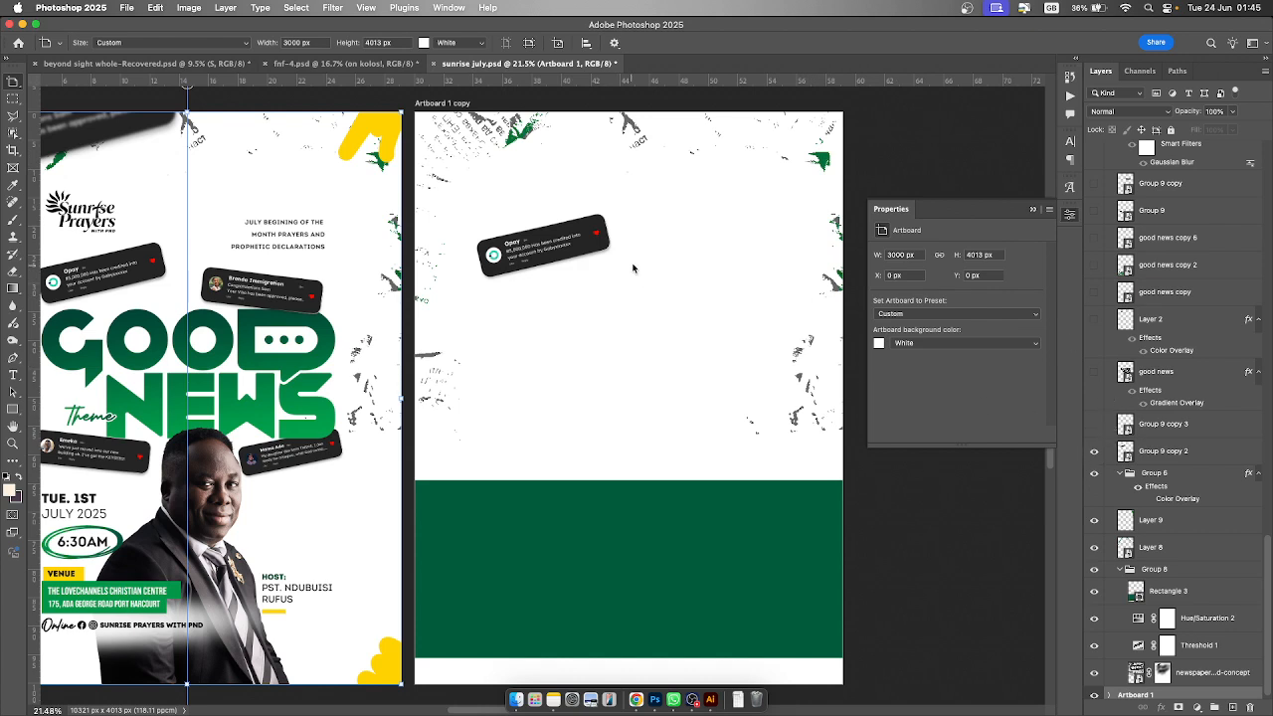
- Make Group 9 copy 3 and the good news layer visible on Artboard 1 copy
{"action": "left_click", "coordinate": [1095, 425]}
{"action": "left_click", "coordinate": [1095, 371]}
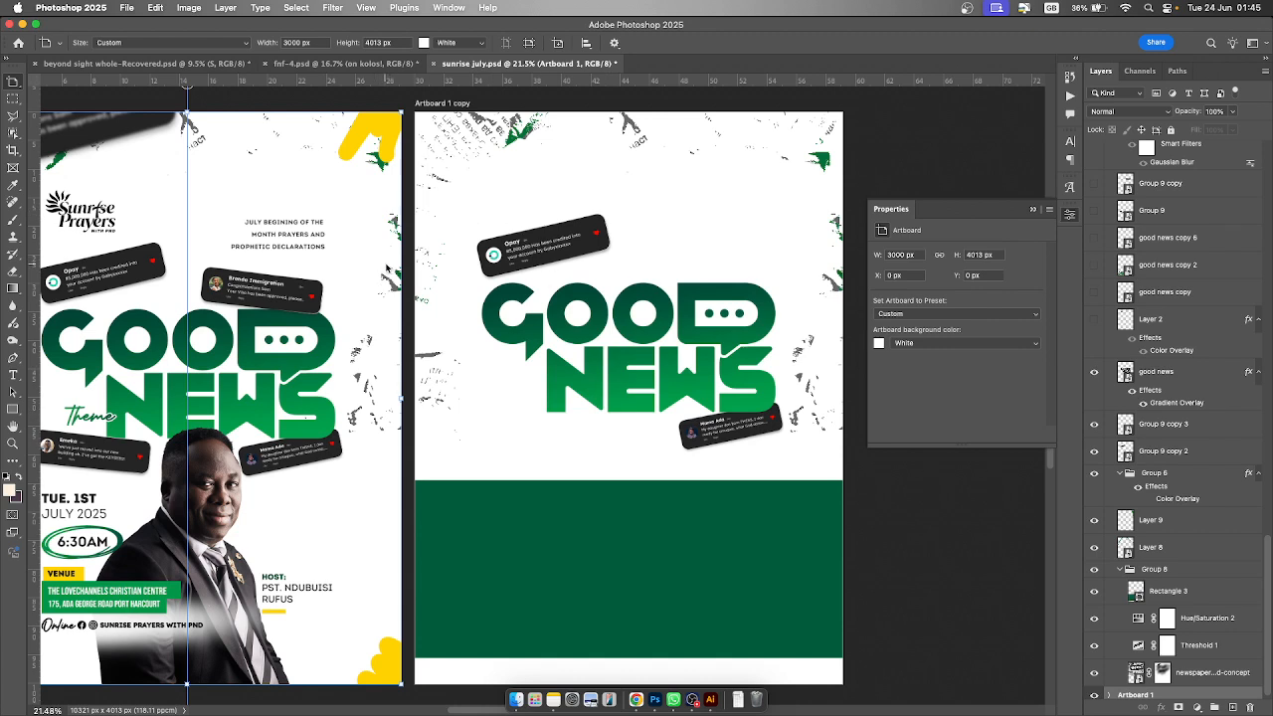
- Duplicate the lower notification card as a new smart object via copy and delete the original Group 9 copy 3 layer
{"action": "key", "text": "v"}
{"action": "left_click", "coordinate": [533, 257]}
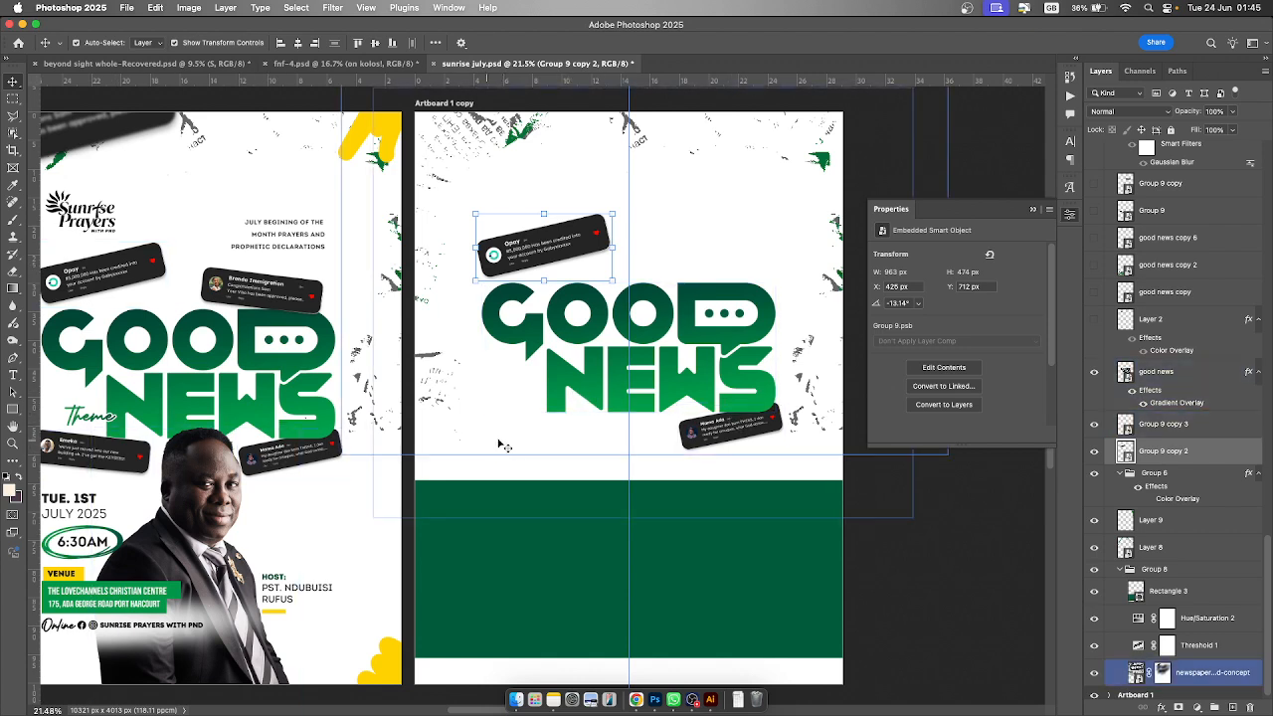
{"action": "left_click", "coordinate": [736, 435]}
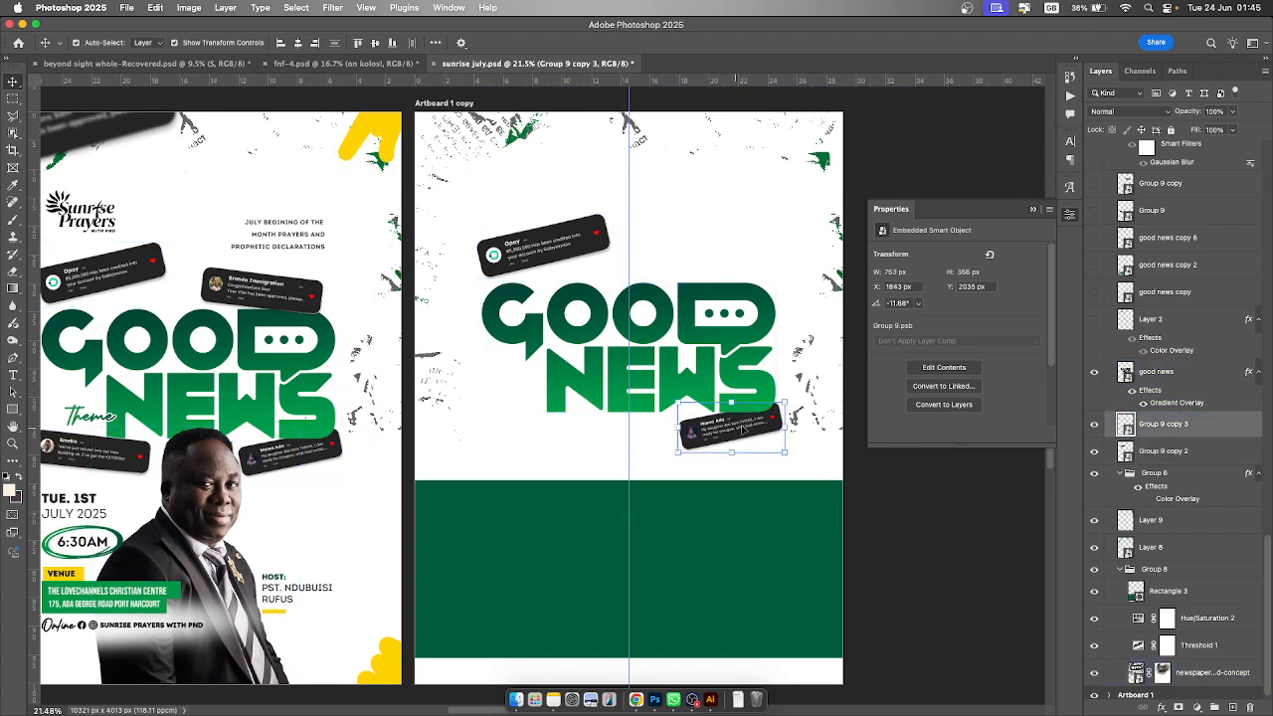
{"action": "right_click", "coordinate": [1211, 428]}
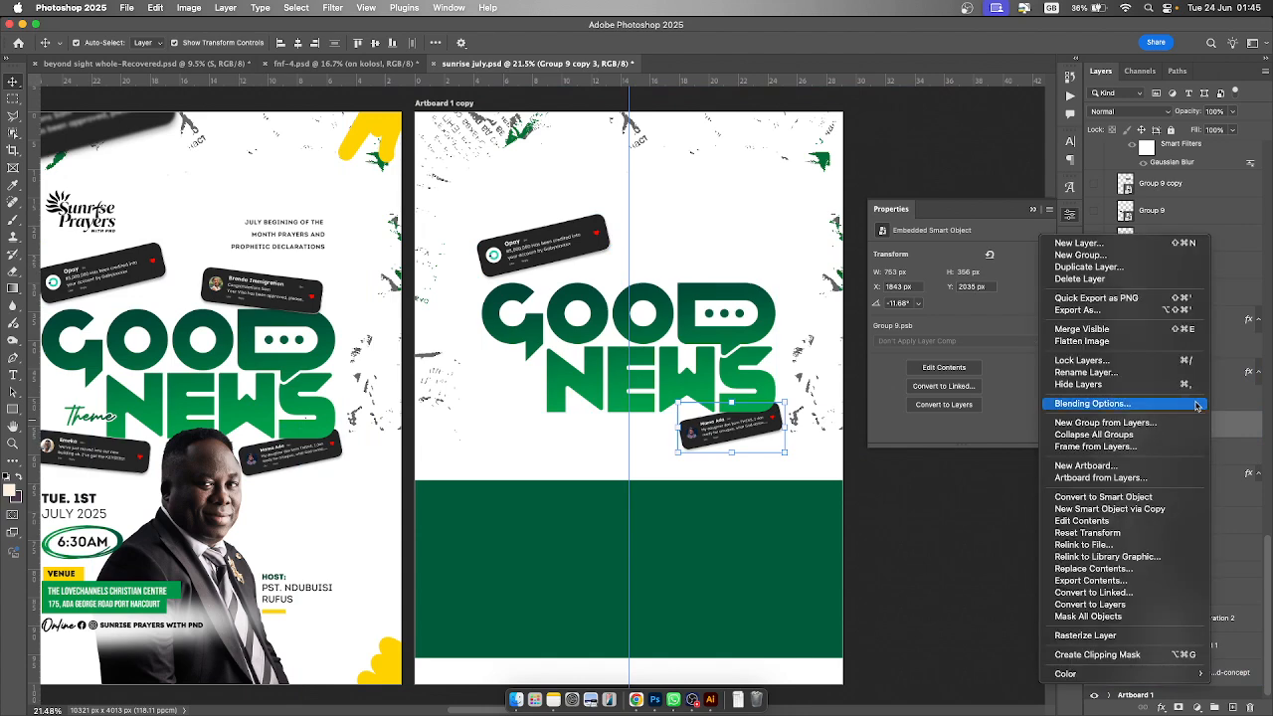
{"action": "left_click", "coordinate": [1130, 509]}
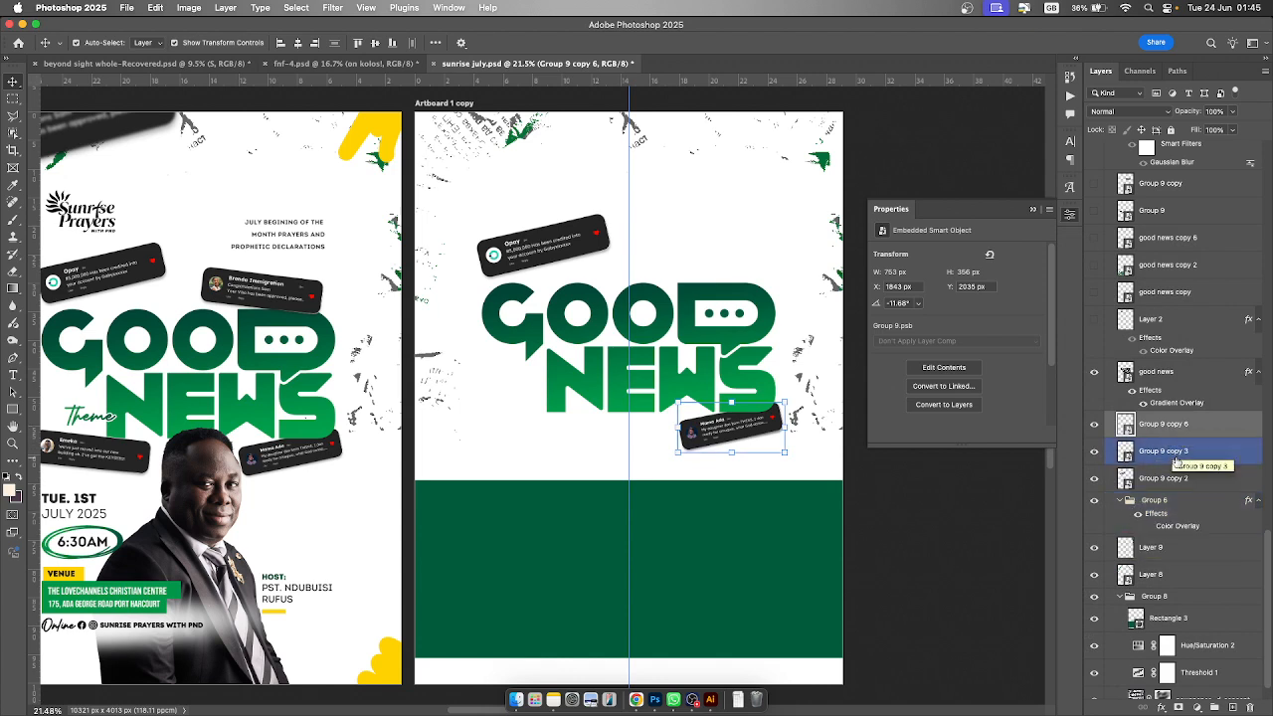
{"action": "left_click", "coordinate": [1175, 454]}
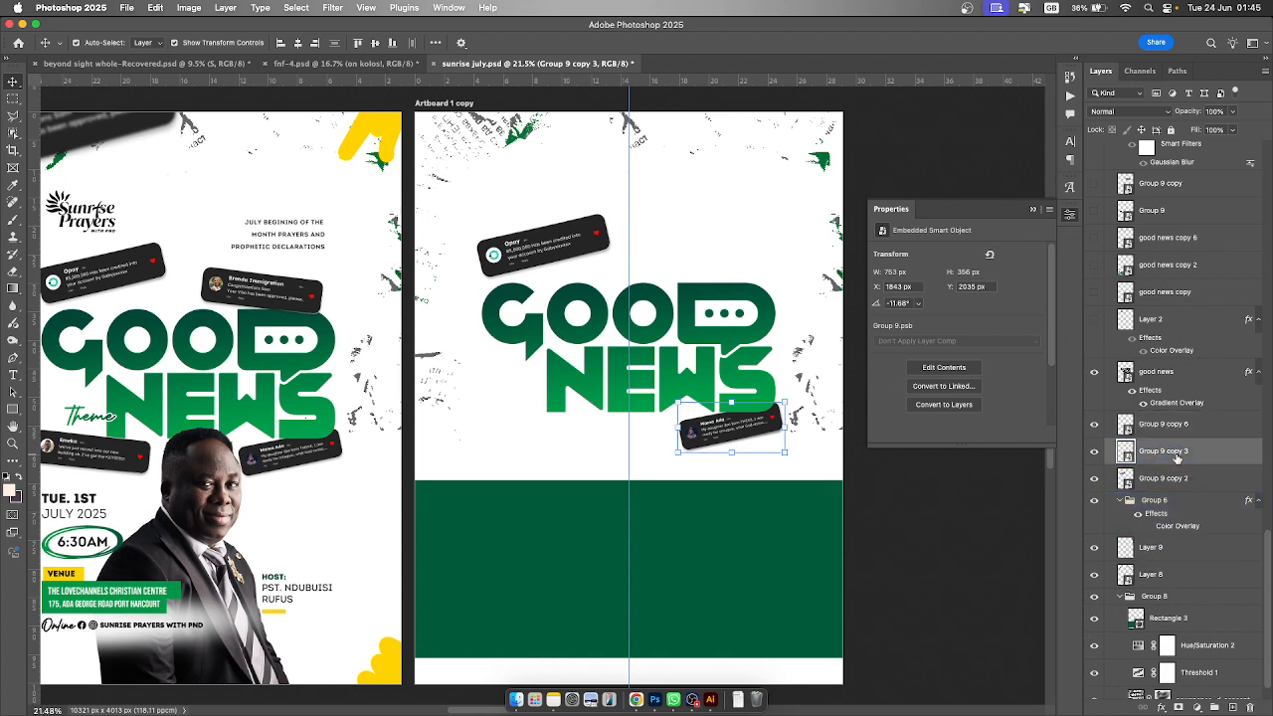
{"action": "key", "text": "Delete"}
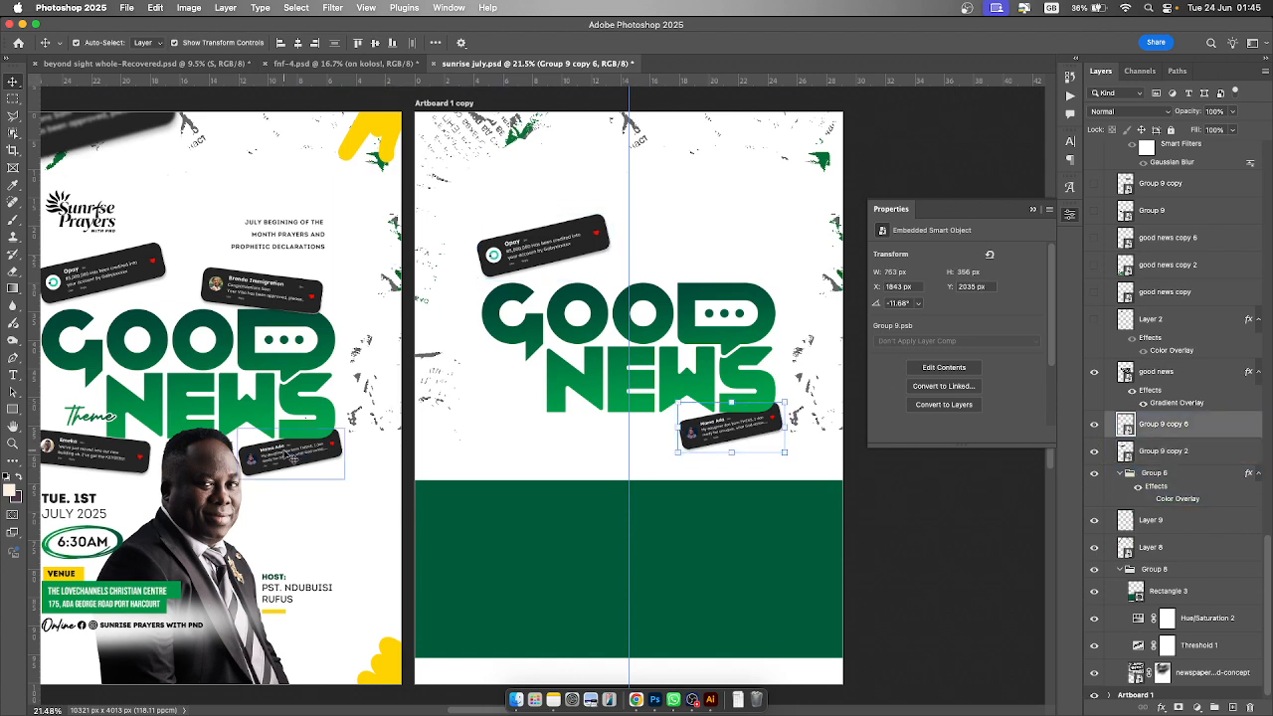
{"action": "key", "text": "super+z"}
- Make Layer 2, the Sunrise Prayers logo, visible on Artboard 1 copy
{"action": "left_click", "coordinate": [762, 426]}
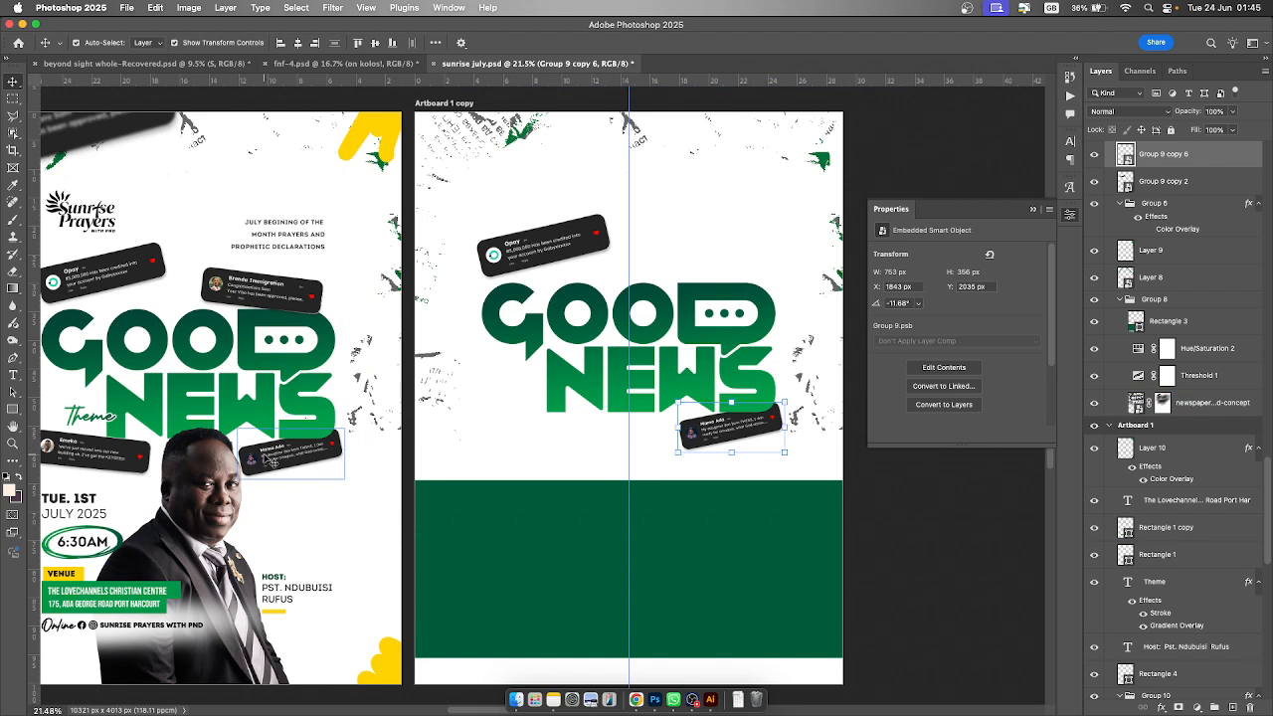
{"action": "left_click", "coordinate": [1143, 450]}
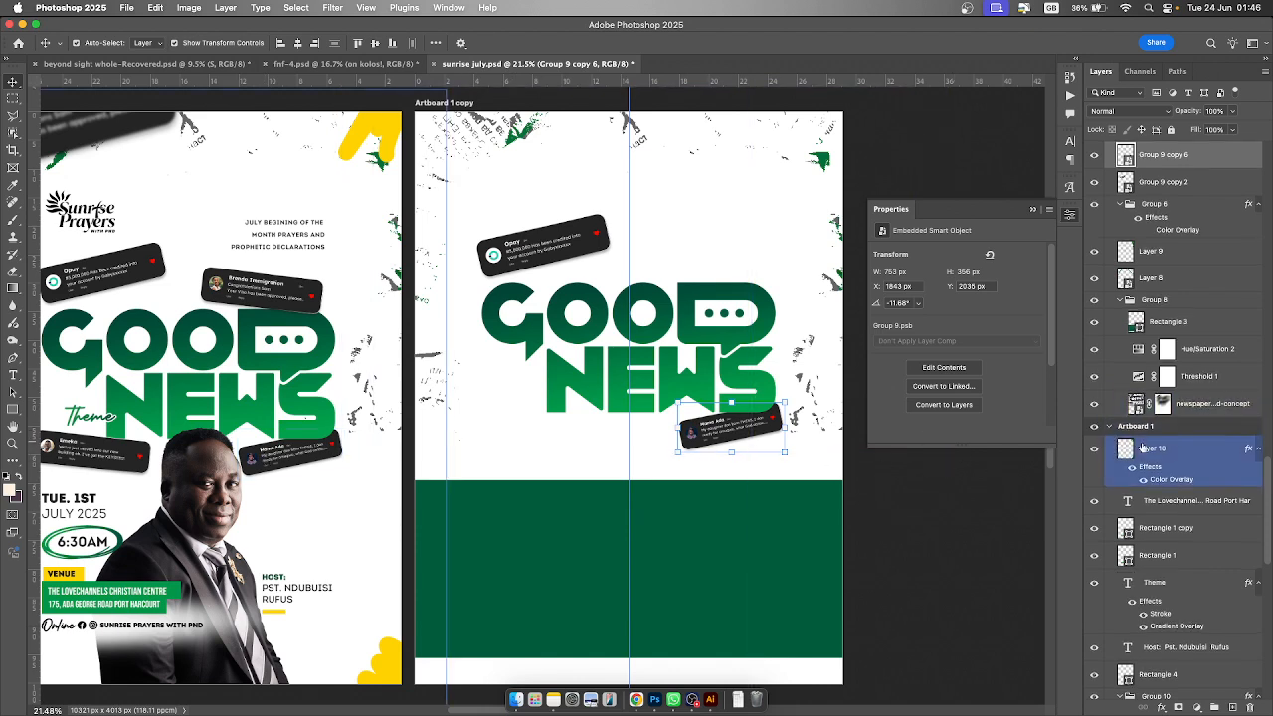
{"action": "scroll", "coordinate": [1144, 448], "scroll_direction": "up", "scroll_amount": 10}
{"action": "left_click", "coordinate": [1147, 439]}
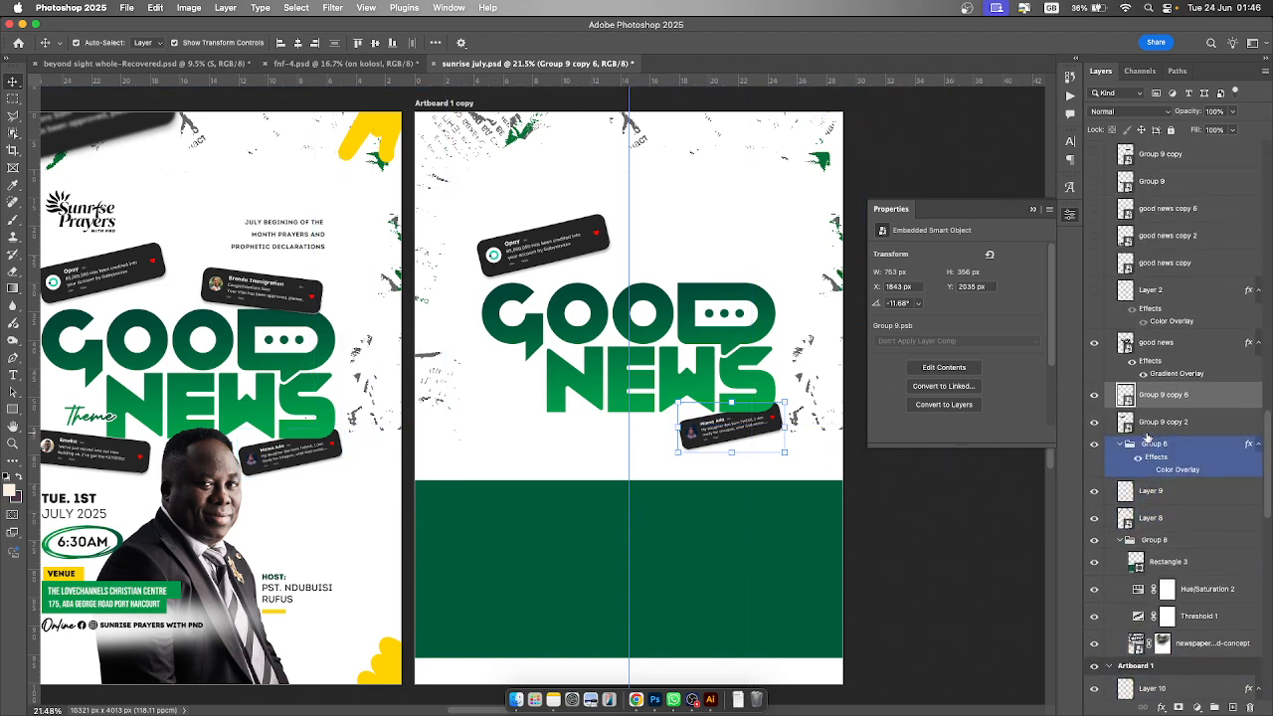
{"action": "scroll", "coordinate": [1147, 438], "scroll_direction": "up", "scroll_amount": 2}
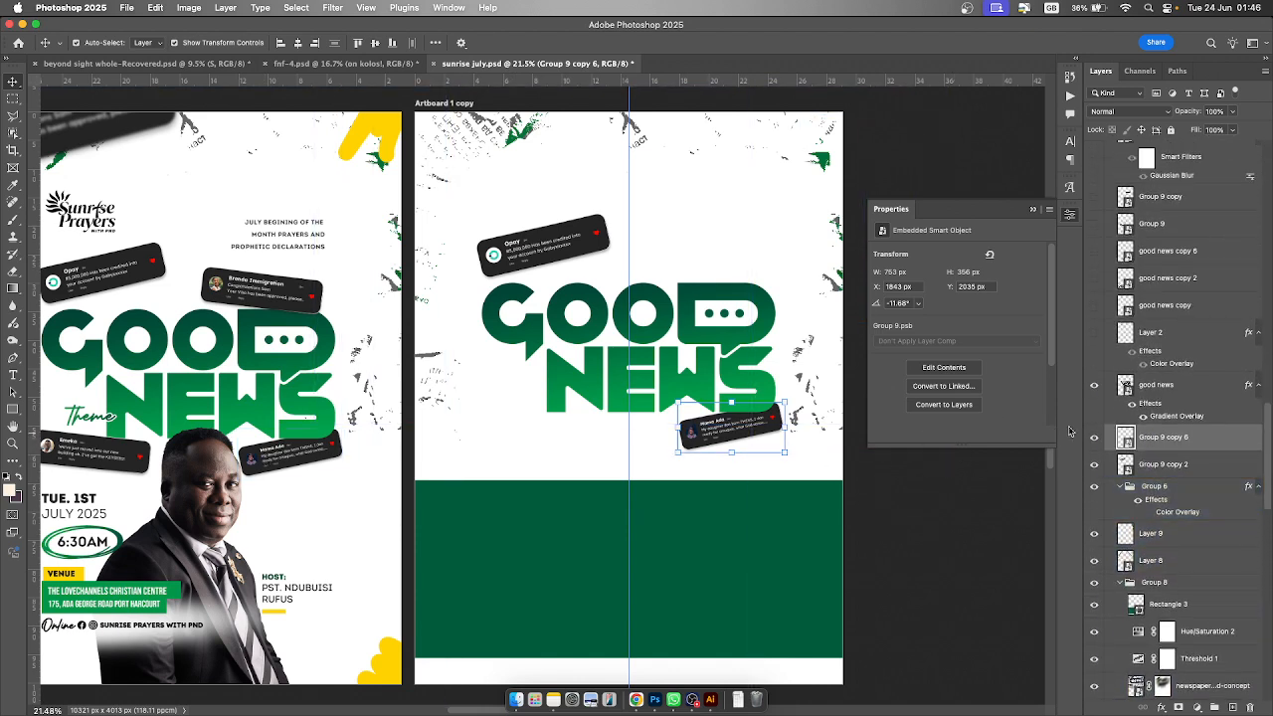
{"action": "left_click", "coordinate": [1095, 333]}
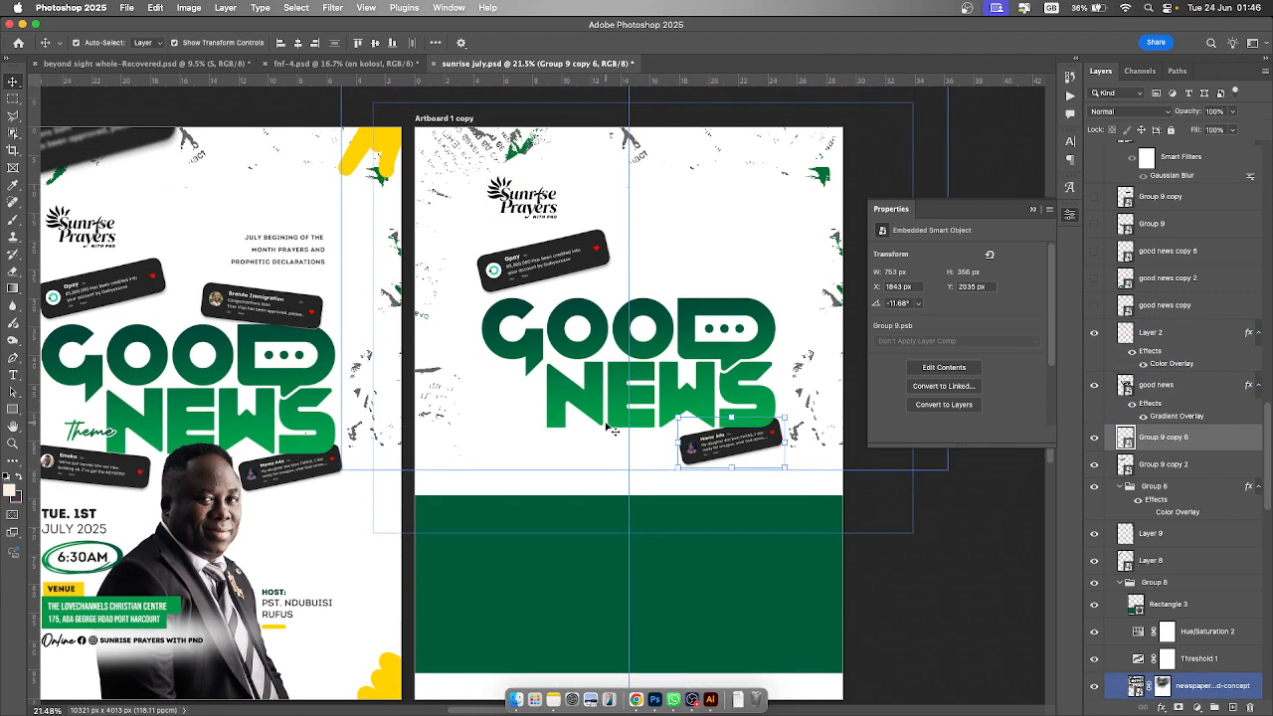
- Make good news copy, good news copy 2 and good news copy 6 visible behind the green band
{"action": "scroll", "coordinate": [611, 429], "scroll_direction": "down", "scroll_amount": 1}
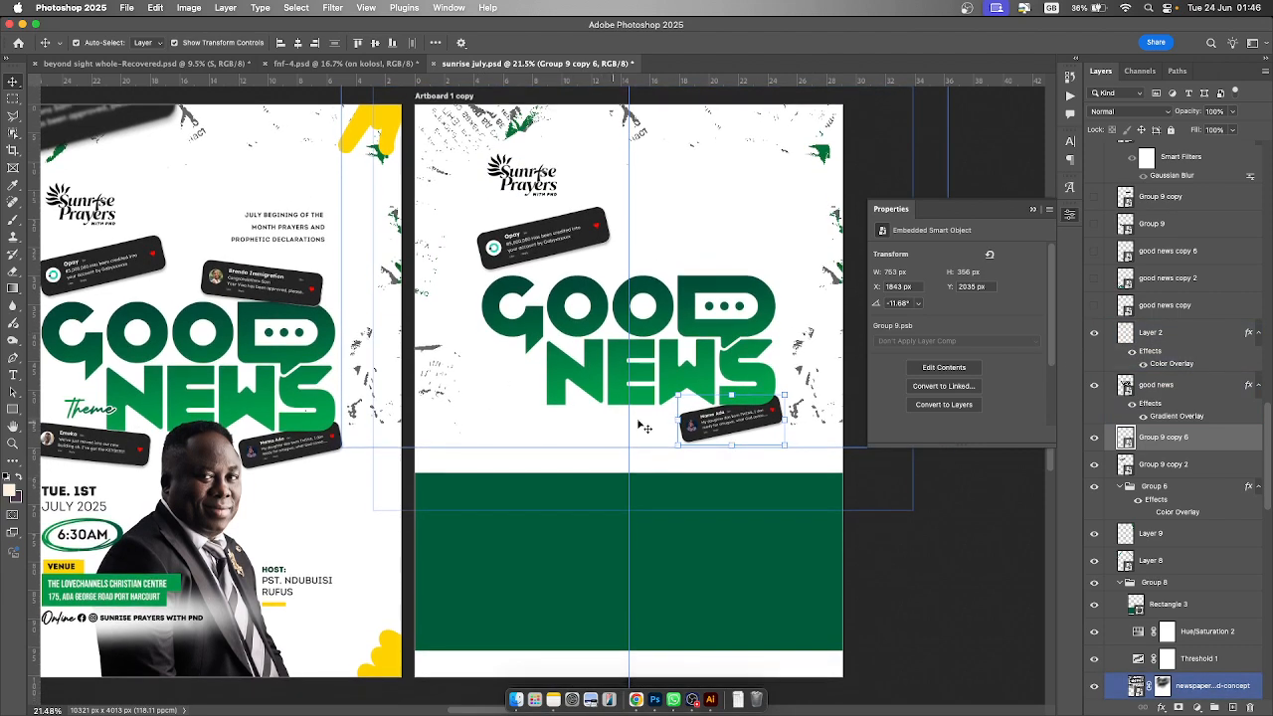
{"action": "left_click", "coordinate": [1193, 326]}
{"action": "scroll", "coordinate": [1154, 398], "scroll_direction": "up", "scroll_amount": 7}
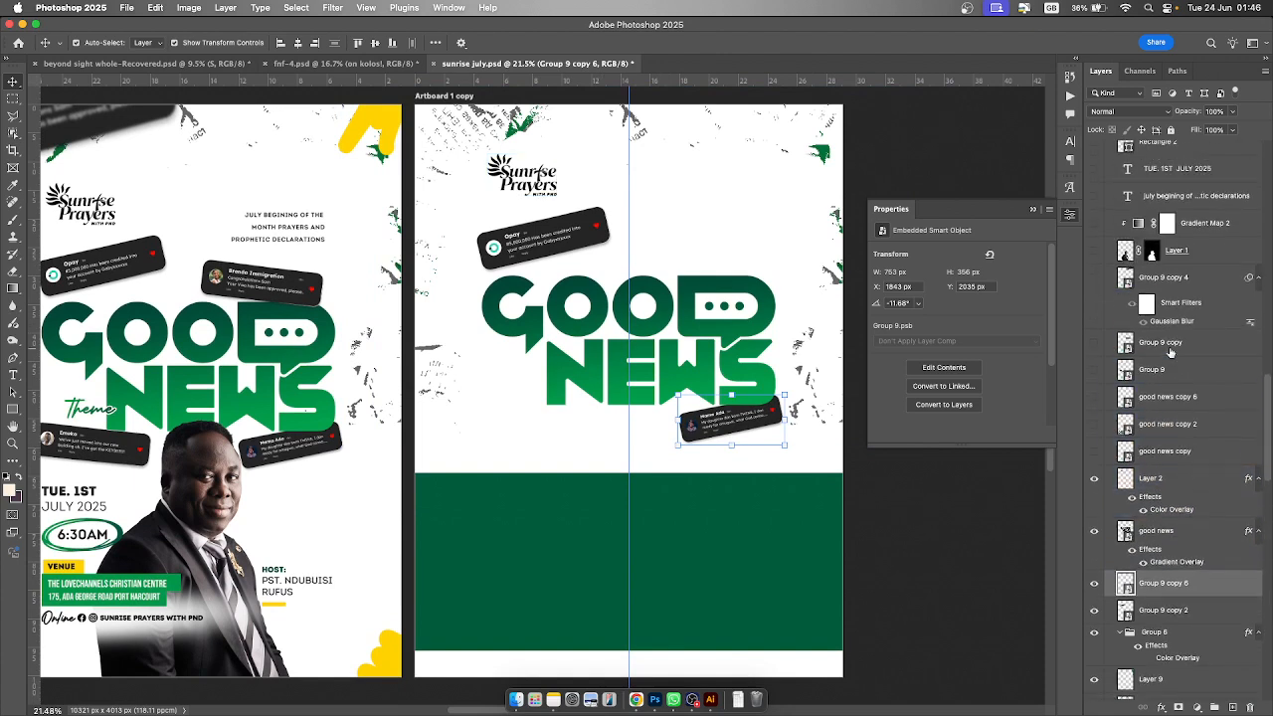
{"action": "left_click", "coordinate": [1096, 452]}
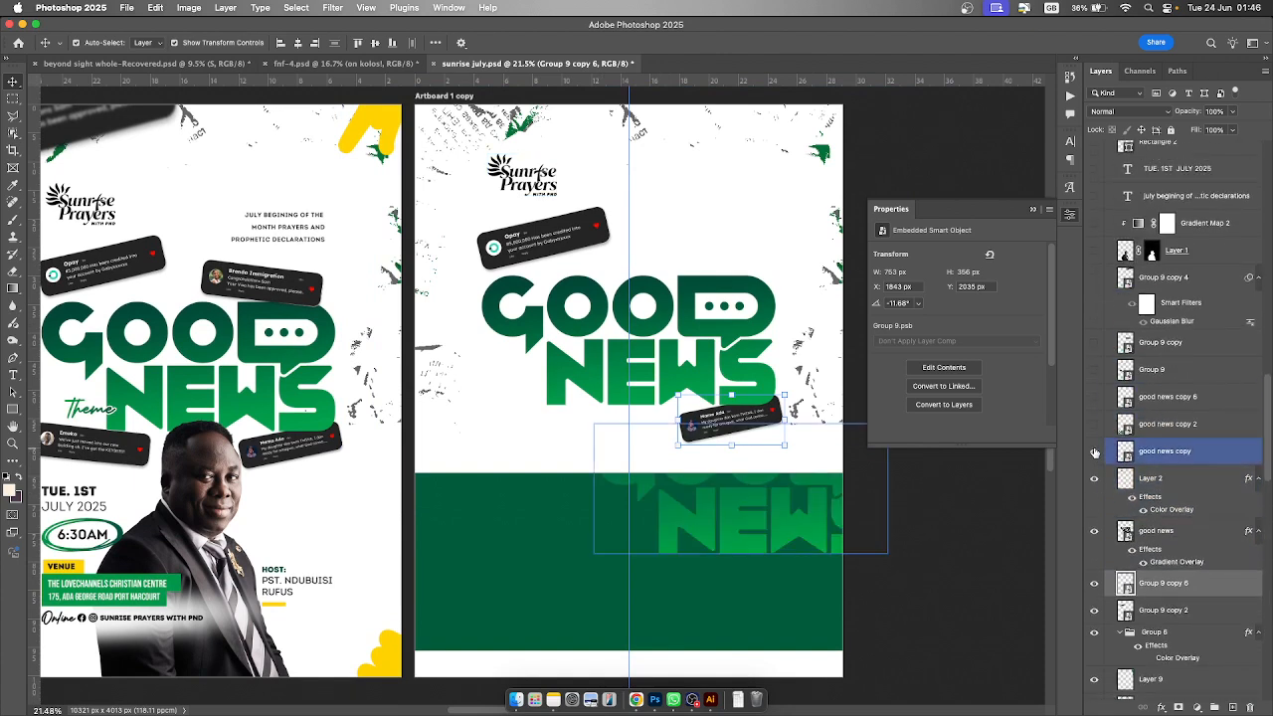
{"action": "left_click", "coordinate": [731, 306]}
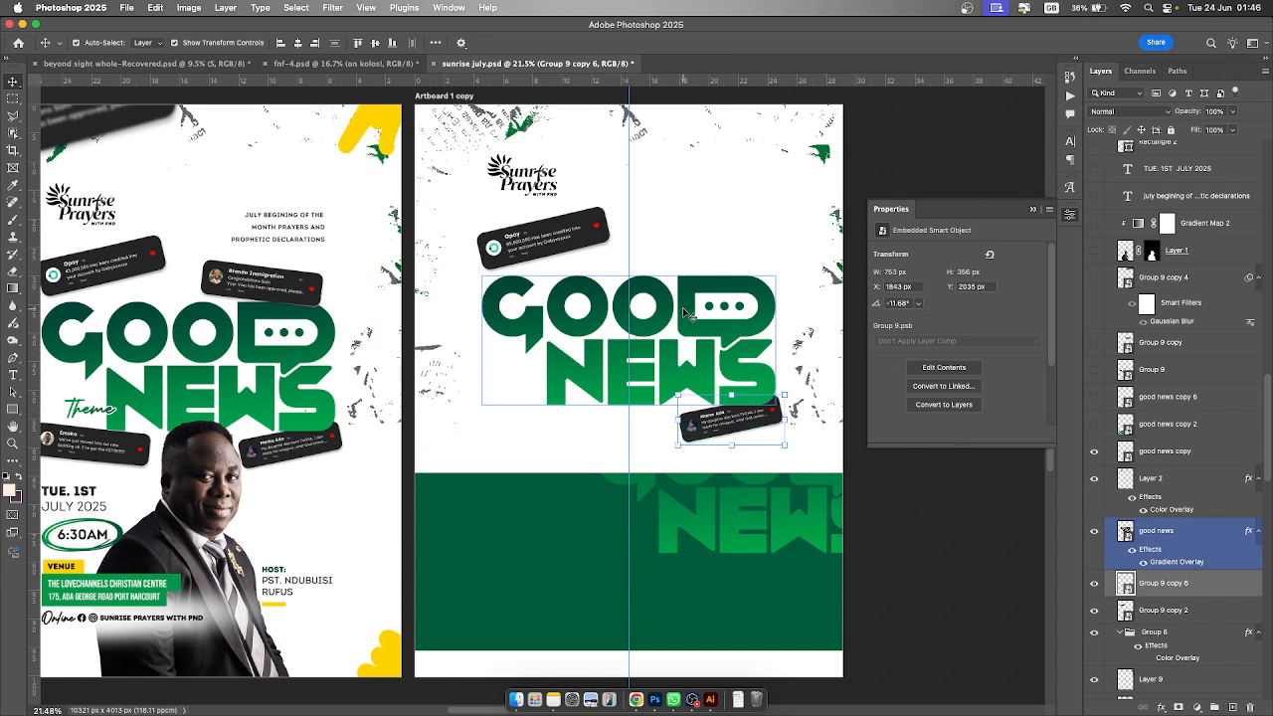
{"action": "left_click", "coordinate": [1093, 425]}
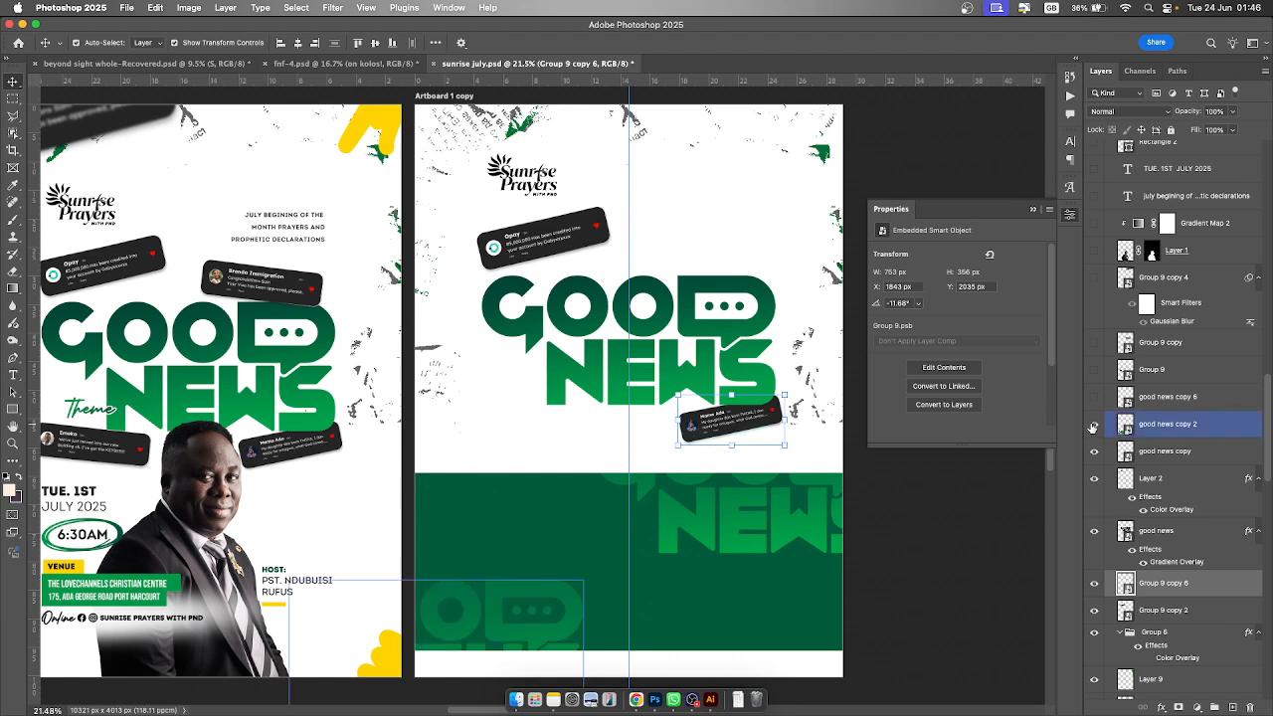
{"action": "left_click", "coordinate": [1159, 451]}
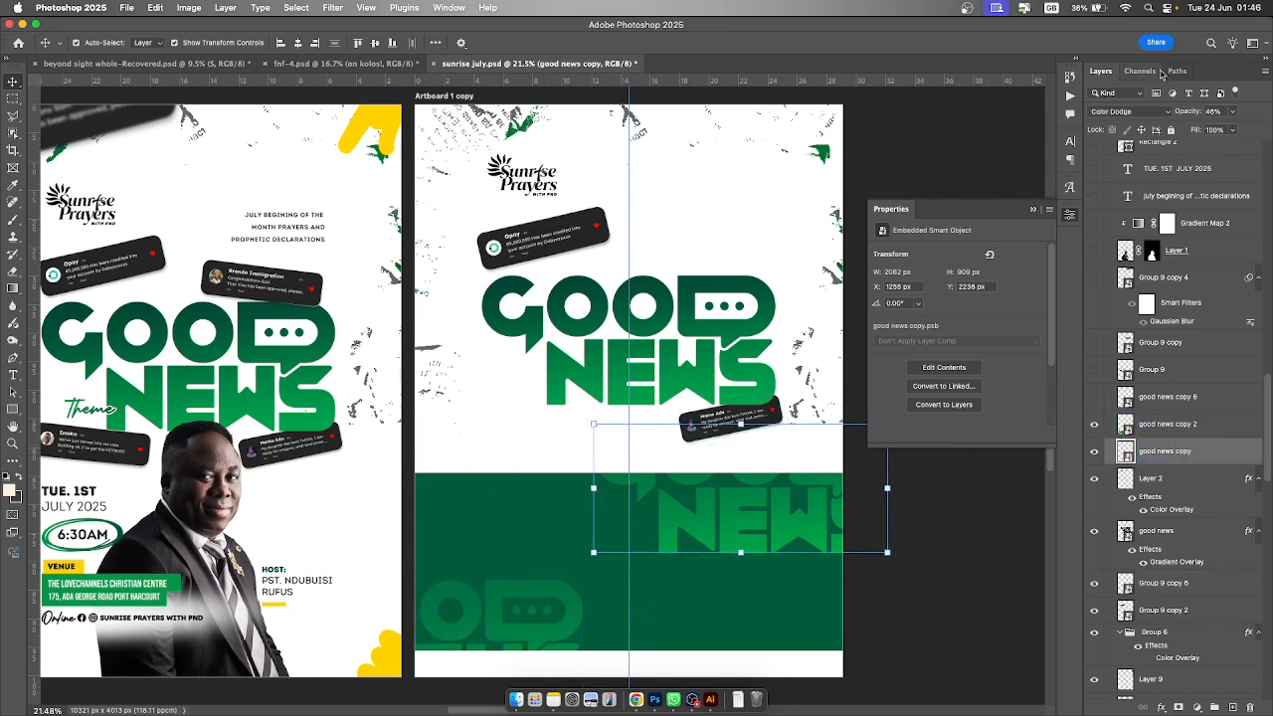
{"action": "left_click", "coordinate": [1193, 426]}
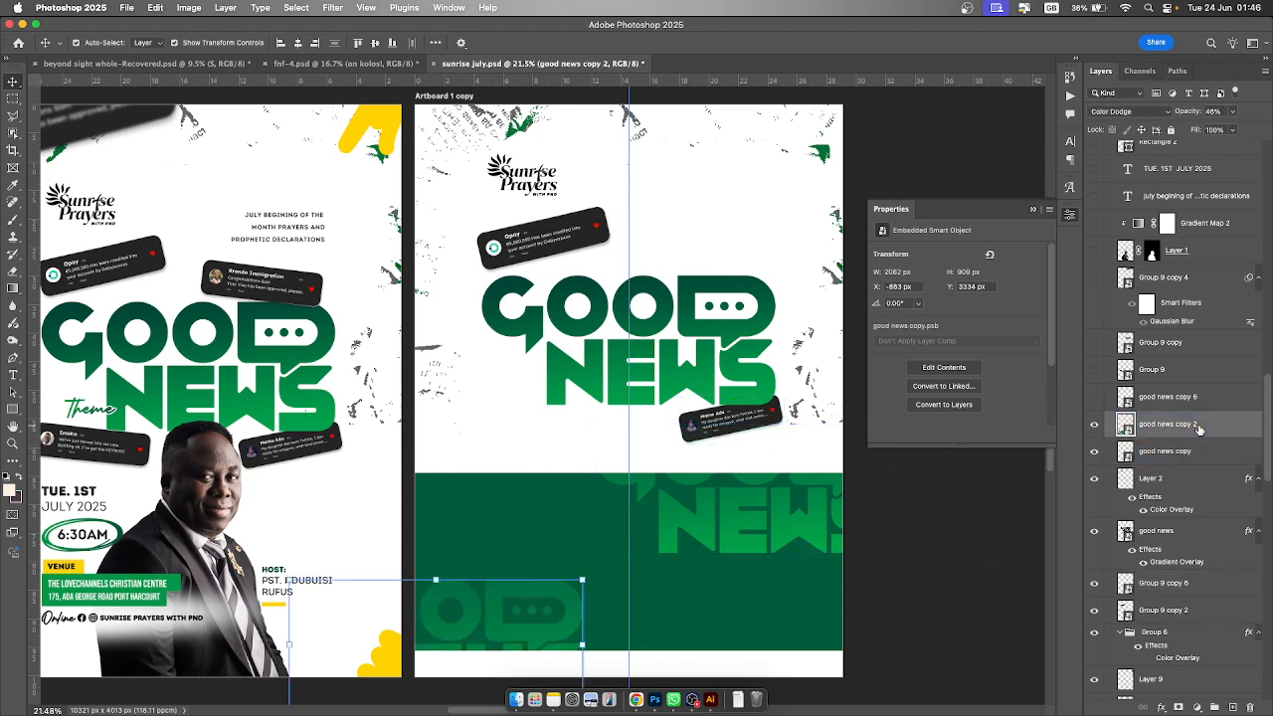
{"action": "left_click", "coordinate": [1168, 450]}
{"action": "left_click", "coordinate": [1193, 426]}
{"action": "left_click", "coordinate": [1193, 452]}
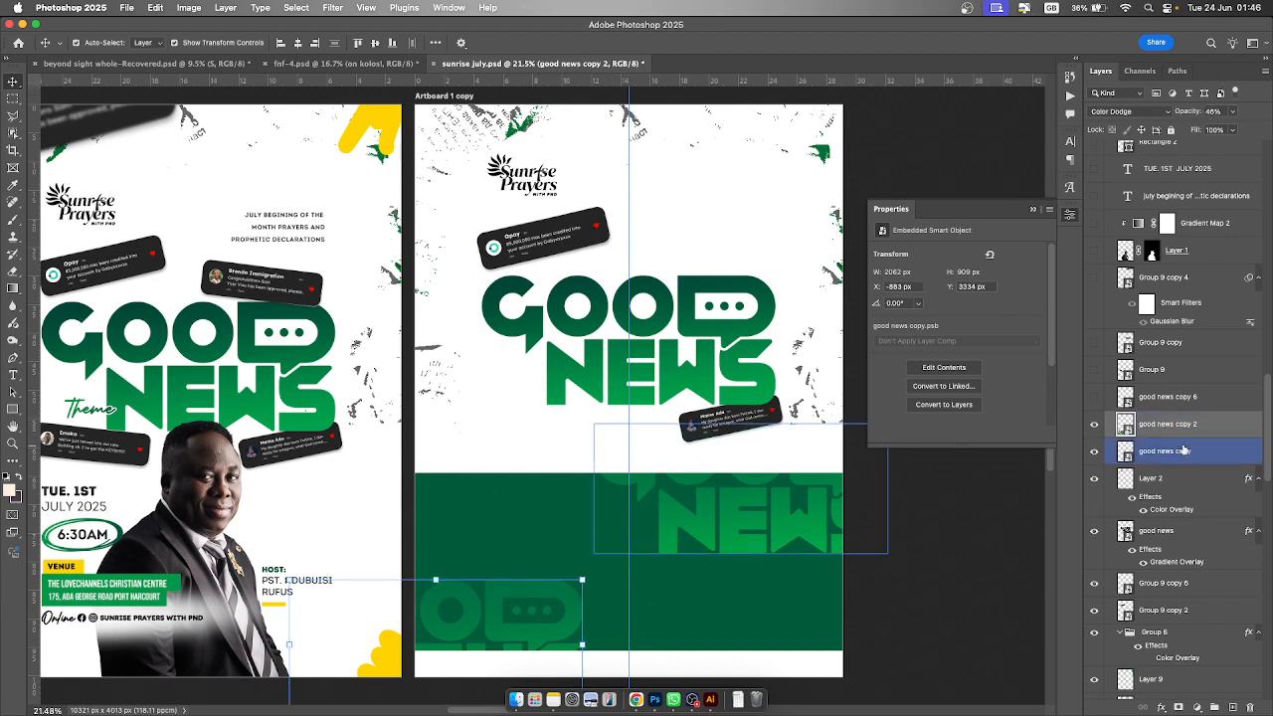
{"action": "left_click", "coordinate": [1094, 398]}
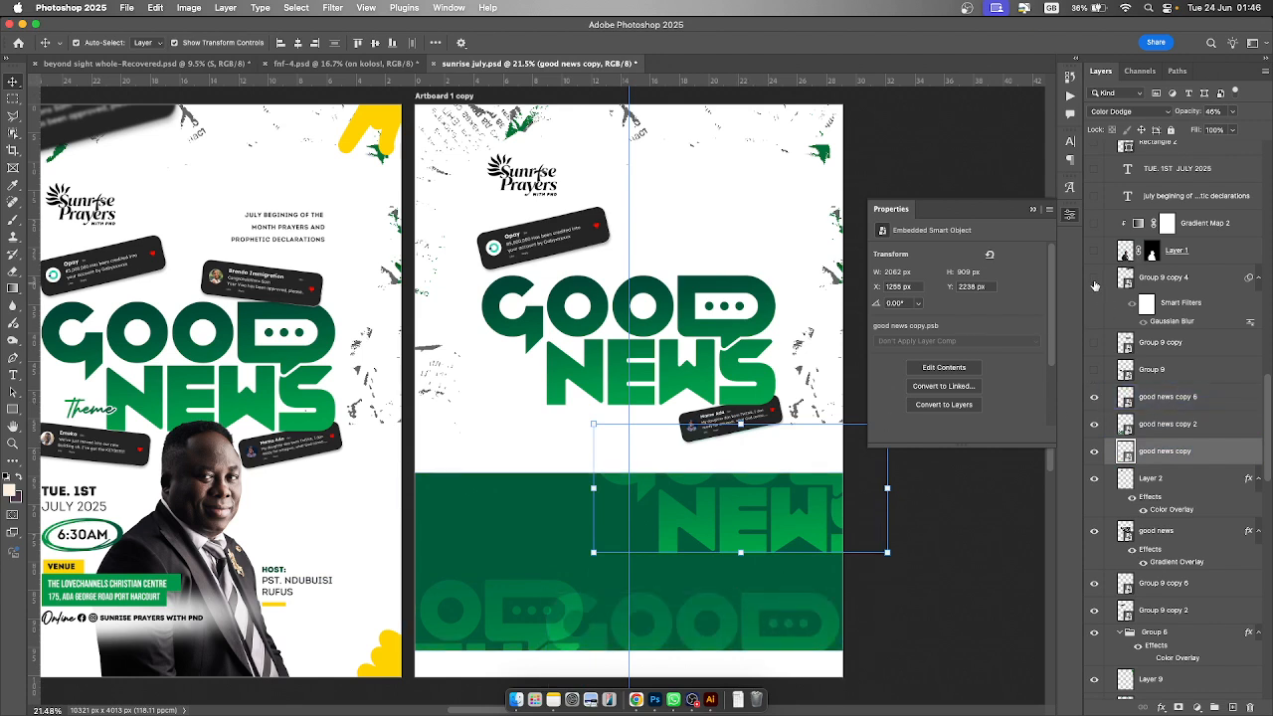
- Make Group 9, Group 9 copy, Group 9 copy 4, the Layer 1 portrait and Gradient Map 2 visible
{"action": "left_click", "coordinate": [1094, 371]}
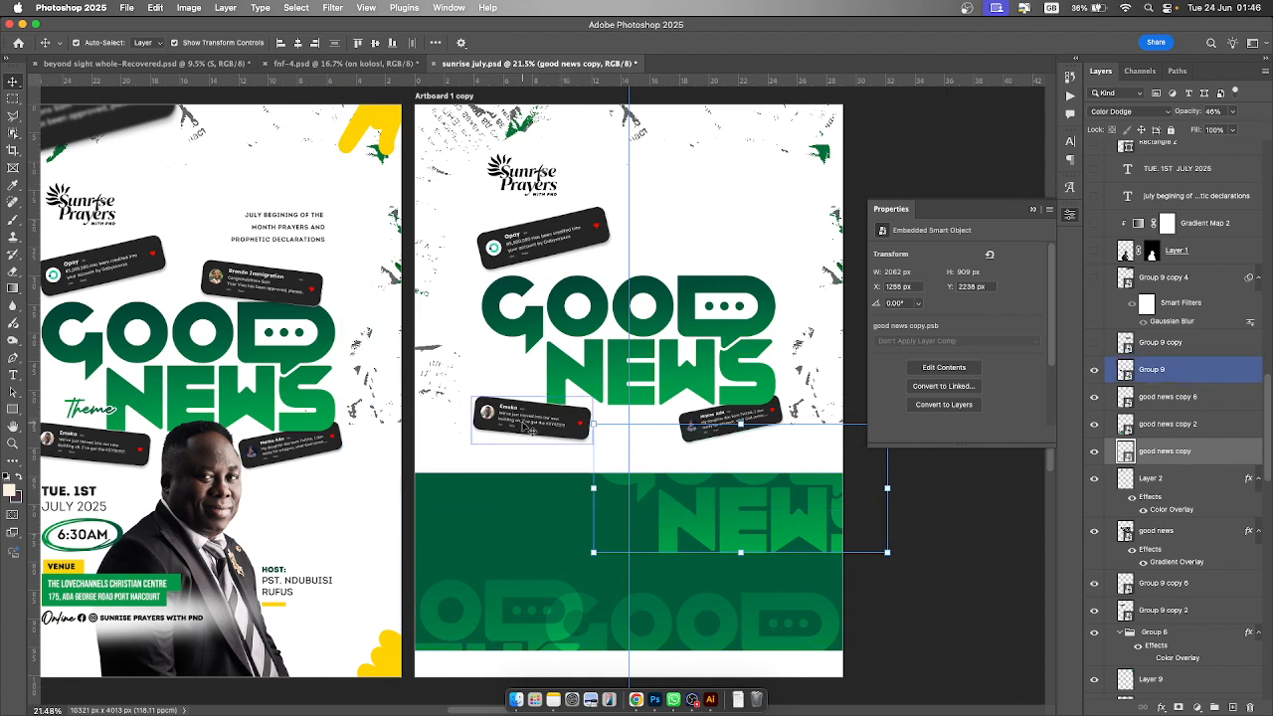
{"action": "left_click", "coordinate": [1094, 342]}
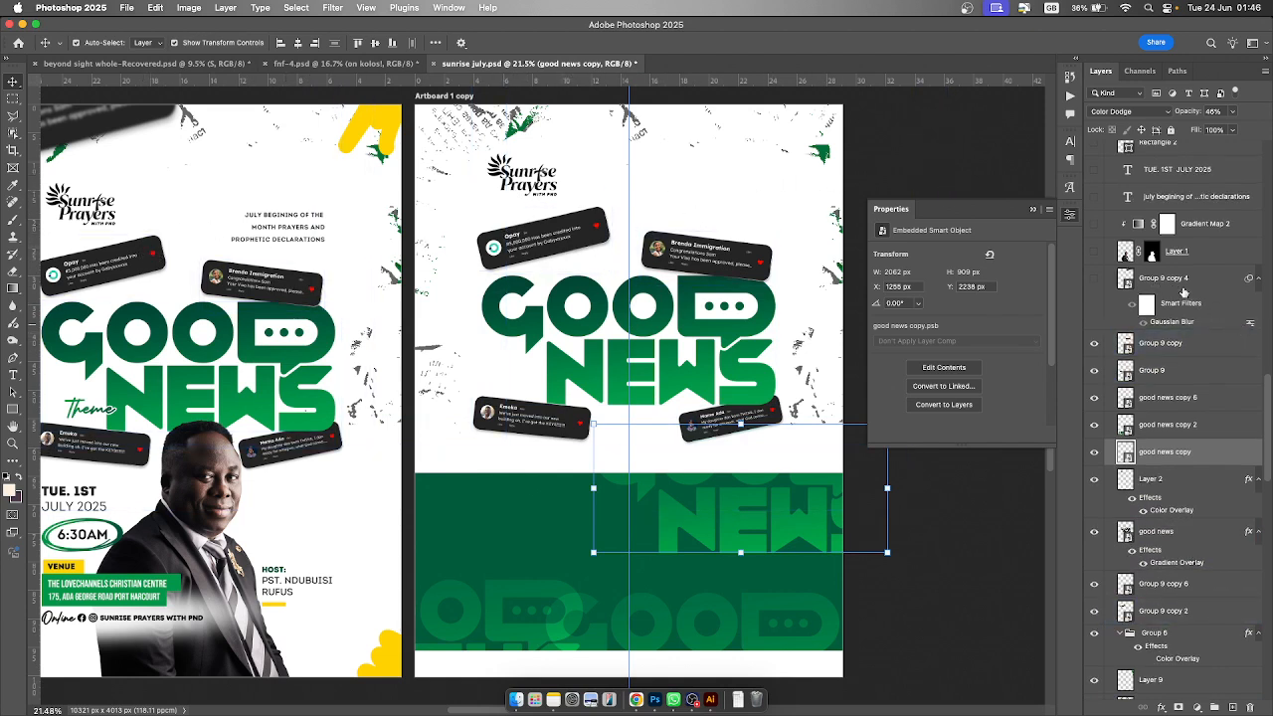
{"action": "scroll", "coordinate": [1122, 350], "scroll_direction": "up", "scroll_amount": 2}
{"action": "left_click", "coordinate": [1094, 332]}
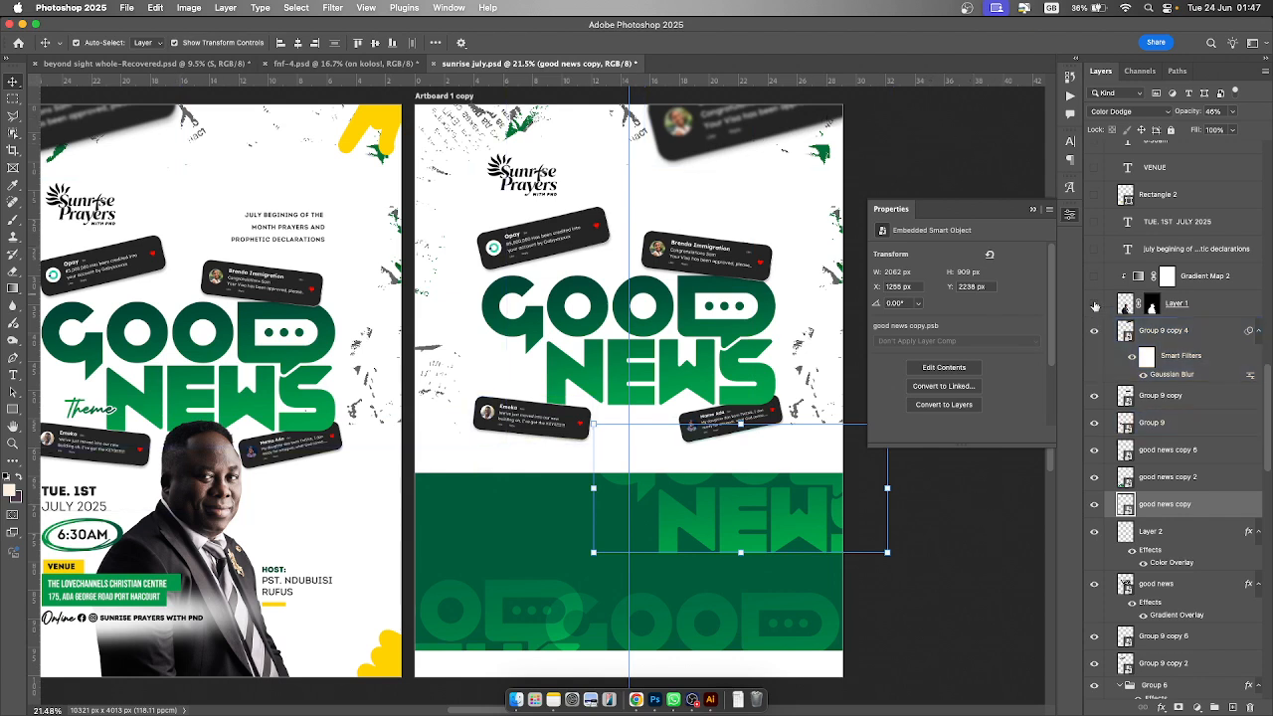
{"action": "left_click", "coordinate": [1095, 306]}
{"action": "left_click", "coordinate": [1095, 276]}
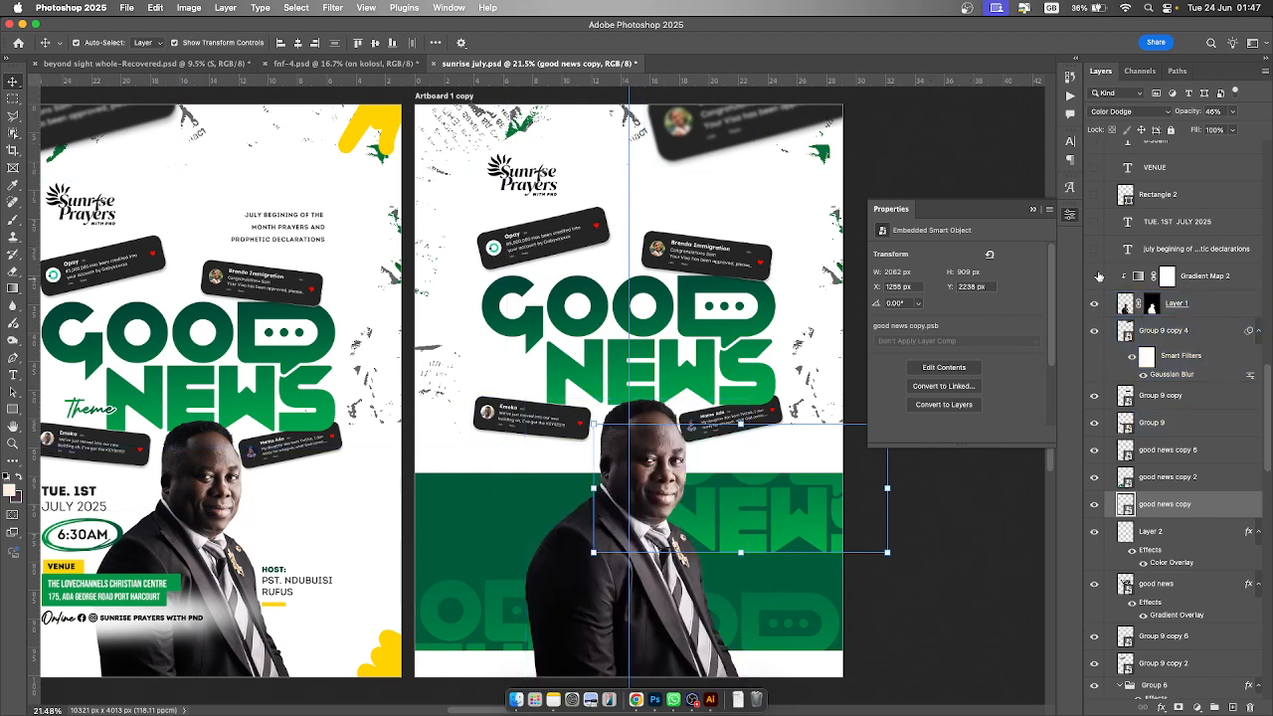
{"action": "left_click", "coordinate": [1170, 374]}
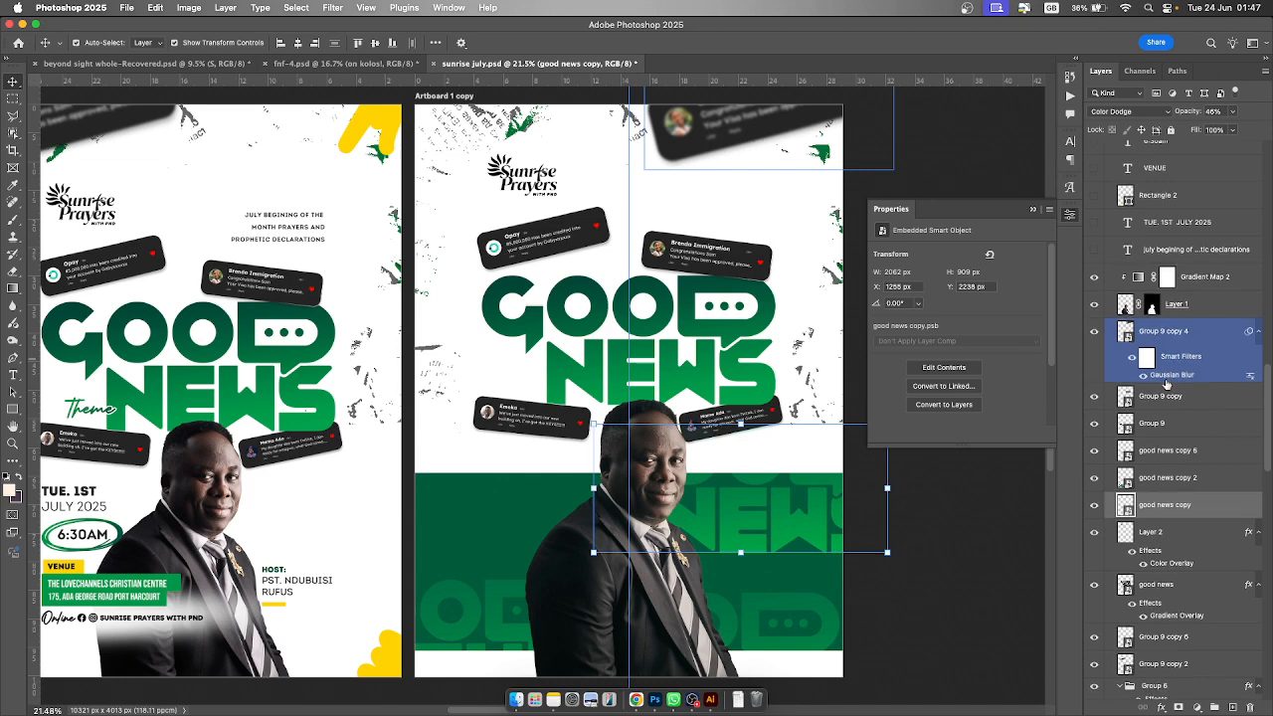
- Make the July beginning text, TUE. 1ST JULY 2025, Rectangle 2, VENUE and 6:30AM layers visible
{"action": "scroll", "coordinate": [1167, 384], "scroll_direction": "up", "scroll_amount": 2}
{"action": "scroll", "coordinate": [1167, 384], "scroll_direction": "up", "scroll_amount": 2}
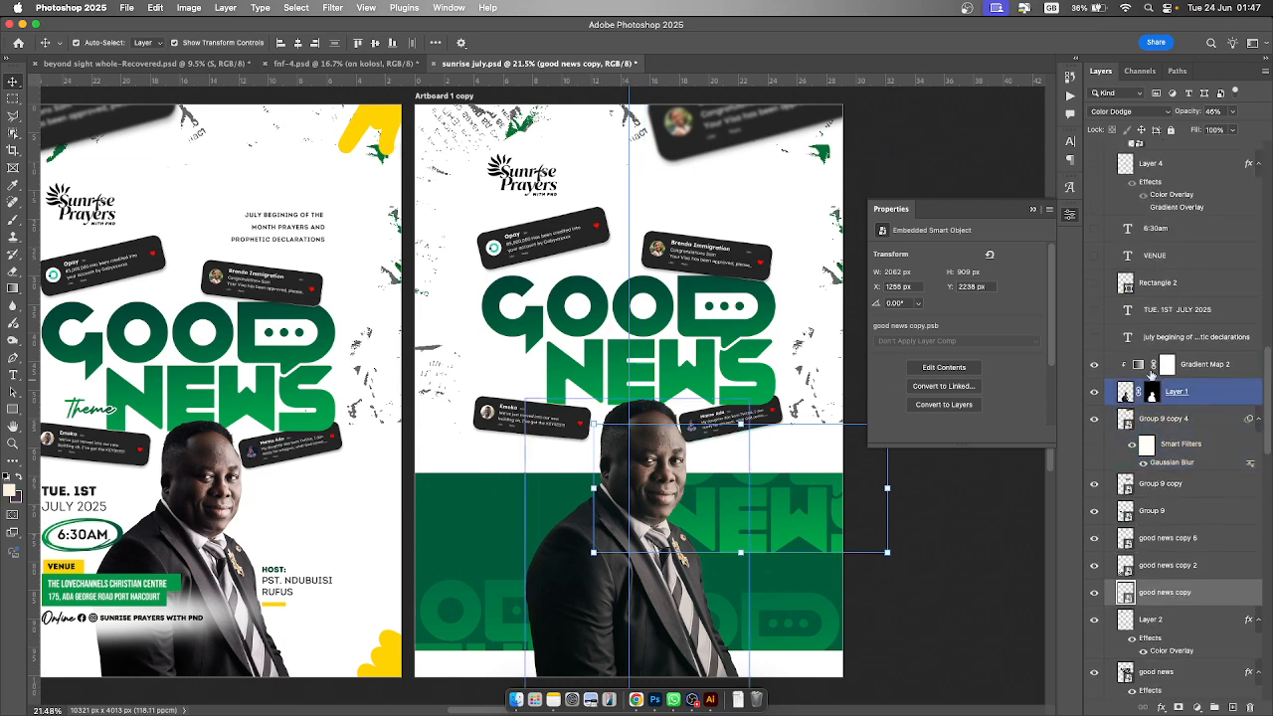
{"action": "left_click", "coordinate": [1094, 341]}
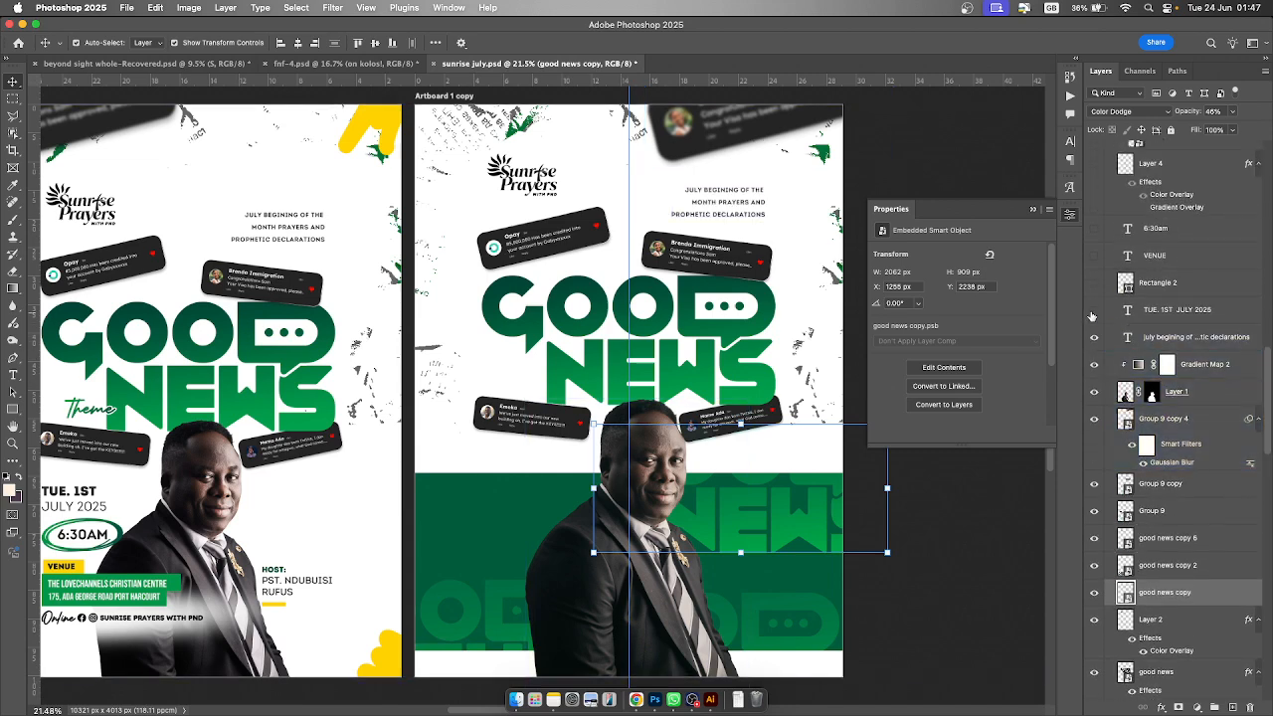
{"action": "left_click", "coordinate": [1094, 312]}
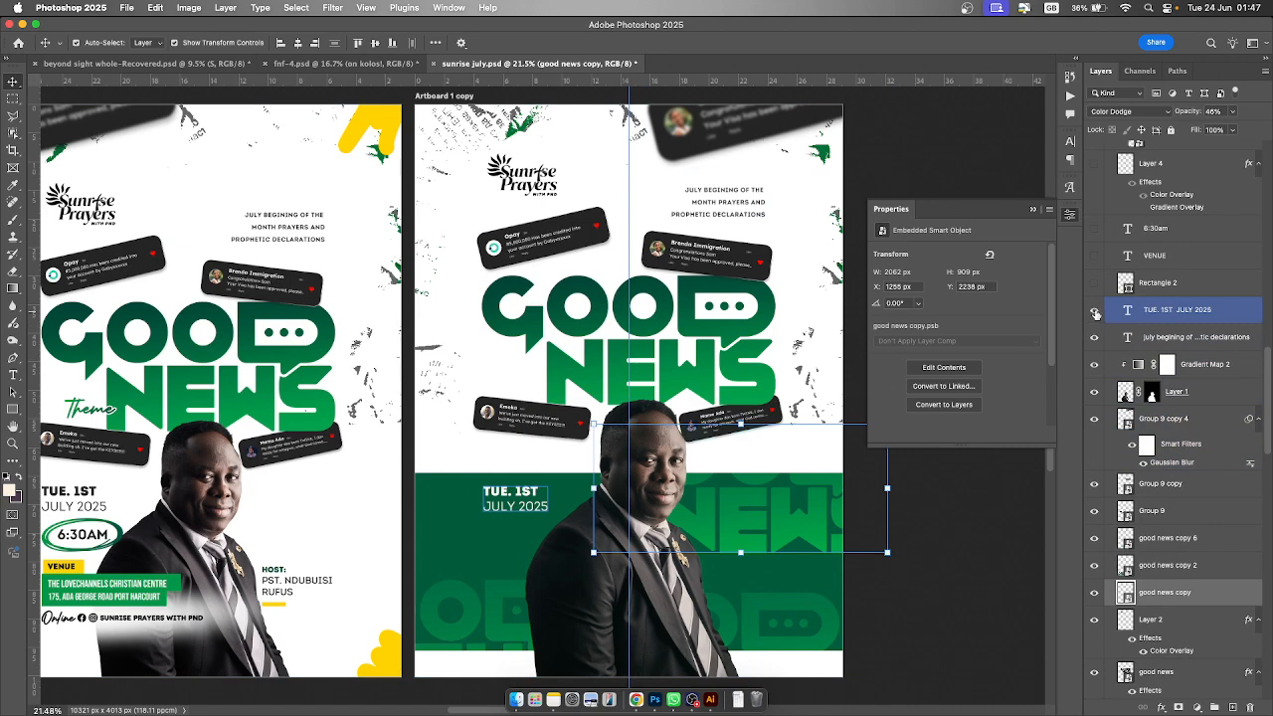
{"action": "left_click", "coordinate": [1095, 285]}
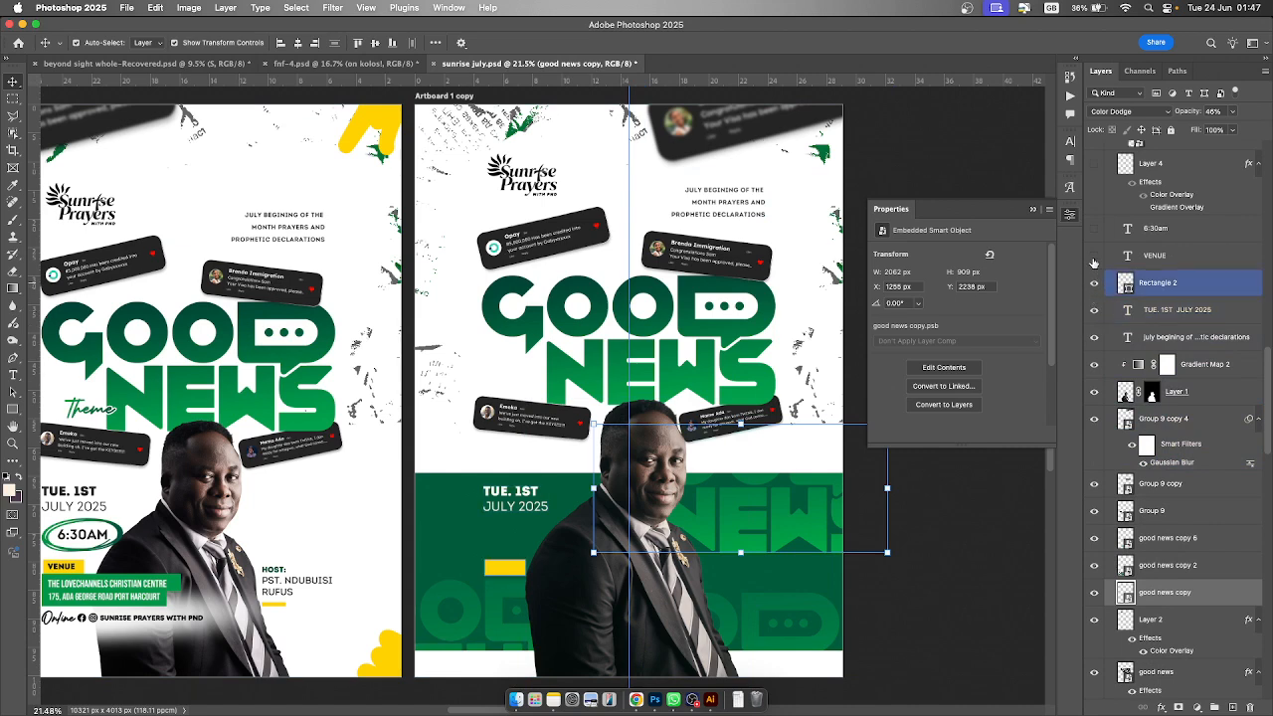
{"action": "left_click", "coordinate": [1096, 256]}
{"action": "left_click", "coordinate": [1095, 228]}
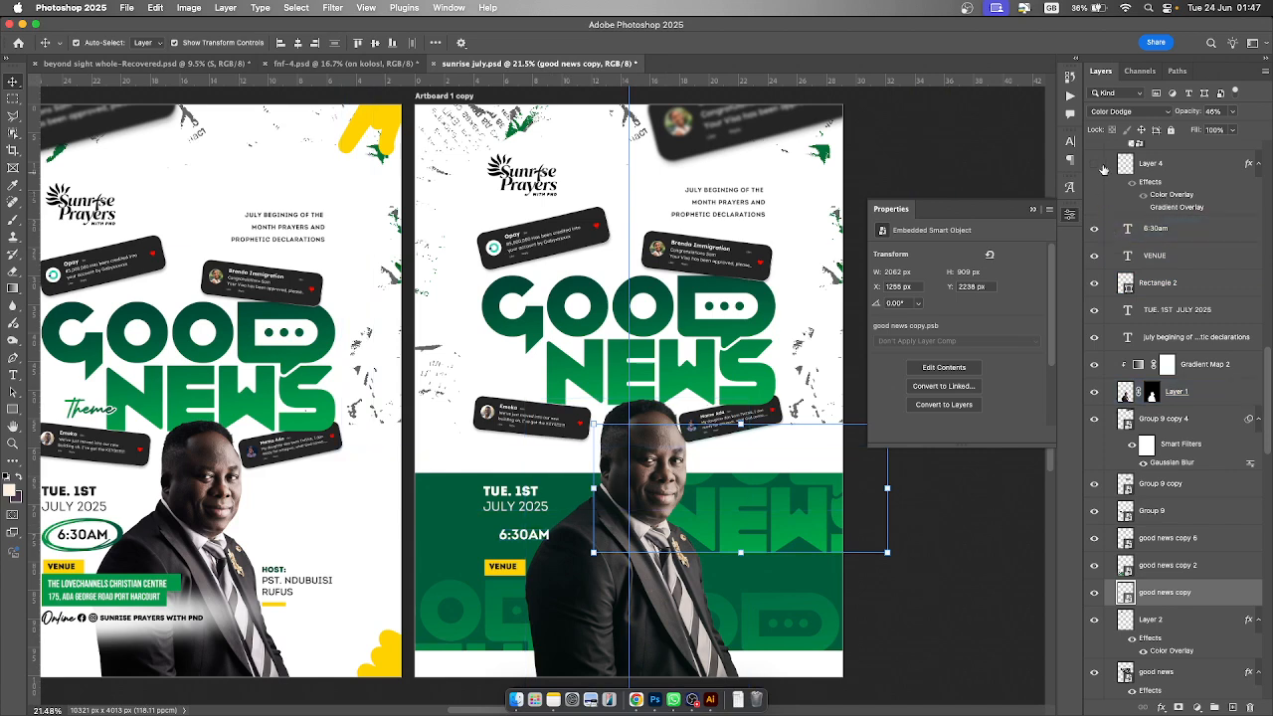
- Make Layer 4, the yellow ring around the 6:30AM time, visible on Artboard 1 copy
{"action": "scroll", "coordinate": [1102, 255], "scroll_direction": "up", "scroll_amount": 4}
{"action": "left_click", "coordinate": [1094, 263]}
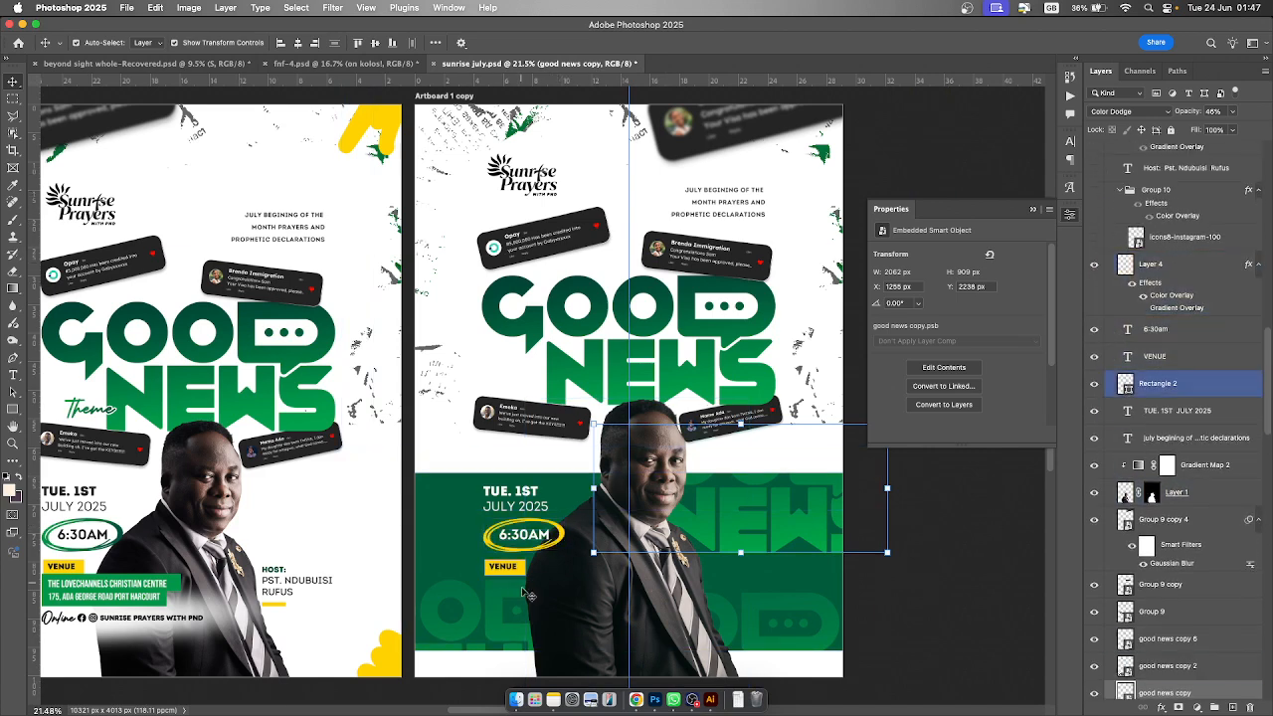
{"action": "left_click", "coordinate": [526, 576]}
{"action": "left_click", "coordinate": [551, 547]}
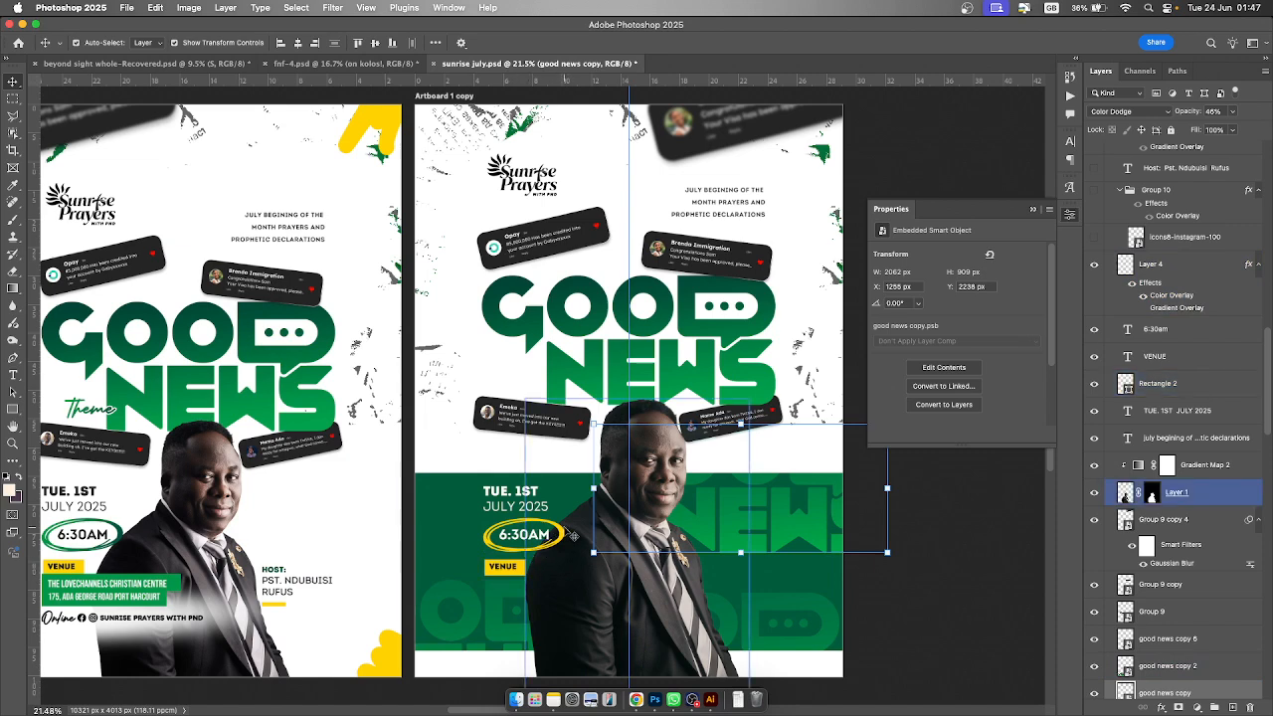
{"action": "left_click", "coordinate": [569, 538]}
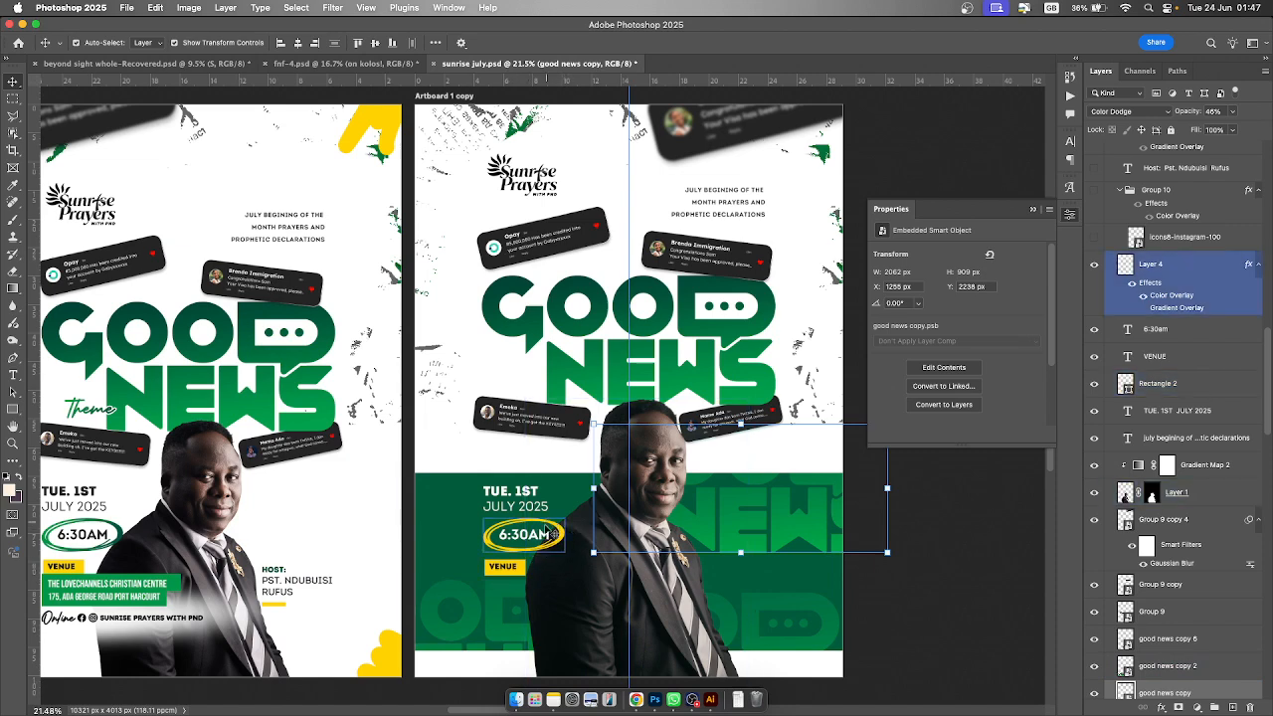
{"action": "left_click", "coordinate": [463, 527]}
{"action": "scroll", "coordinate": [1184, 320], "scroll_direction": "up", "scroll_amount": 2}
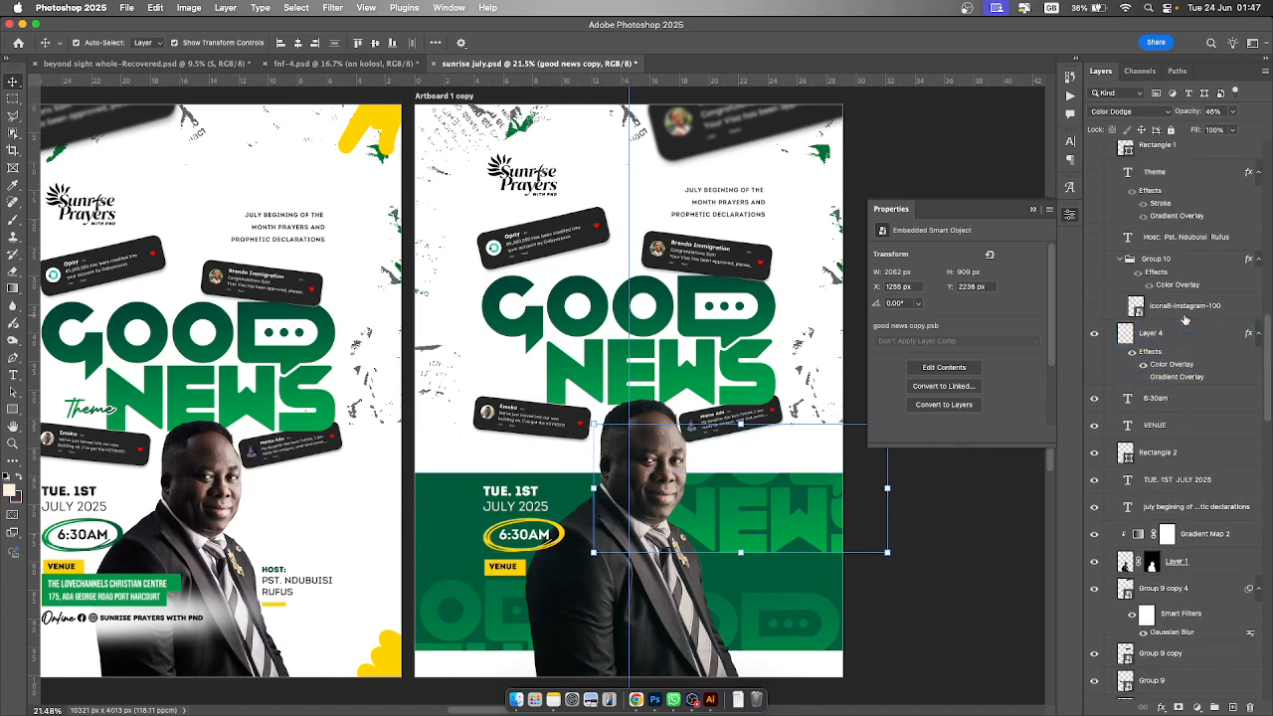
{"action": "left_click", "coordinate": [1096, 307]}
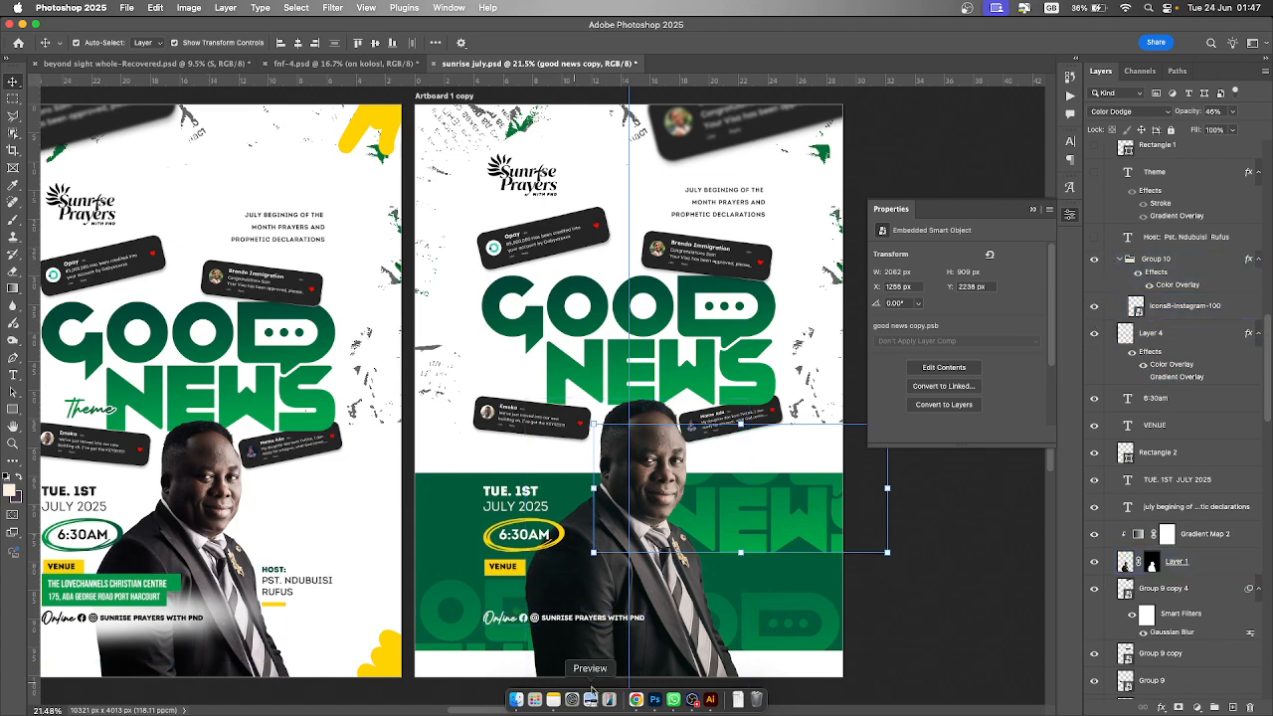
{"action": "left_click", "coordinate": [575, 655]}
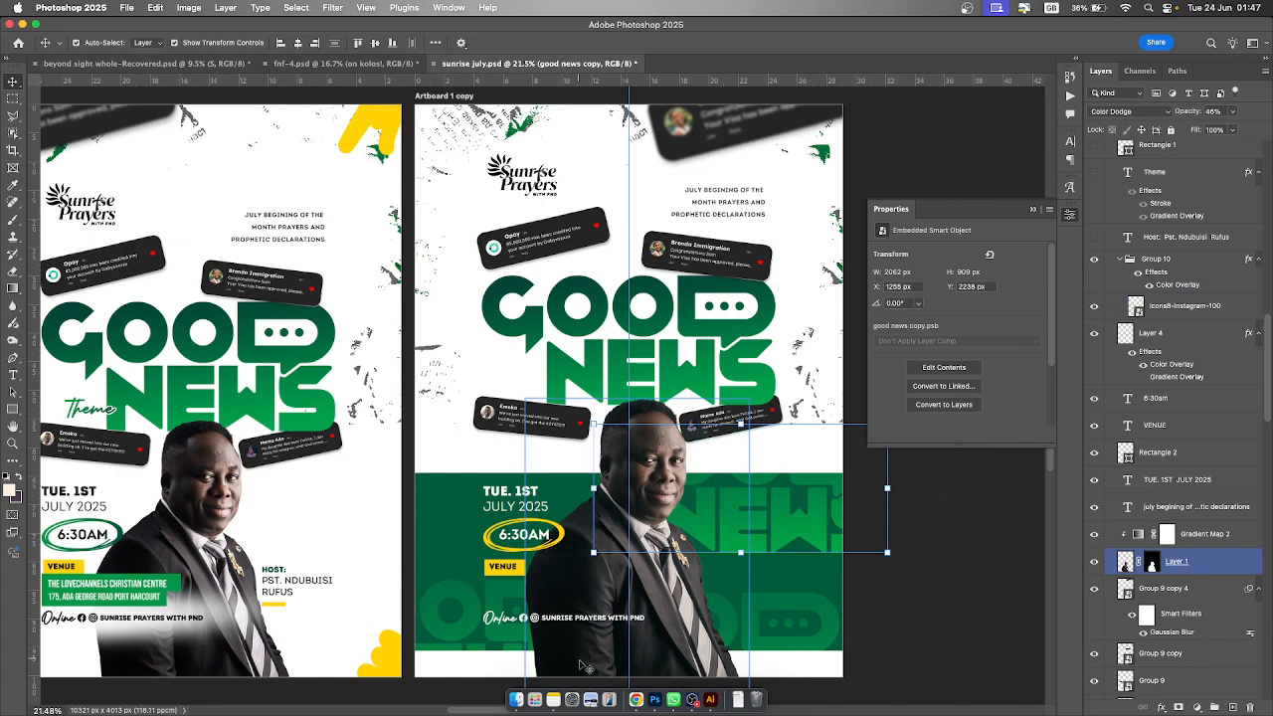
{"action": "left_click", "coordinate": [1094, 237]}
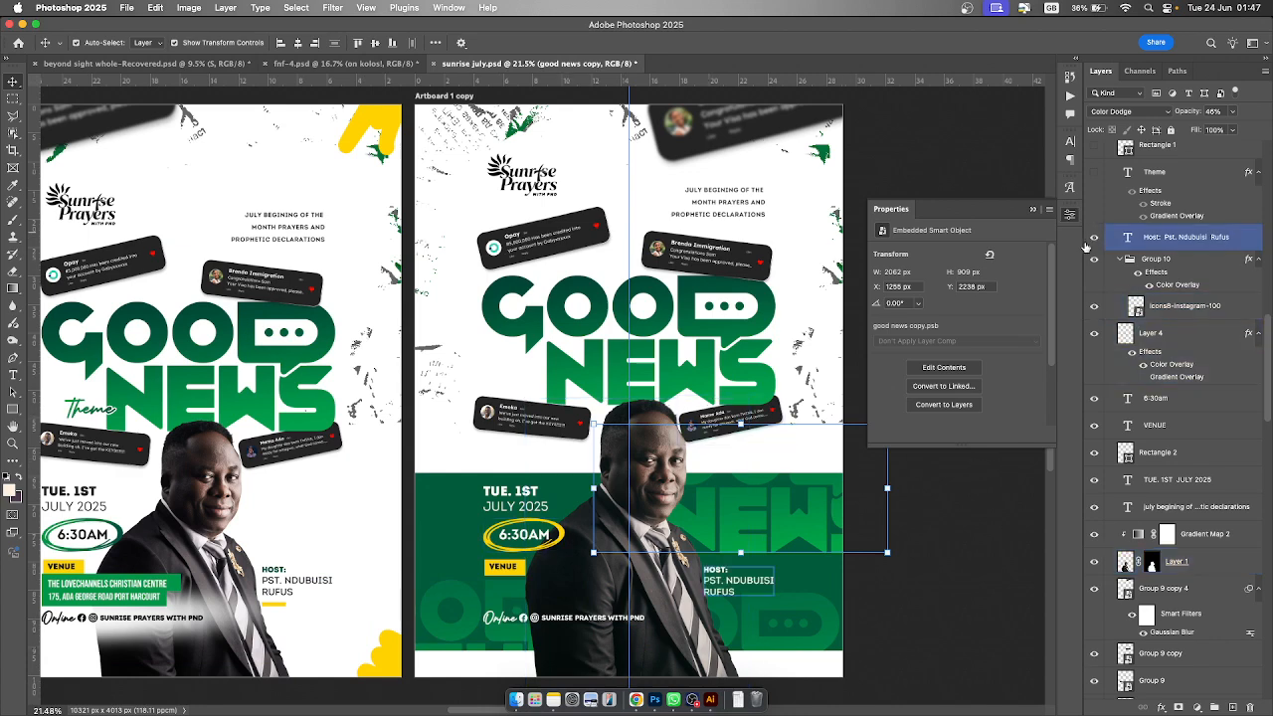
{"action": "left_click", "coordinate": [1094, 171]}
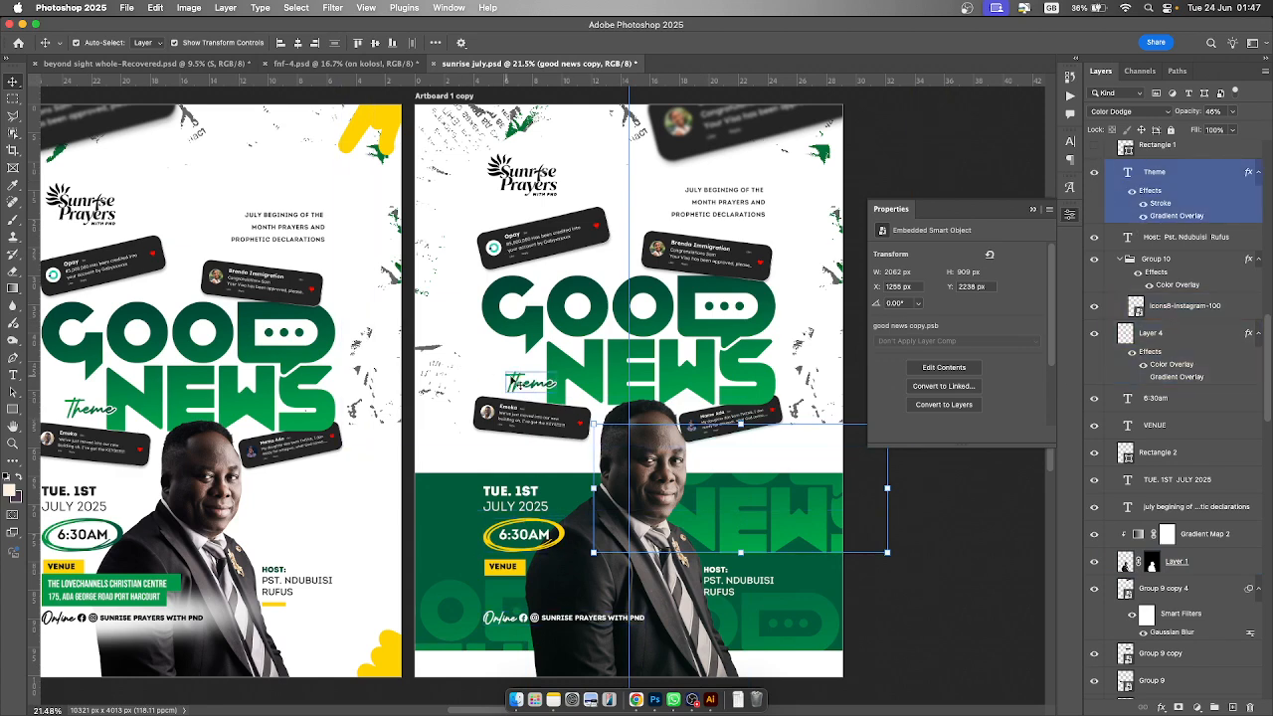
- Make Rectangle 1, Rectangle 1 copy, The Lovechannels venue text and Rectangle 4 visible on Artboard 1 copy
{"action": "left_click", "coordinate": [512, 380]}
{"action": "scroll", "coordinate": [1194, 249], "scroll_direction": "up", "scroll_amount": 5}
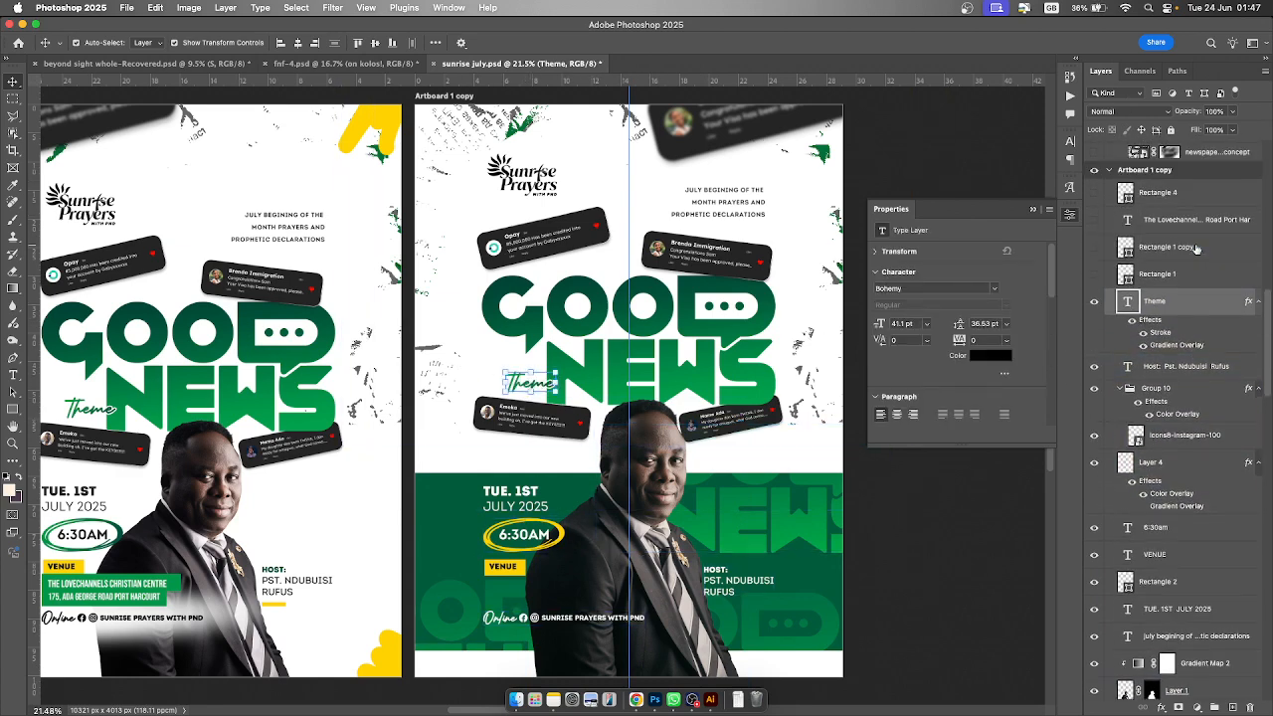
{"action": "scroll", "coordinate": [1174, 259], "scroll_direction": "up", "scroll_amount": 1}
{"action": "left_click", "coordinate": [1094, 291]}
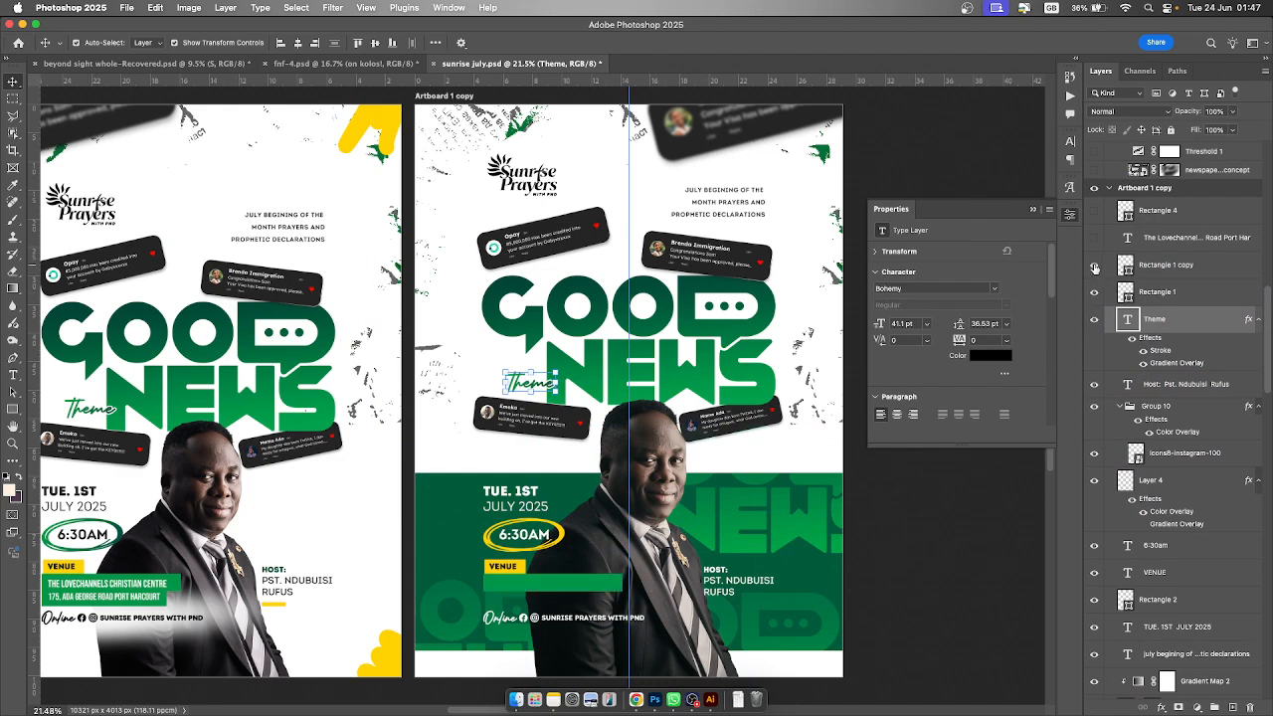
{"action": "left_click", "coordinate": [1094, 264]}
{"action": "left_click", "coordinate": [1096, 239]}
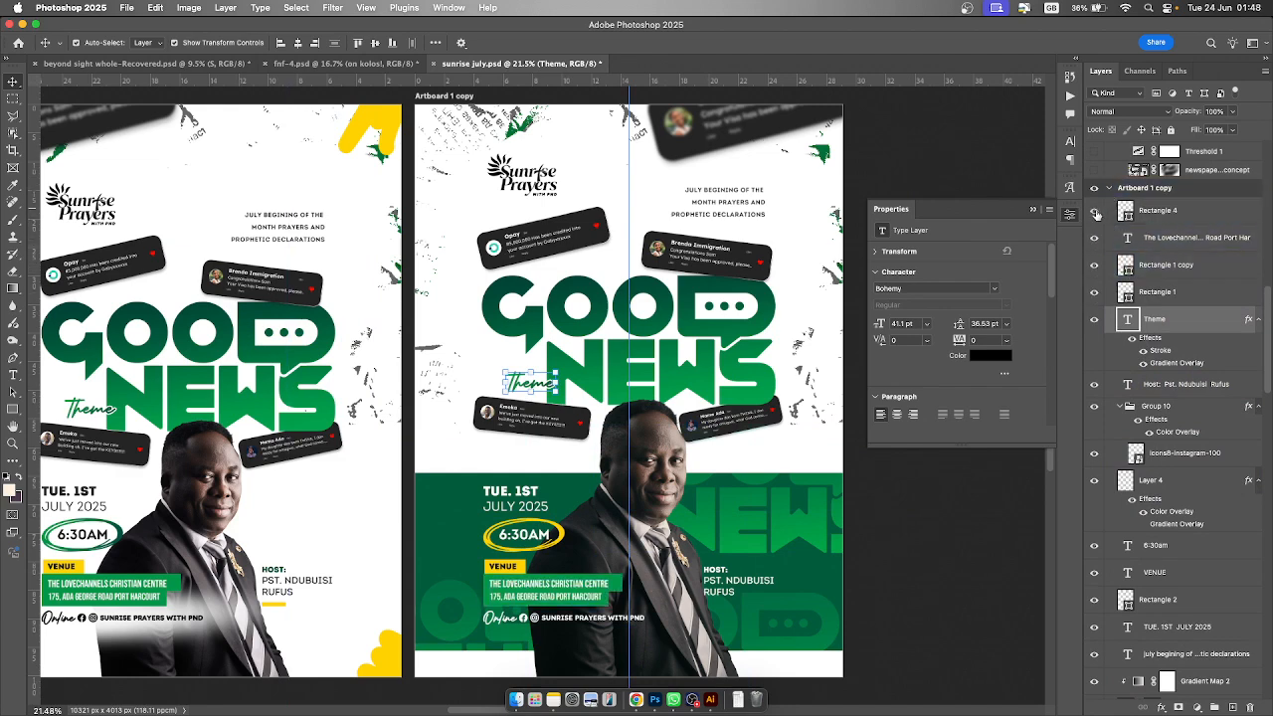
{"action": "left_click", "coordinate": [1094, 211]}
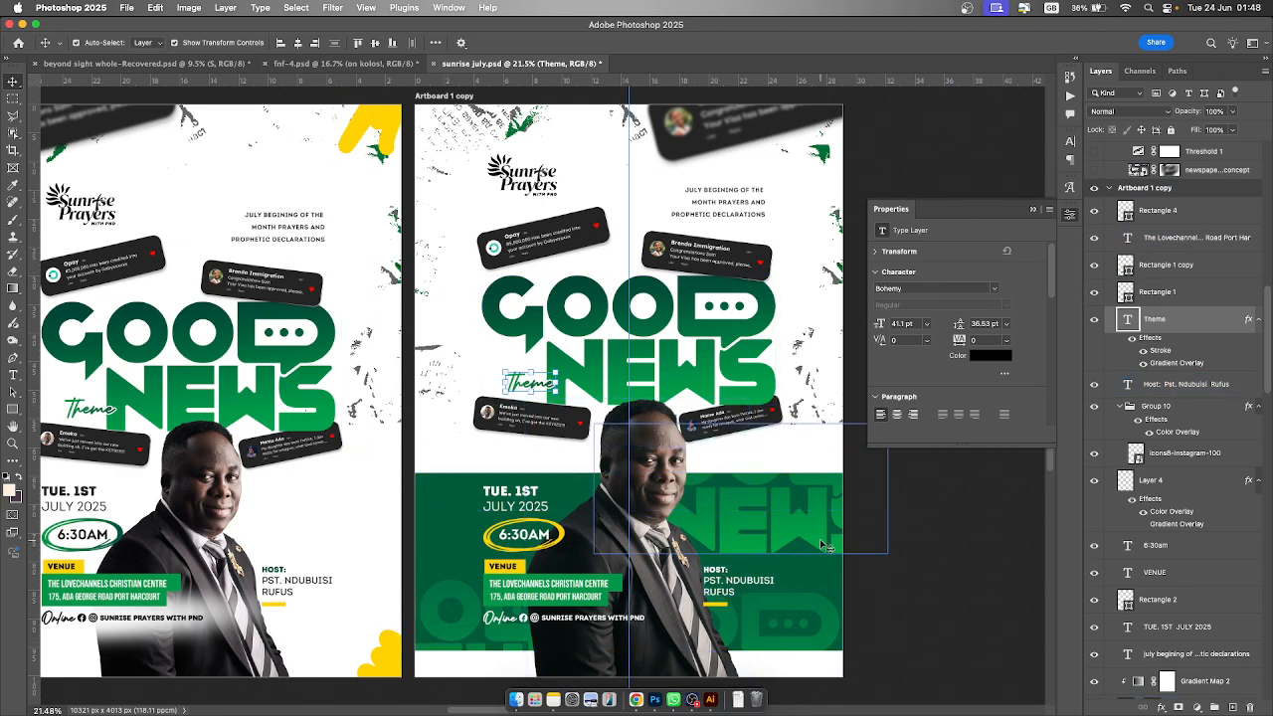
{"action": "left_click", "coordinate": [546, 597]}
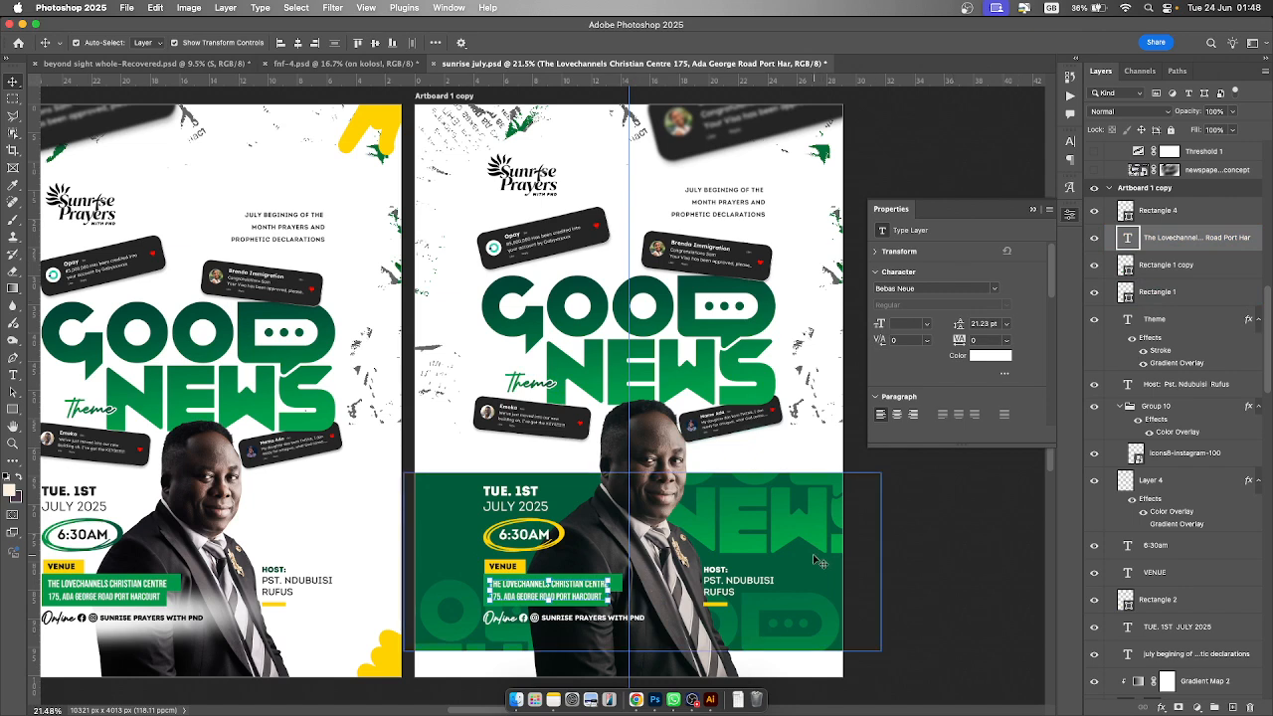
- Make the newspaper concept layer visible on the sunrise screen march artboard
{"action": "scroll", "coordinate": [1167, 199], "scroll_direction": "up", "scroll_amount": 5}
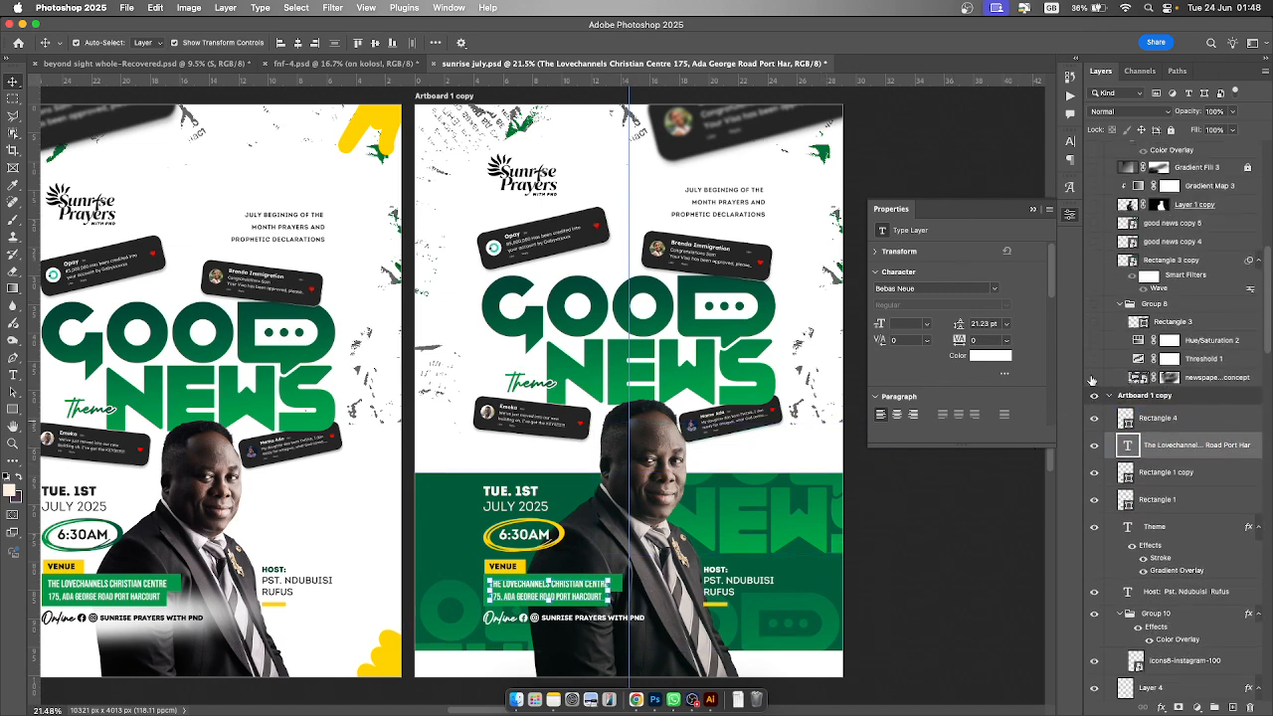
{"action": "left_click", "coordinate": [1095, 378]}
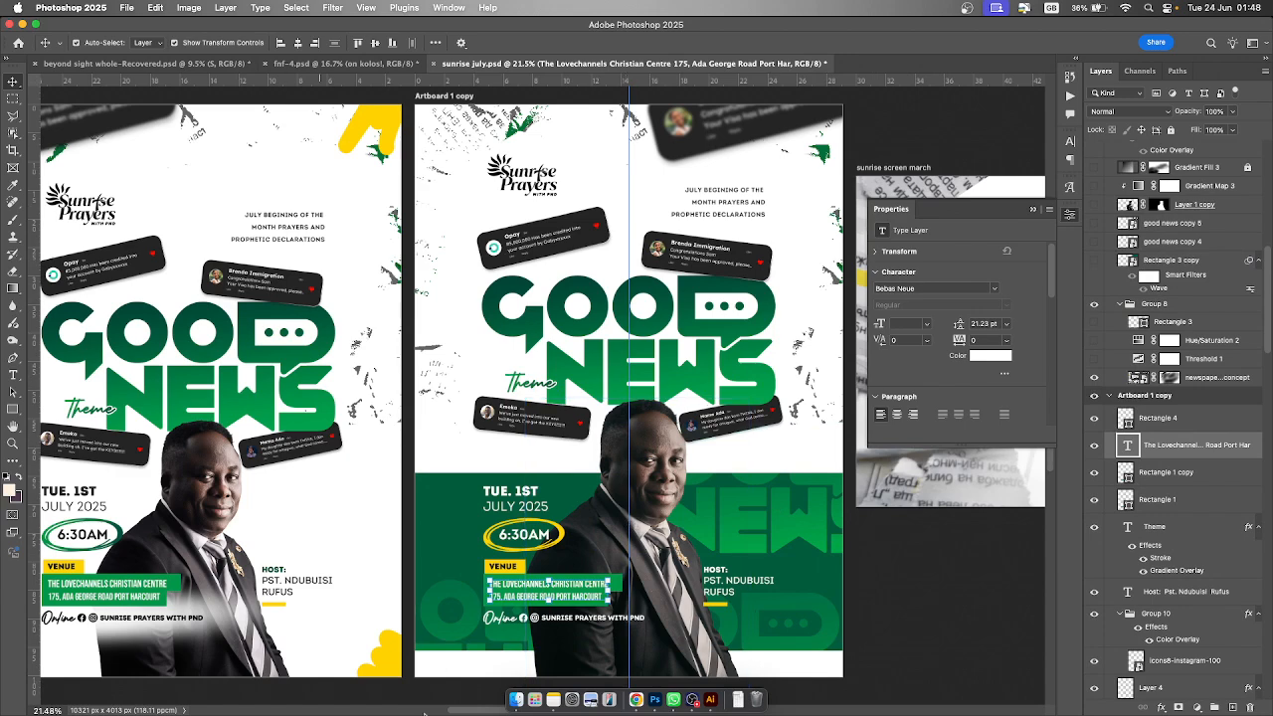
{"action": "left_click_drag", "start_coordinate": [473, 712], "coordinate": [629, 700]}
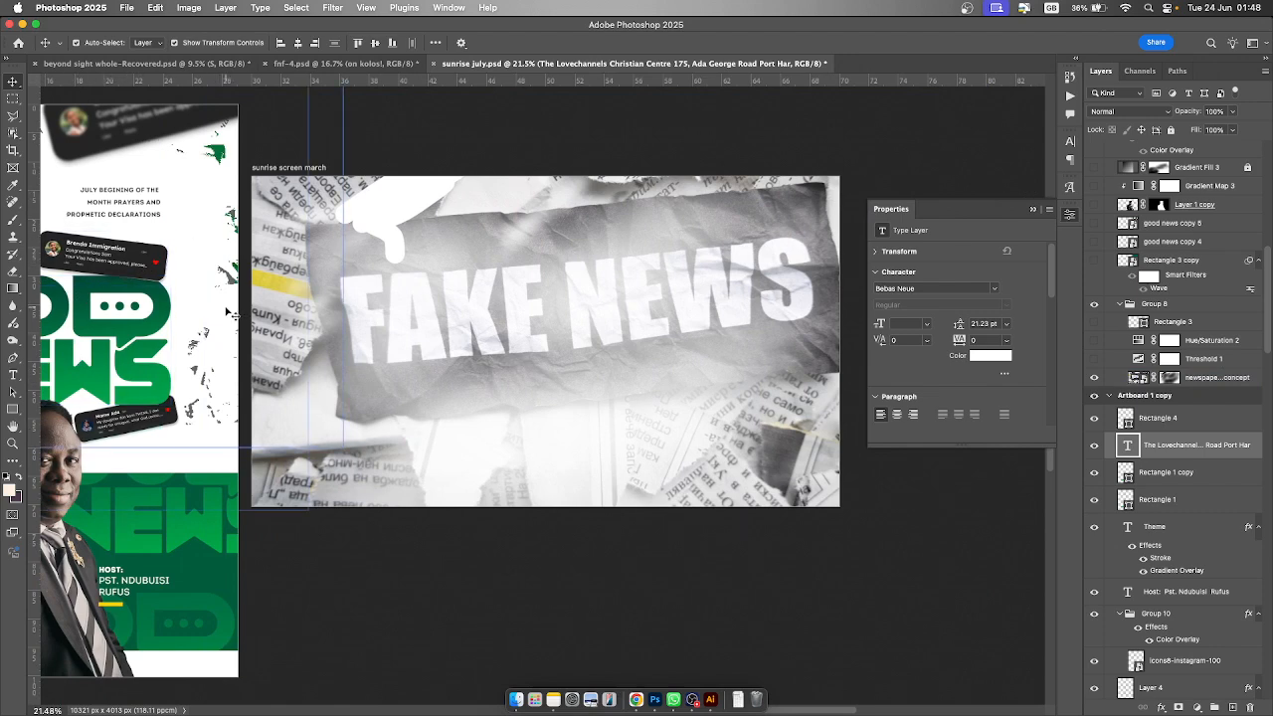
{"action": "left_click", "coordinate": [369, 278]}
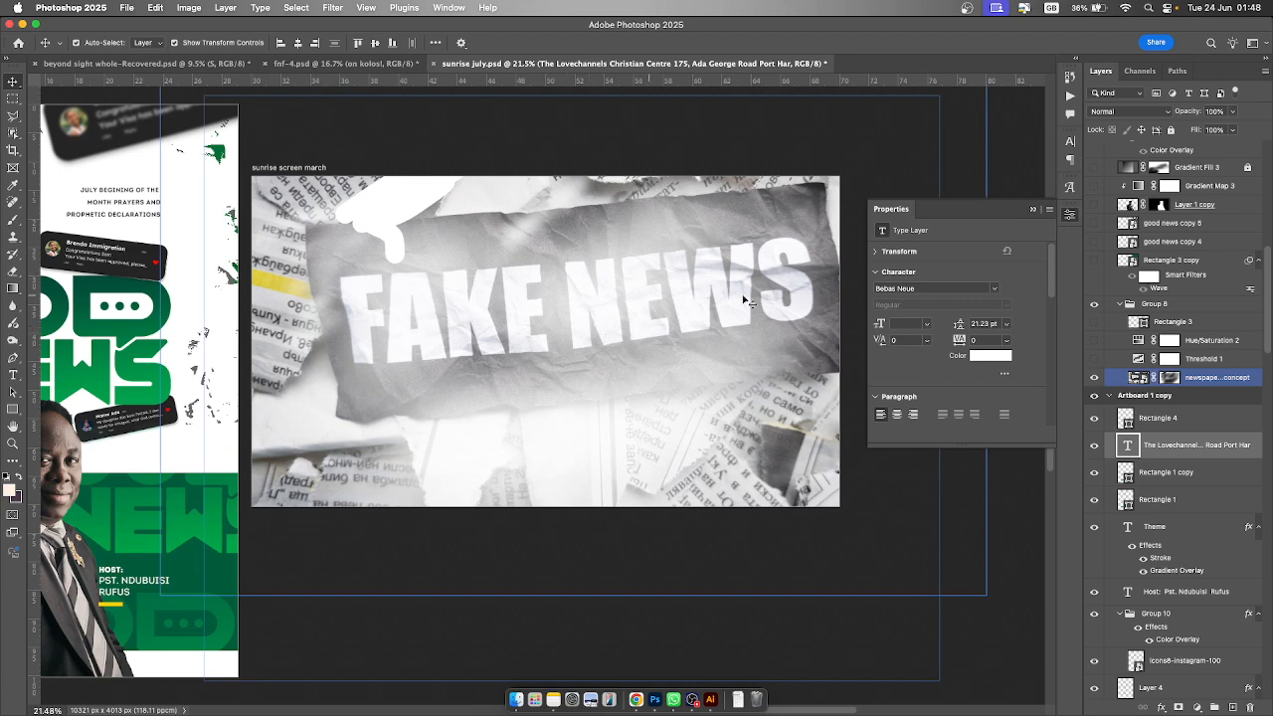
- Make Threshold 1, Hue/Saturation 2, Rectangle 3 and the torn green Rectangle 3 copy with its smart filters visible
{"action": "left_click", "coordinate": [1094, 358]}
{"action": "left_click", "coordinate": [1094, 340]}
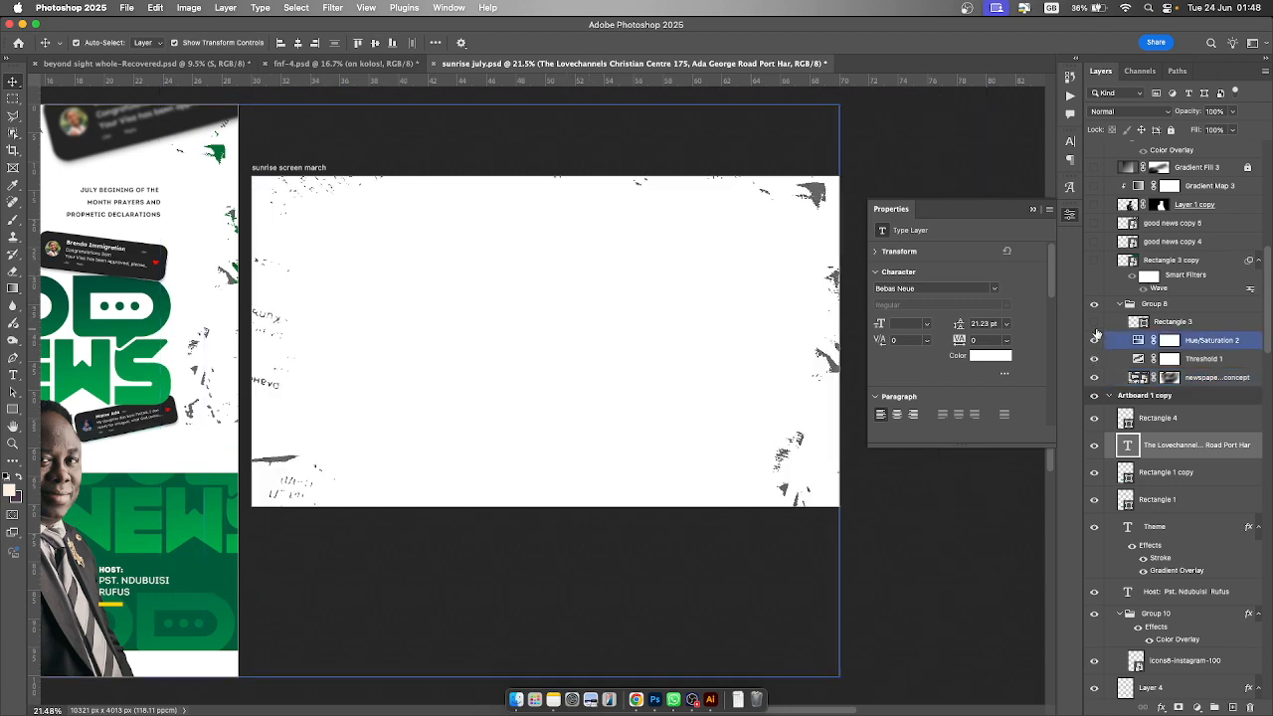
{"action": "left_click", "coordinate": [1097, 326]}
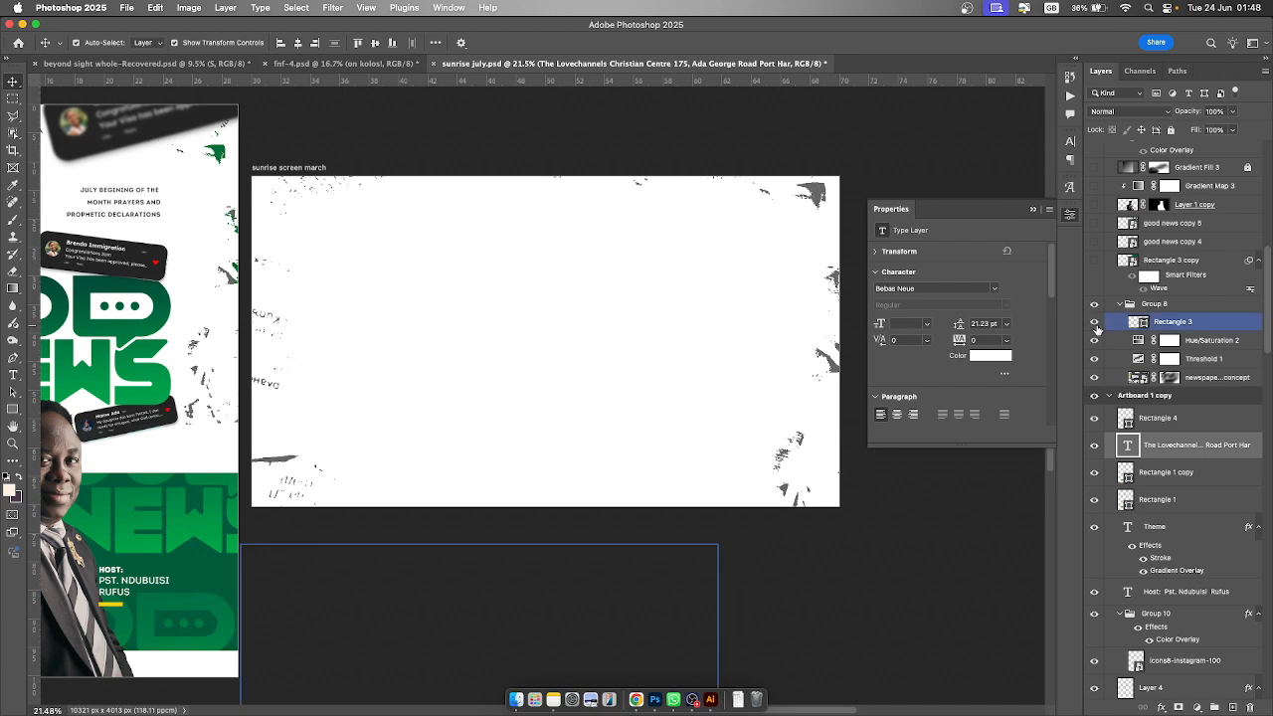
{"action": "left_click", "coordinate": [1095, 323]}
{"action": "scroll", "coordinate": [1114, 333], "scroll_direction": "up", "scroll_amount": 3}
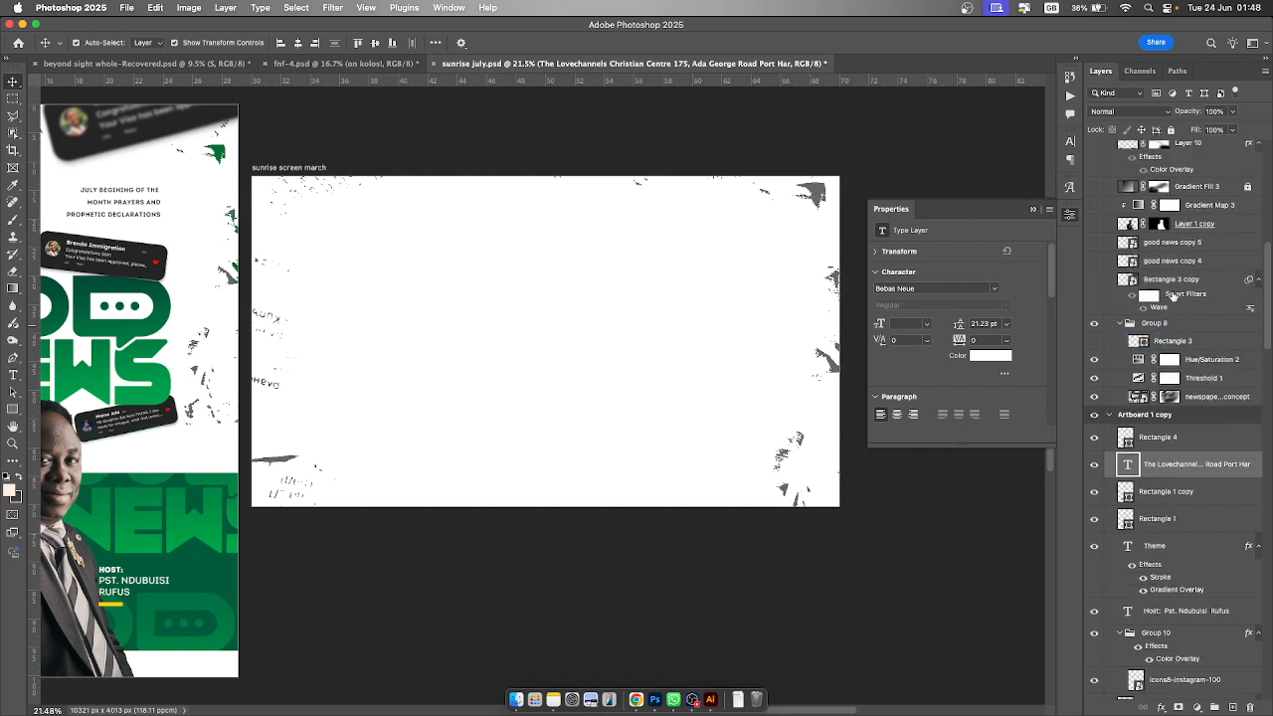
{"action": "left_click", "coordinate": [1094, 337]}
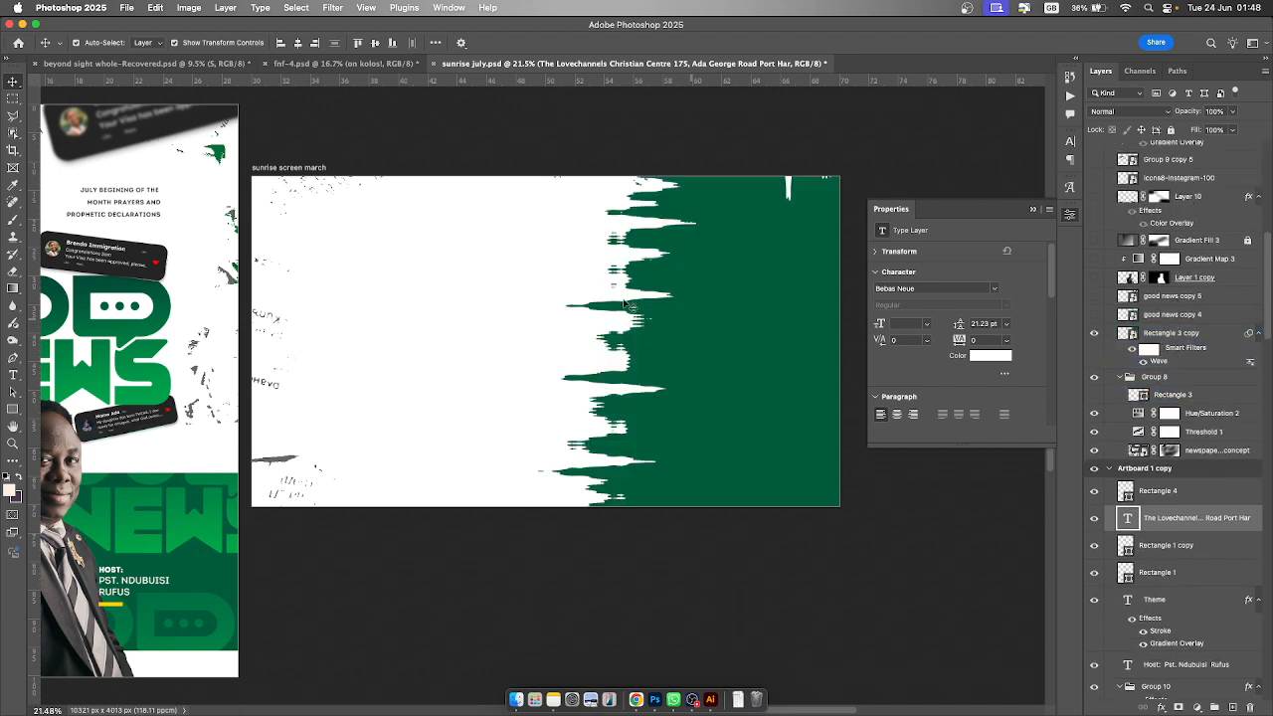
{"action": "left_click", "coordinate": [741, 291]}
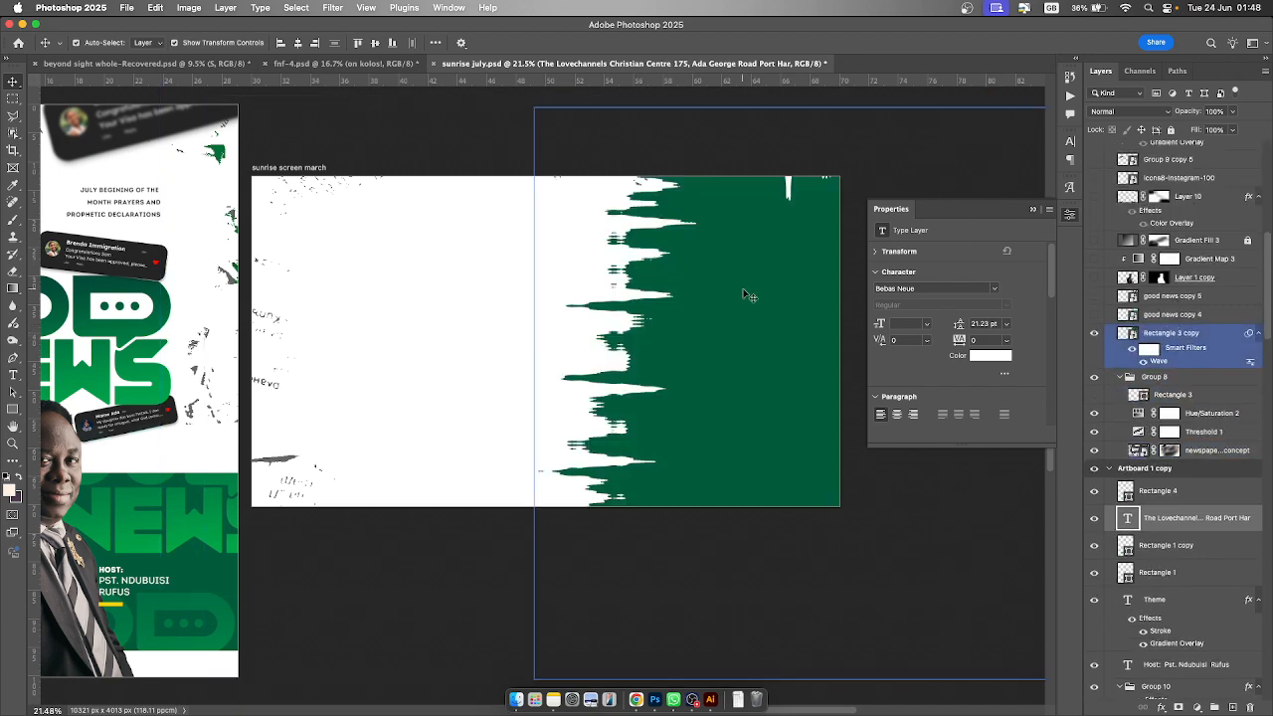
{"action": "left_click", "coordinate": [1133, 350]}
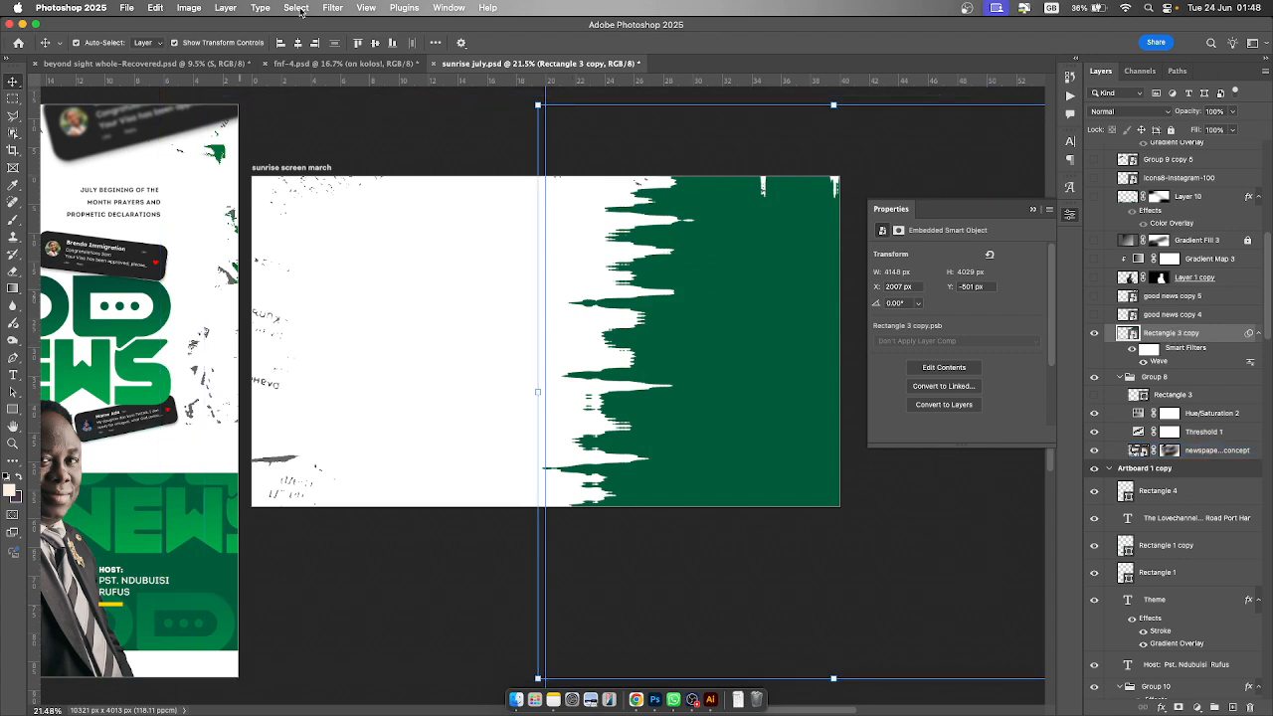
{"action": "left_click", "coordinate": [333, 7]}
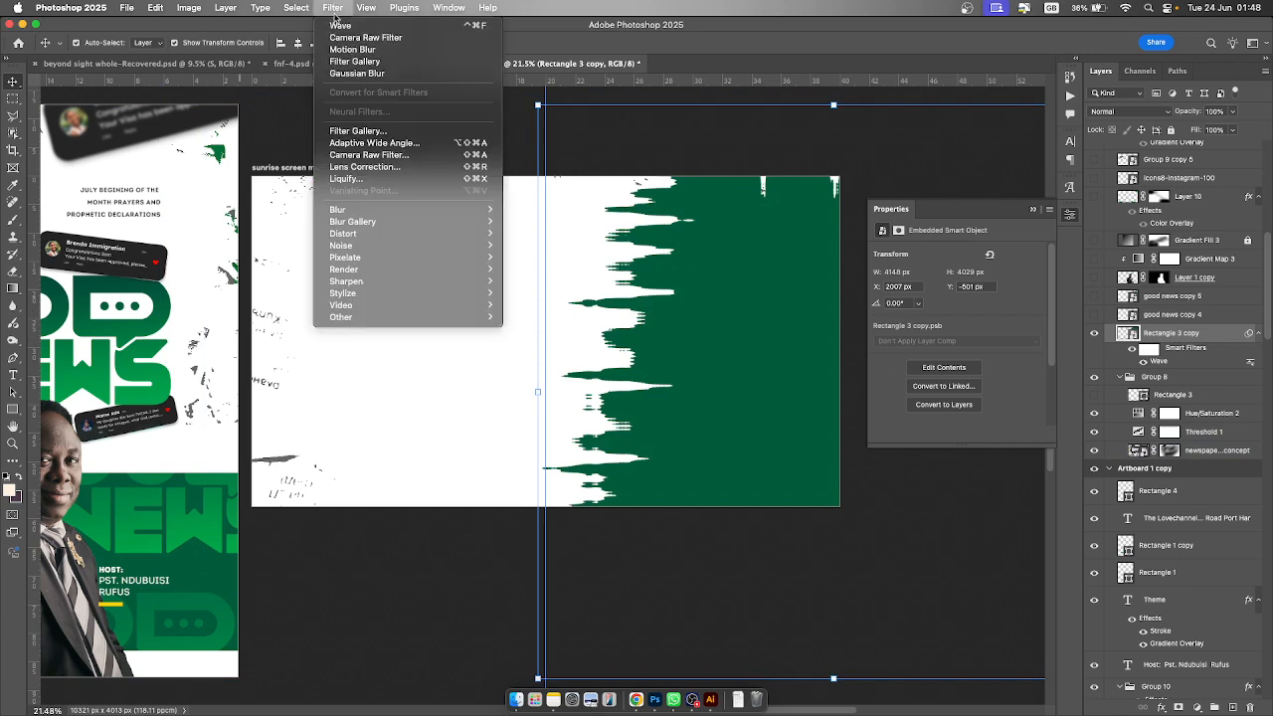
{"action": "mouse_move", "coordinate": [384, 236]}
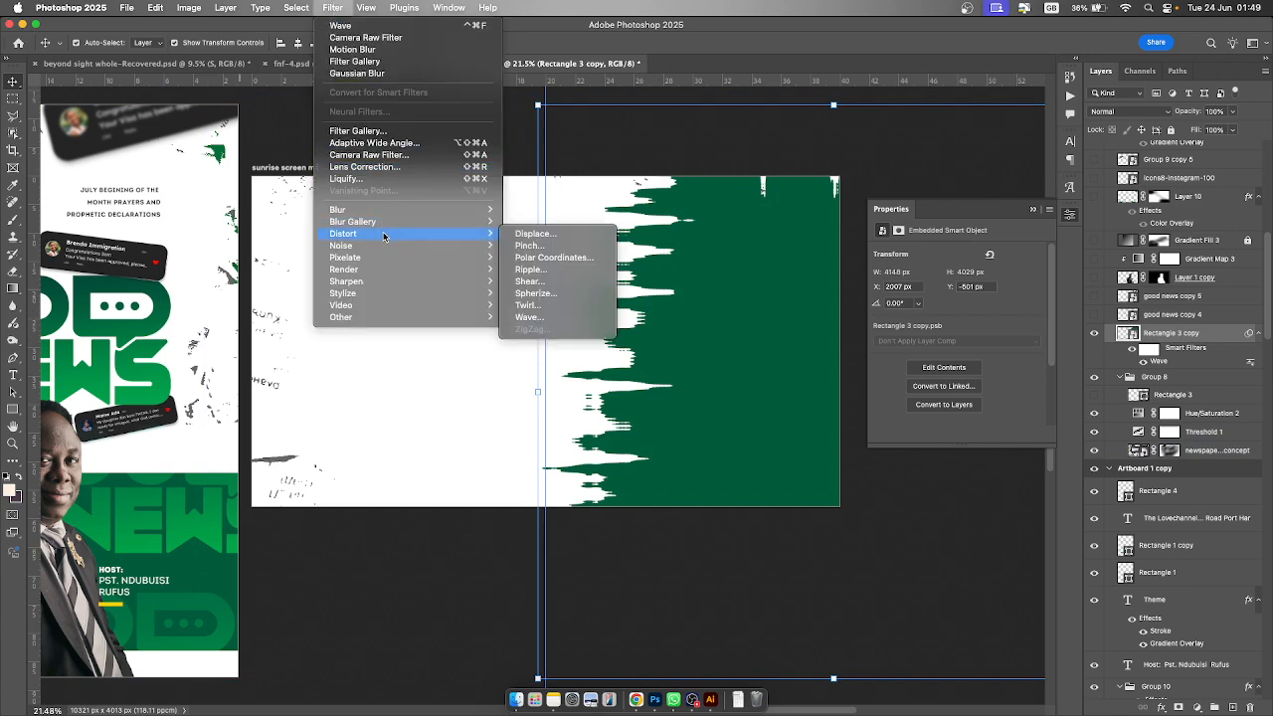
{"action": "left_click", "coordinate": [529, 317]}
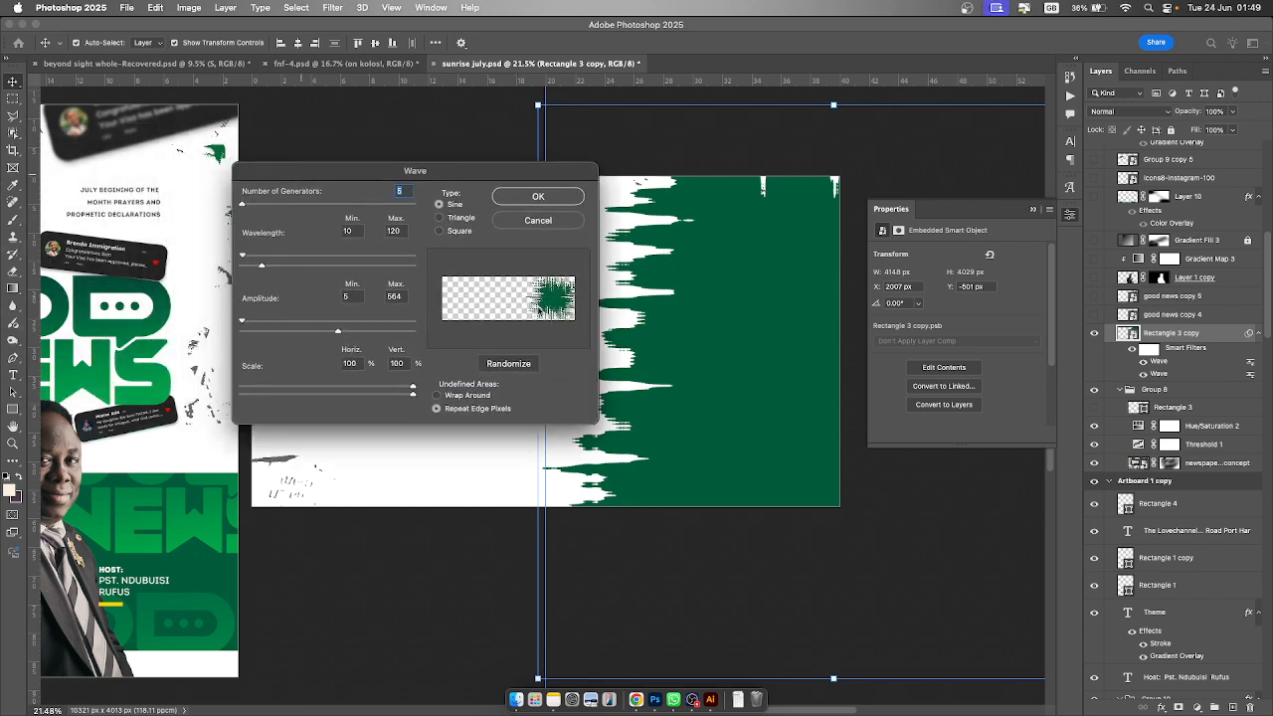
{"action": "left_click_drag", "start_coordinate": [338, 333], "coordinate": [291, 344]}
{"action": "mouse_move", "coordinate": [262, 267]}
{"action": "left_mouse_down"}
{"action": "mouse_move", "coordinate": [315, 268]}
{"action": "mouse_move", "coordinate": [266, 281]}
{"action": "left_mouse_up"}
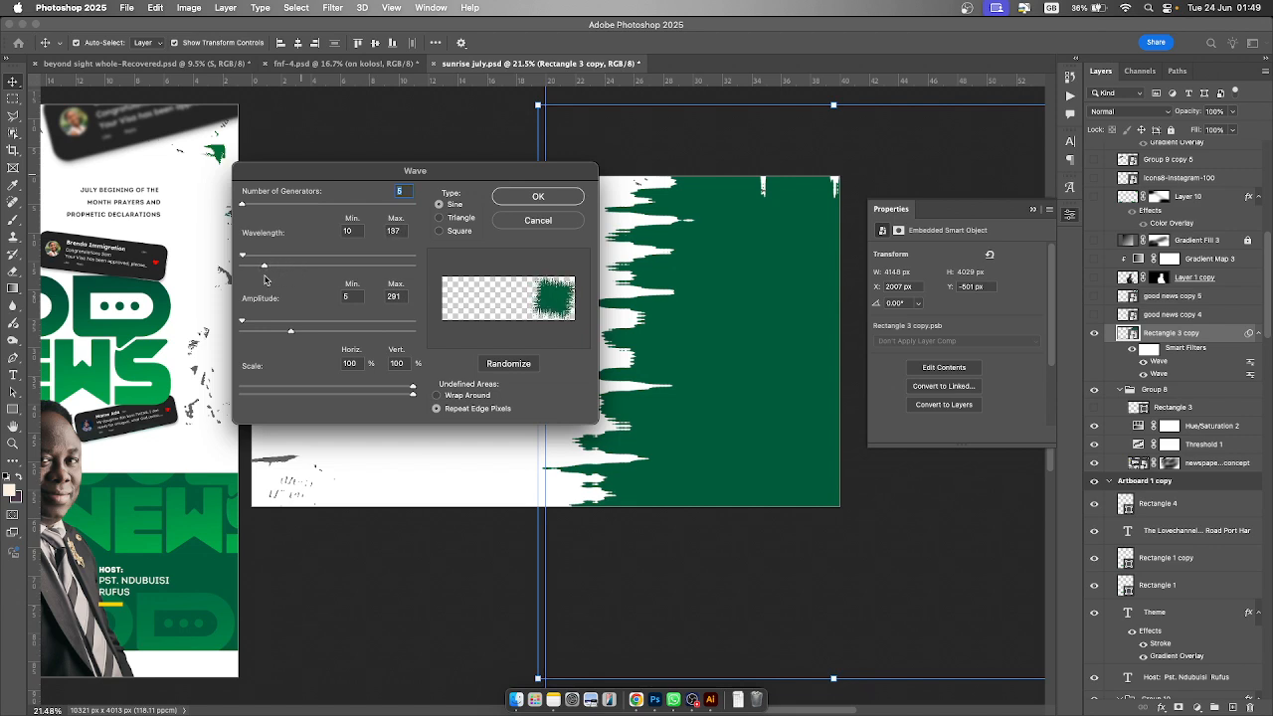
{"action": "left_click", "coordinate": [550, 223]}
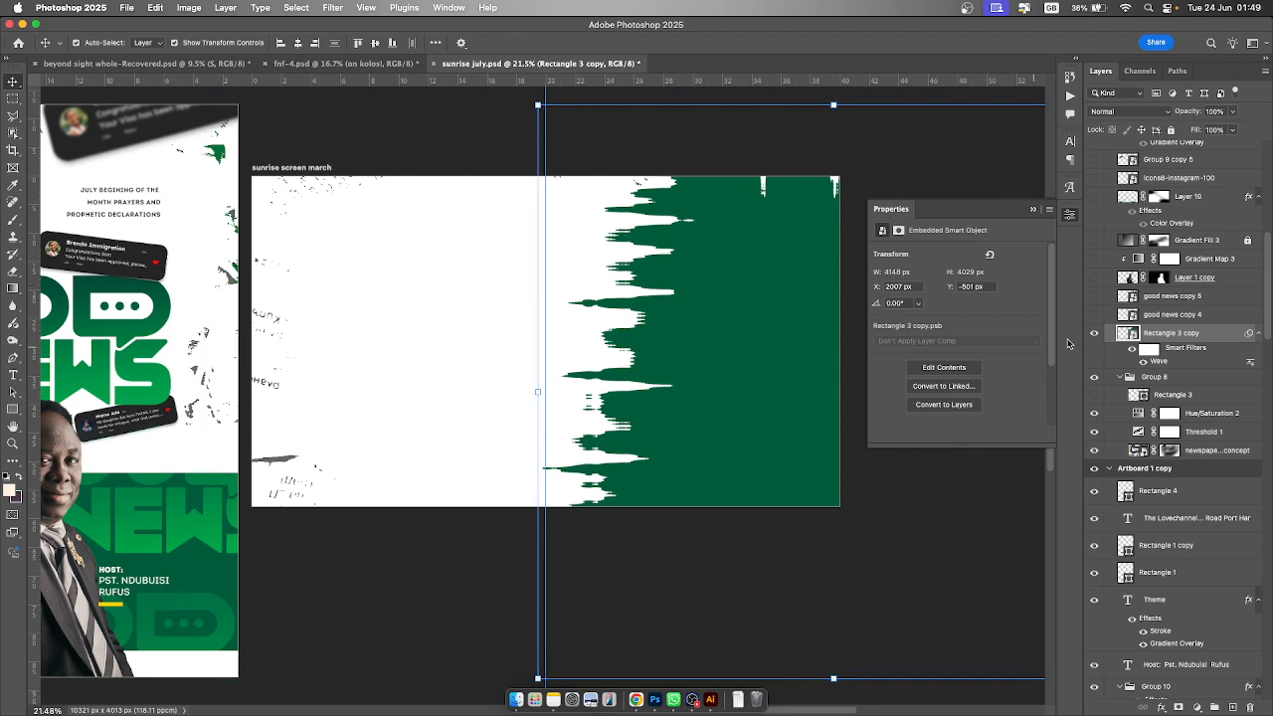
- Make good news copy 4 visible on the sunrise screen march artboard and close the Properties panel
{"action": "left_click", "coordinate": [1095, 315]}
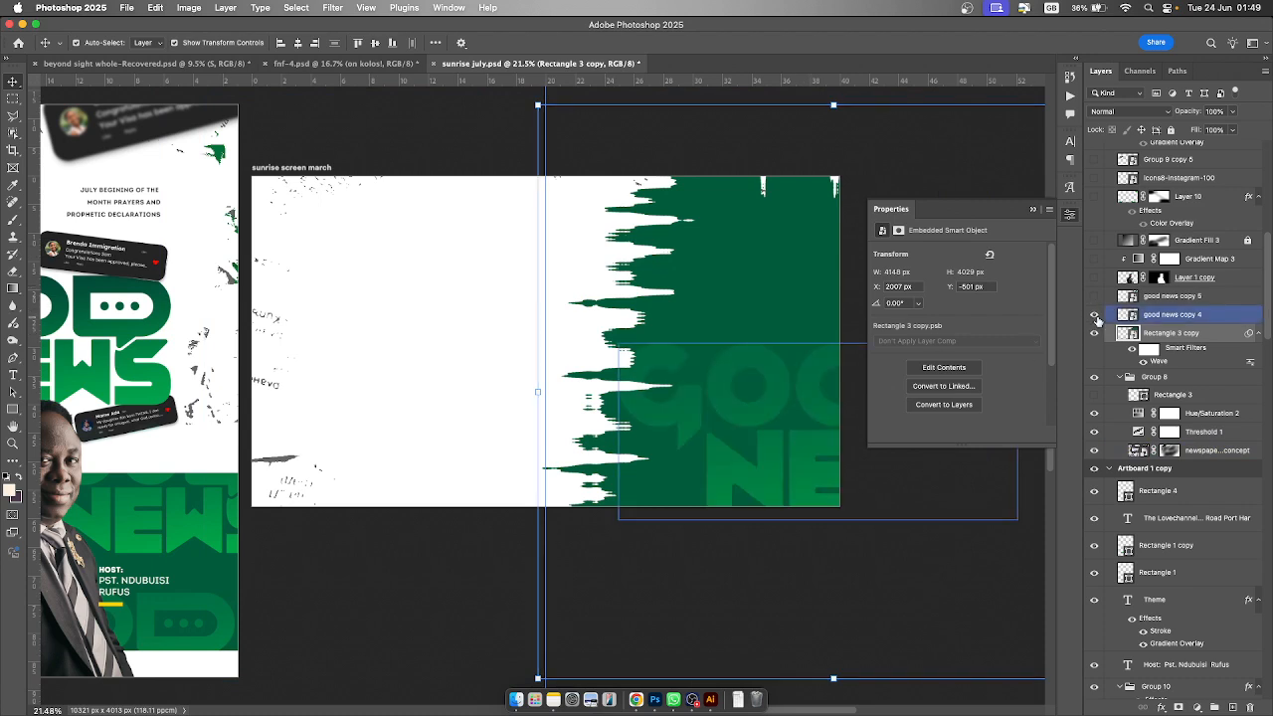
{"action": "left_click", "coordinate": [162, 531]}
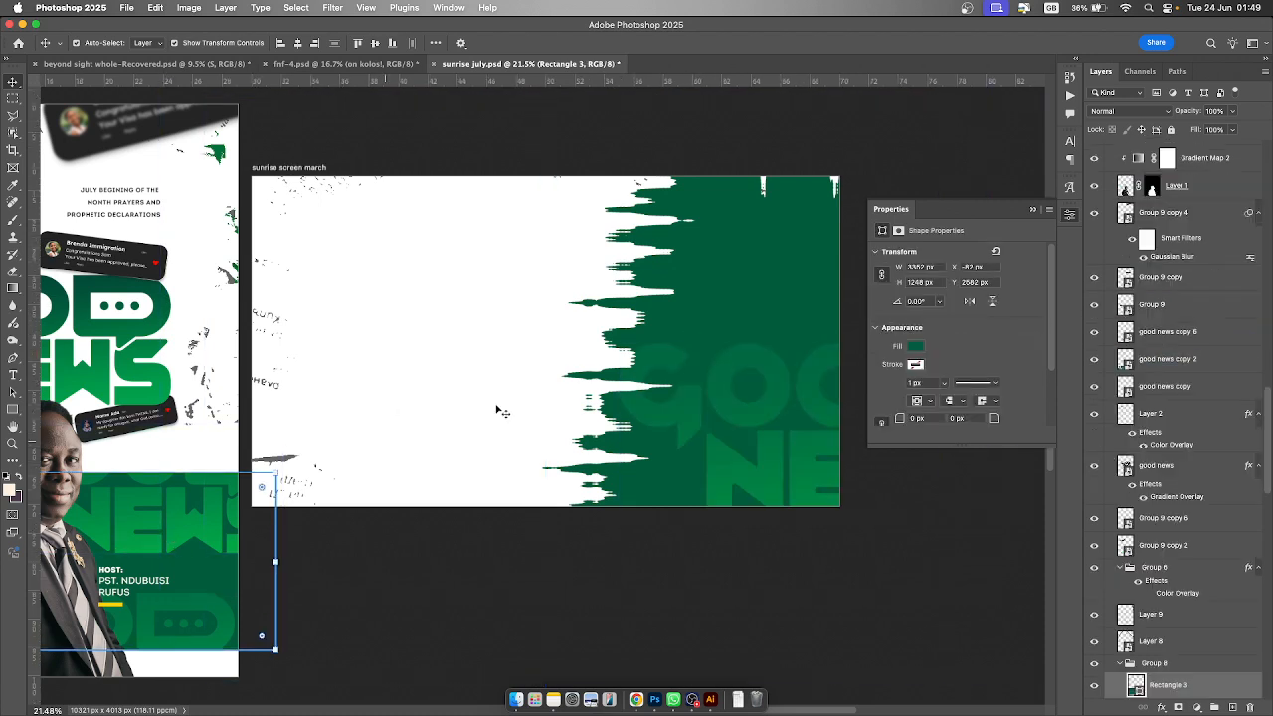
{"action": "left_click", "coordinate": [801, 452]}
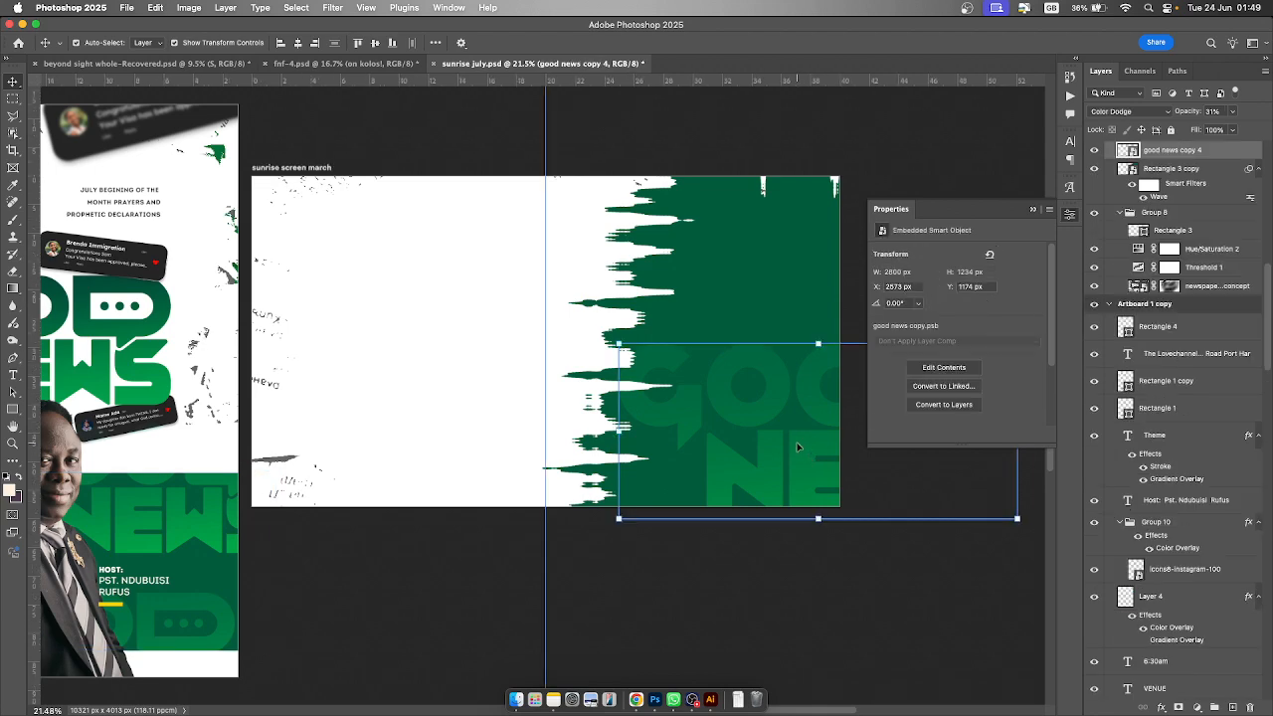
{"action": "scroll", "coordinate": [792, 435], "scroll_direction": "up", "scroll_amount": 4}
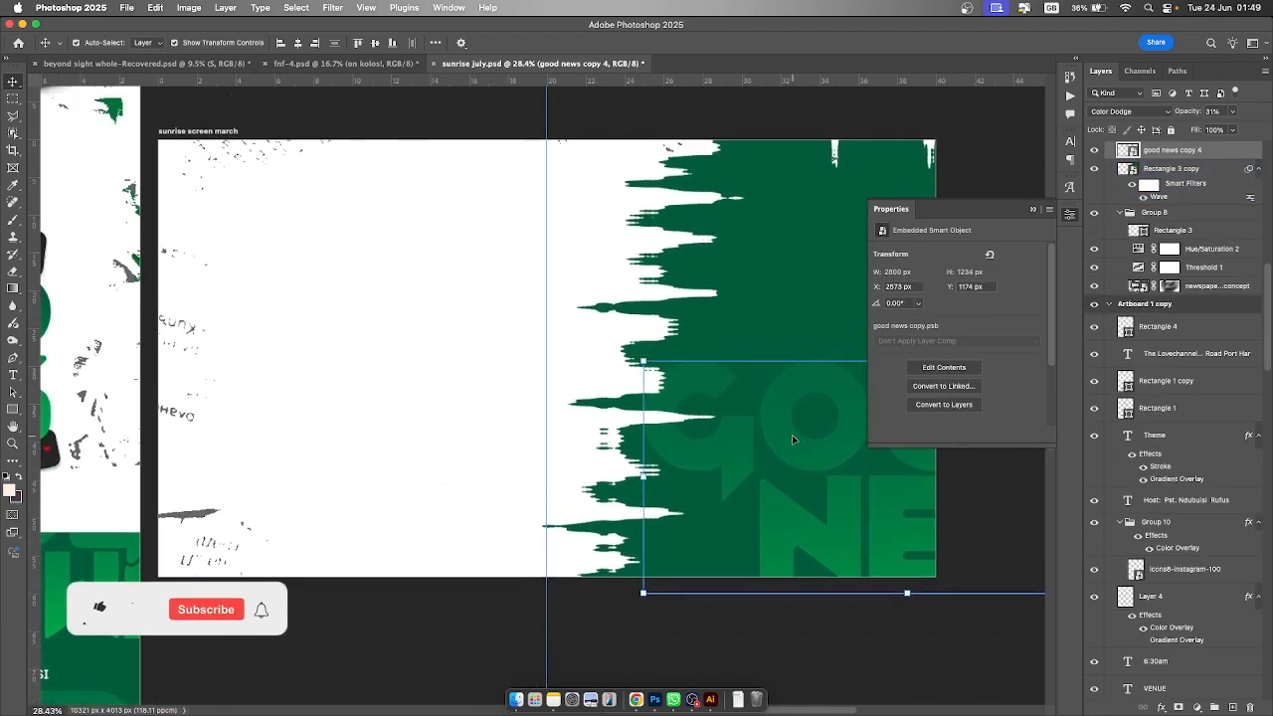
{"action": "scroll", "coordinate": [793, 438], "scroll_direction": "left", "scroll_amount": 1}
{"action": "left_click", "coordinate": [1033, 210]}
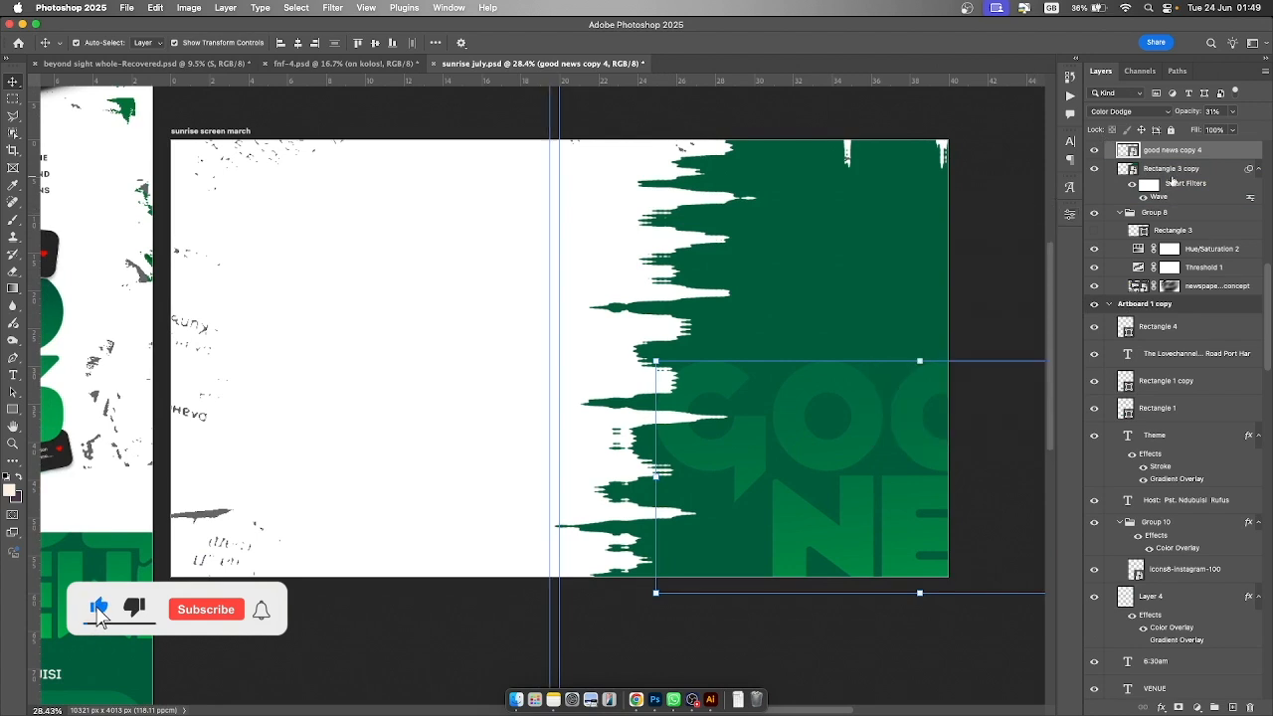
- Make good news copy 5, the Layer 1 copy portrait, Gradient Map 3 and Gradient Fill 3 visible
{"action": "scroll", "coordinate": [1172, 180], "scroll_direction": "up", "scroll_amount": 5}
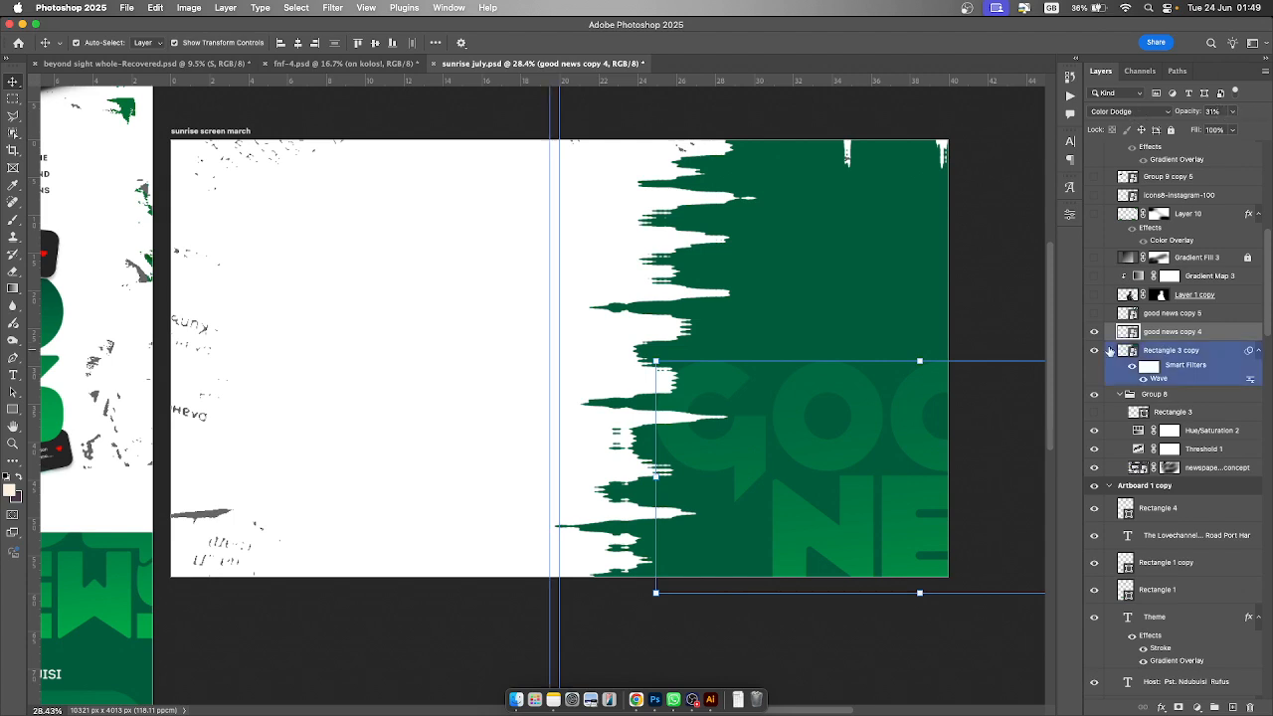
{"action": "left_click", "coordinate": [1093, 314]}
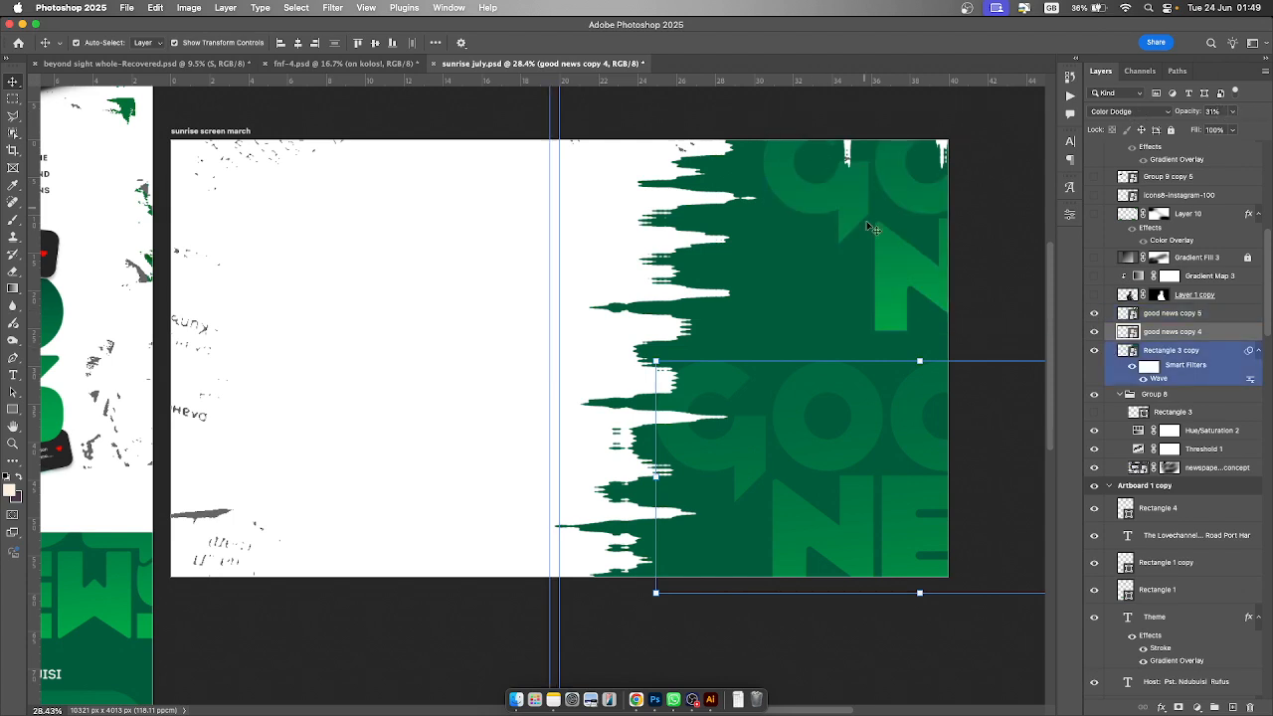
{"action": "left_click", "coordinate": [1093, 294]}
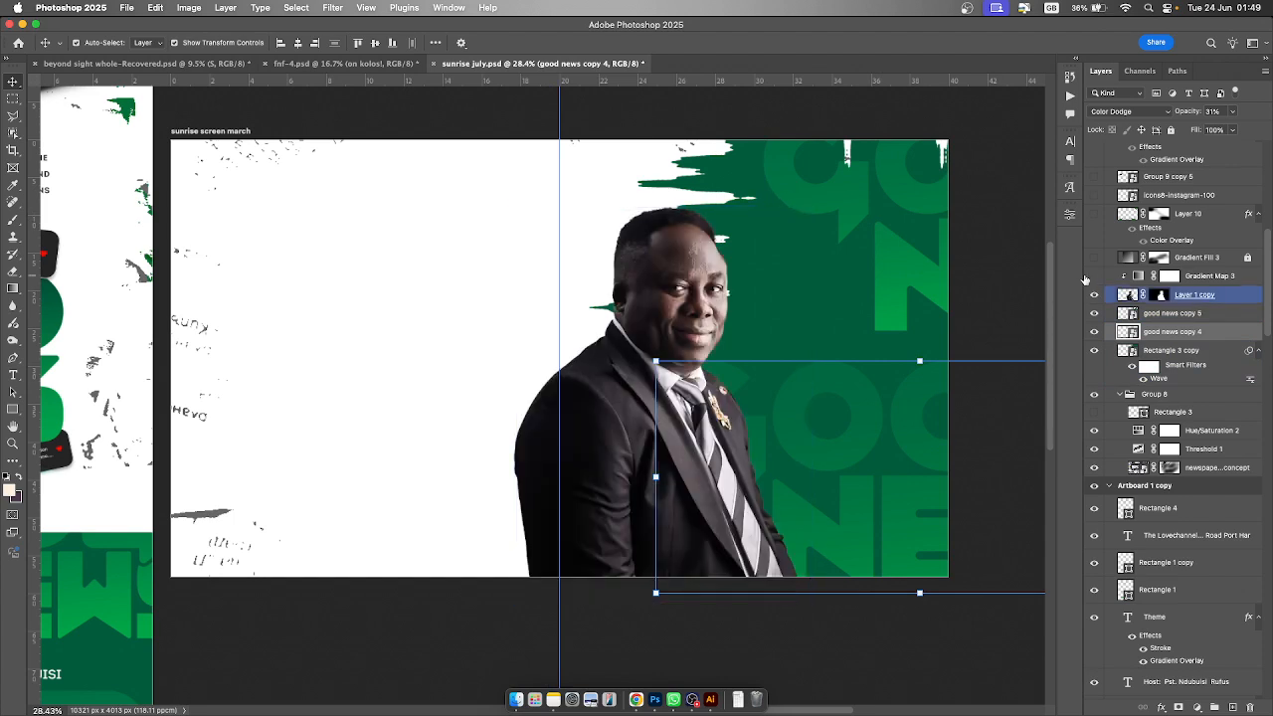
{"action": "left_click", "coordinate": [687, 281]}
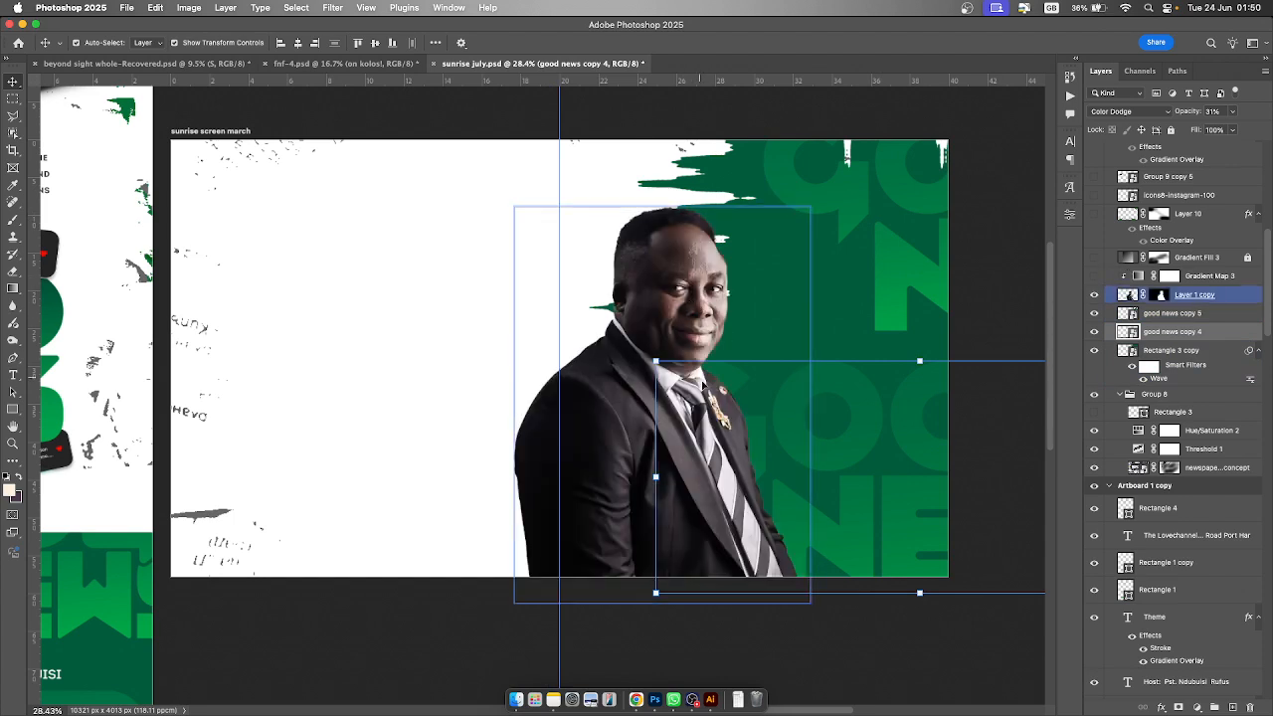
{"action": "left_click", "coordinate": [1093, 276]}
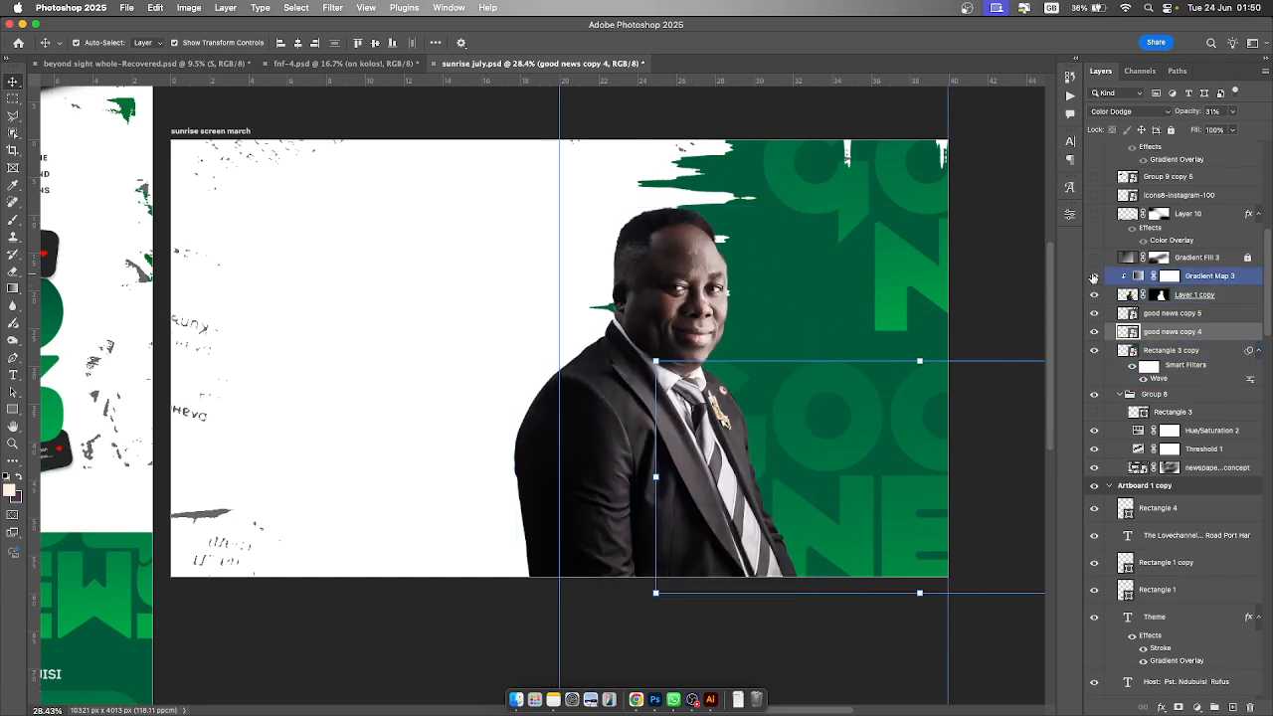
{"action": "left_click", "coordinate": [1095, 258]}
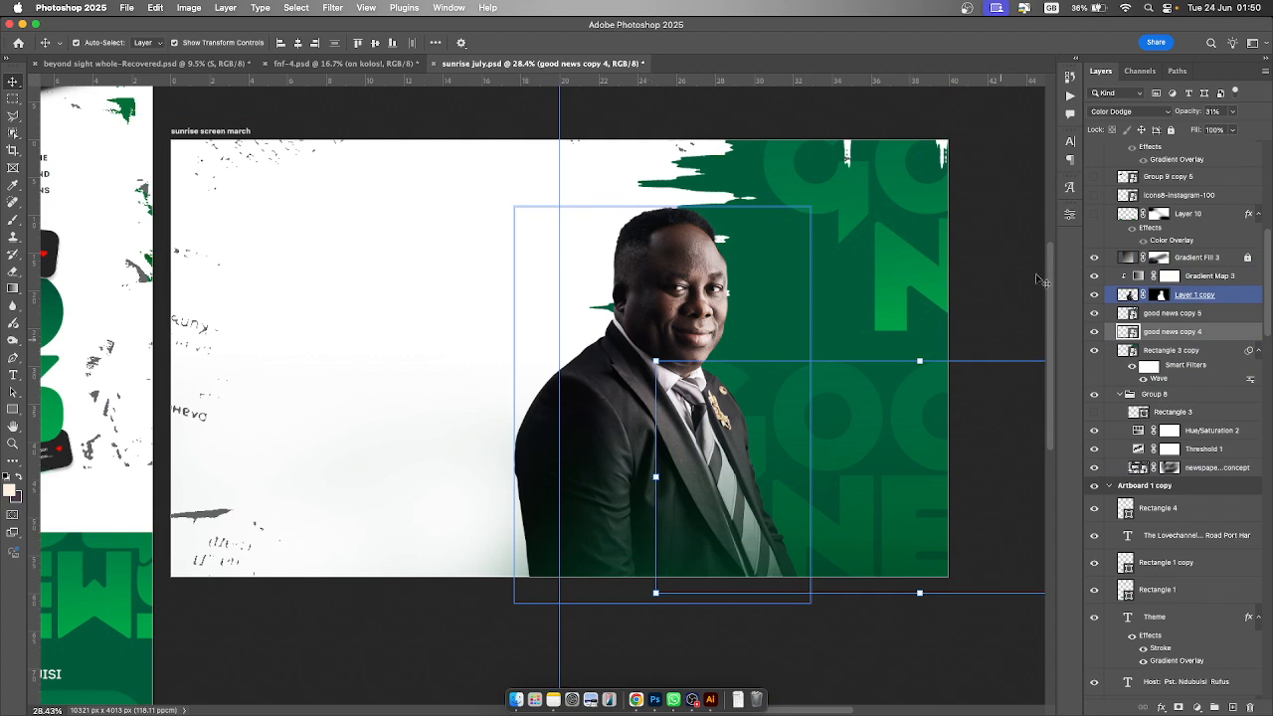
{"action": "left_click", "coordinate": [1250, 259]}
{"action": "left_click", "coordinate": [1198, 709]}
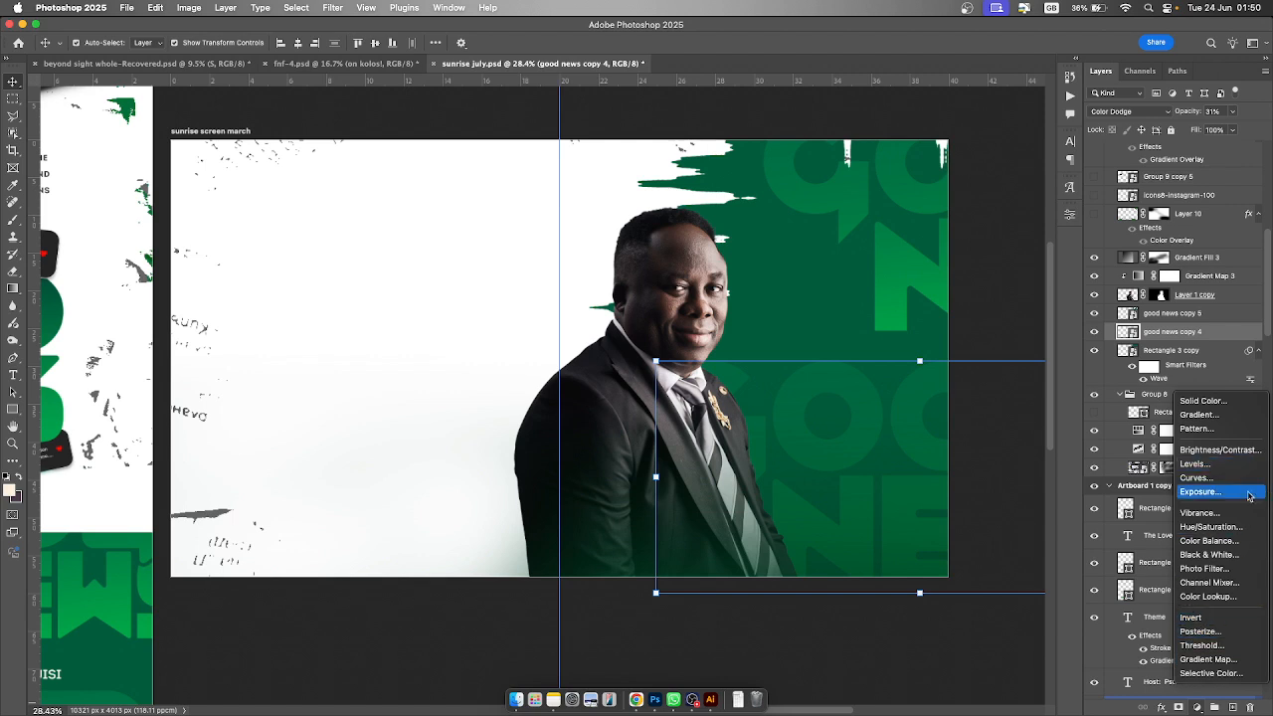
{"action": "left_click", "coordinate": [1245, 320]}
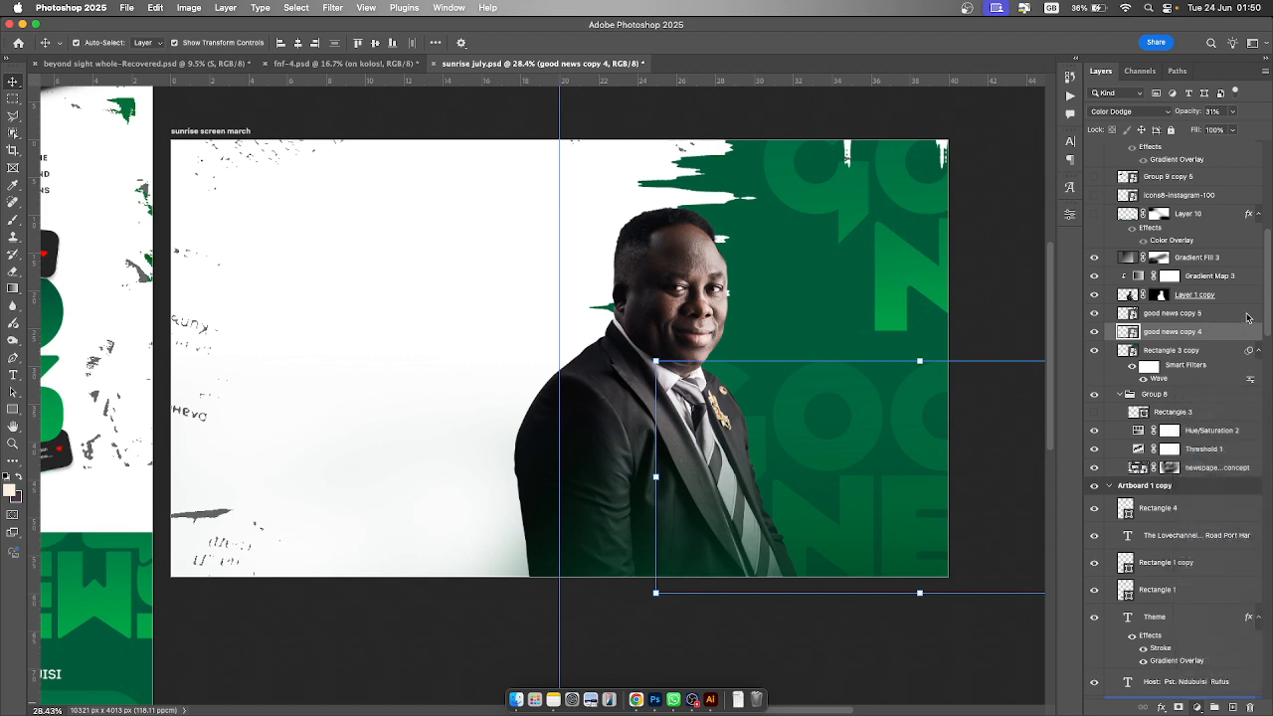
- Select Gradient Fill 3 and make Layer 10 with its yellow brush strokes visible
{"action": "left_click", "coordinate": [1193, 296]}
{"action": "left_click", "coordinate": [1136, 256]}
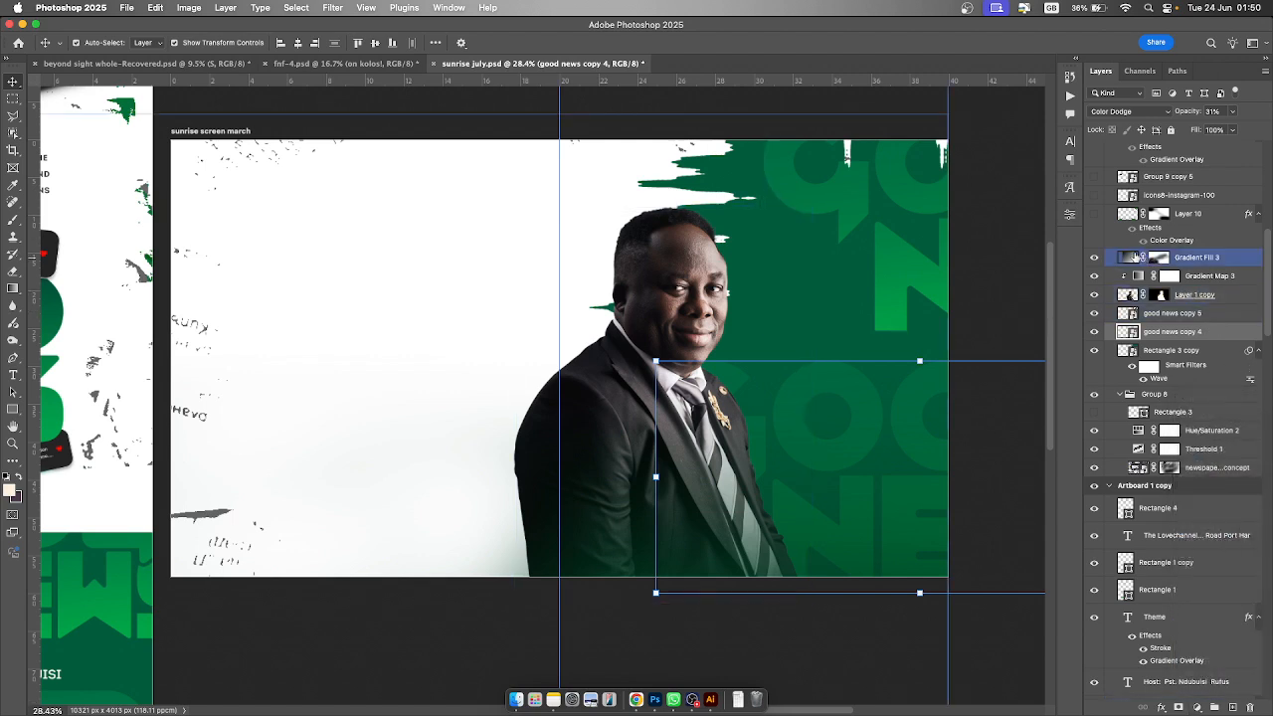
{"action": "left_click", "coordinate": [1128, 259]}
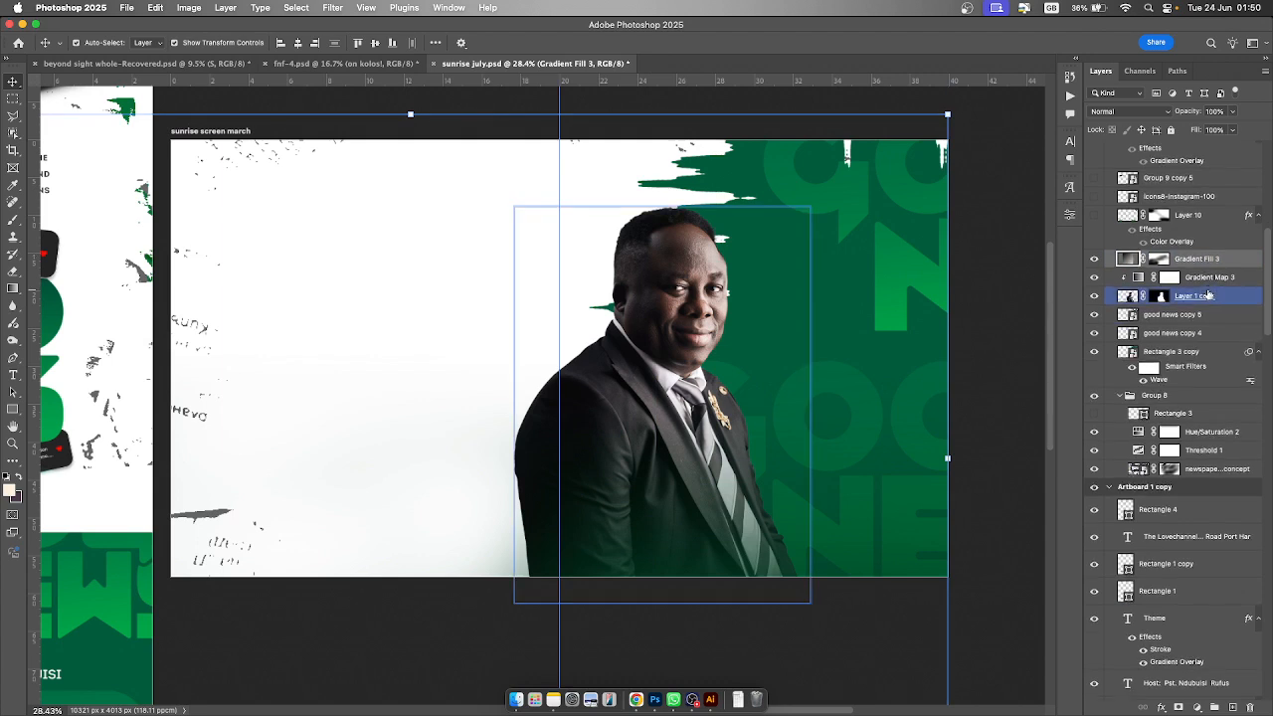
{"action": "scroll", "coordinate": [1208, 295], "scroll_direction": "up", "scroll_amount": 3}
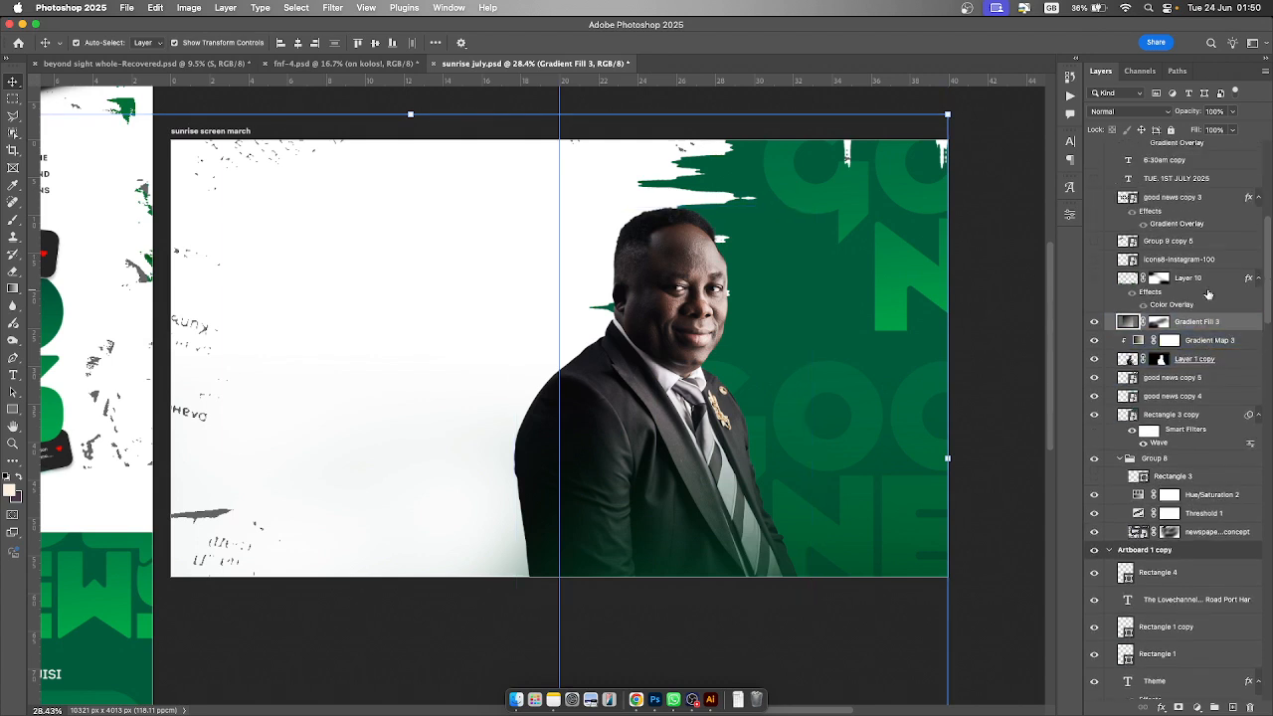
{"action": "left_click", "coordinate": [1096, 278]}
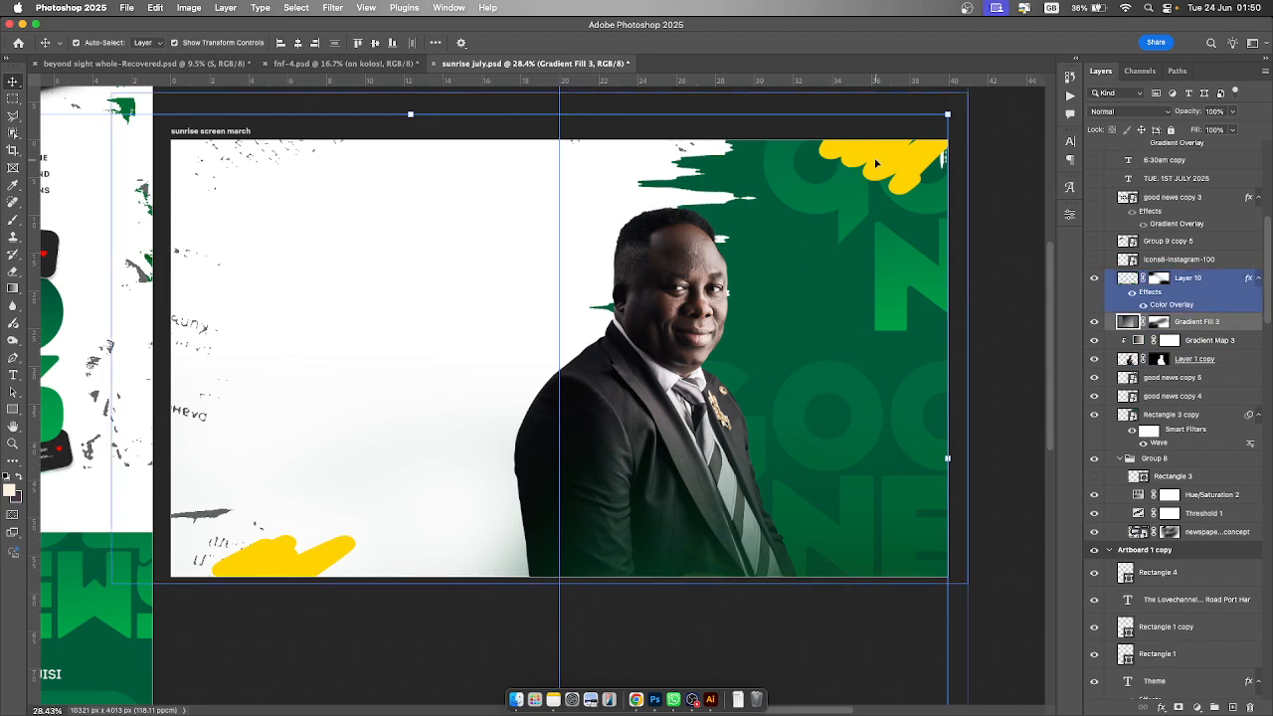
- Make icons8-instagram-100, a Group 9 copy 5 notification, good news copy 3 and the TUE. 1ST JULY 2025 text visible
{"action": "scroll", "coordinate": [1170, 324], "scroll_direction": "up", "scroll_amount": 3}
{"action": "scroll", "coordinate": [1170, 324], "scroll_direction": "up", "scroll_amount": 1}
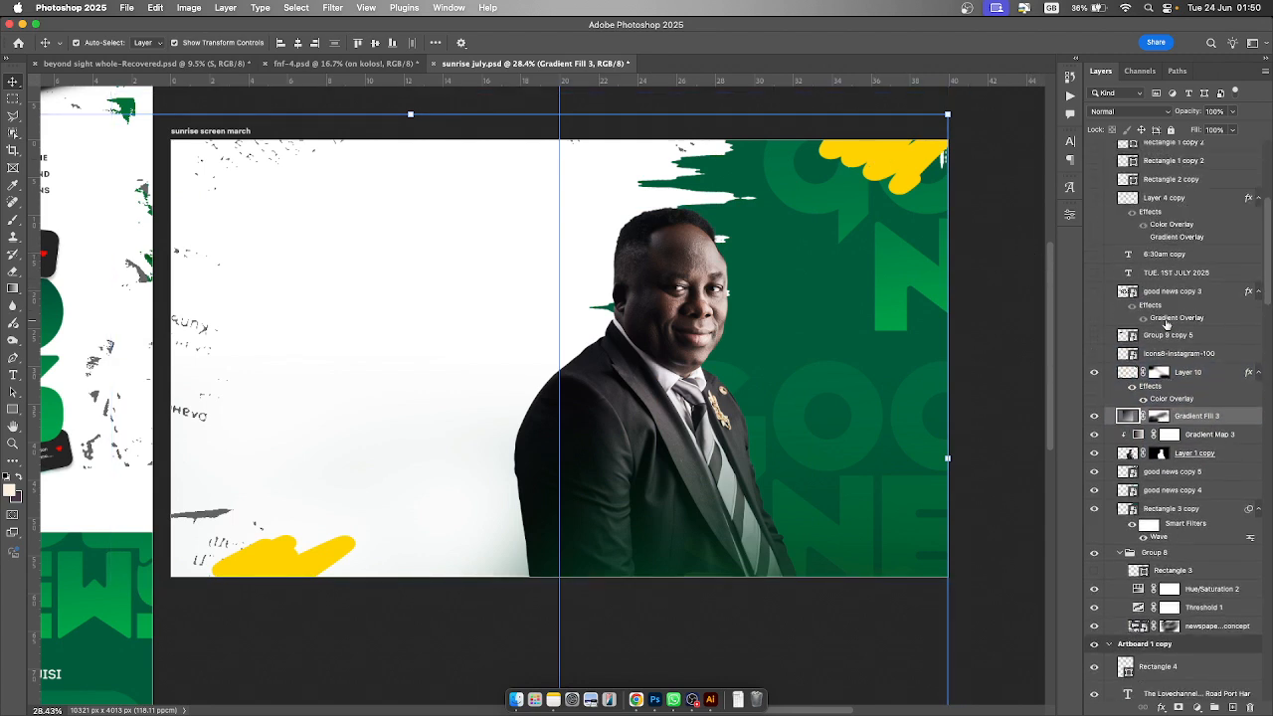
{"action": "left_click", "coordinate": [1095, 370]}
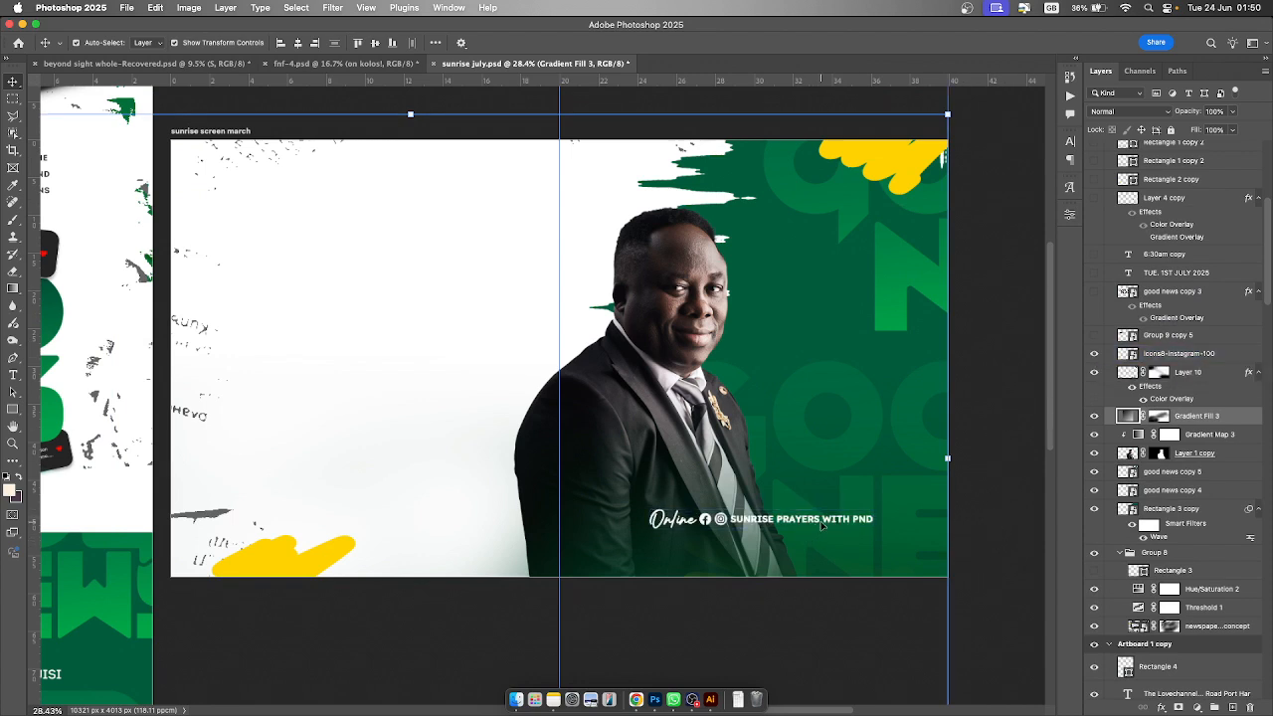
{"action": "left_click", "coordinate": [1094, 335]}
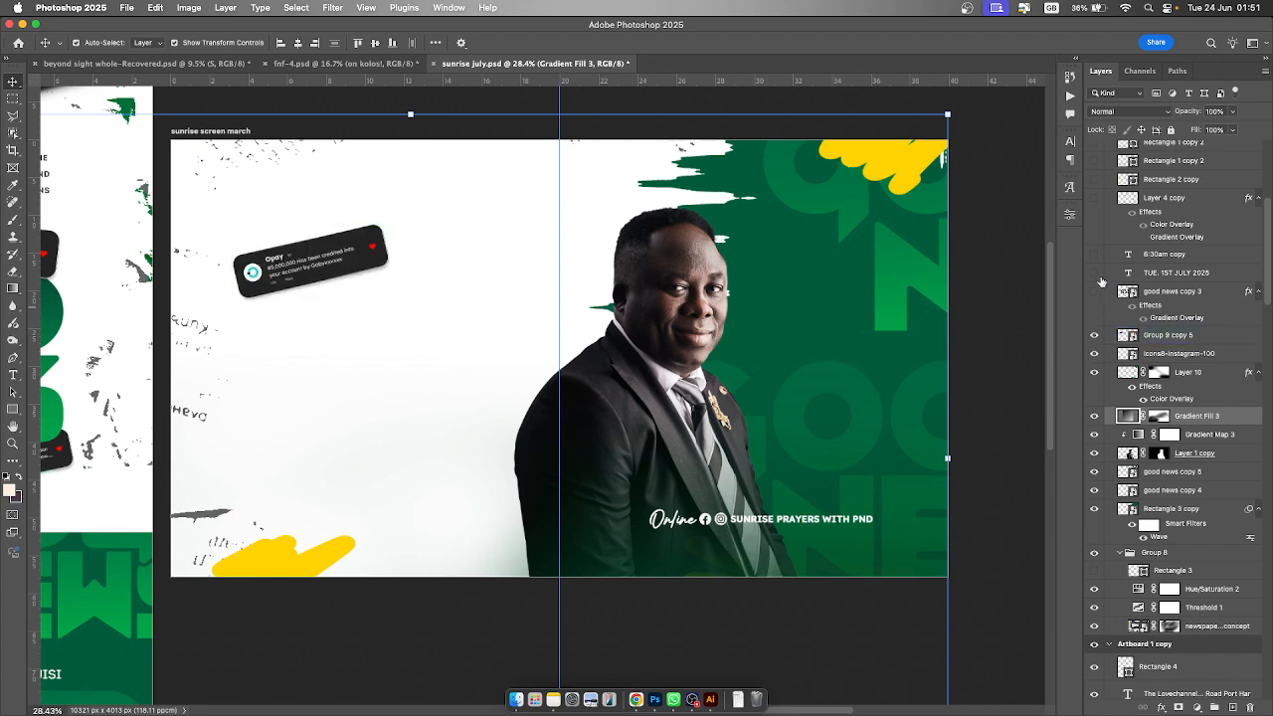
{"action": "left_click", "coordinate": [1094, 293]}
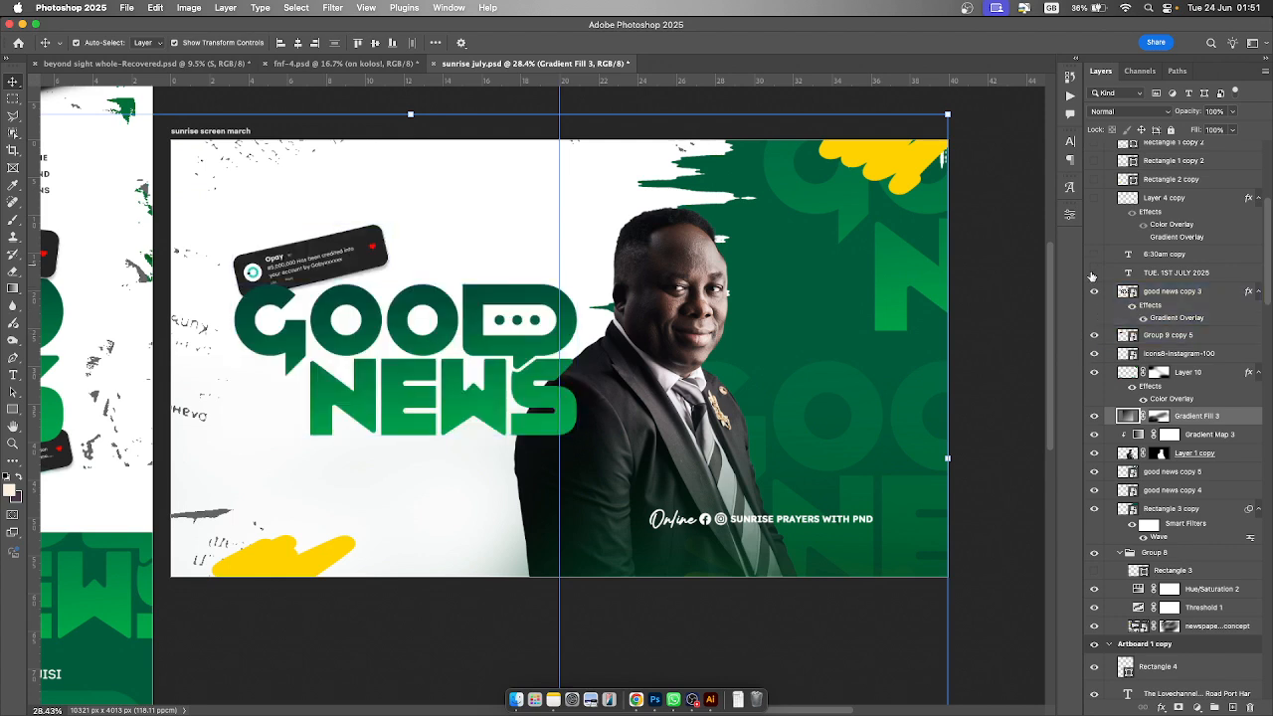
{"action": "left_click", "coordinate": [1095, 274]}
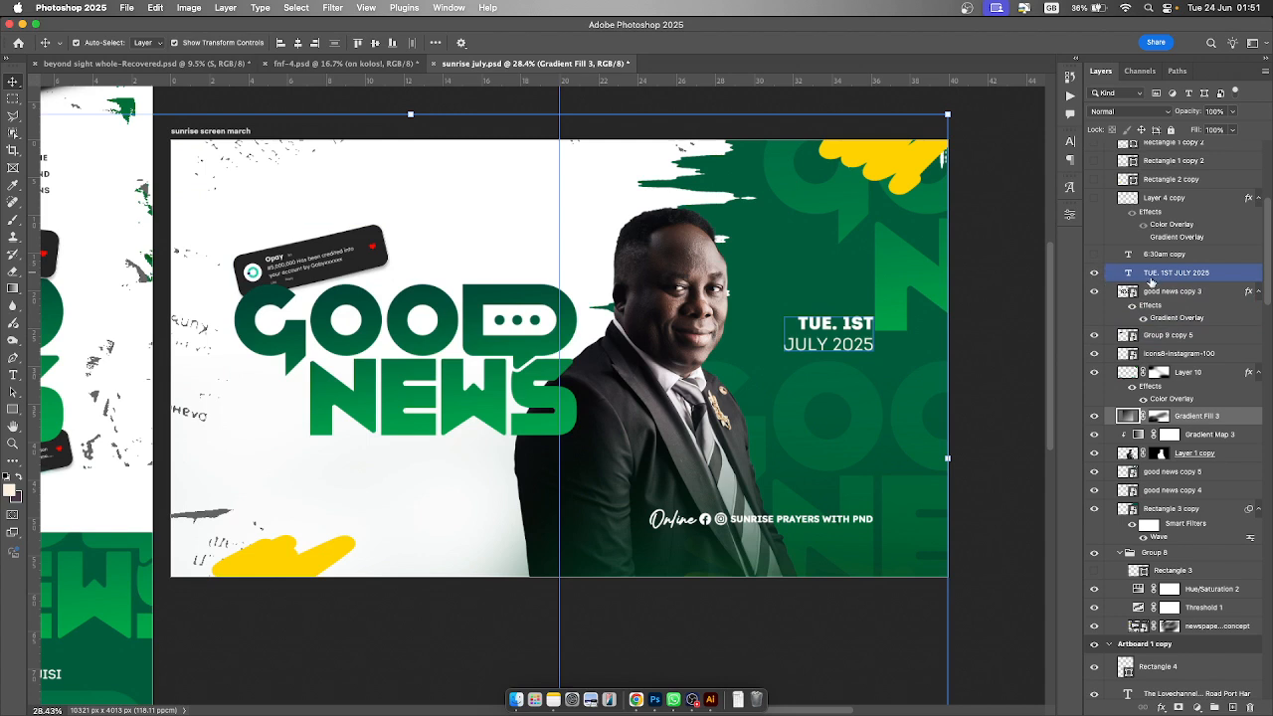
- Select the date text on the canvas and make the 6:30am copy text and the Layer 4 copy oval visible
{"action": "scroll", "coordinate": [1149, 286], "scroll_direction": "up", "scroll_amount": 2}
{"action": "scroll", "coordinate": [1151, 283], "scroll_direction": "up", "scroll_amount": 2}
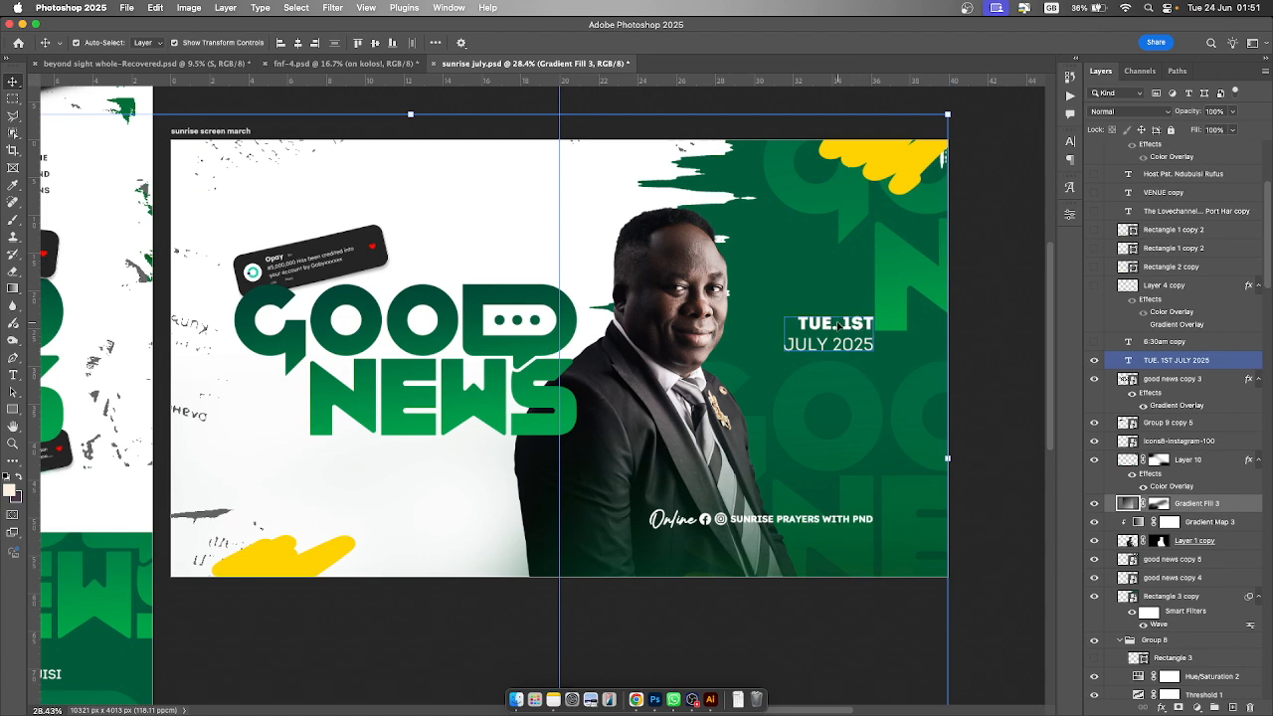
{"action": "left_click", "coordinate": [839, 325]}
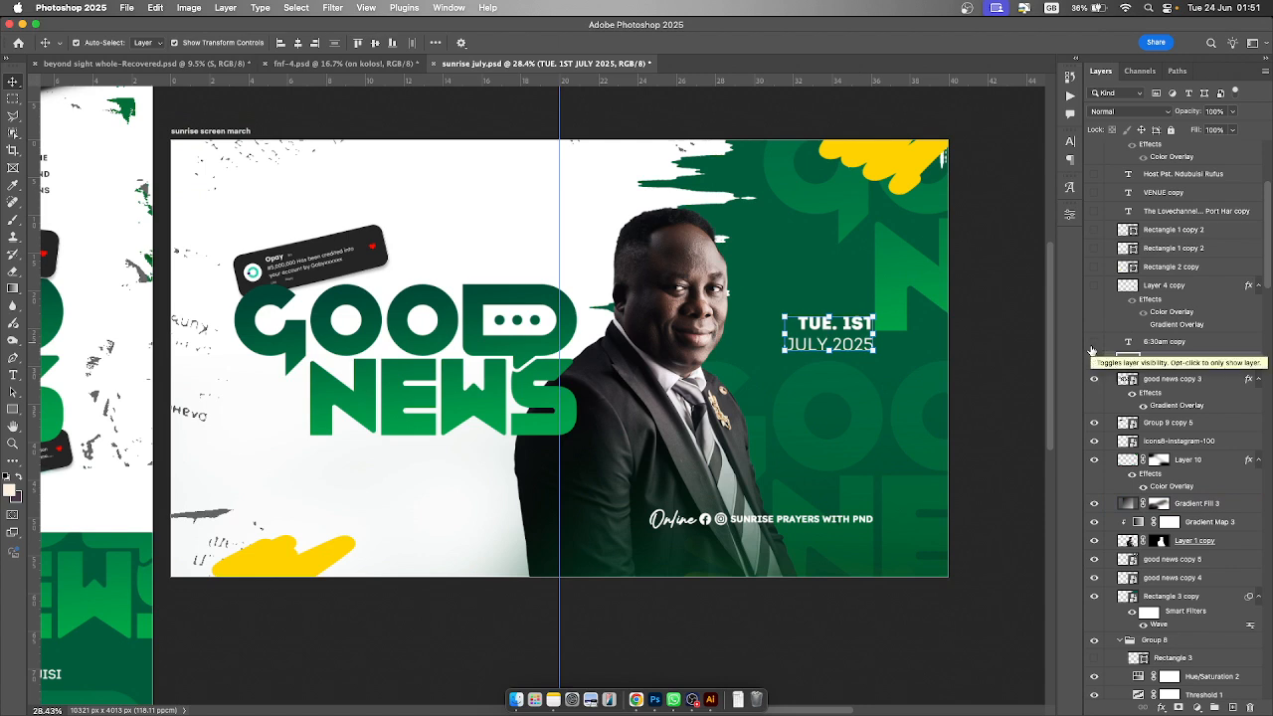
{"action": "left_click", "coordinate": [1094, 343]}
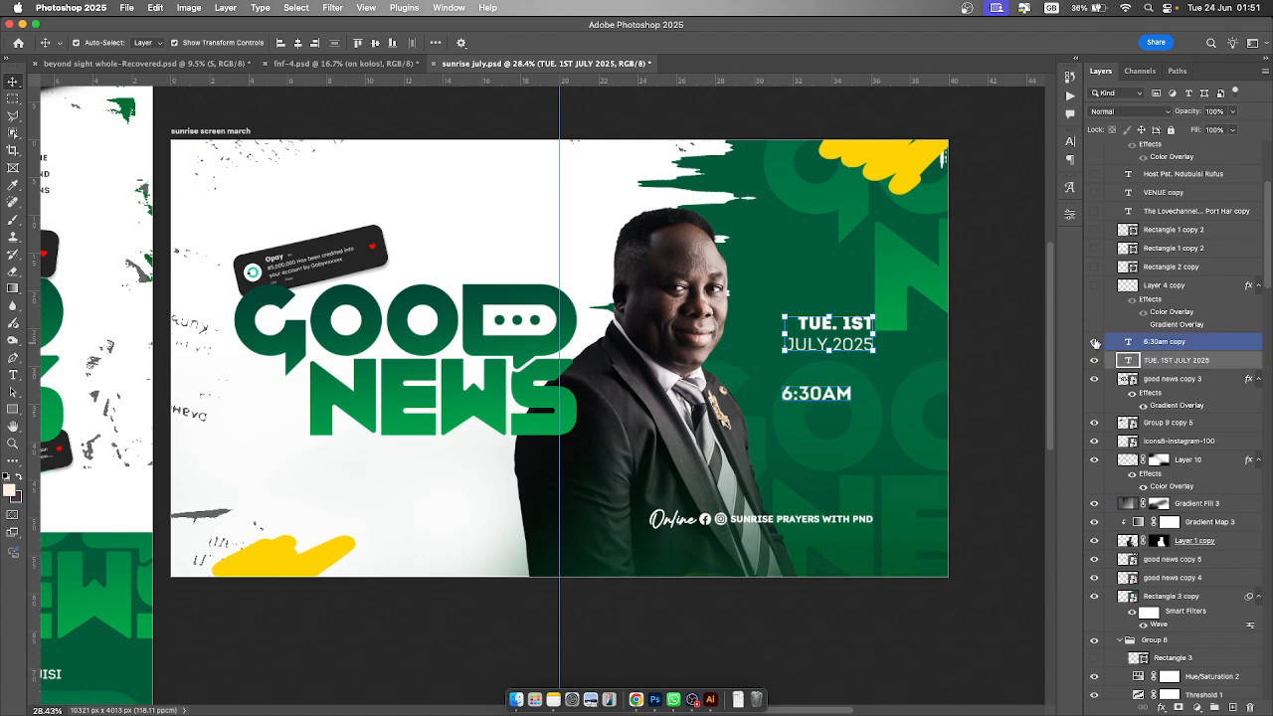
{"action": "left_click", "coordinate": [1094, 284]}
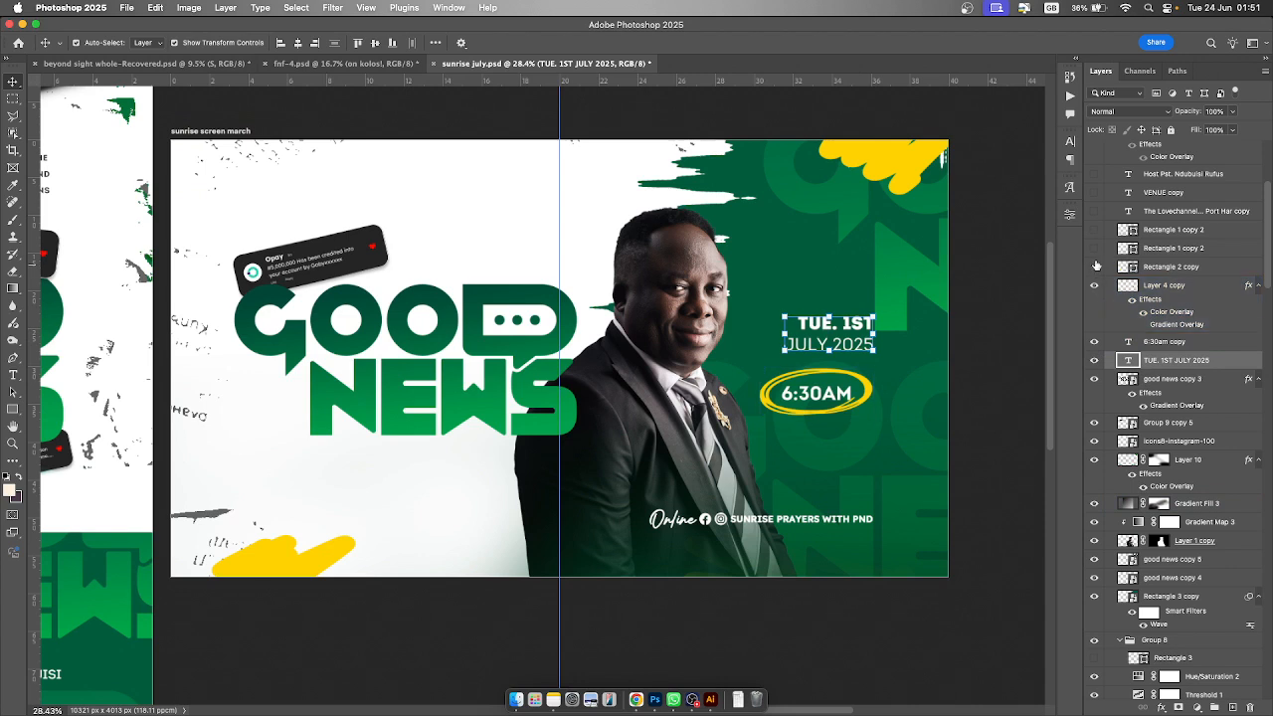
- Make Rectangle 2 copy, both Rectangle 1 copy 2 layers and The Lovechannel... Port Har copy venue text visible
{"action": "left_click", "coordinate": [1094, 266]}
{"action": "left_click", "coordinate": [1094, 248]}
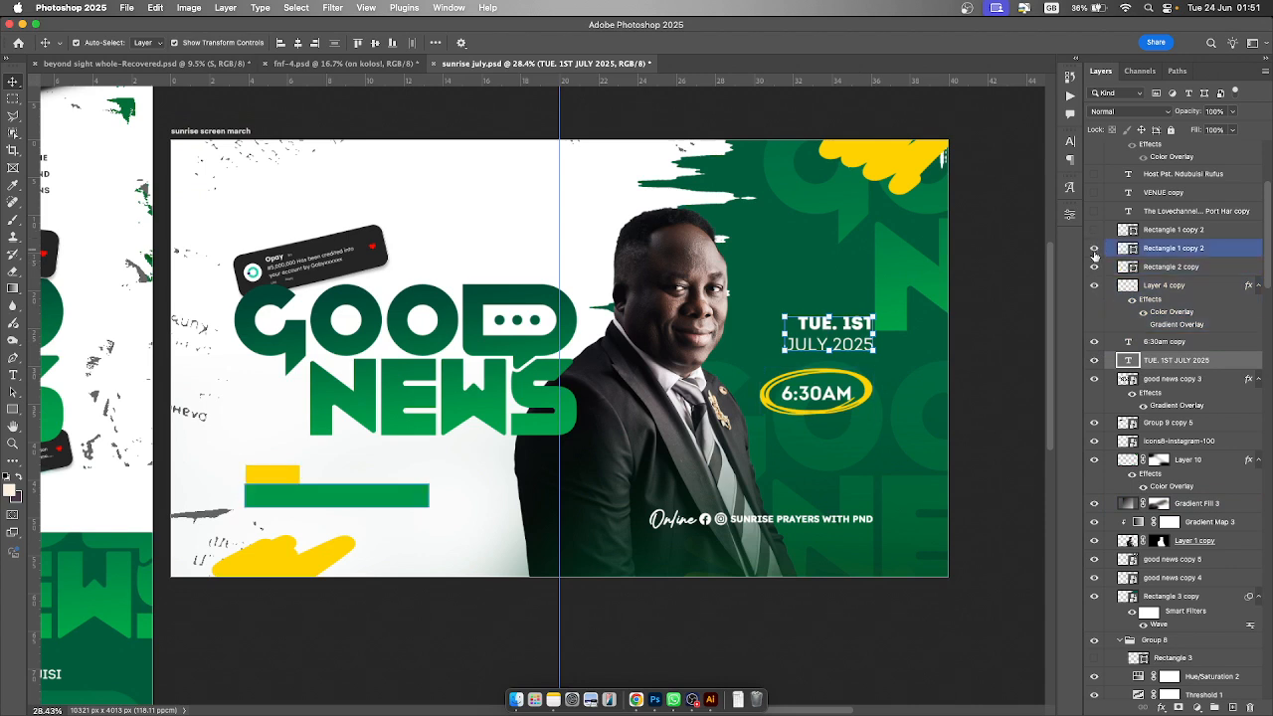
{"action": "left_click", "coordinate": [1095, 231]}
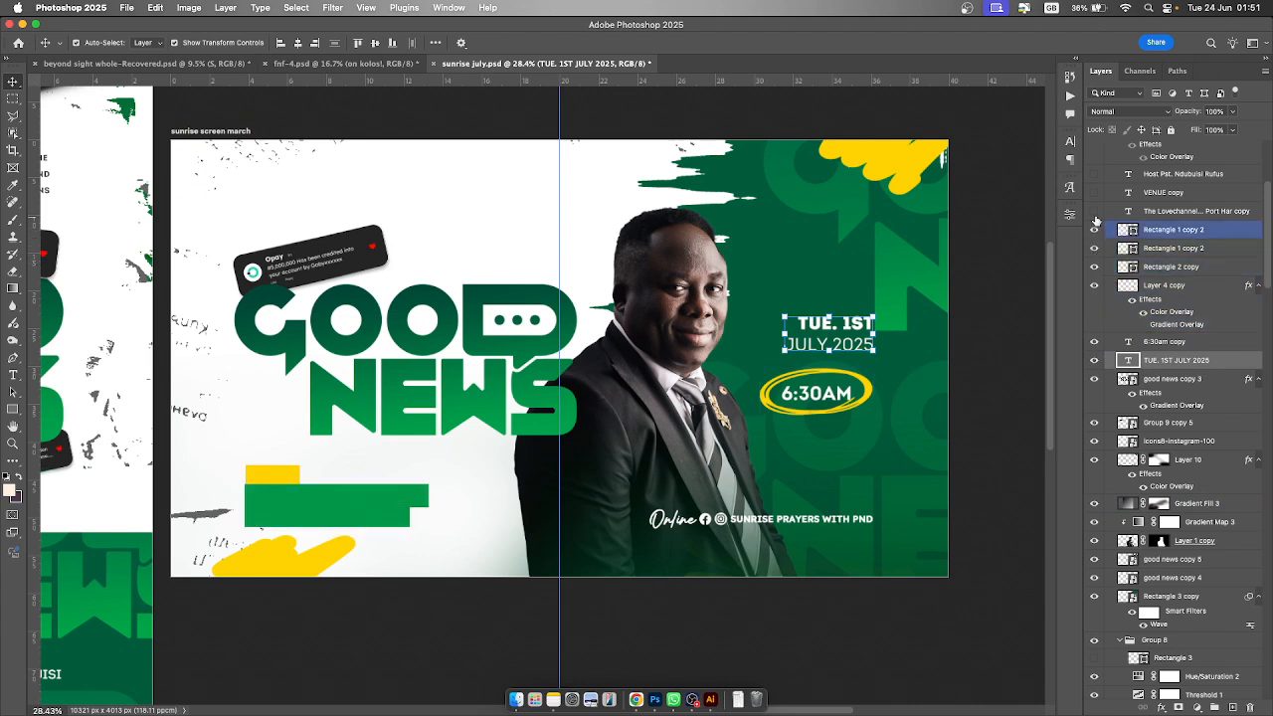
{"action": "left_click", "coordinate": [1095, 212]}
- Make the VENUE copy text, the host name text and the Layer 2 Sunrise Prayers logo visible
{"action": "scroll", "coordinate": [1154, 308], "scroll_direction": "up", "scroll_amount": 5}
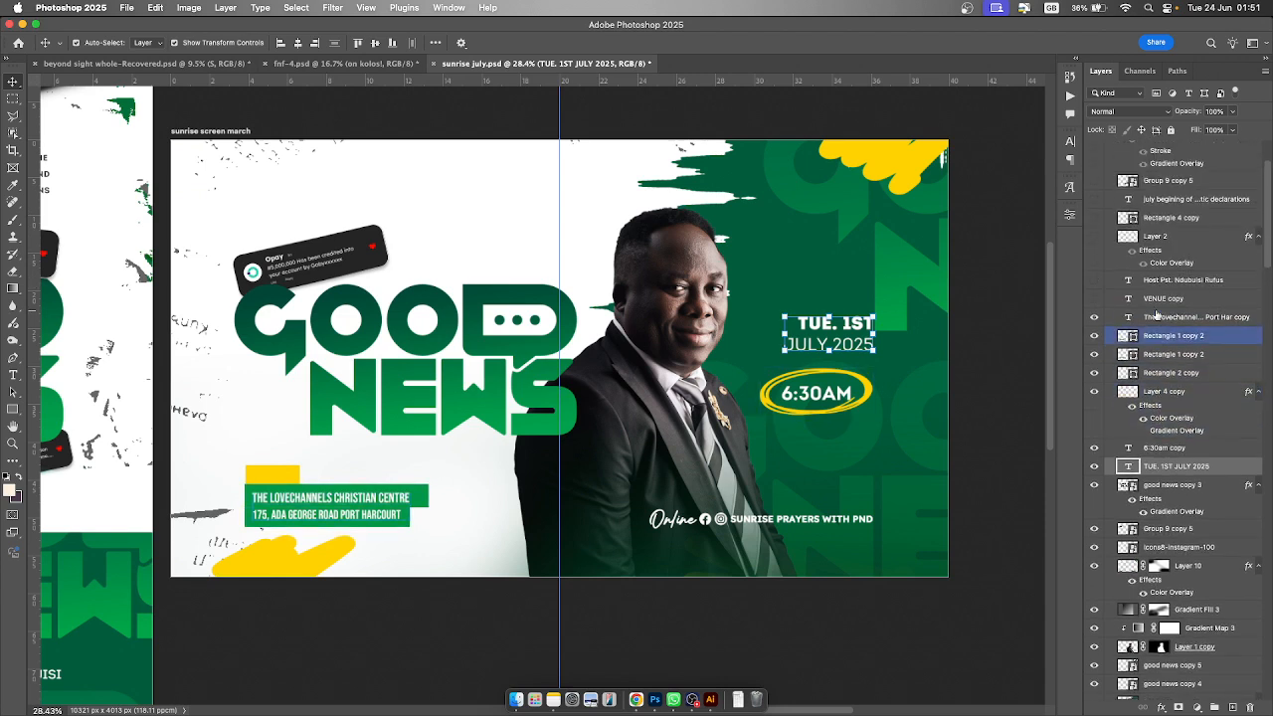
{"action": "left_click", "coordinate": [1094, 298]}
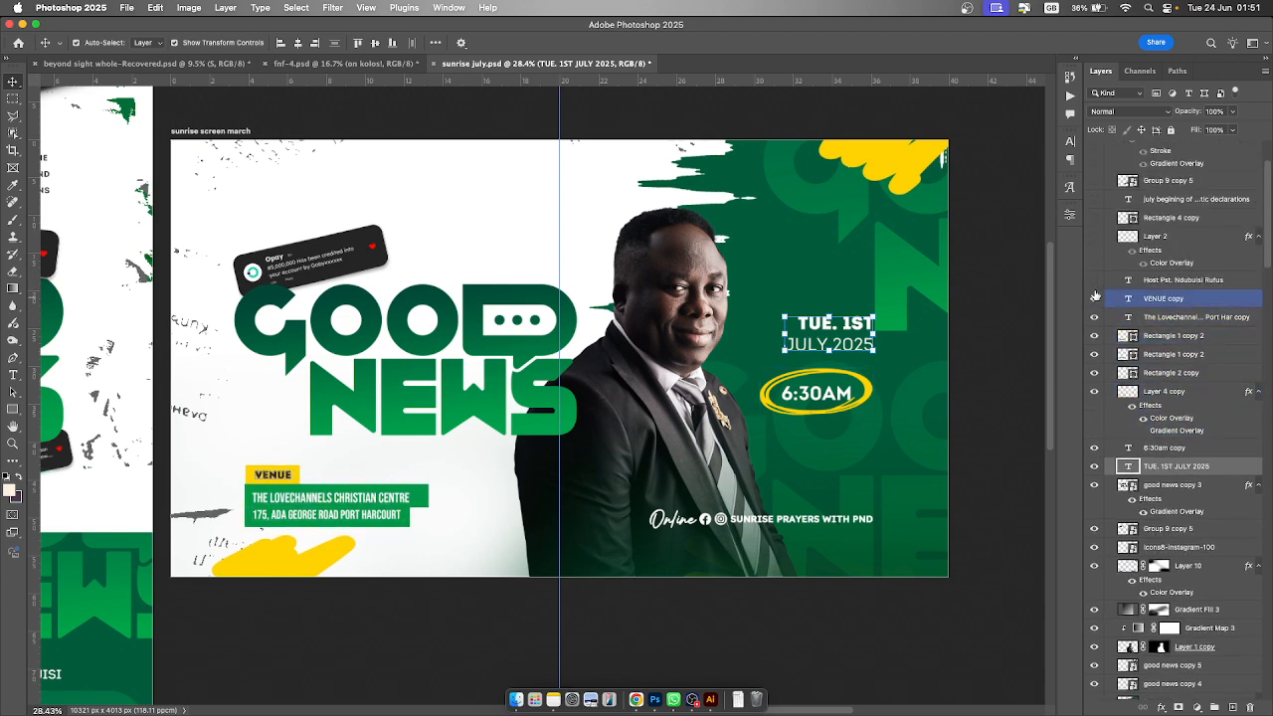
{"action": "left_click", "coordinate": [1095, 280]}
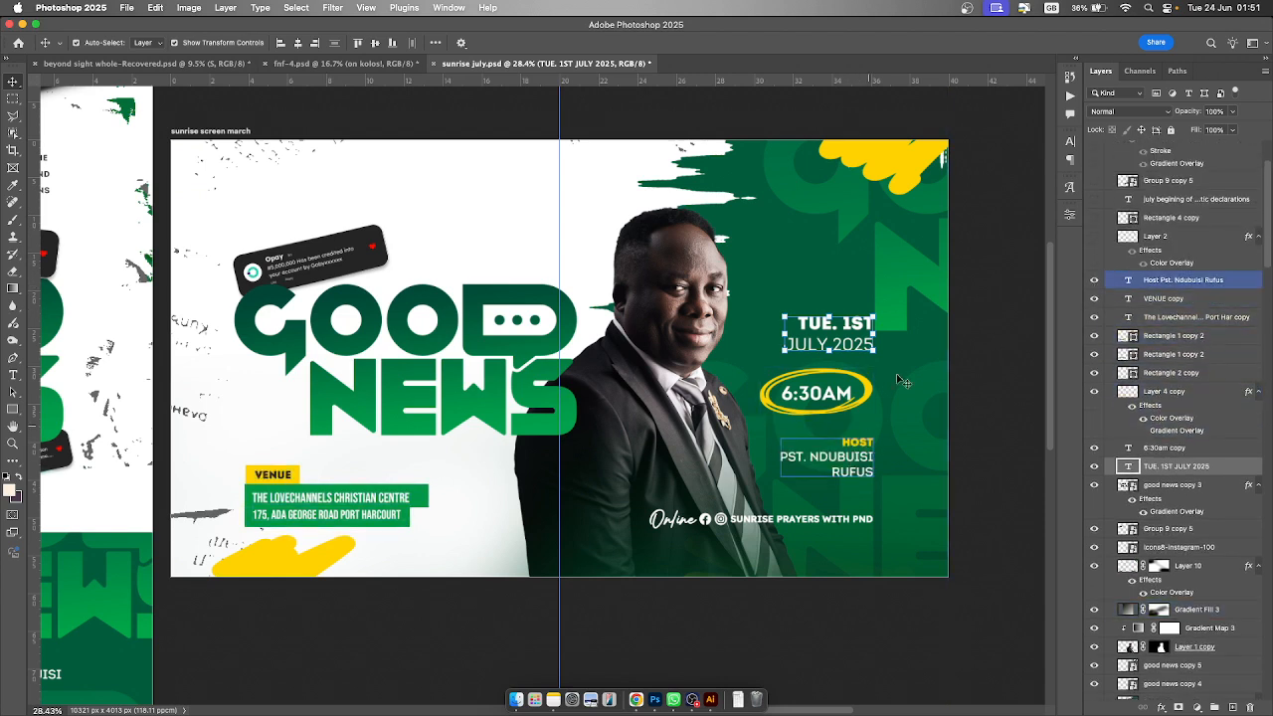
{"action": "left_click", "coordinate": [1094, 236]}
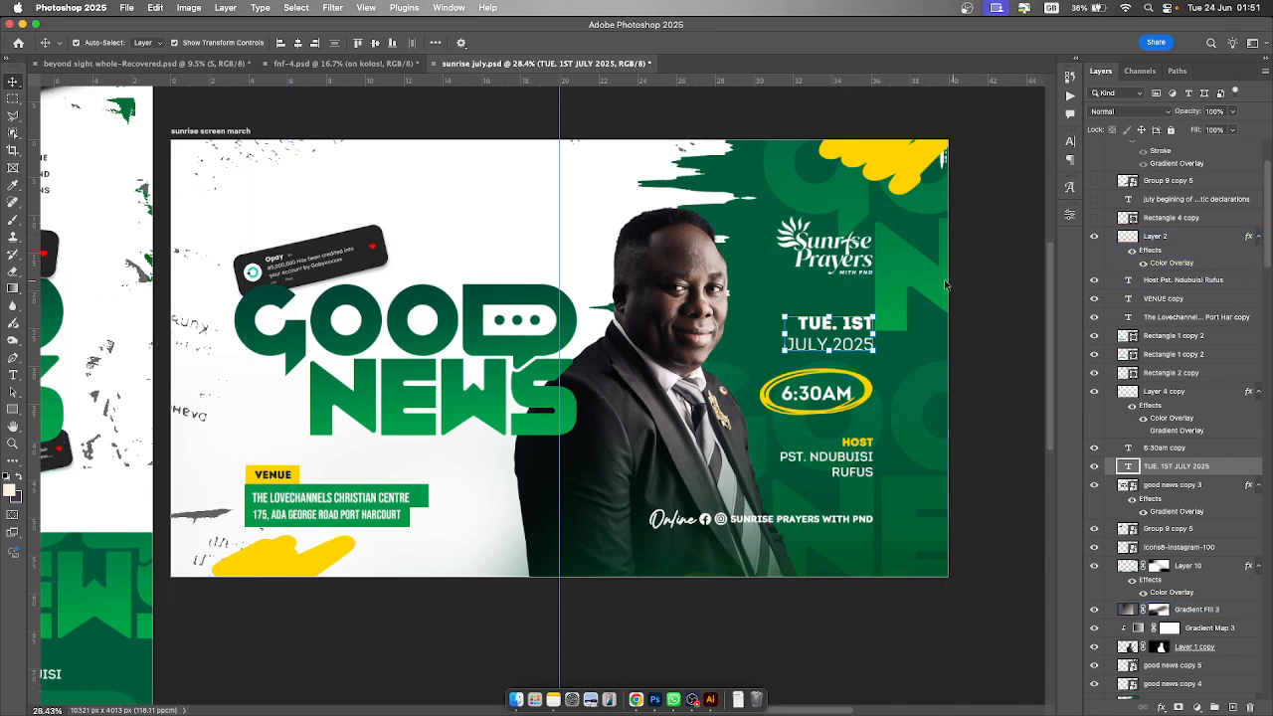
- Make Rectangle 4 copy, the july begining text, Theme copy and the three Group 9 copy notification groups visible
{"action": "scroll", "coordinate": [1098, 259], "scroll_direction": "up", "scroll_amount": 5}
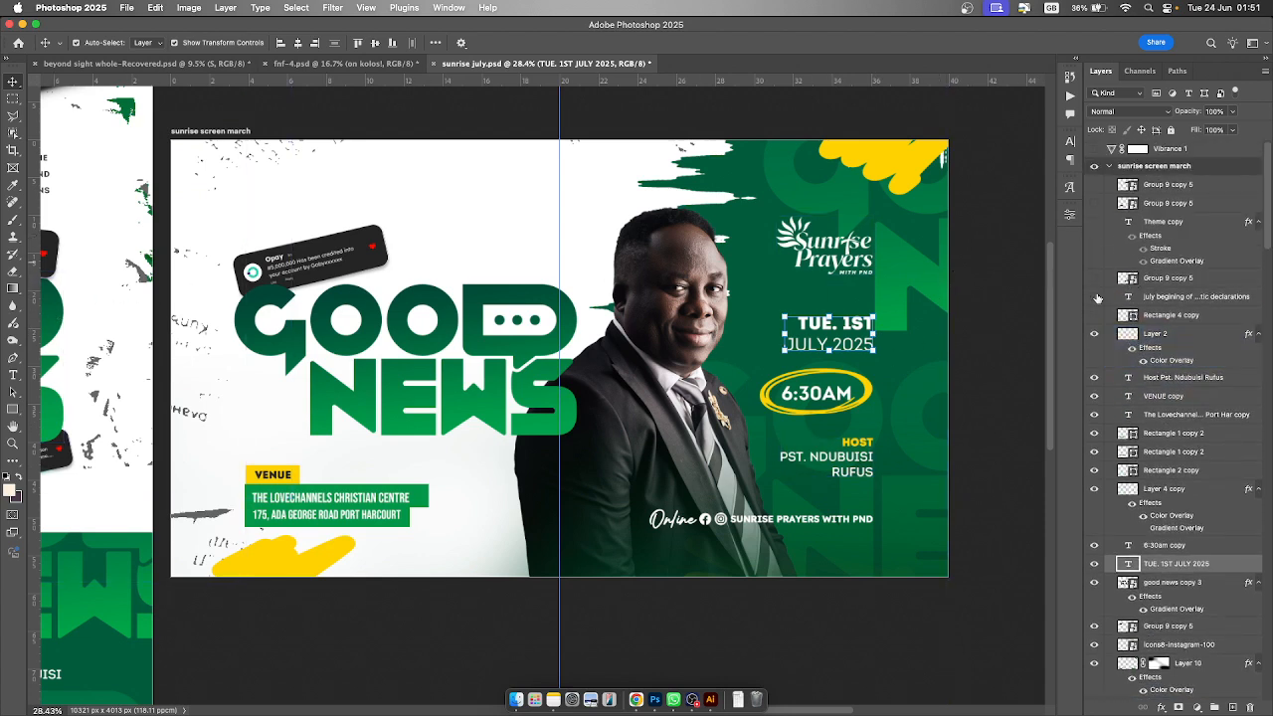
{"action": "left_click", "coordinate": [1094, 316]}
{"action": "left_click", "coordinate": [1095, 295]}
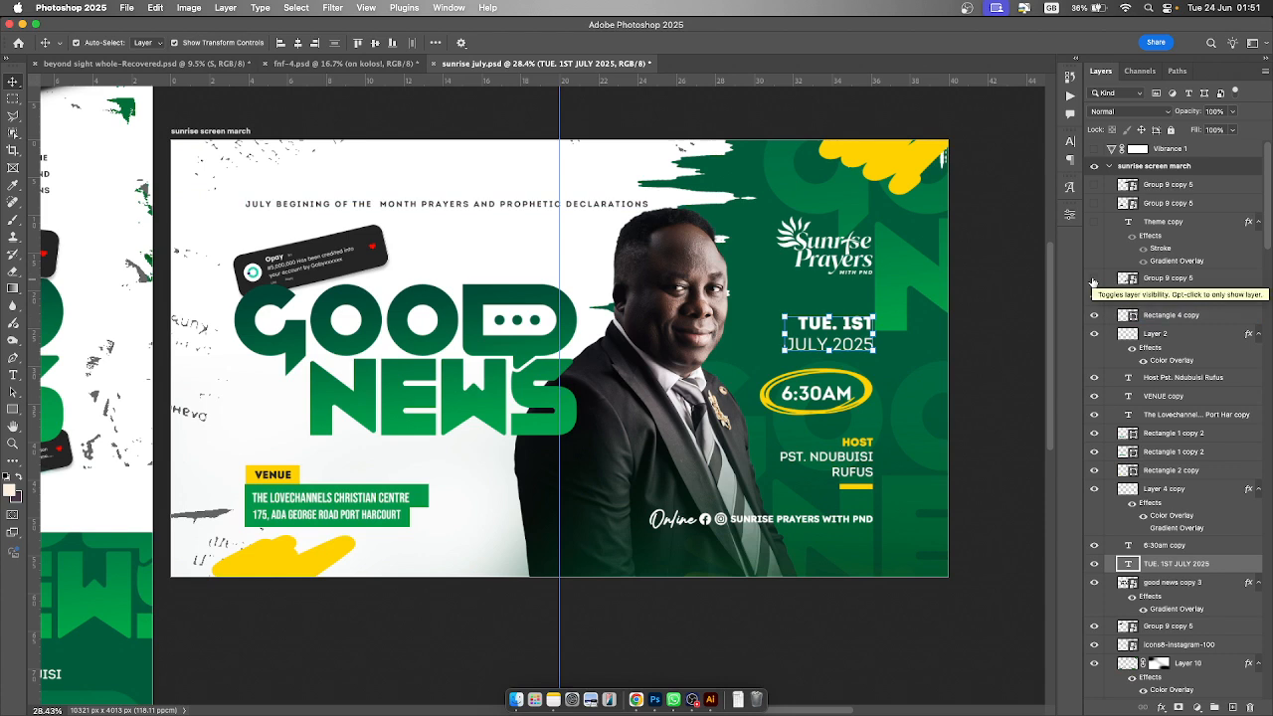
{"action": "left_click", "coordinate": [1095, 280]}
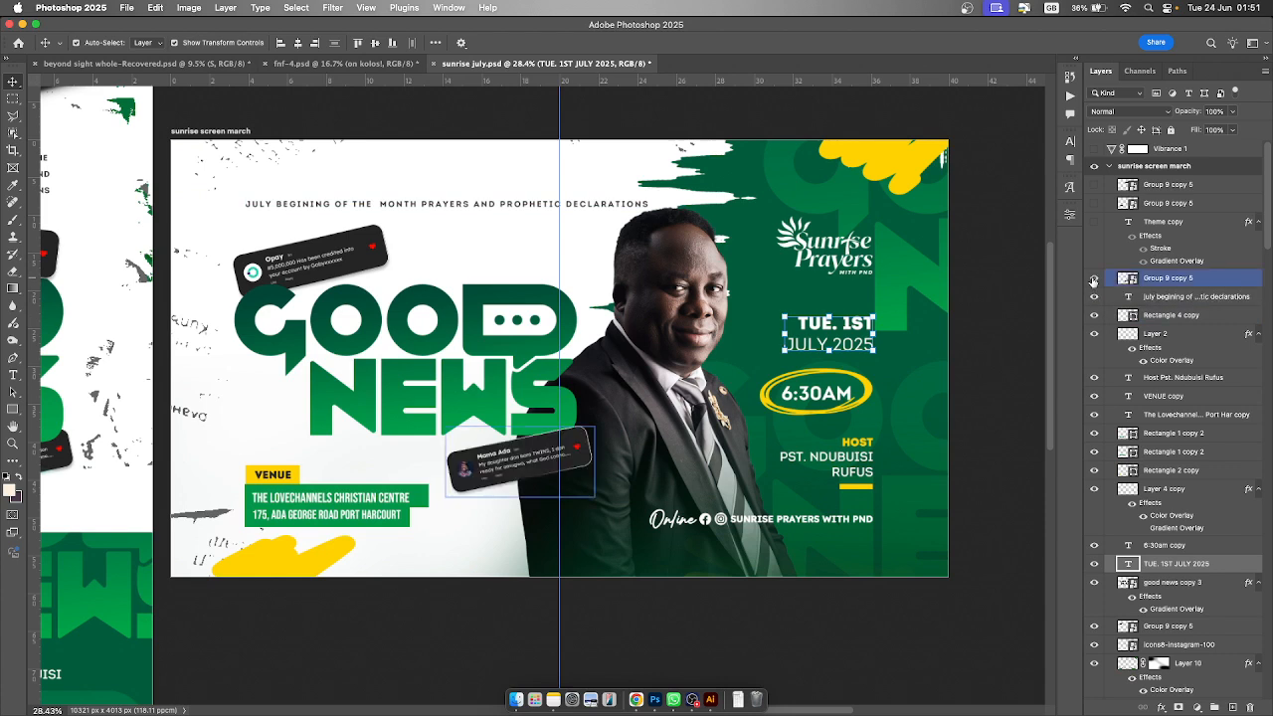
{"action": "left_click", "coordinate": [1094, 223]}
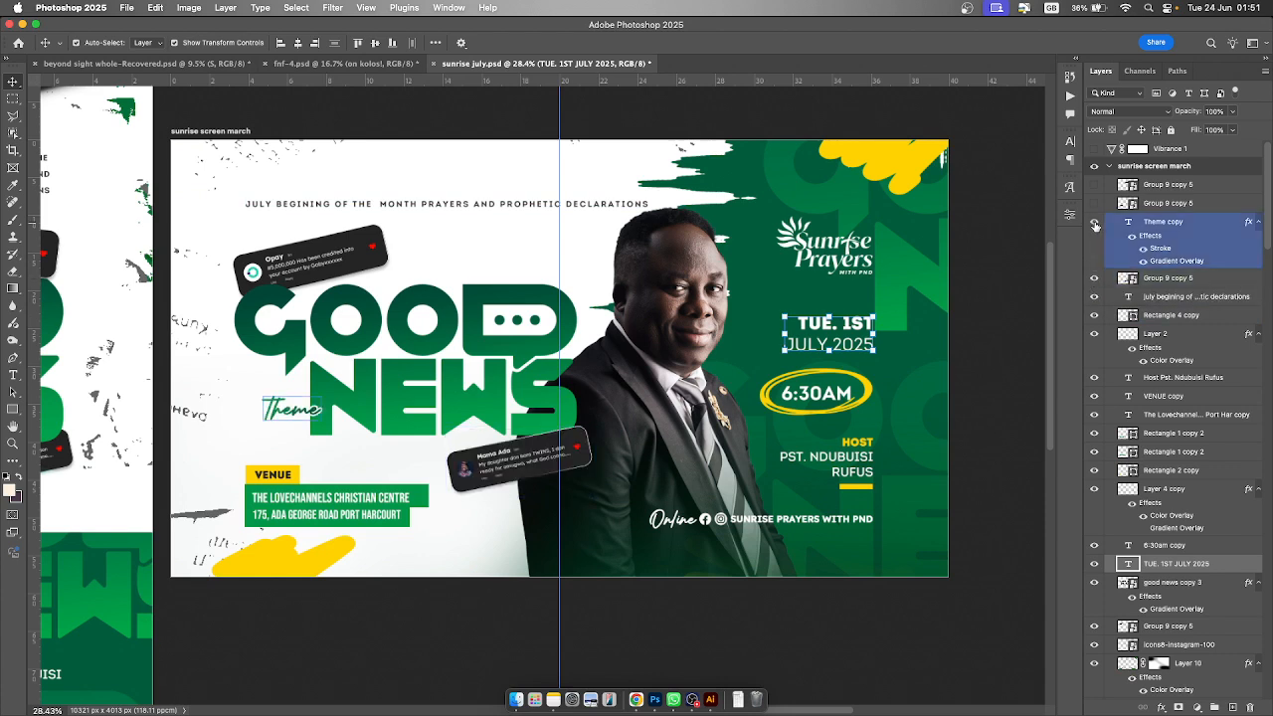
{"action": "left_click", "coordinate": [1094, 203]}
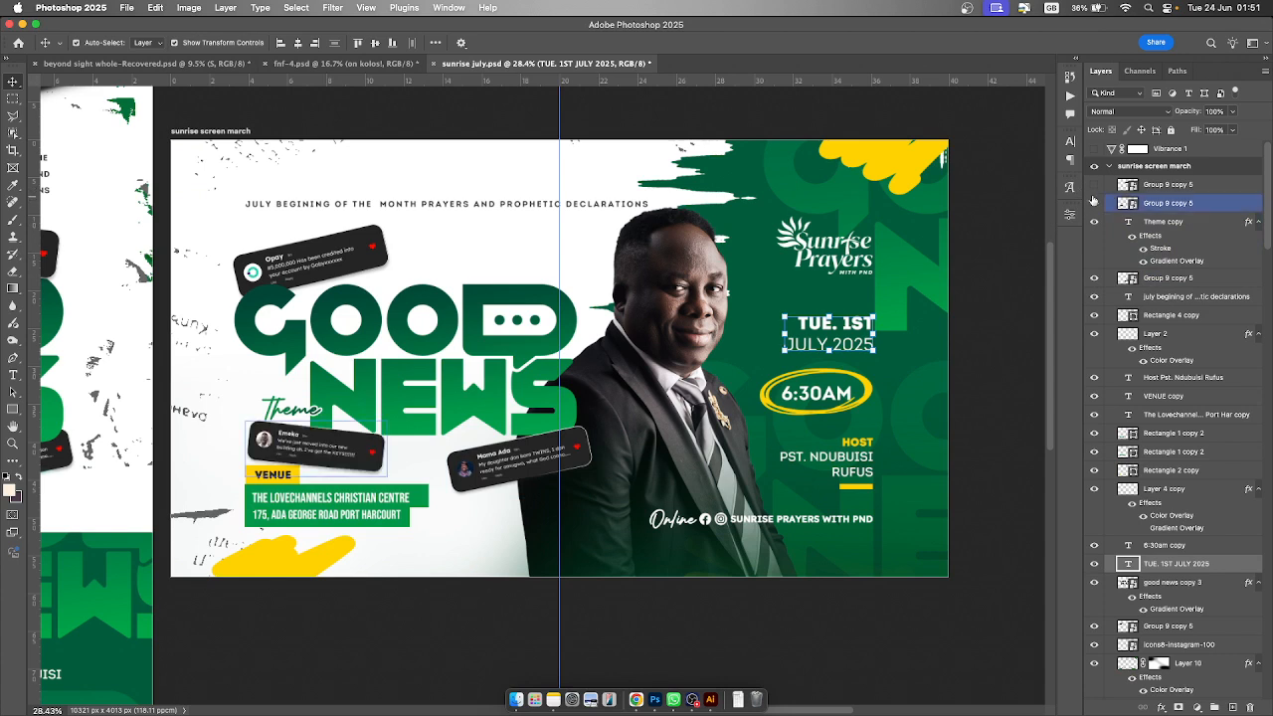
{"action": "left_click", "coordinate": [1094, 185]}
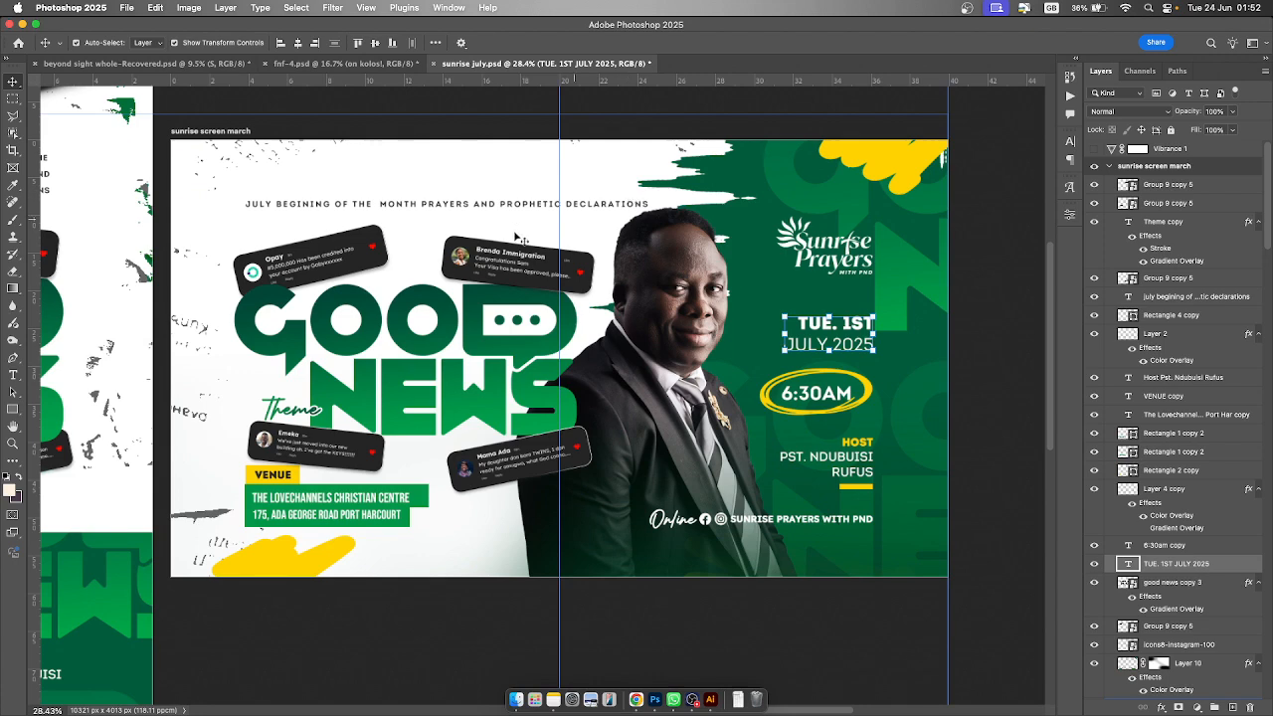
- Check the text alignment against temporary vertical guides on the sunrise screen march artboard
{"action": "left_click_drag", "start_coordinate": [34, 261], "coordinate": [873, 243]}
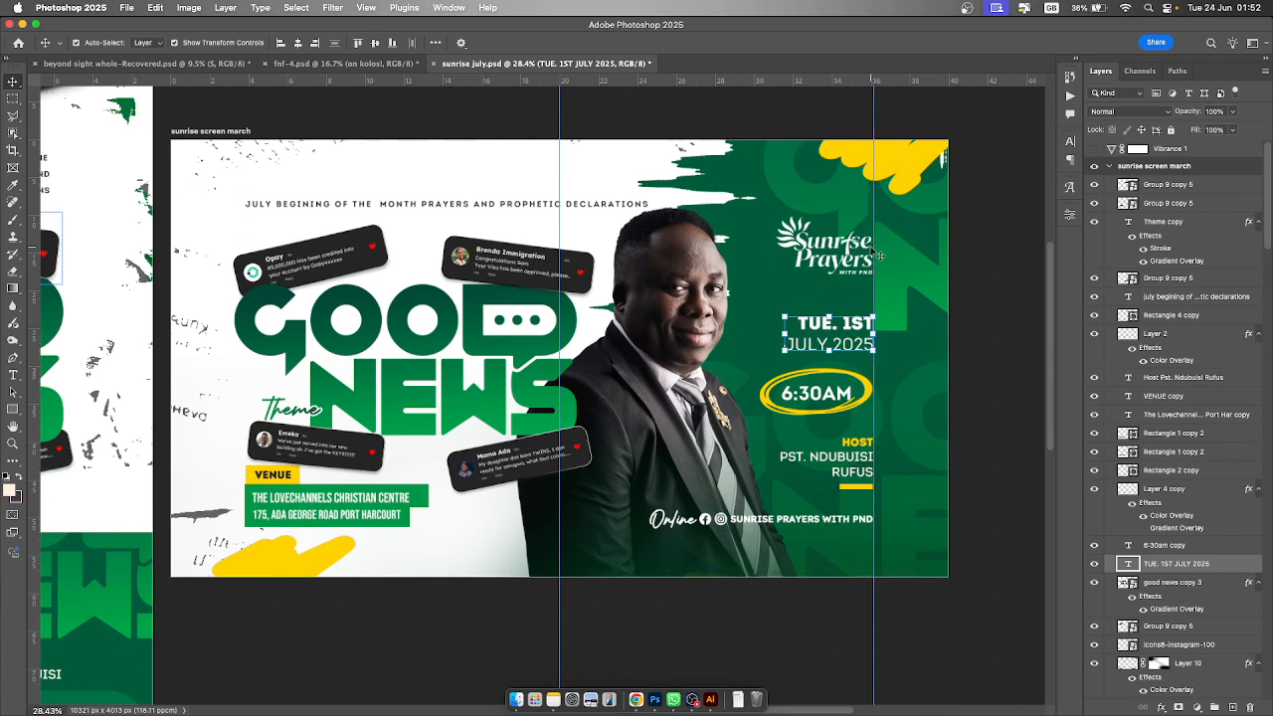
{"action": "left_click", "coordinate": [866, 394]}
{"action": "left_click", "coordinate": [864, 464]}
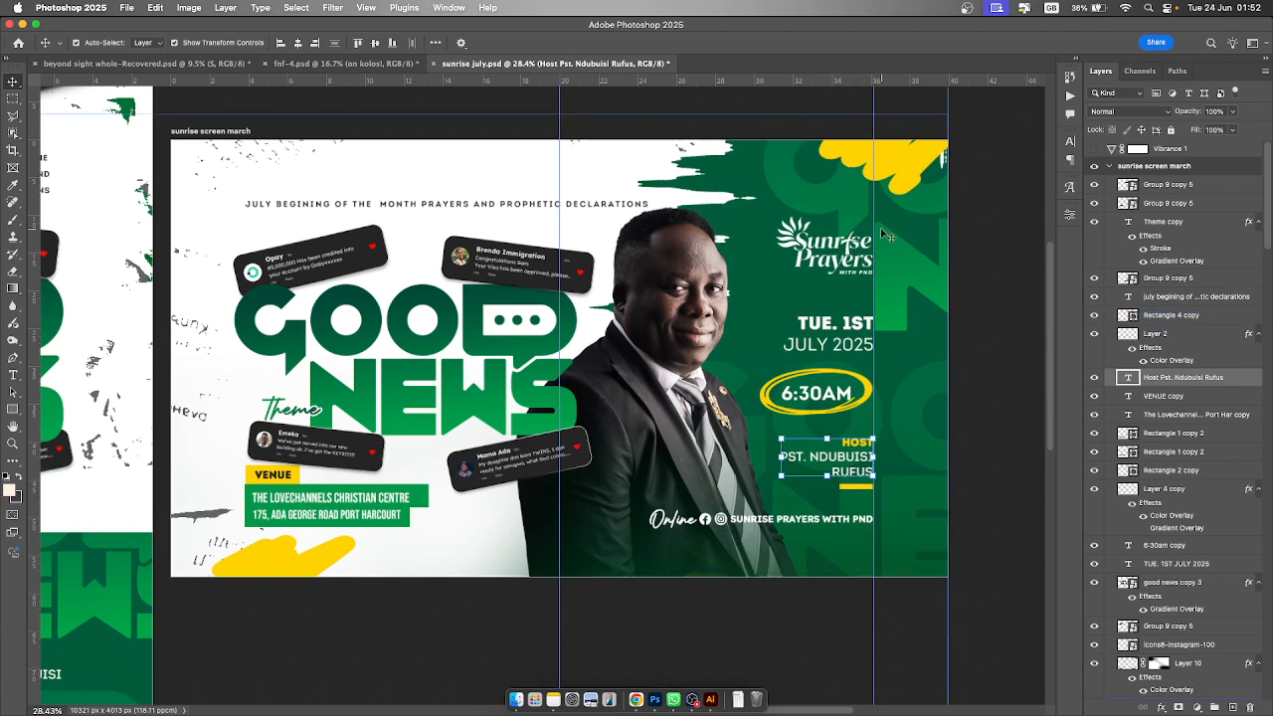
{"action": "left_click_drag", "start_coordinate": [560, 258], "coordinate": [244, 246]}
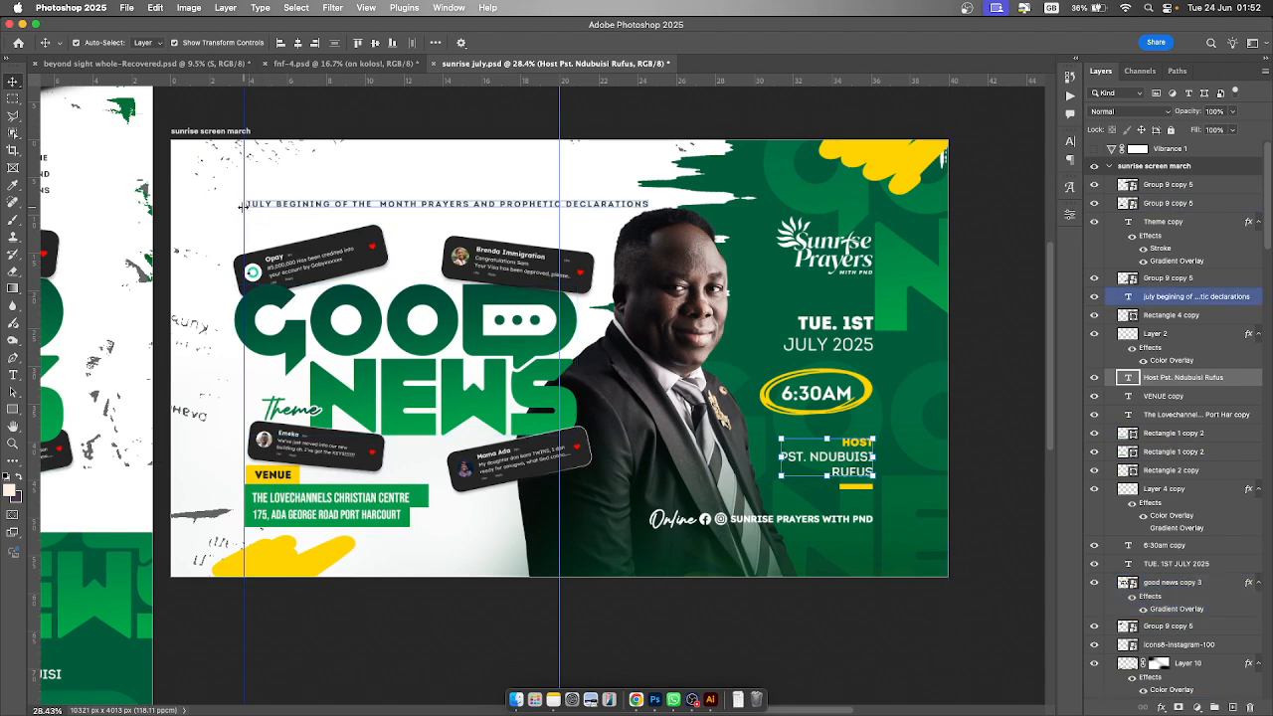
{"action": "left_click_drag", "start_coordinate": [242, 220], "coordinate": [36, 218]}
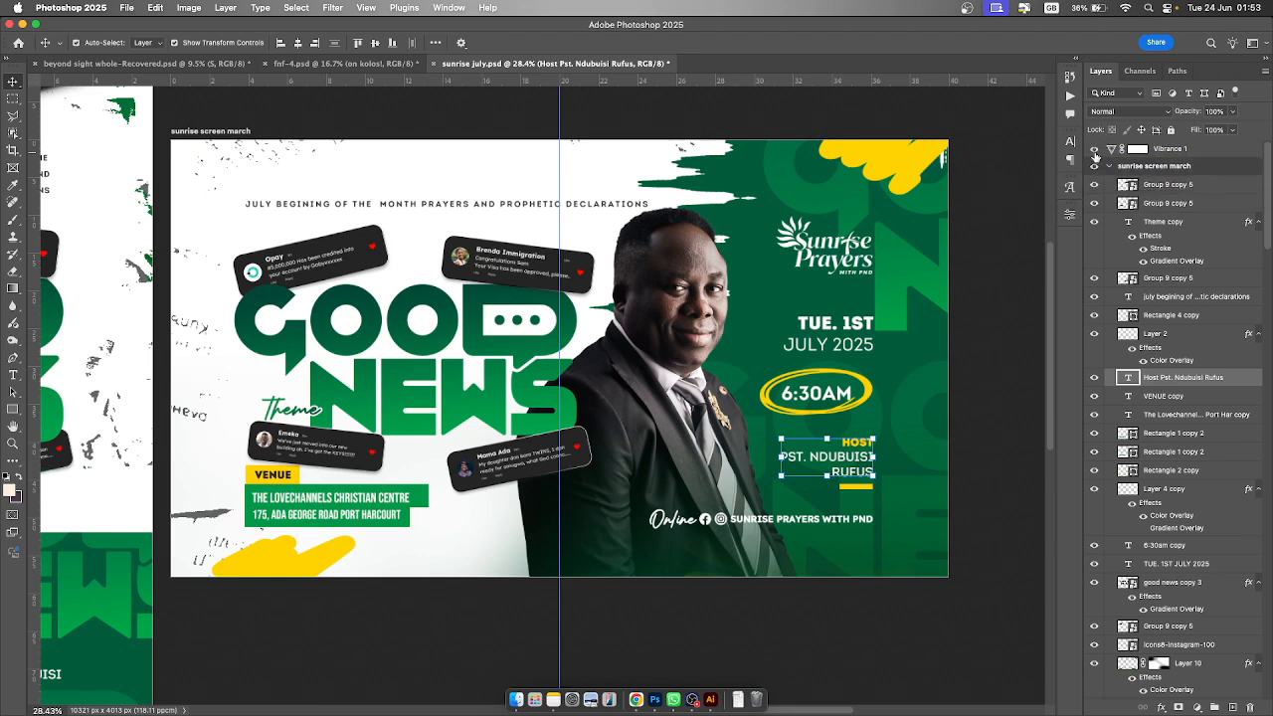
- Make the Vibrance 1 adjustment layer visible and open its properties
{"action": "left_click", "coordinate": [1097, 152]}
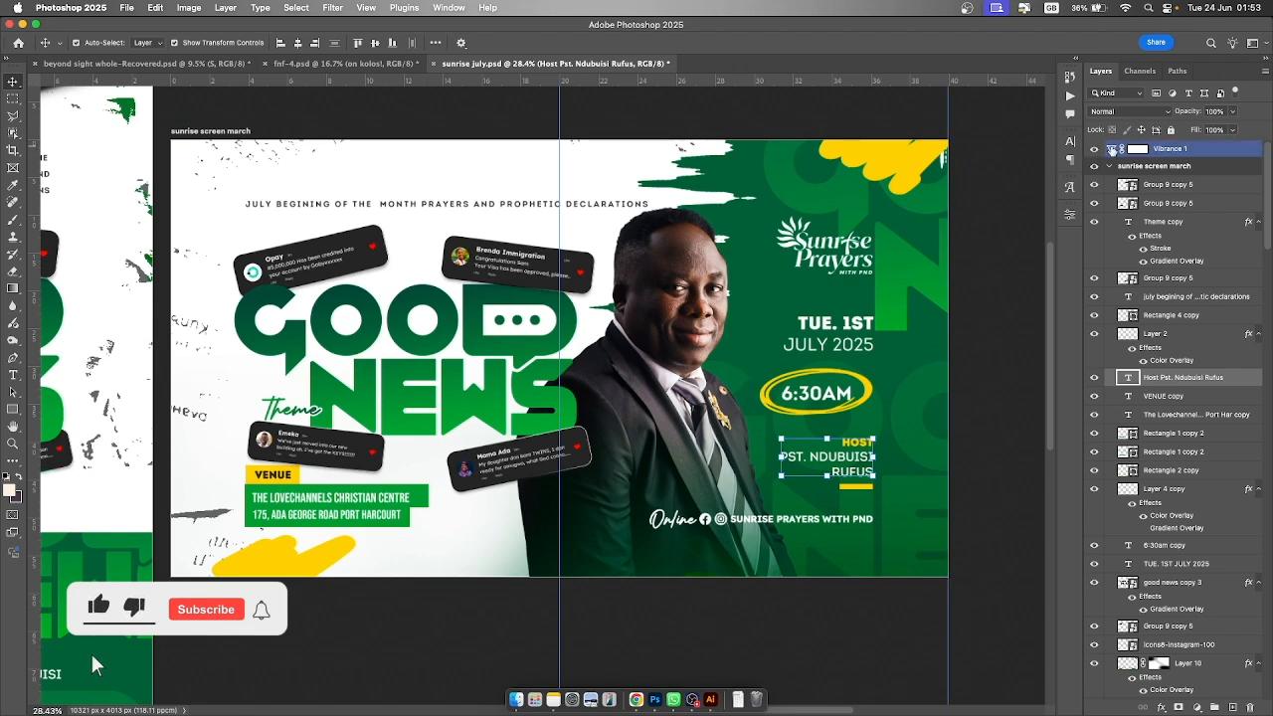
{"action": "double_click", "coordinate": [1111, 149]}
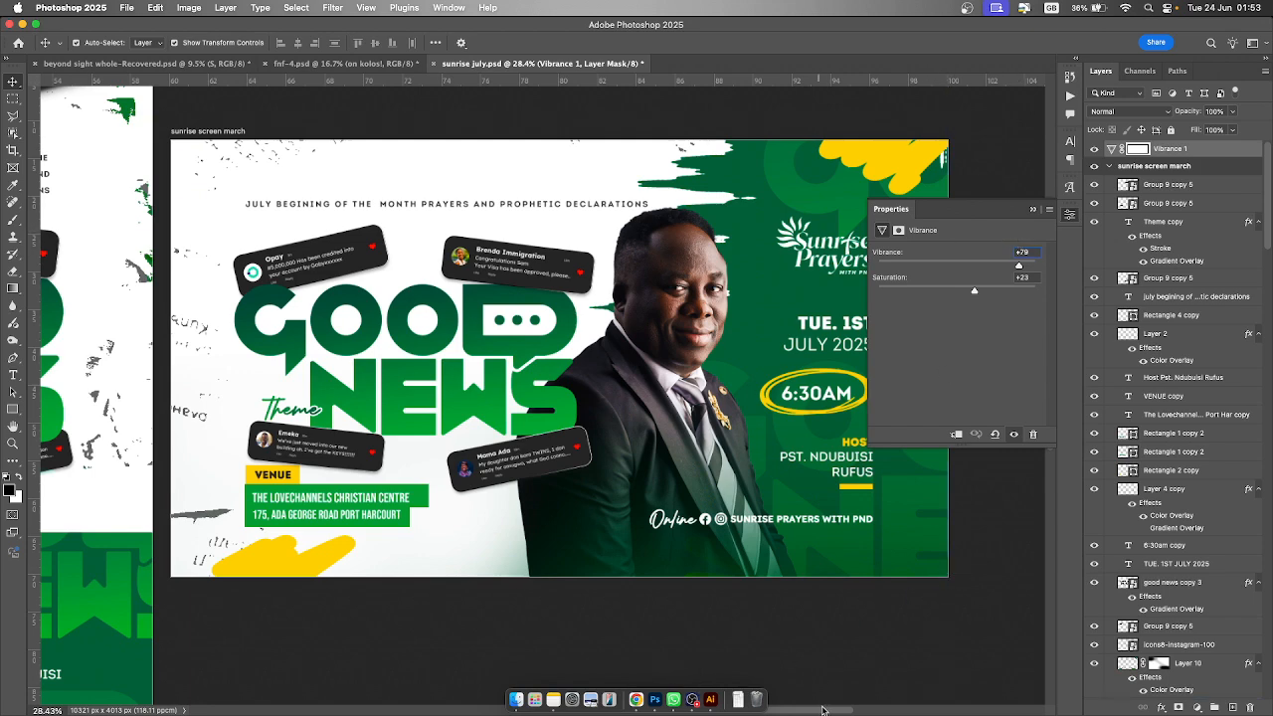
- Review Artboard 1, Artboard 1 copy and the sunrise screen march artboard side by side
{"action": "left_click_drag", "start_coordinate": [817, 710], "coordinate": [595, 712]}
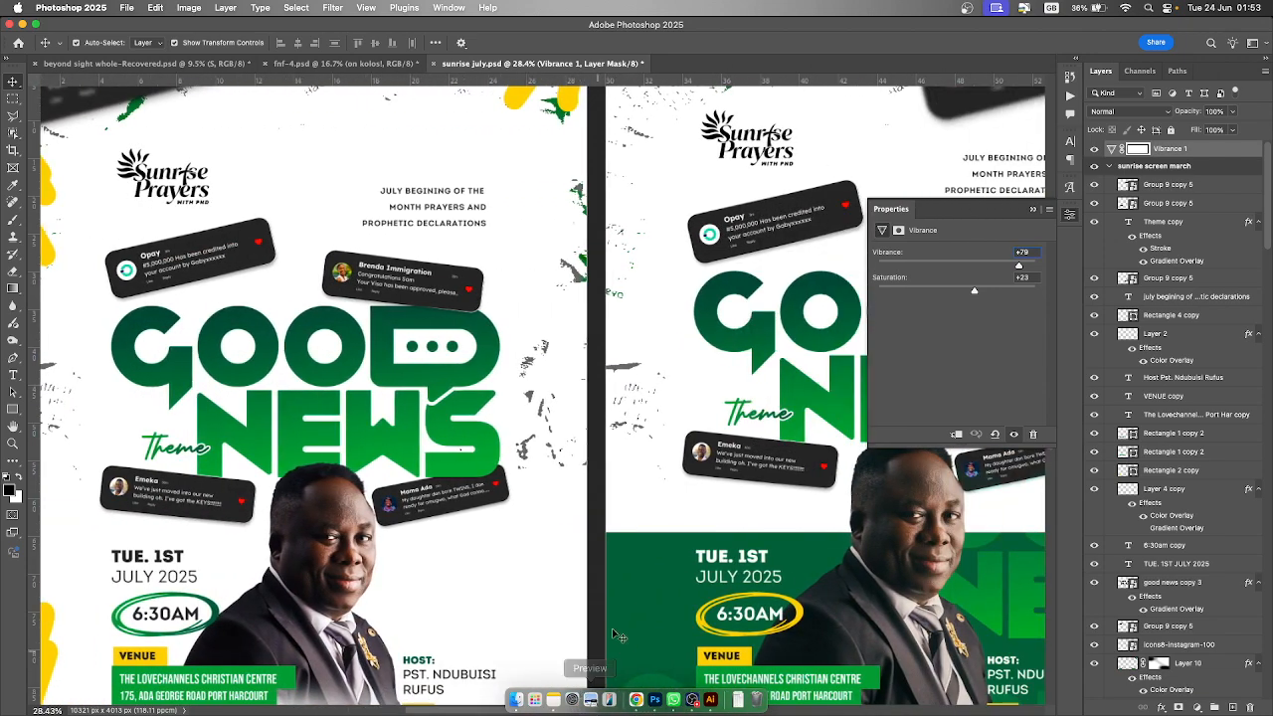
{"action": "scroll", "coordinate": [708, 408], "scroll_direction": "down", "scroll_amount": 1}
{"action": "scroll", "coordinate": [708, 408], "scroll_direction": "down", "scroll_amount": 4}
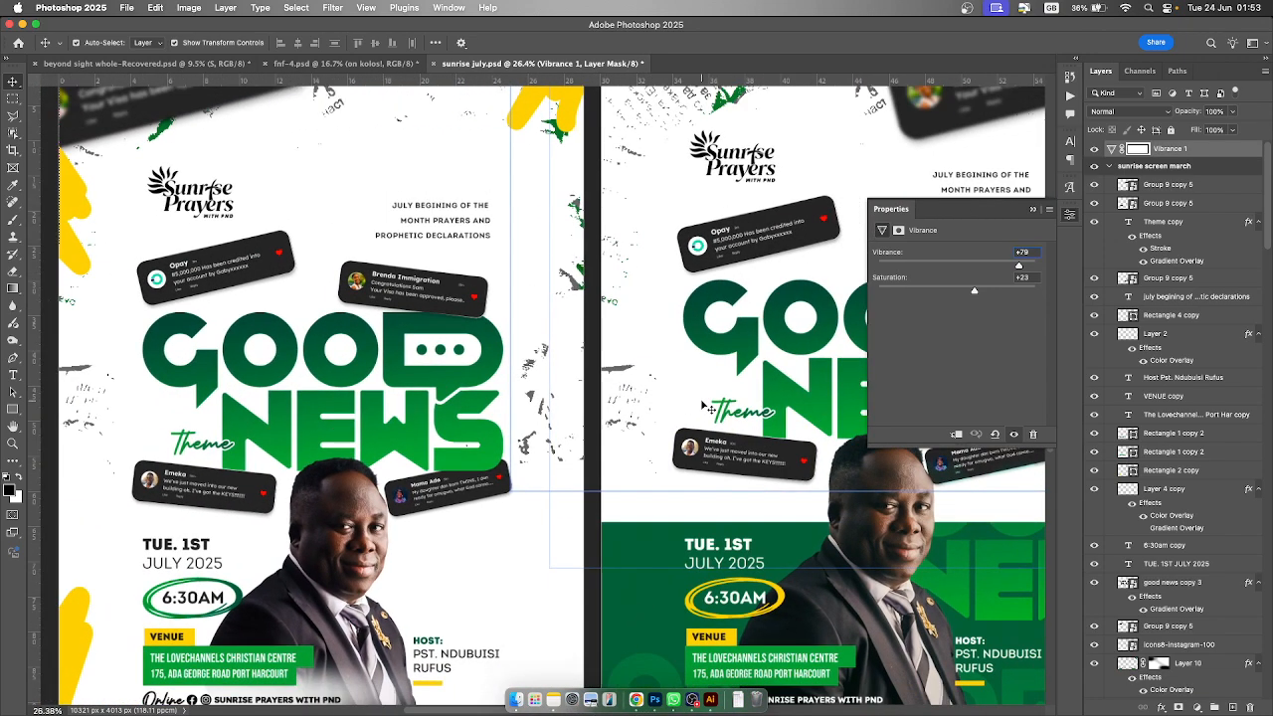
{"action": "scroll", "coordinate": [699, 405], "scroll_direction": "right", "scroll_amount": 1}
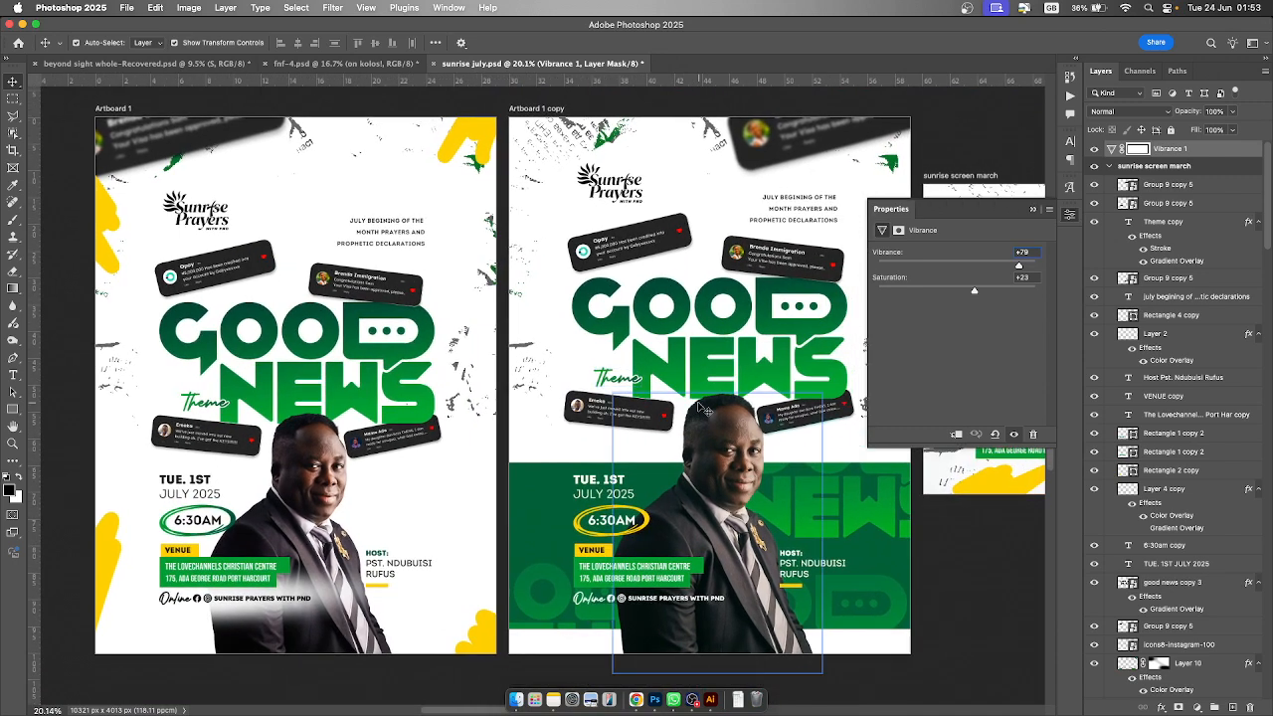